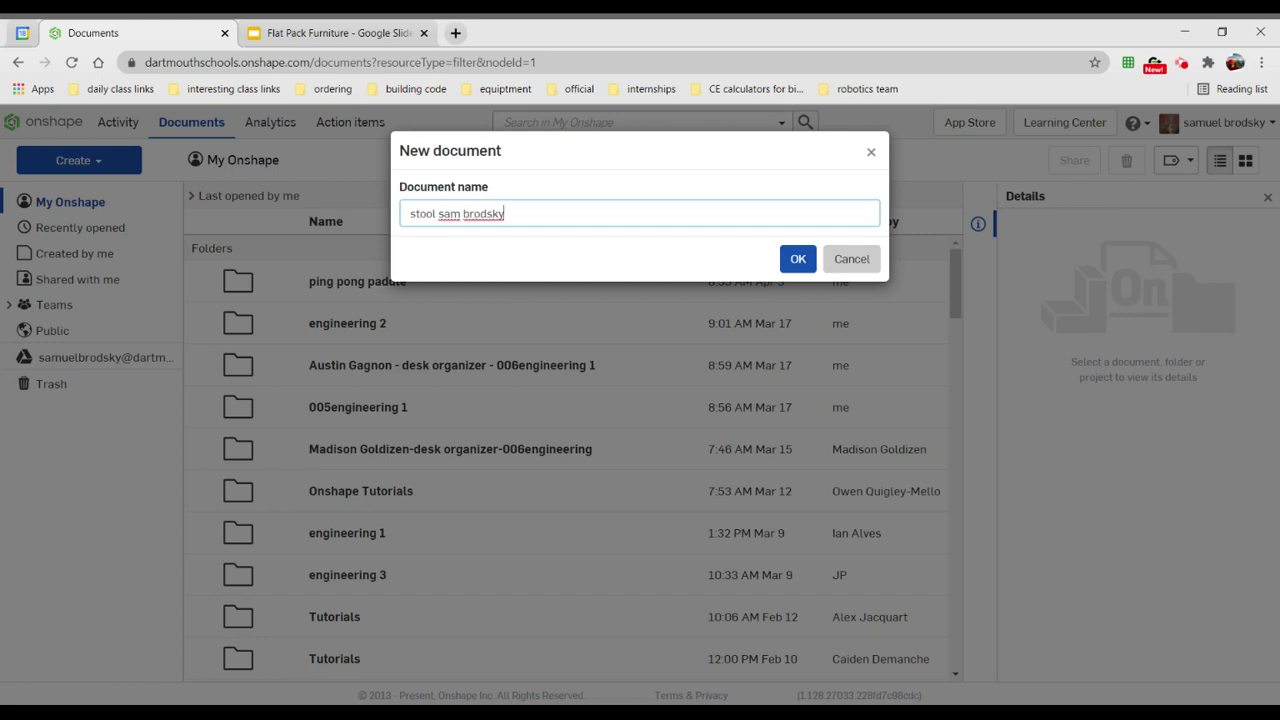
- Create the new stool document and start a sketch on the Top plane
click(803, 260)
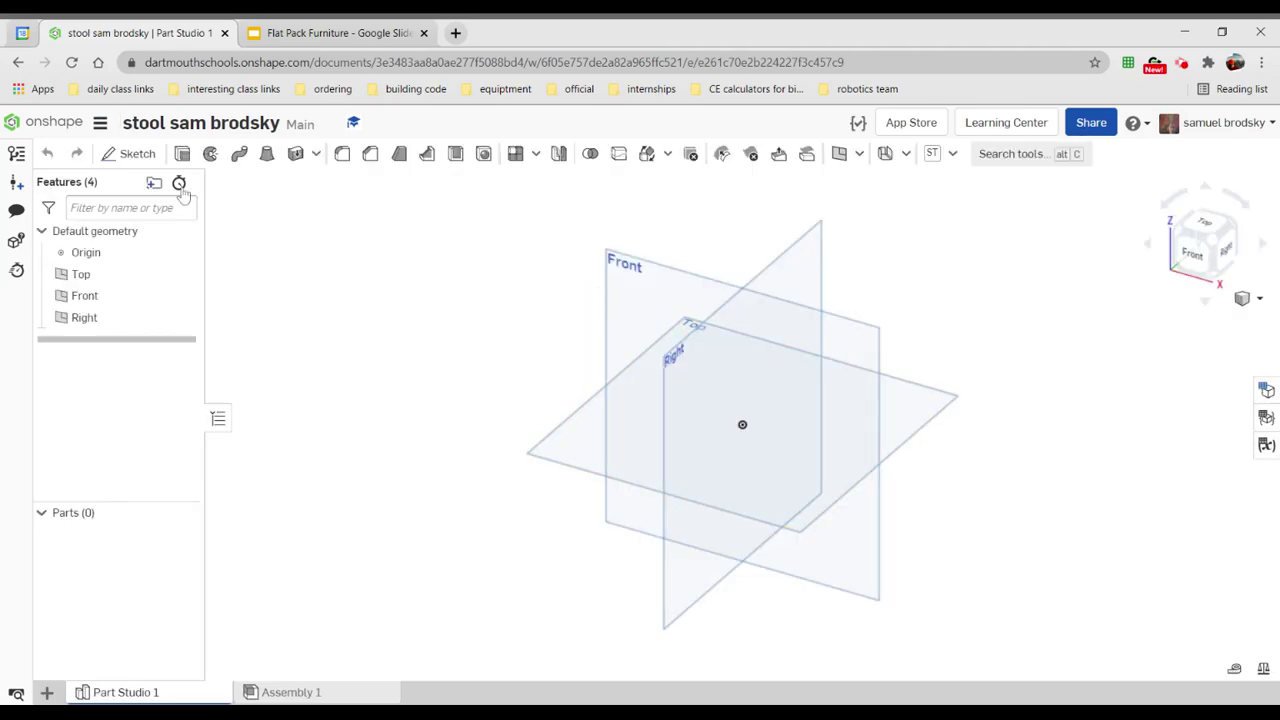
key(shift+s)
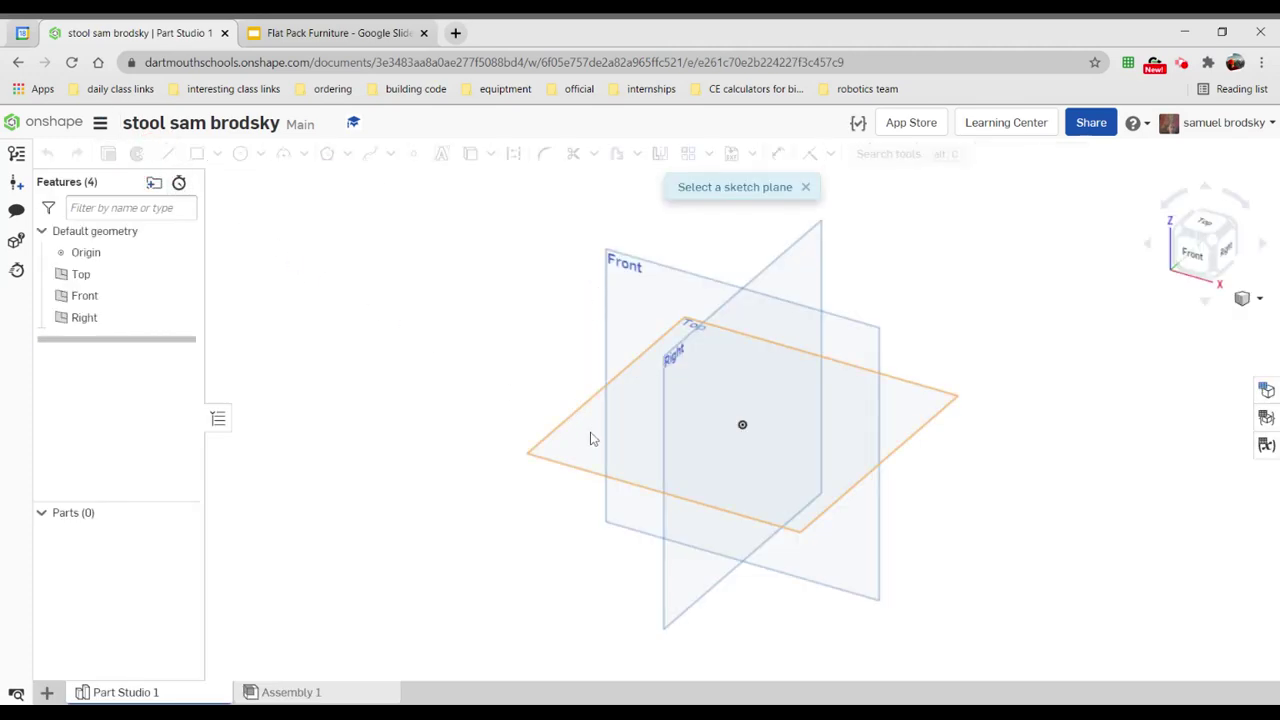
click(585, 437)
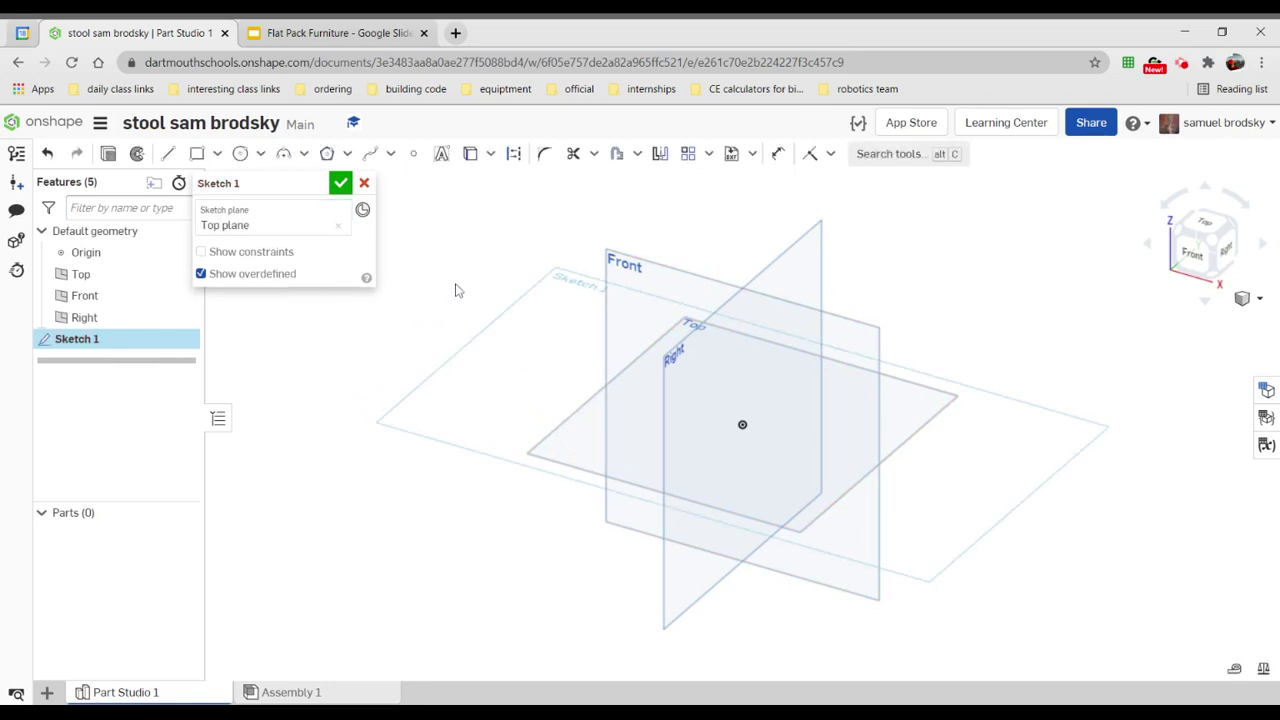
click(1212, 229)
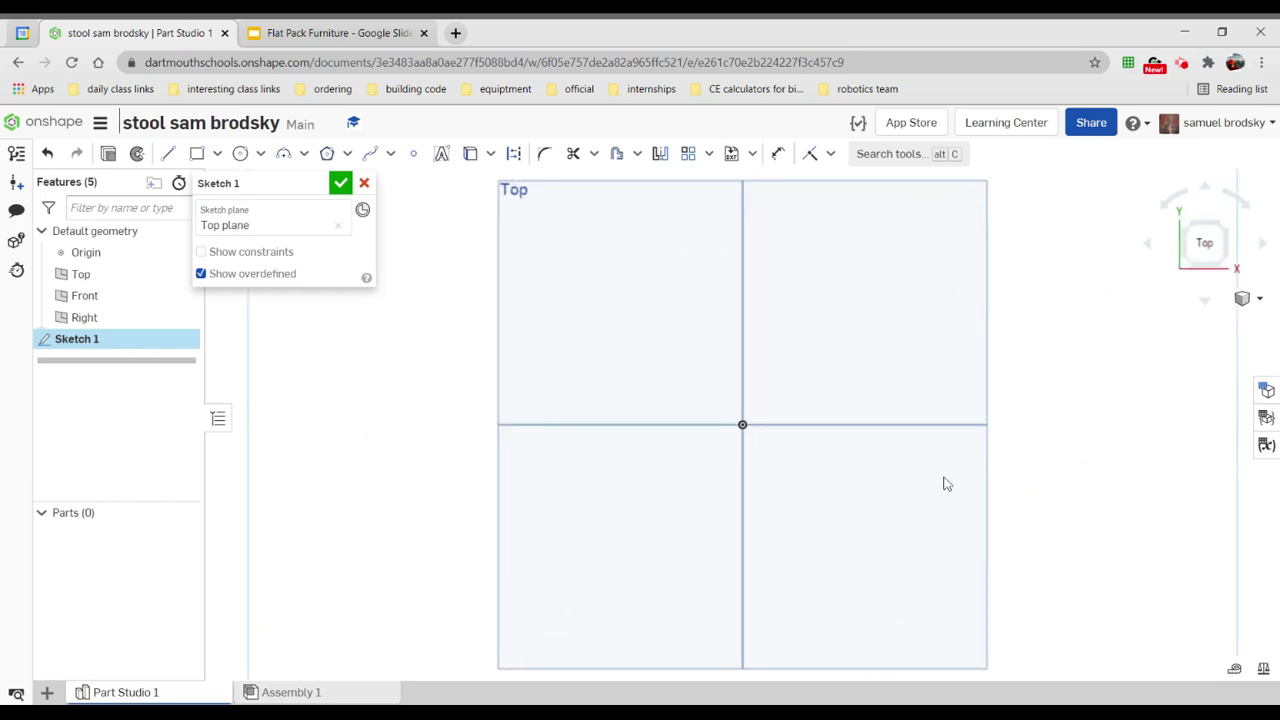
- Consult the stool drawing in the Flat Pack Furniture slides, then sketch a 12 in diameter circle centred on the origin and close the sketch
click(368, 36)
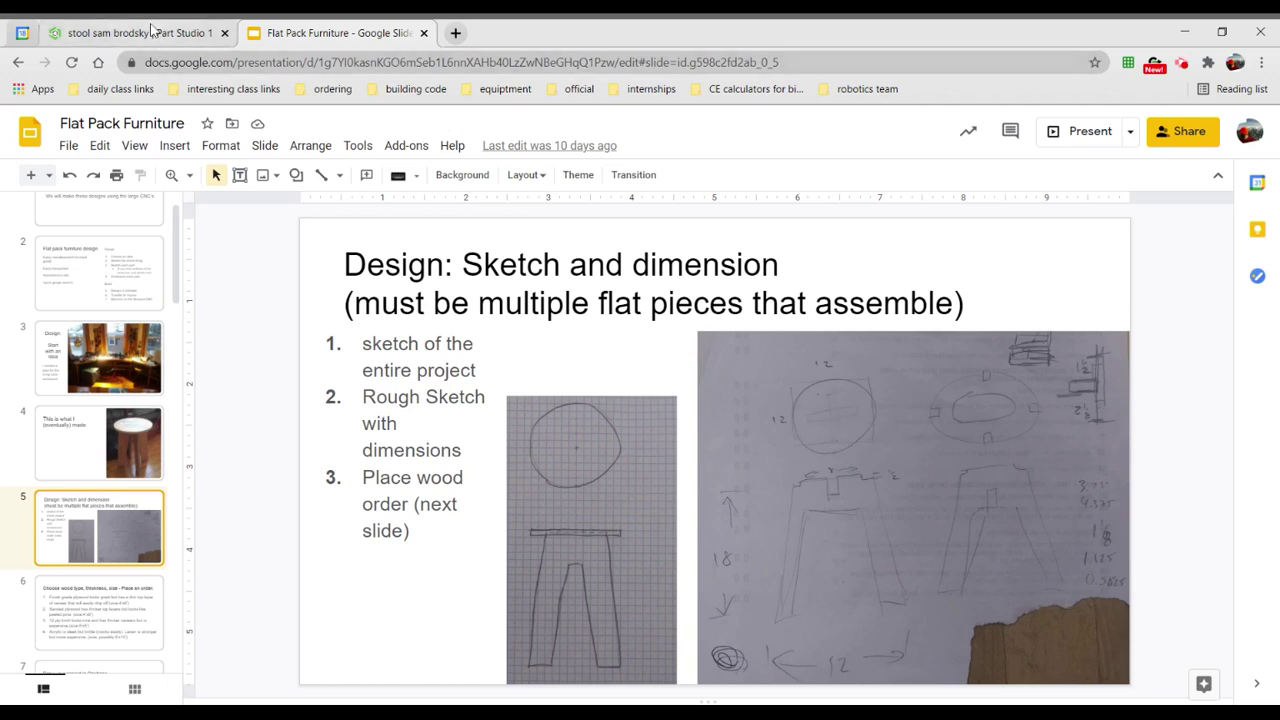
click(152, 33)
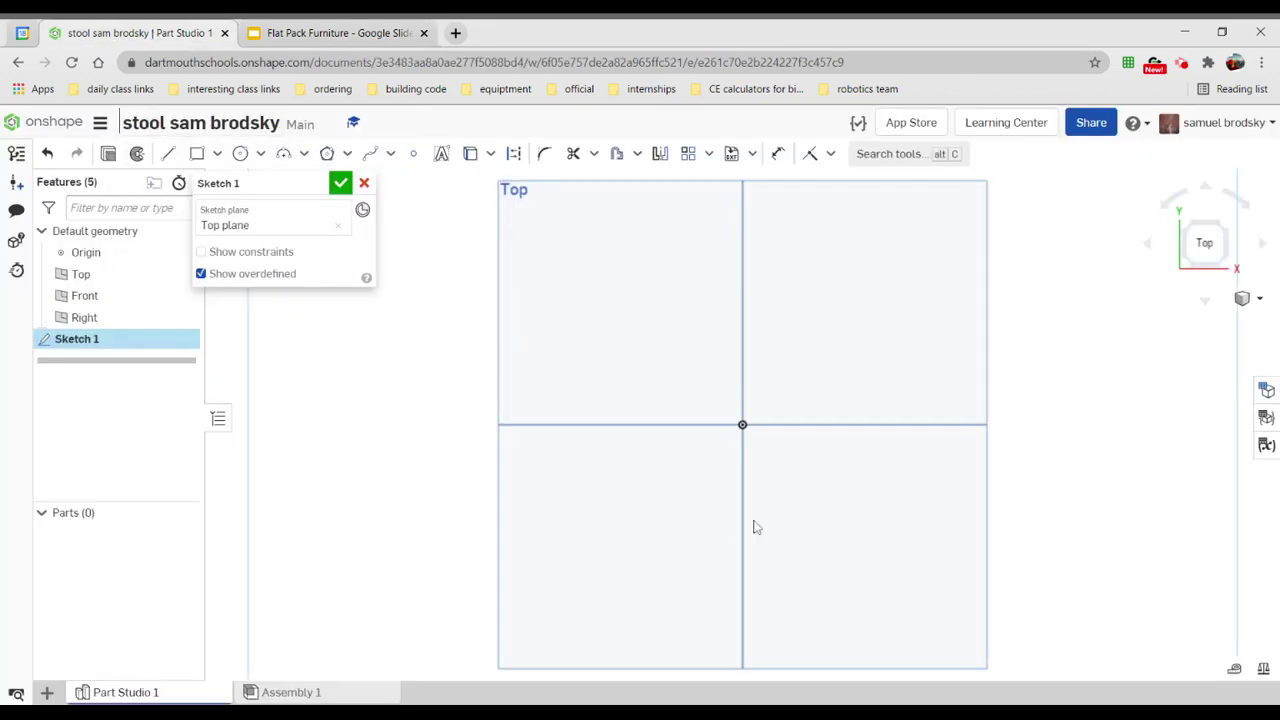
click(240, 153)
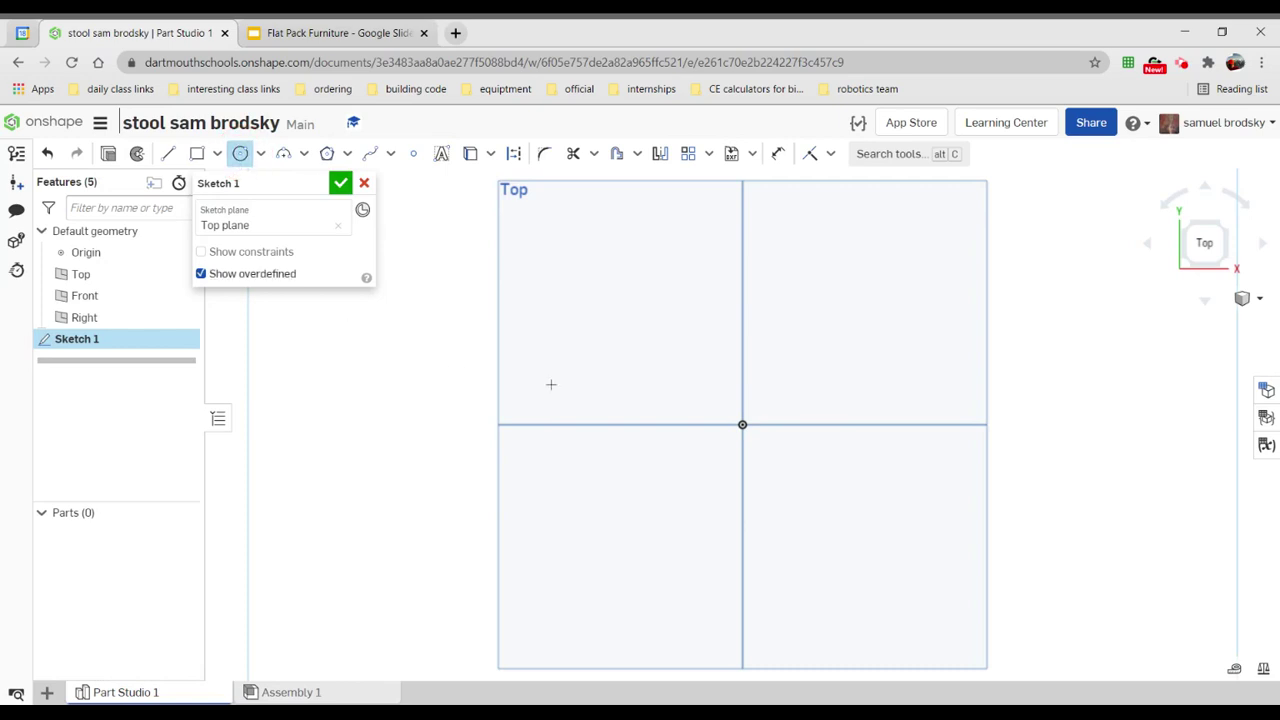
click(742, 425)
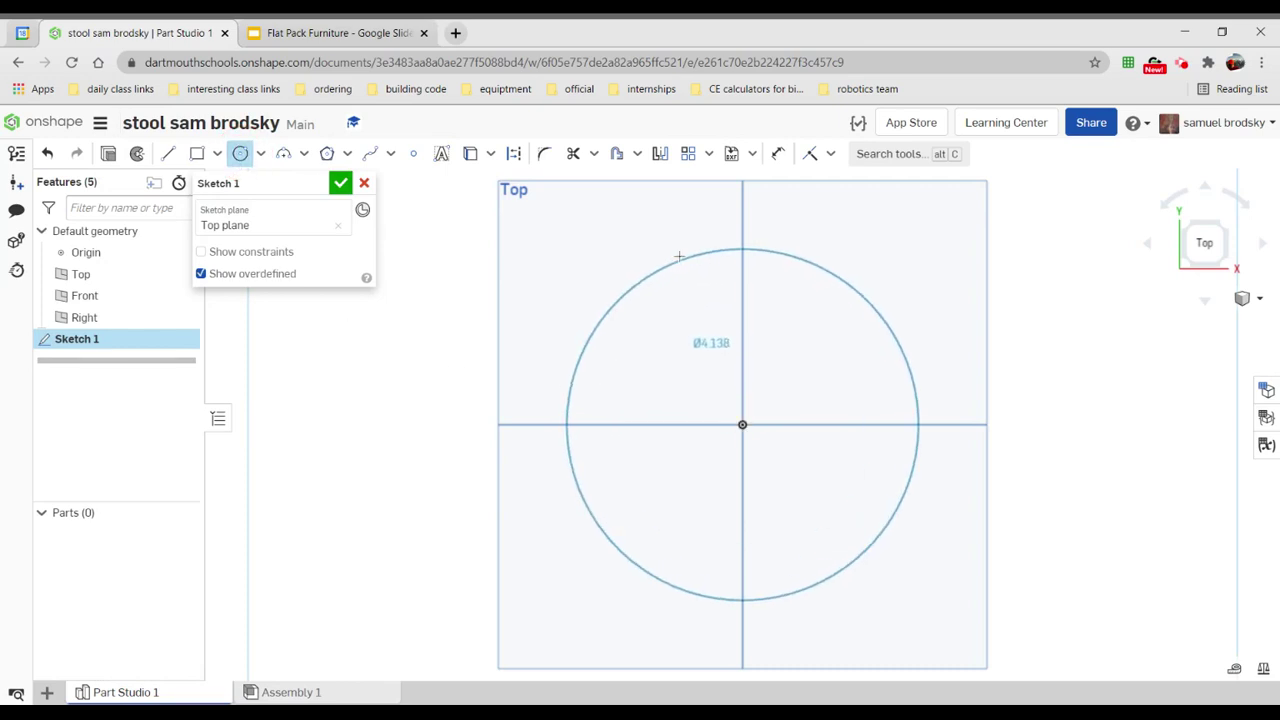
click(680, 258)
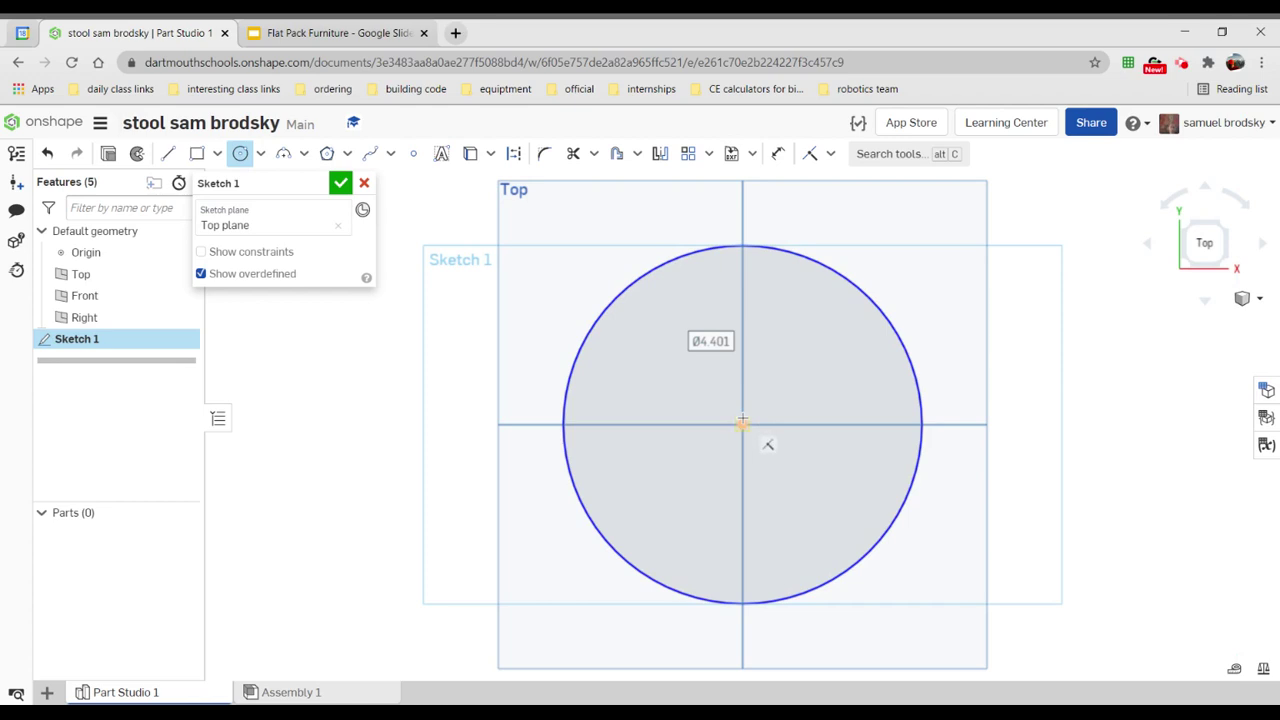
text(12)
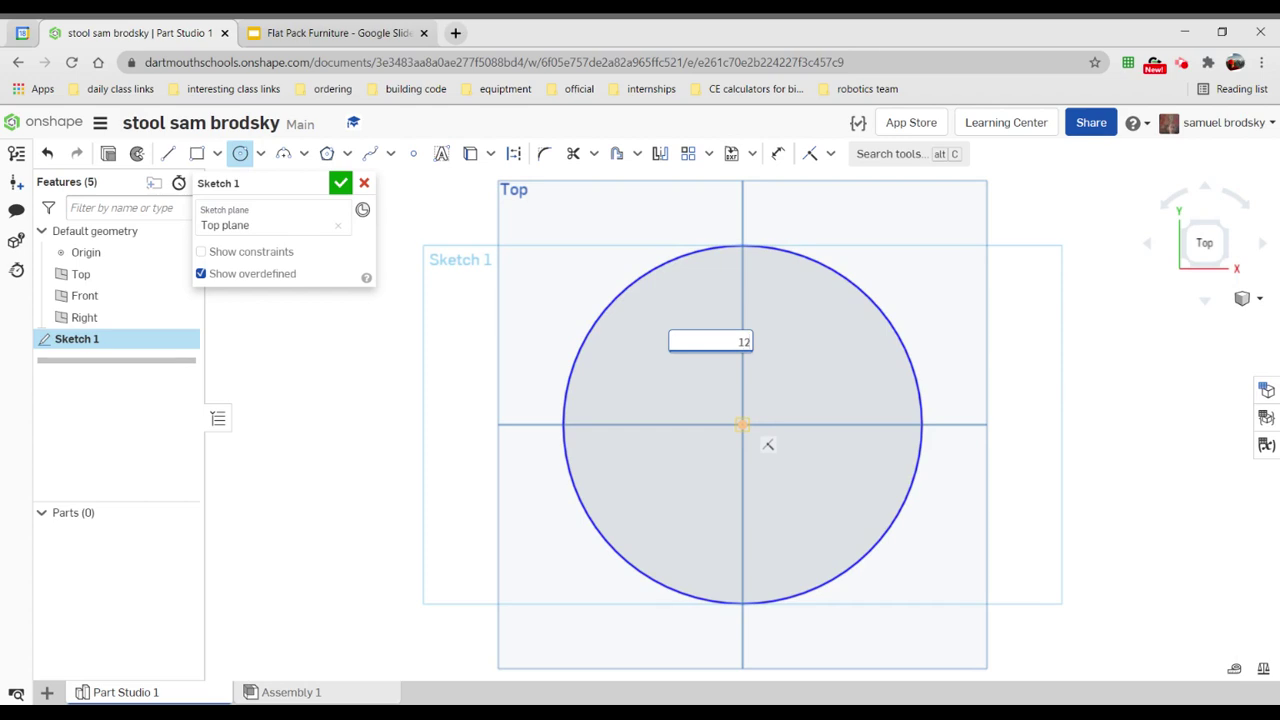
key(Return)
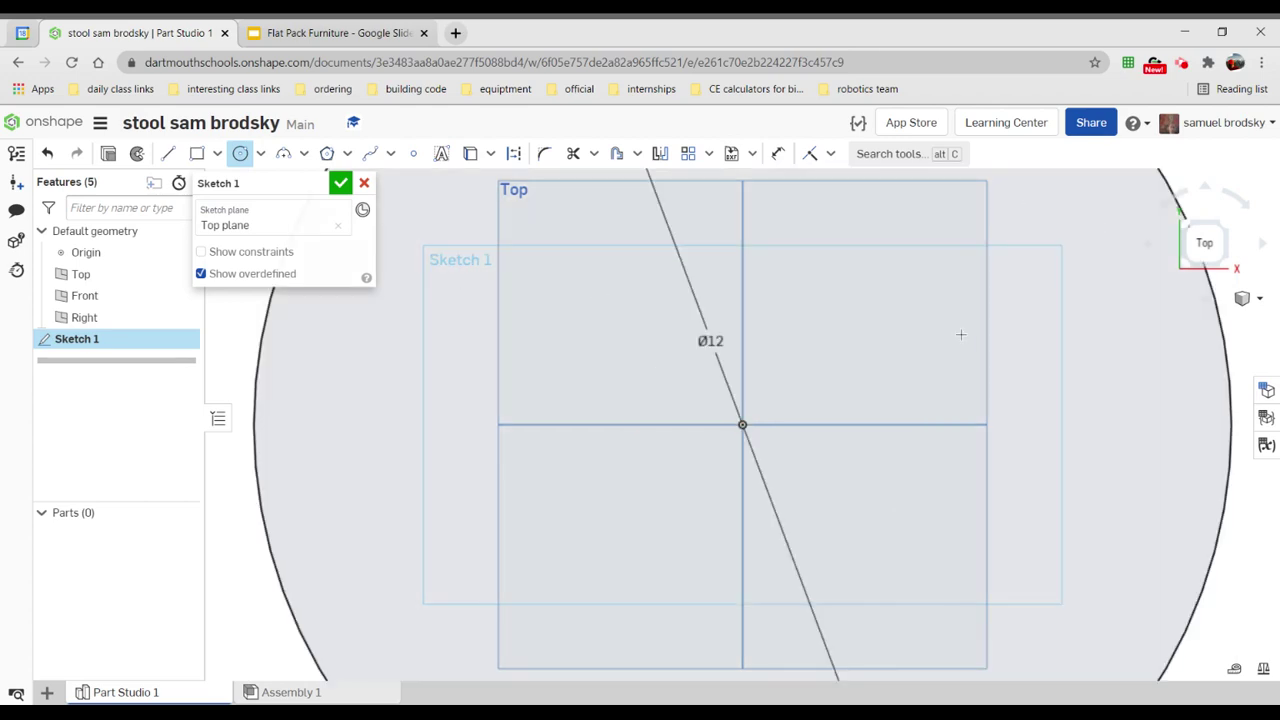
scroll(960, 335, down, 3)
scroll(954, 335, up, 5)
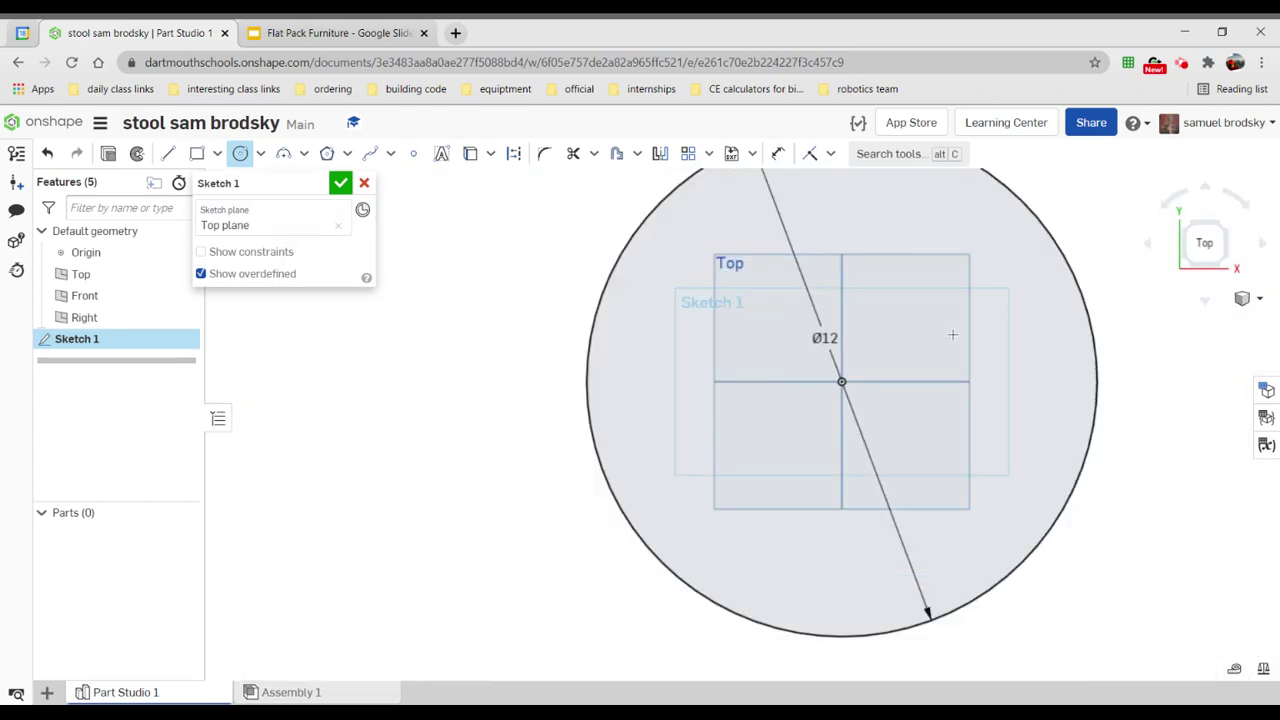
click(1205, 243)
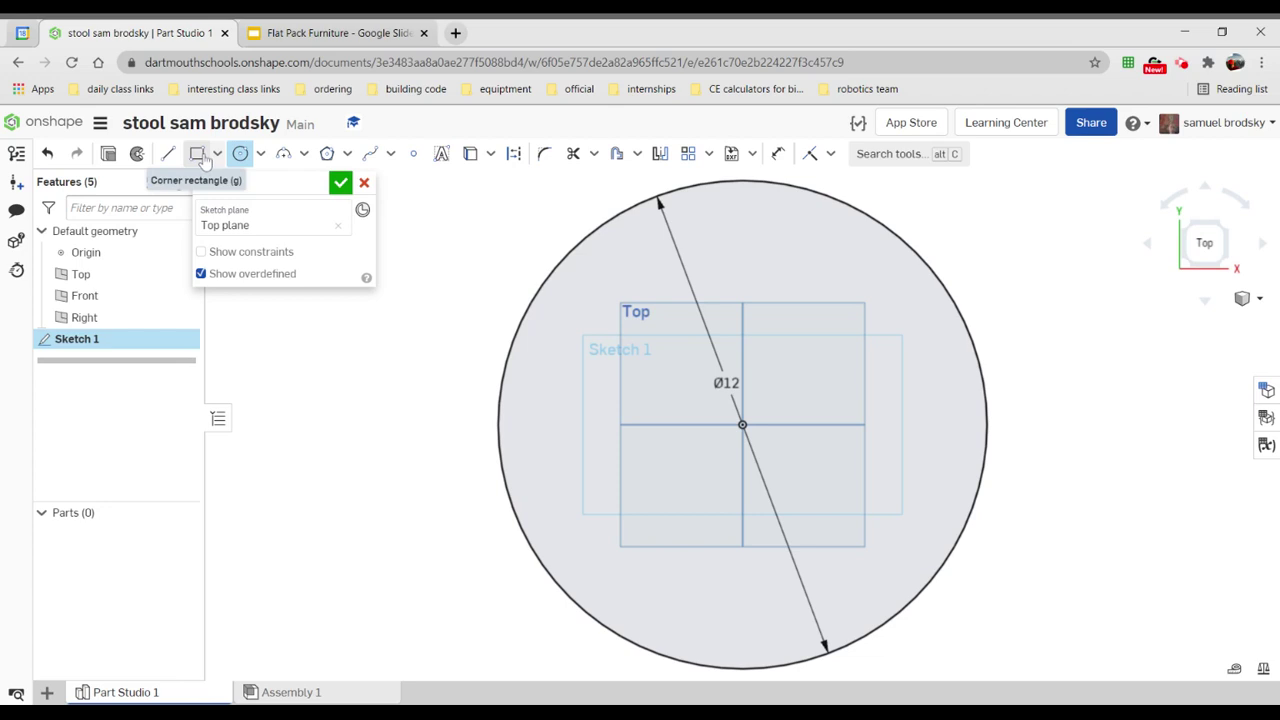
click(340, 182)
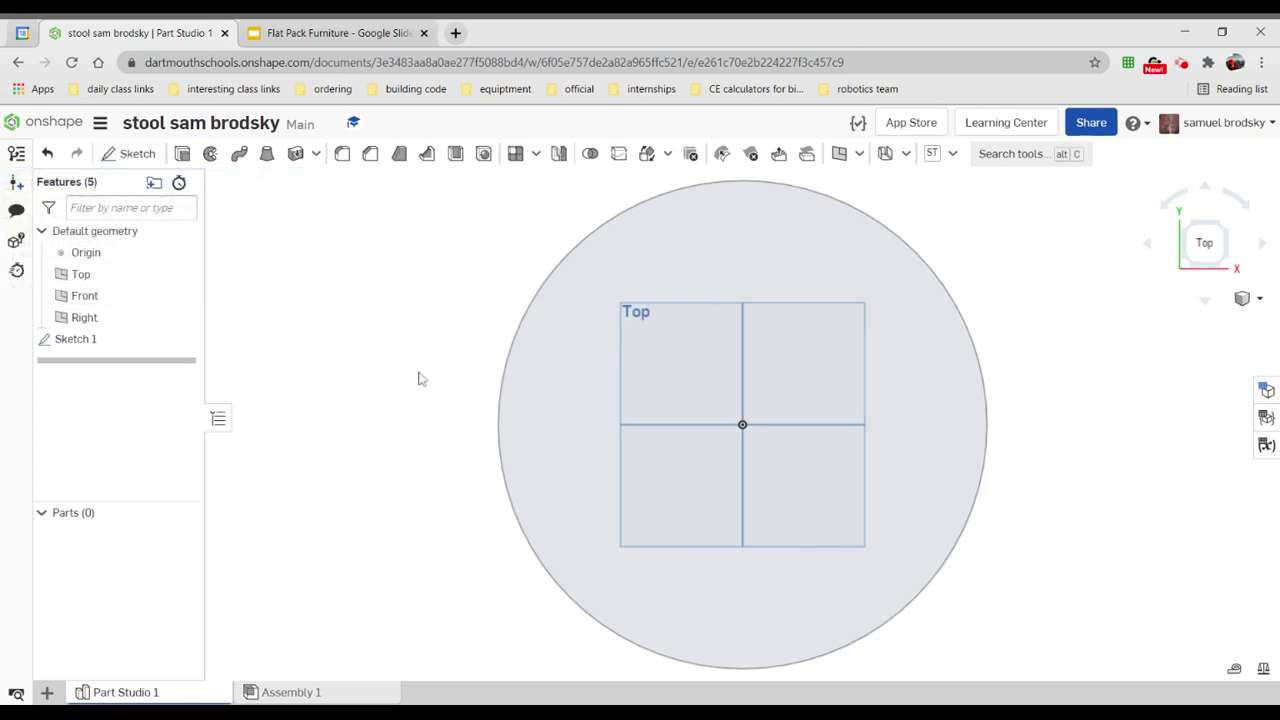
- Reopen the circle sketch and draw a vertical rectangle across the origin, 0.75 in wide and 8 in tall
click(108, 339)
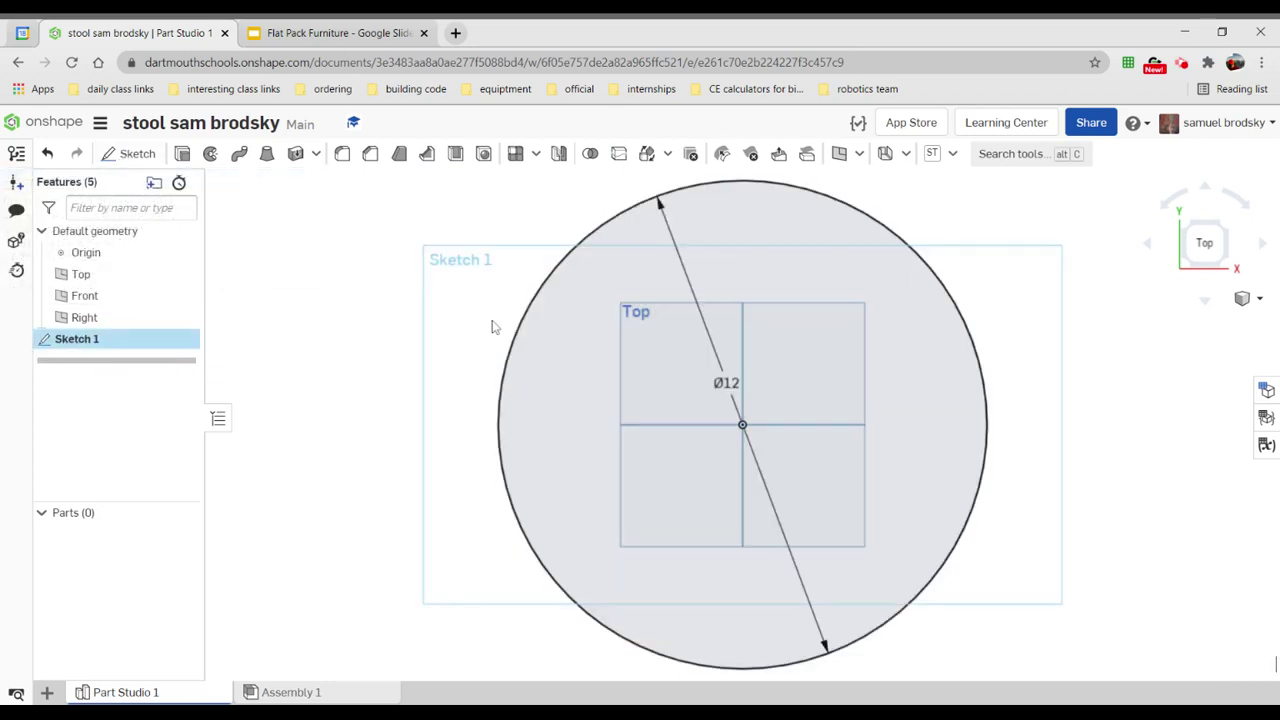
double_click(493, 327)
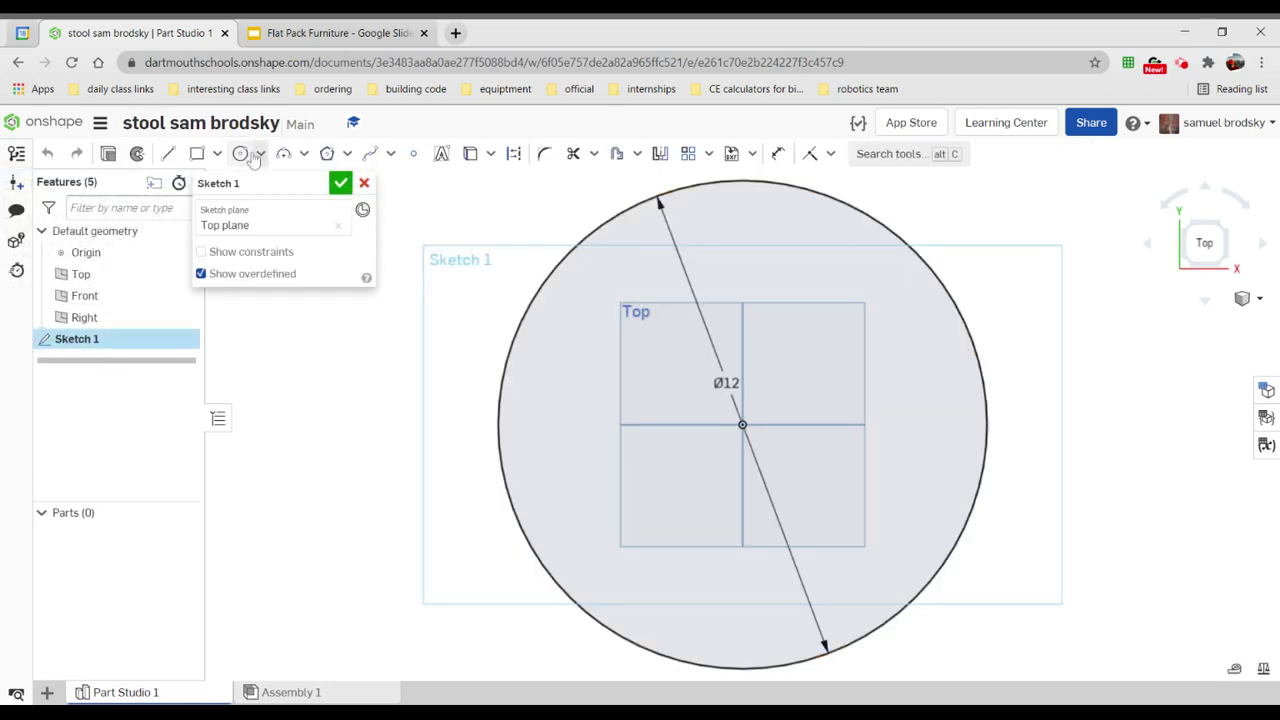
click(197, 153)
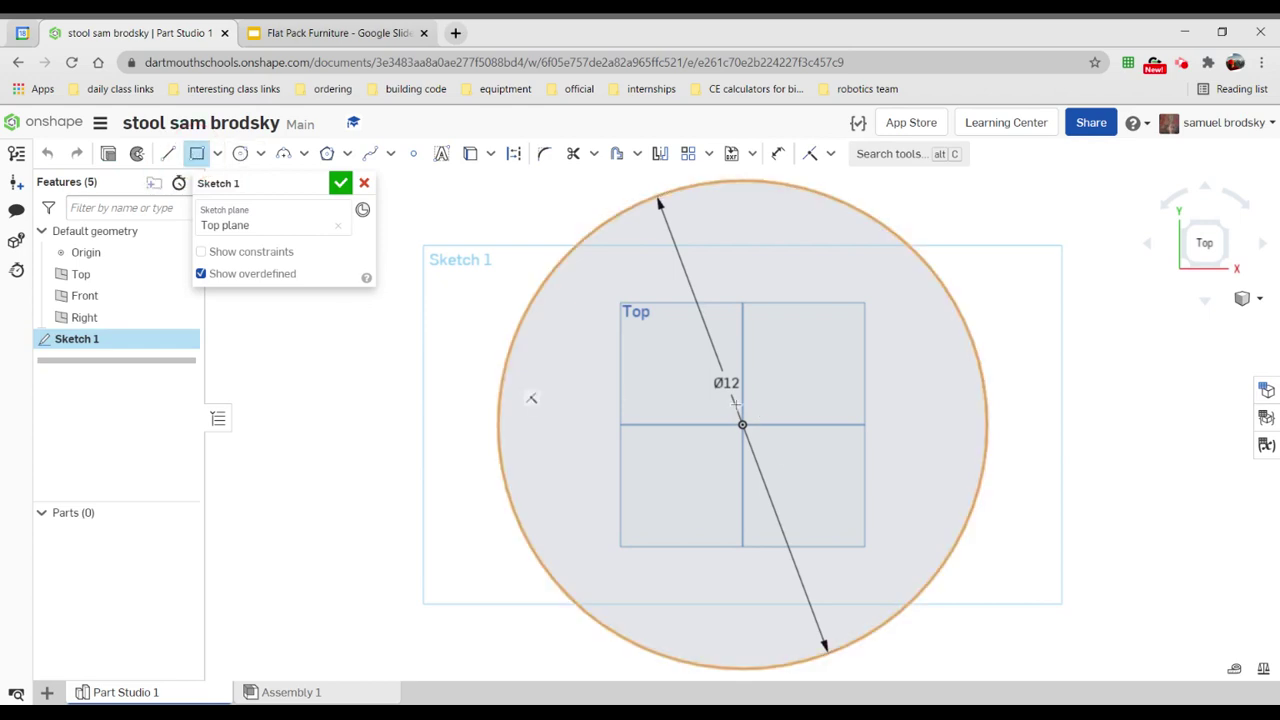
drag(692, 346, 765, 588)
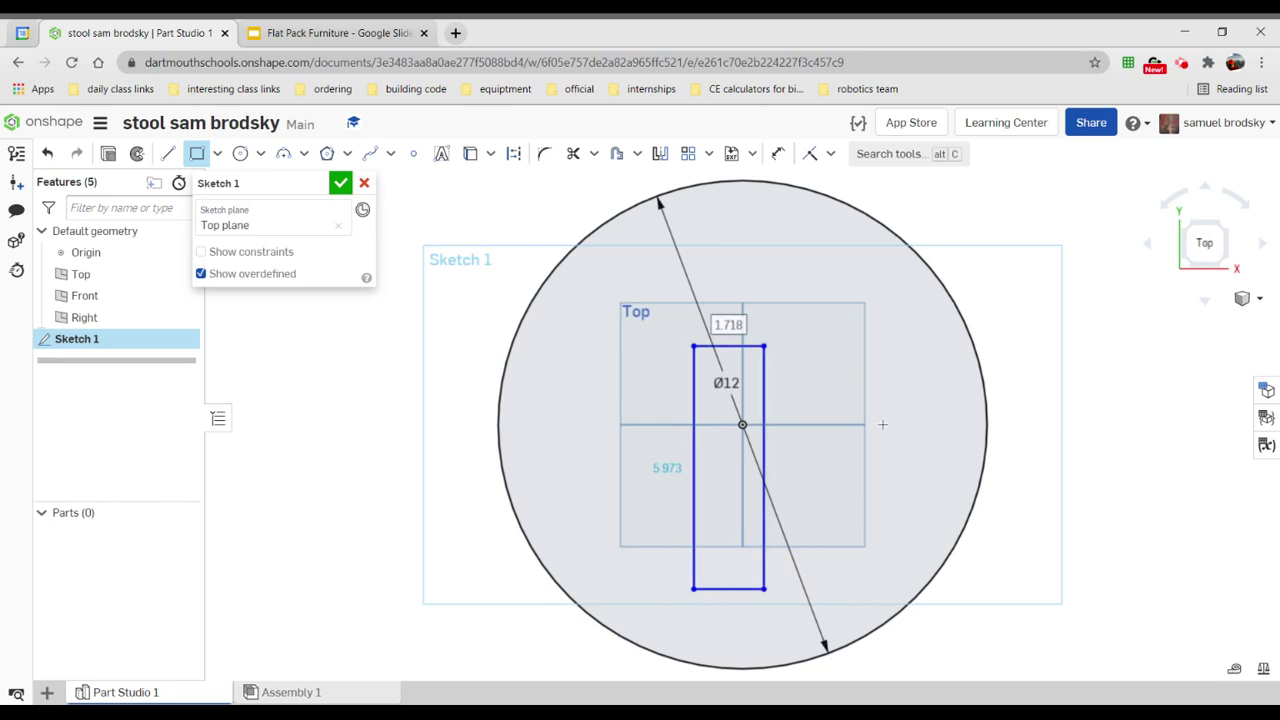
key(BackSpace)
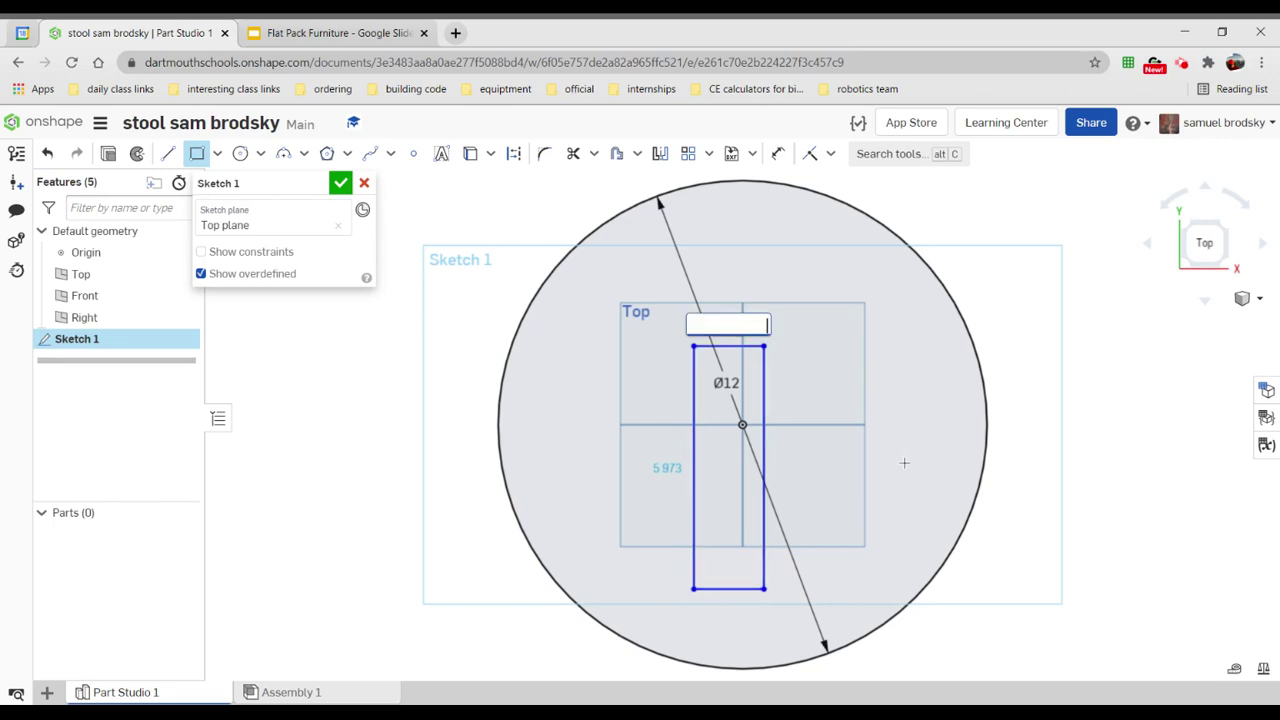
text(.75)
key(Return)
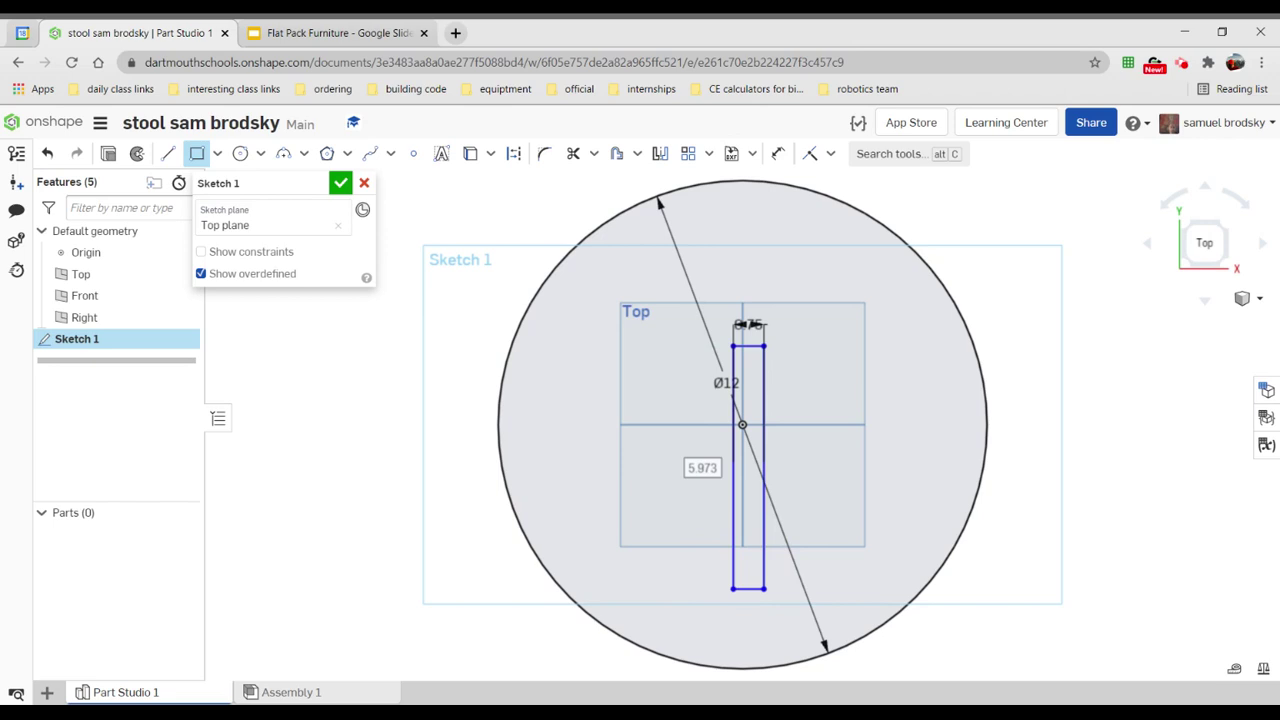
text(8)
key(Return)
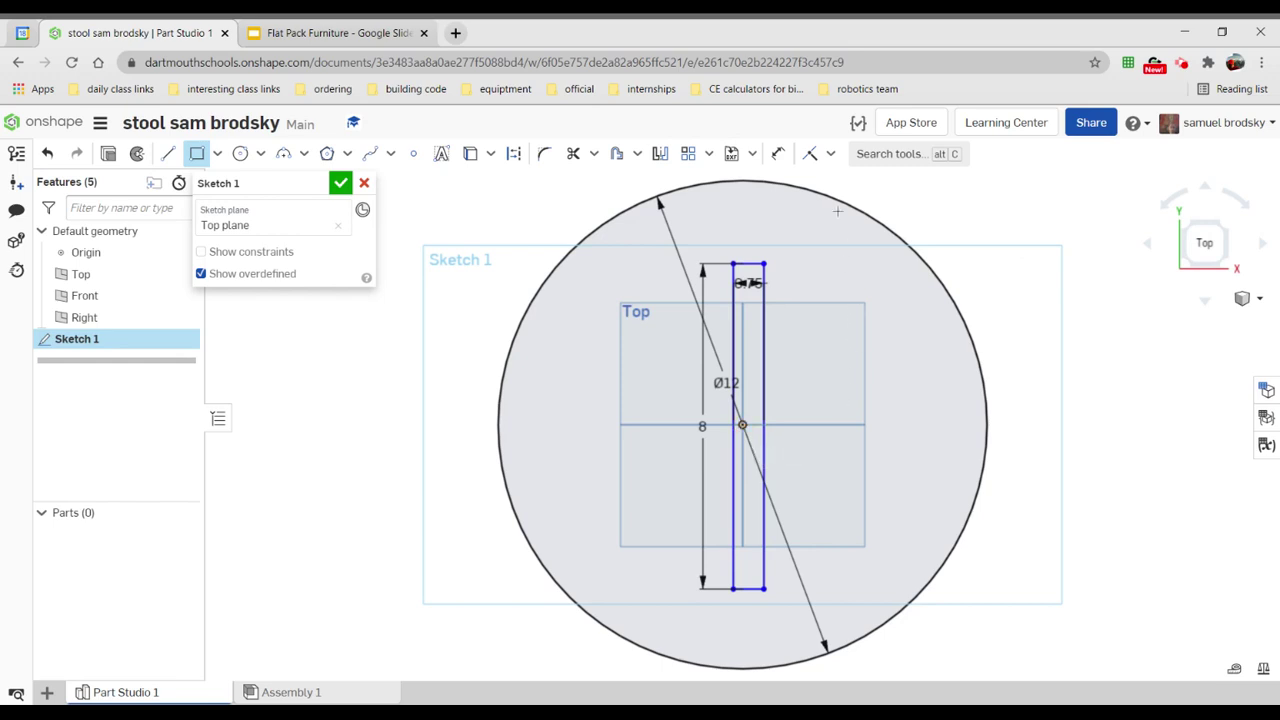
- Dimension the vertical rectangle's left edge .75/2 in from the origin and move the dimension label clear of the rectangle
click(831, 155)
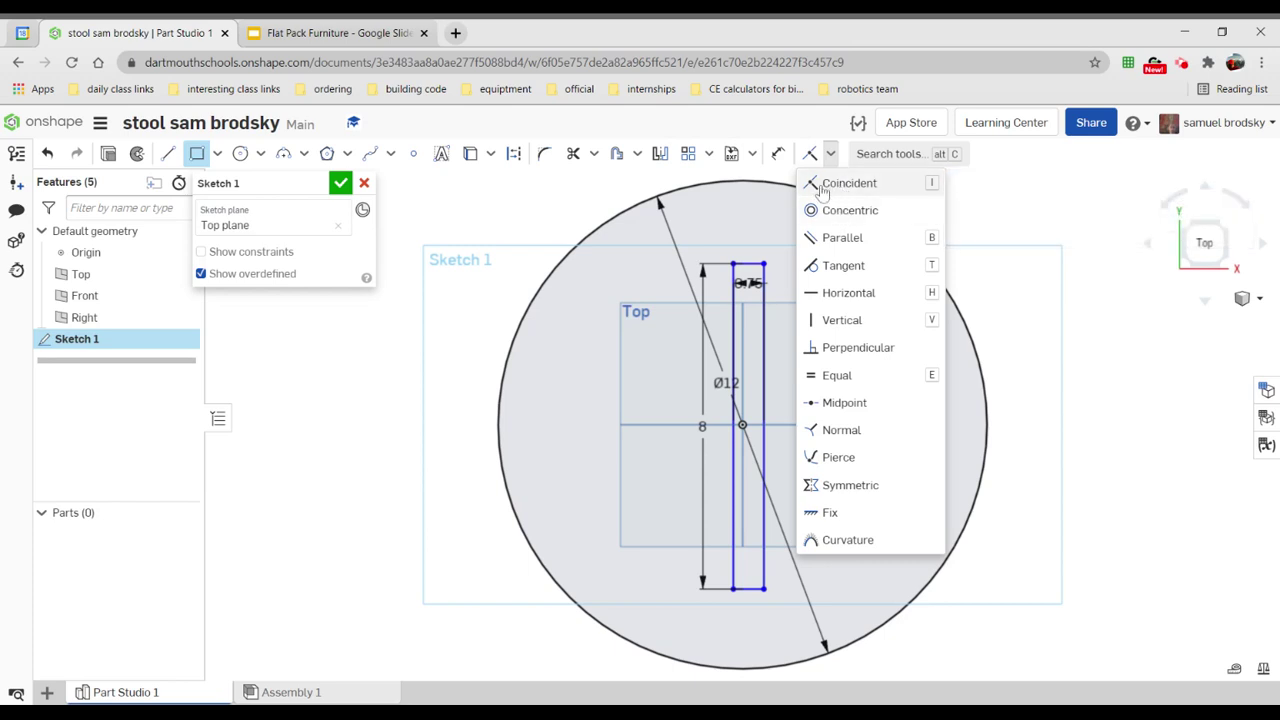
click(779, 157)
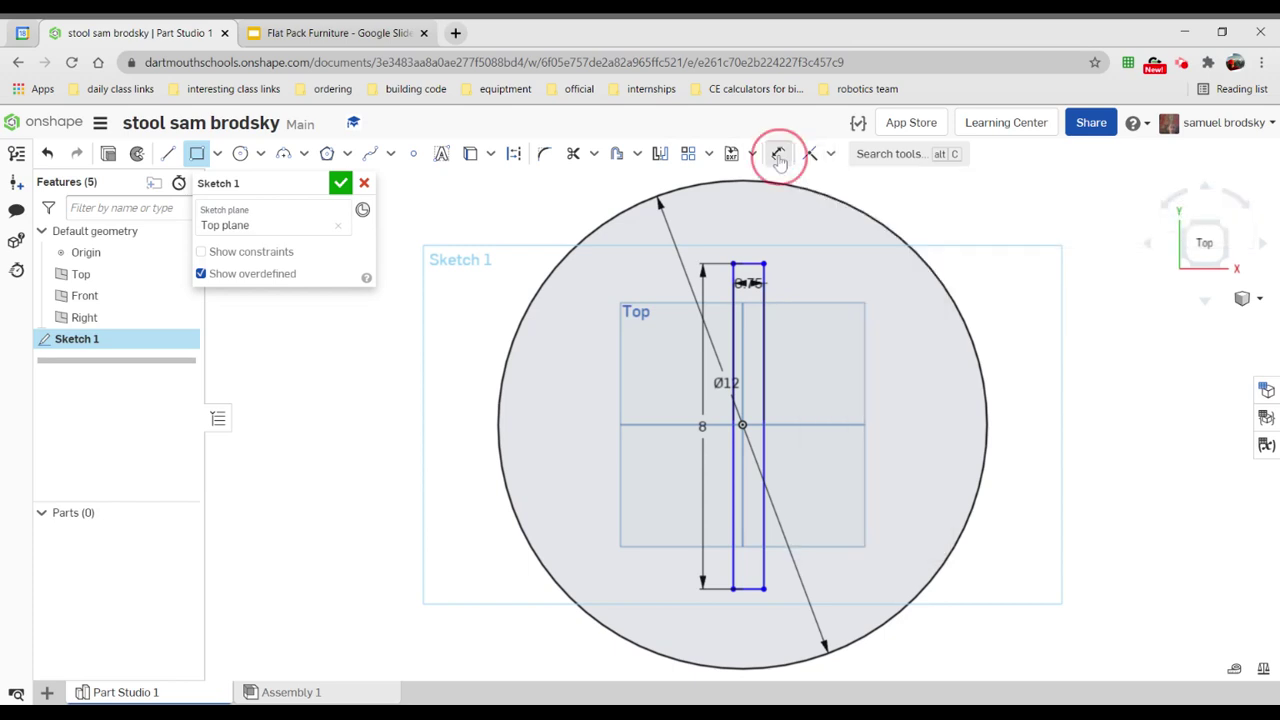
click(735, 425)
click(742, 425)
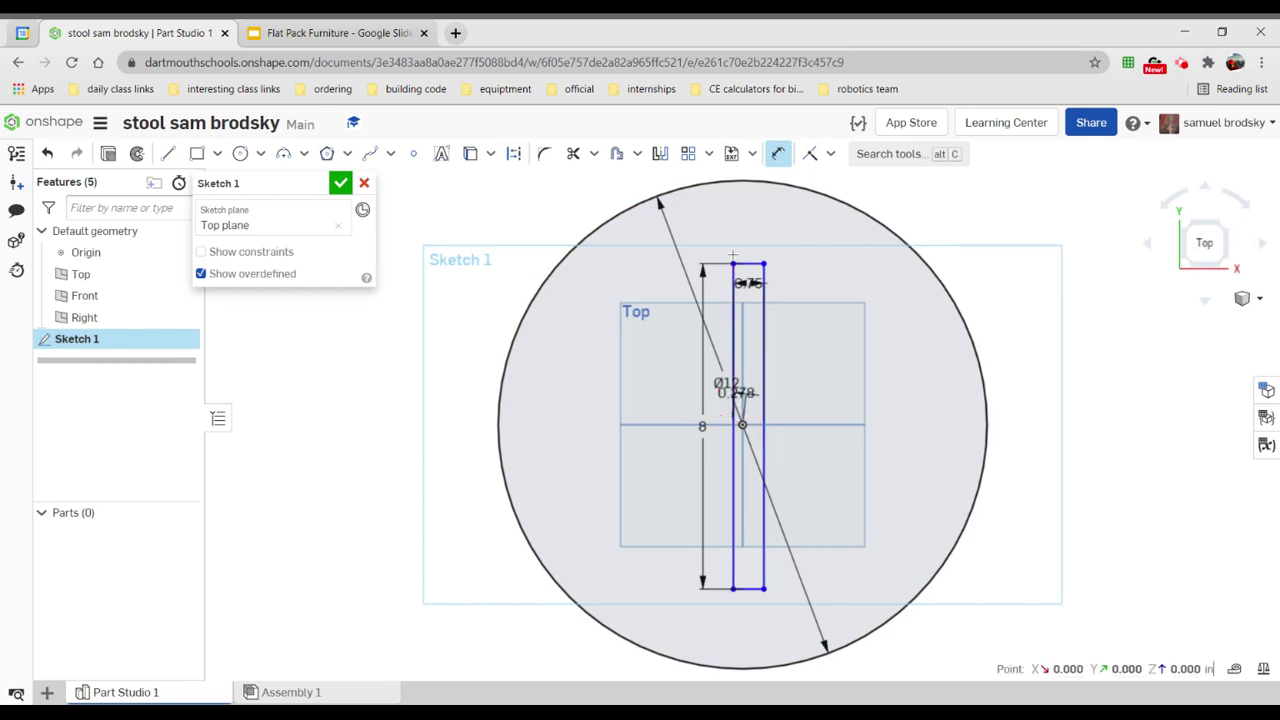
click(742, 211)
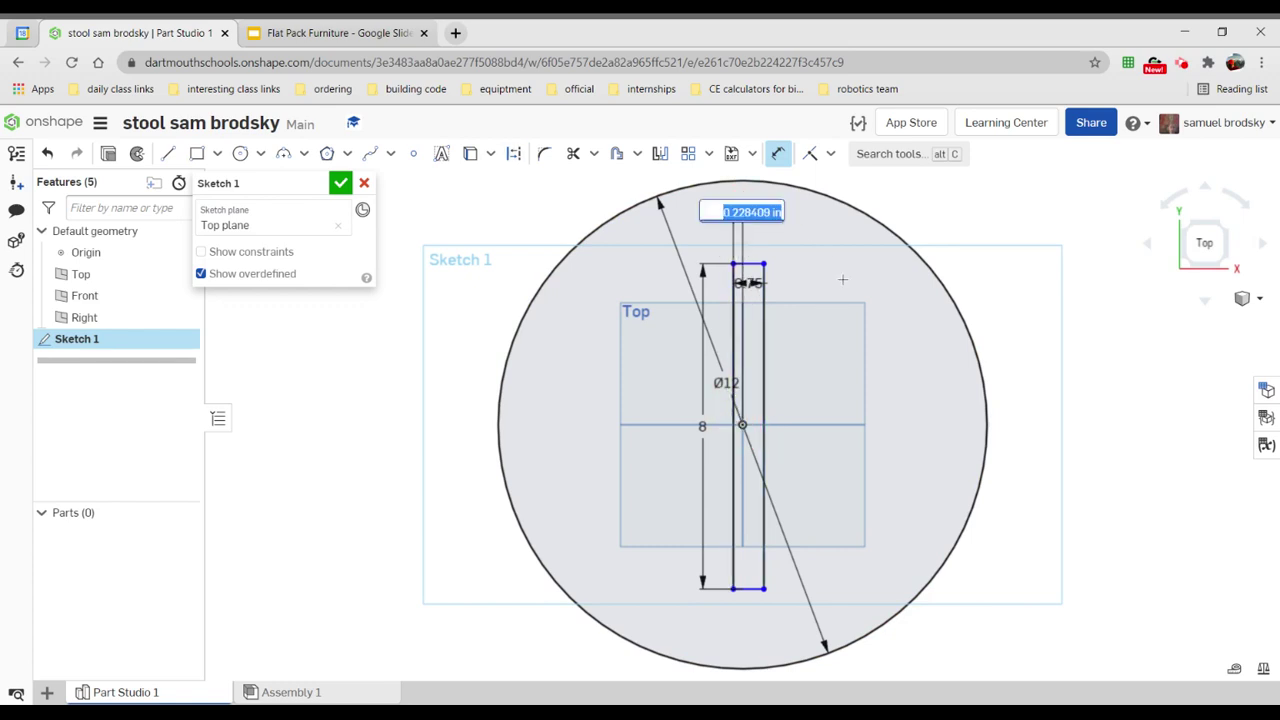
key(BackSpace)
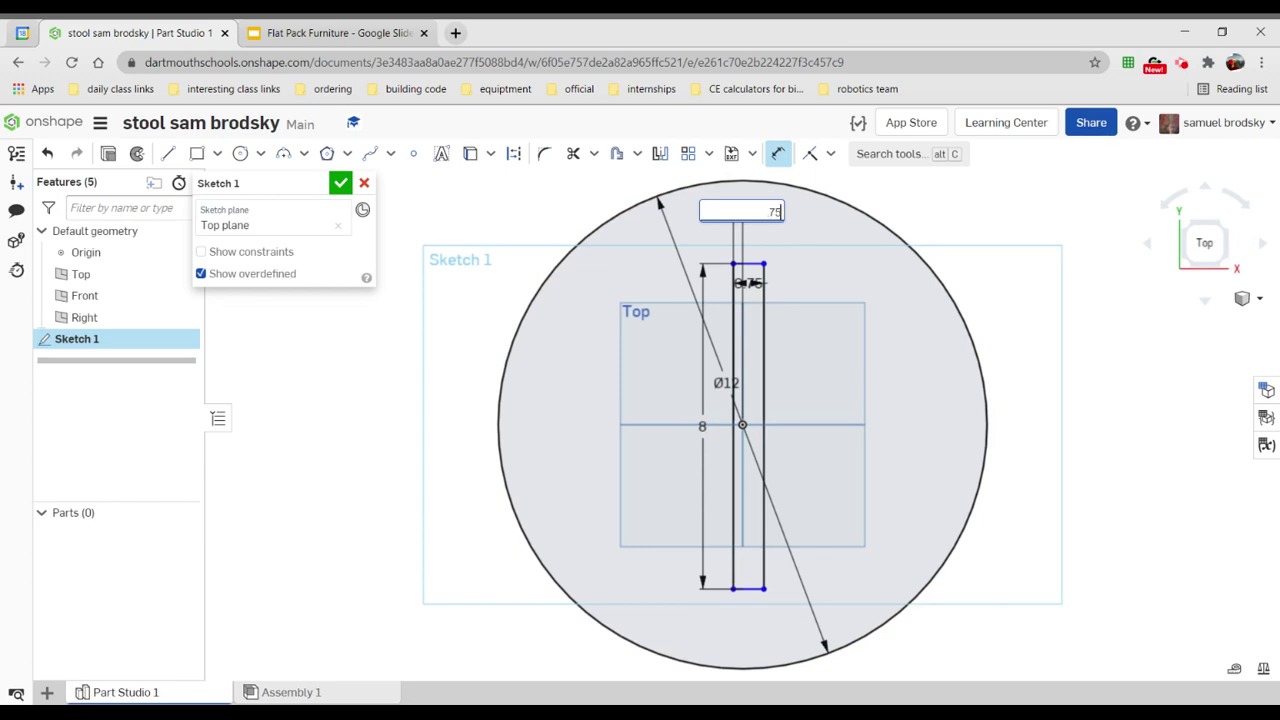
text(.75/2)
key(Return)
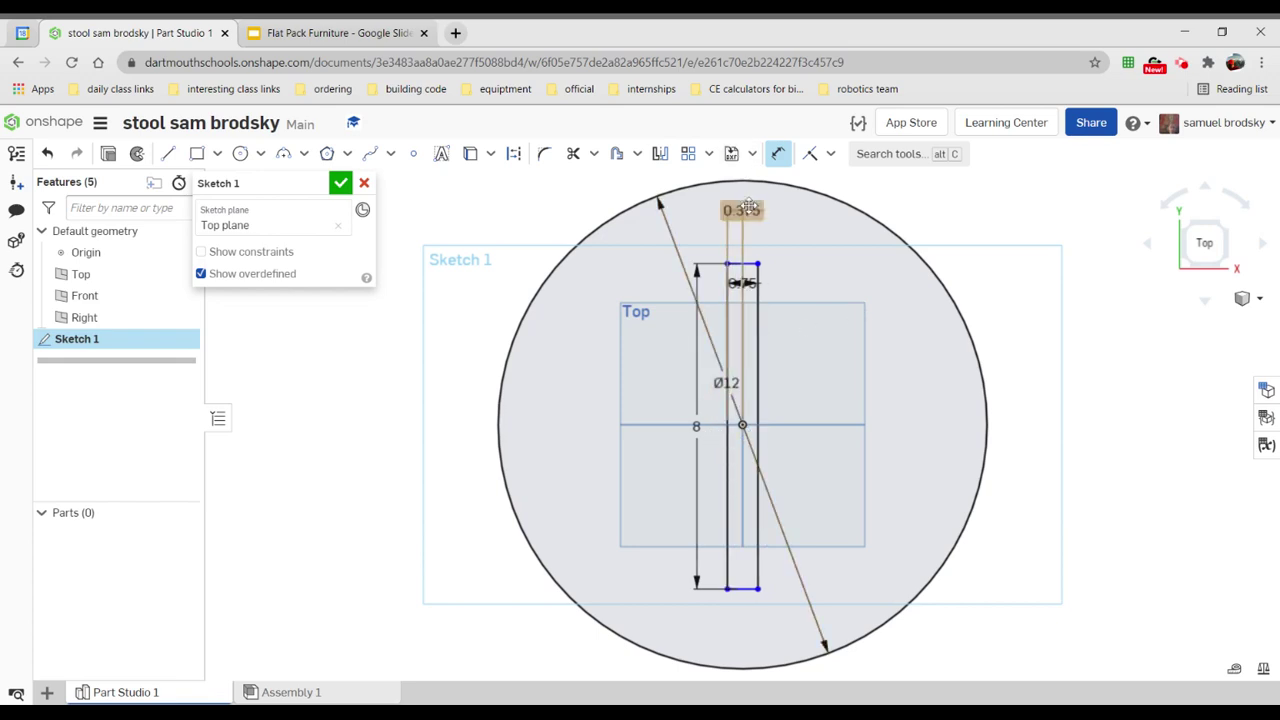
drag(745, 213, 693, 205)
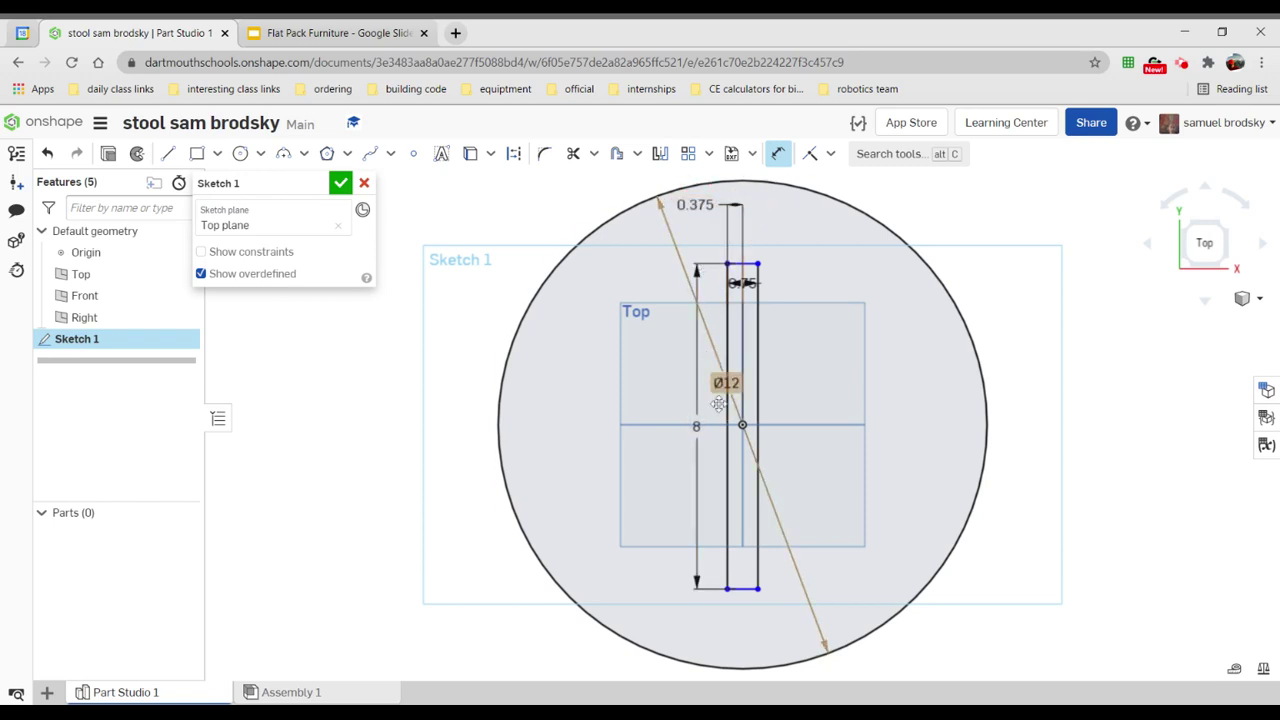
- Dimension the vertical rectangle's top edge 4 in from the origin
click(742, 425)
key(d)
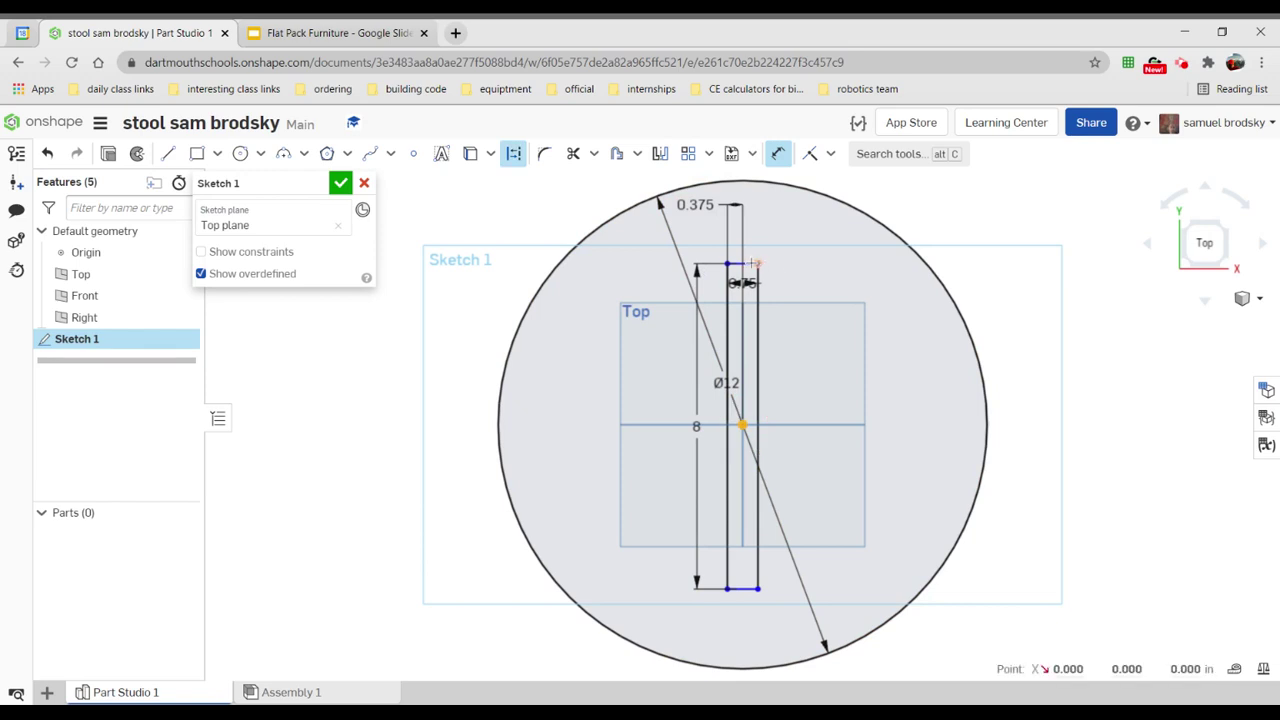
click(745, 265)
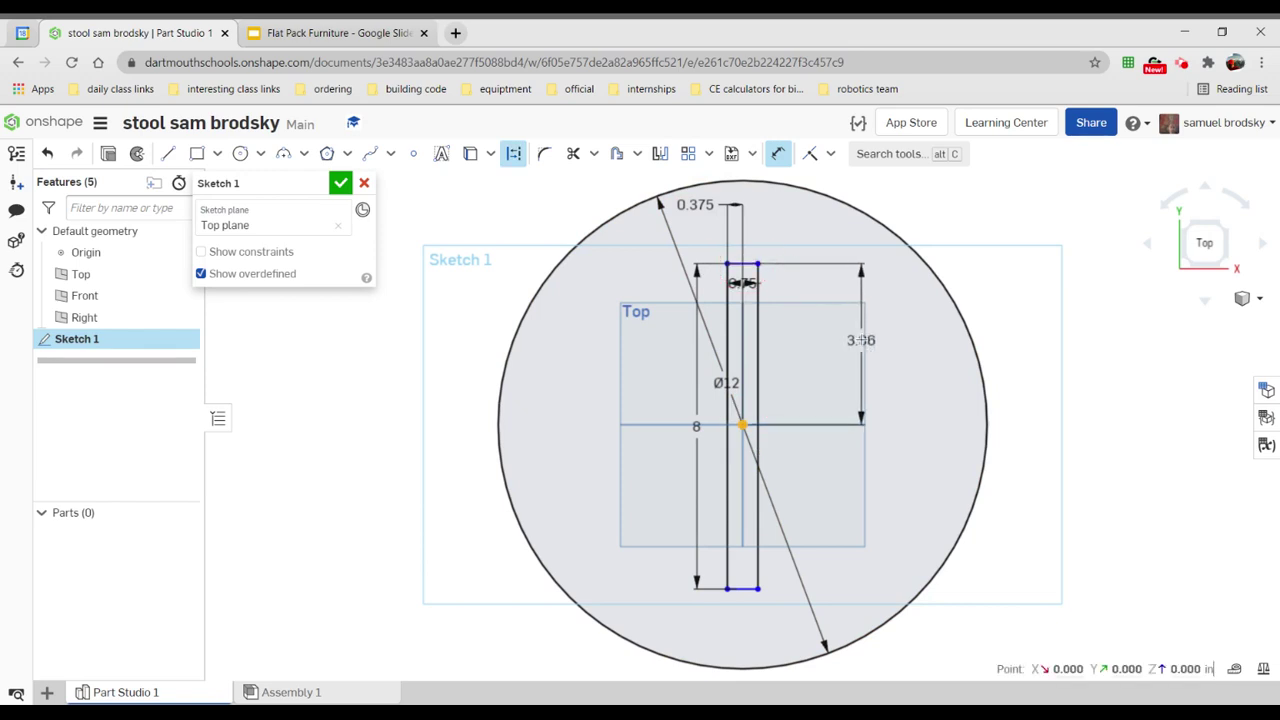
click(952, 364)
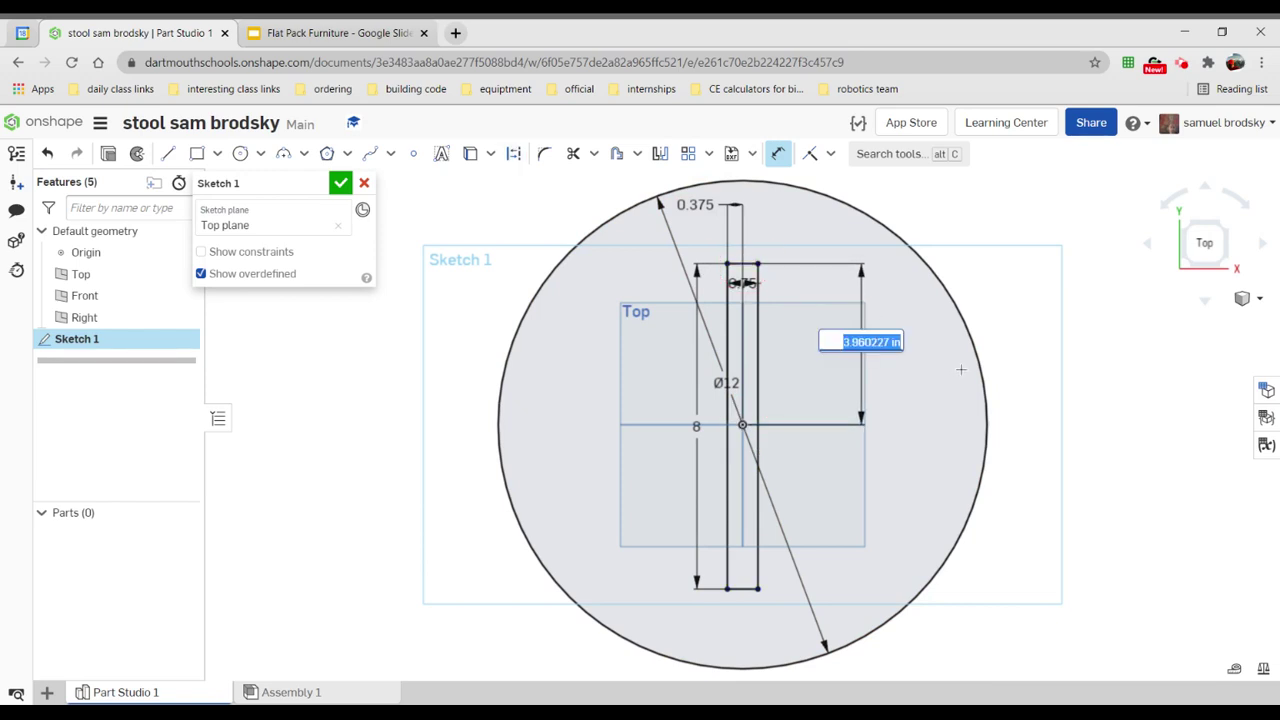
text(4)
key(Return)
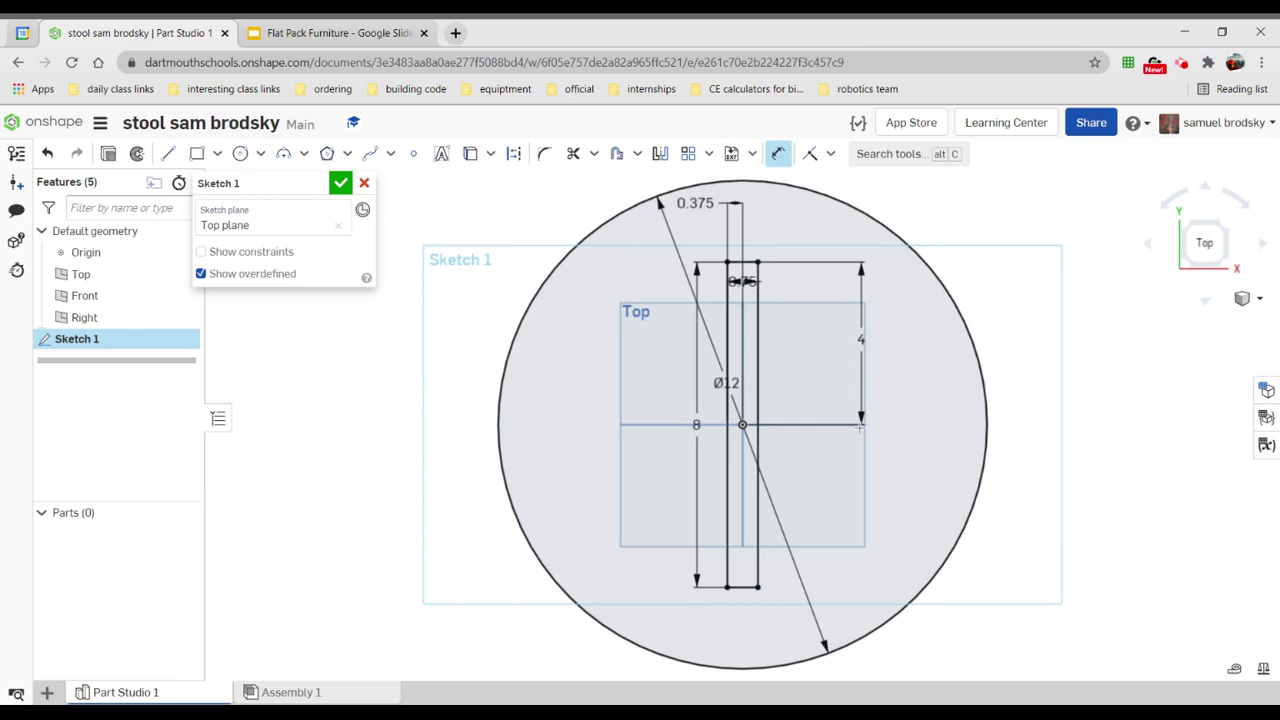
- Draw a horizontal rectangle across the origin, 8 in wide and 0.75 in tall, crossing the vertical rectangle
click(201, 155)
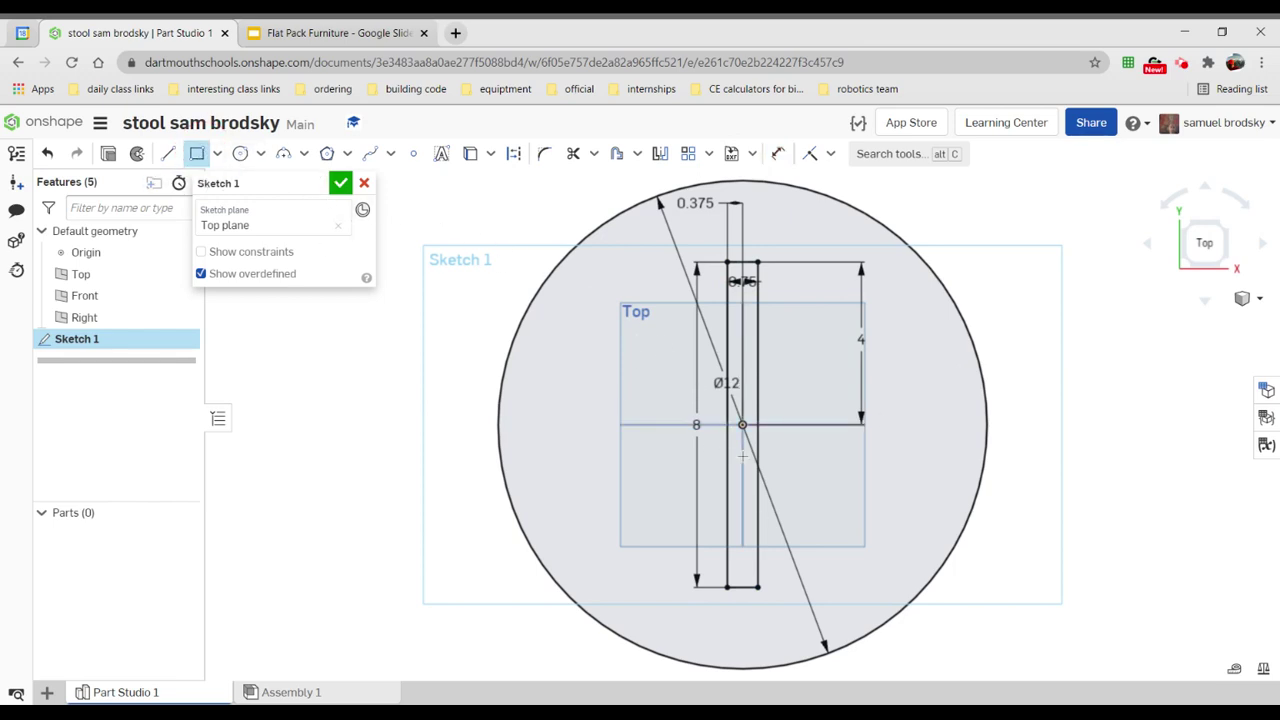
drag(606, 403, 909, 471)
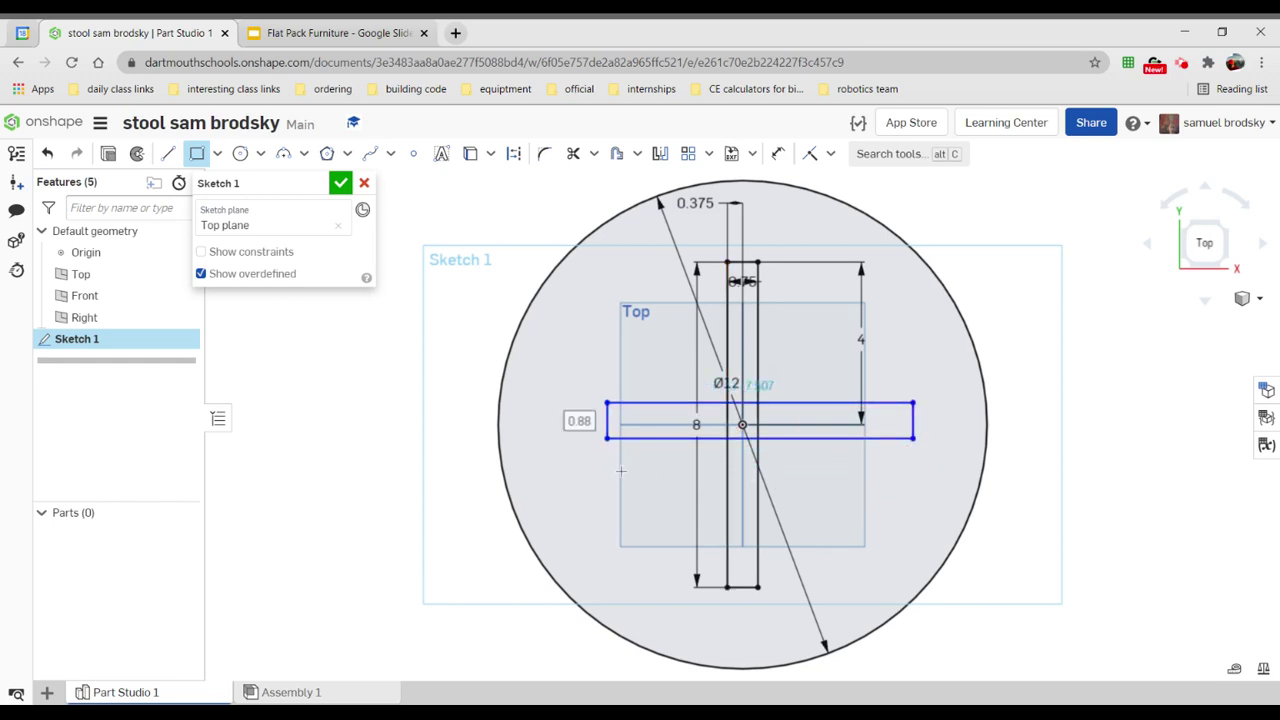
text(.75)
key(Return)
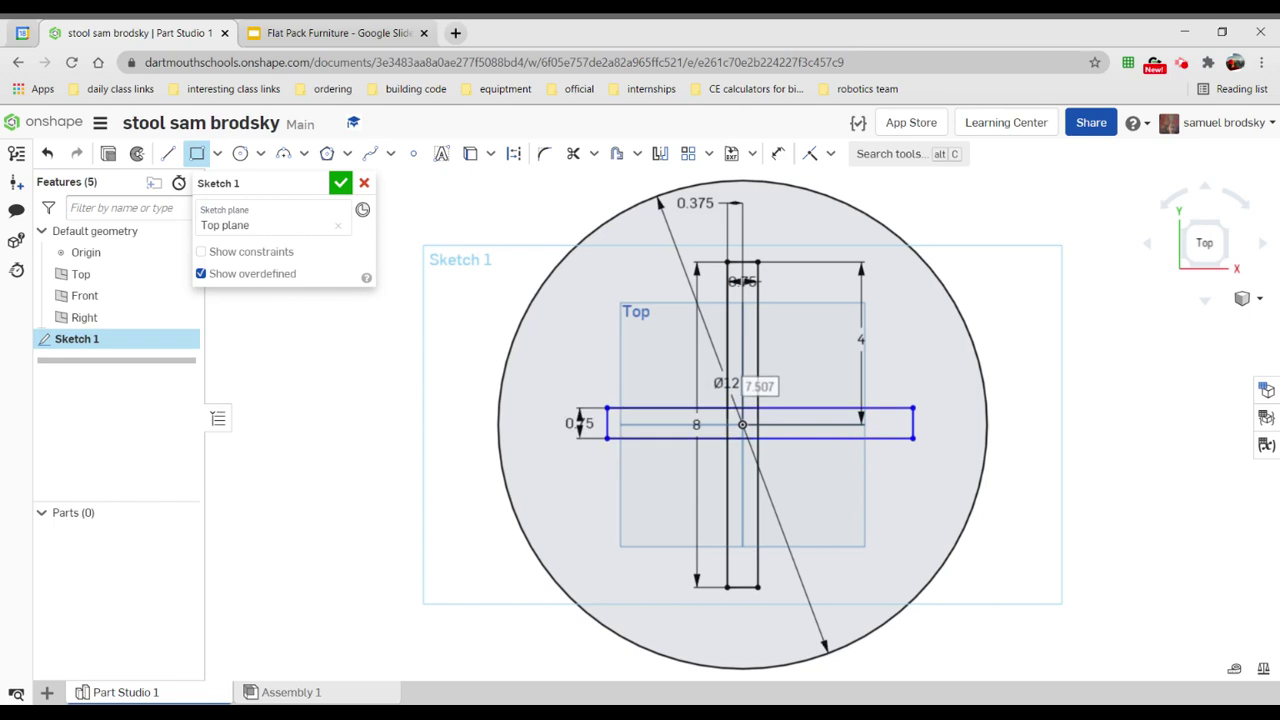
click(762, 386)
text(8)
key(Return)
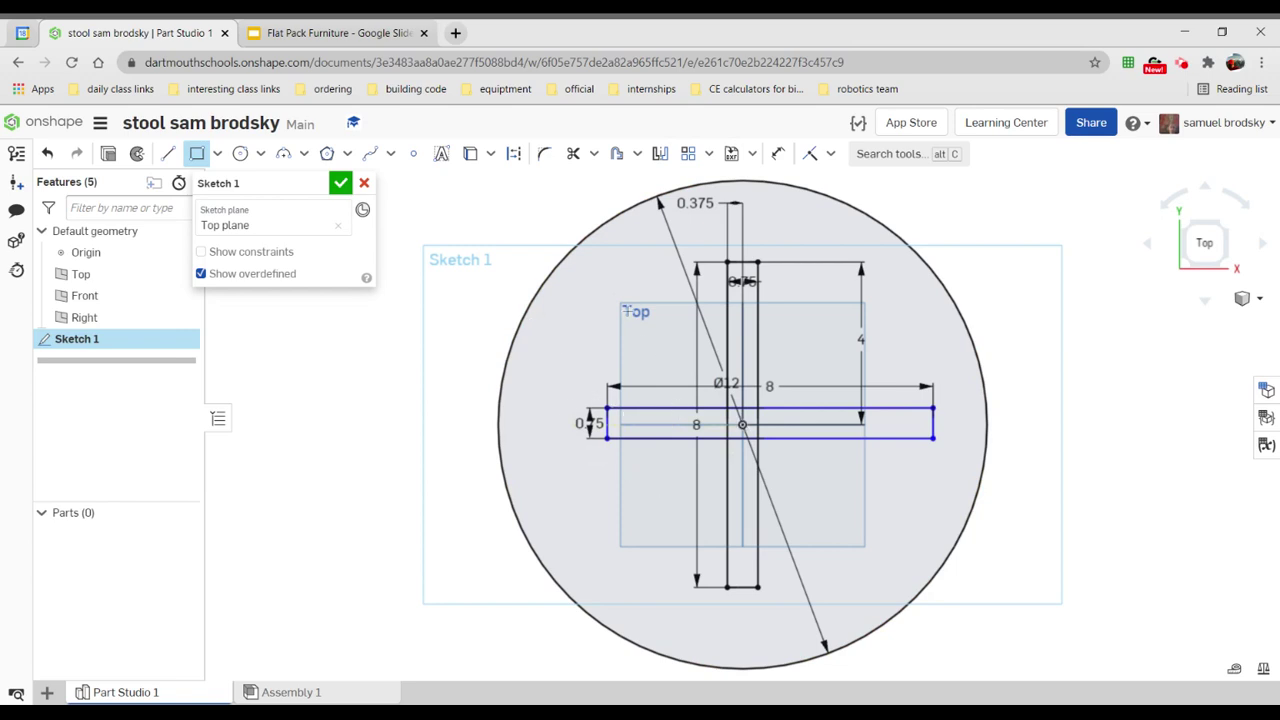
- Dimension the horizontal rectangle's top edge 0.375 in from the origin
click(778, 153)
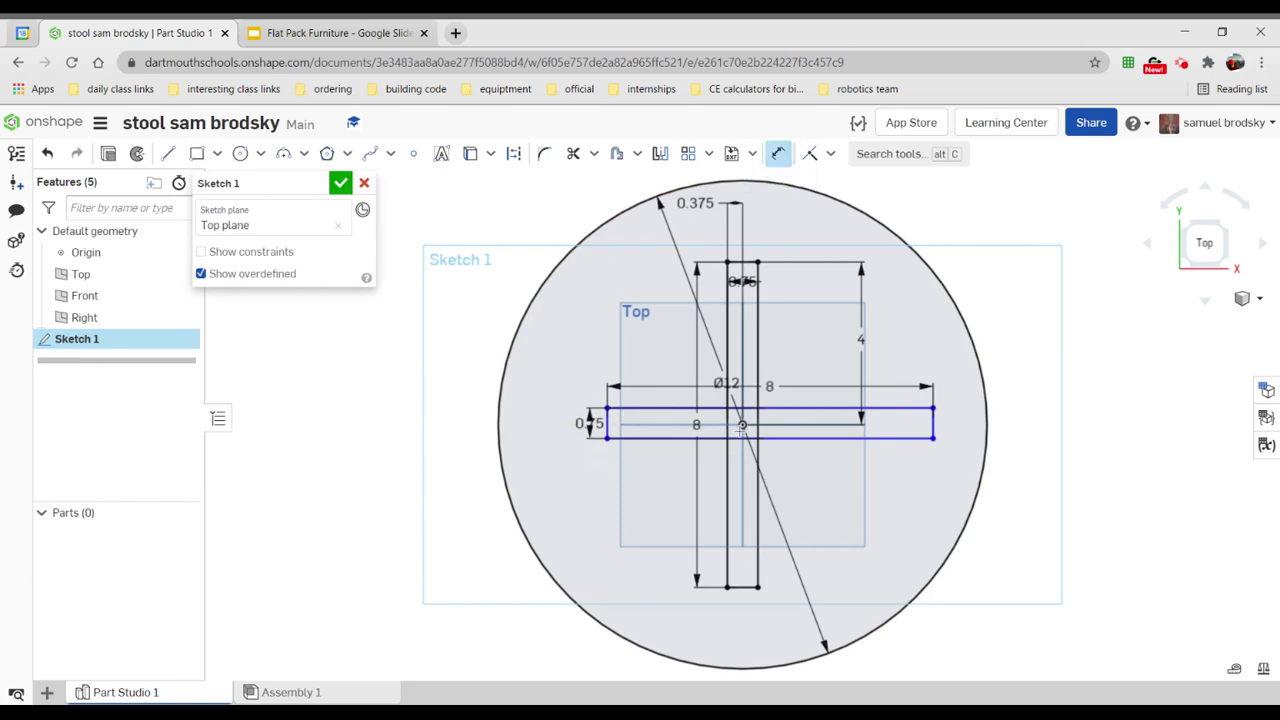
click(741, 425)
click(659, 408)
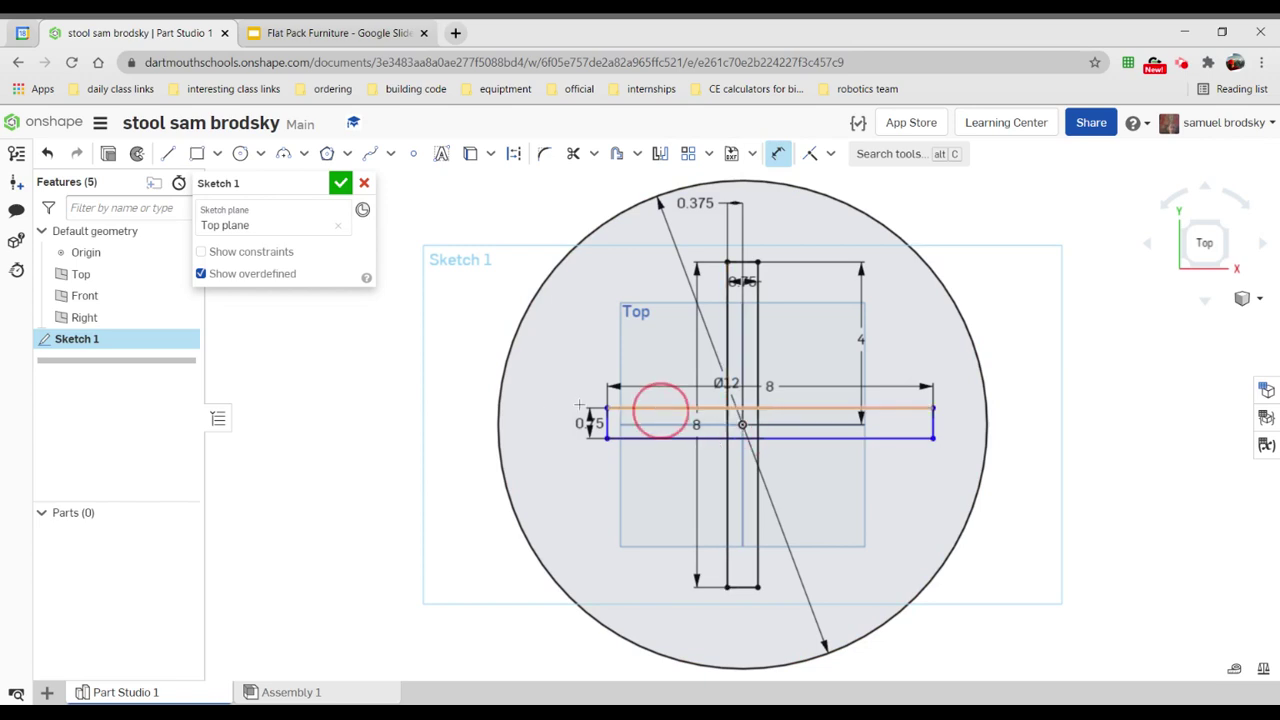
click(529, 386)
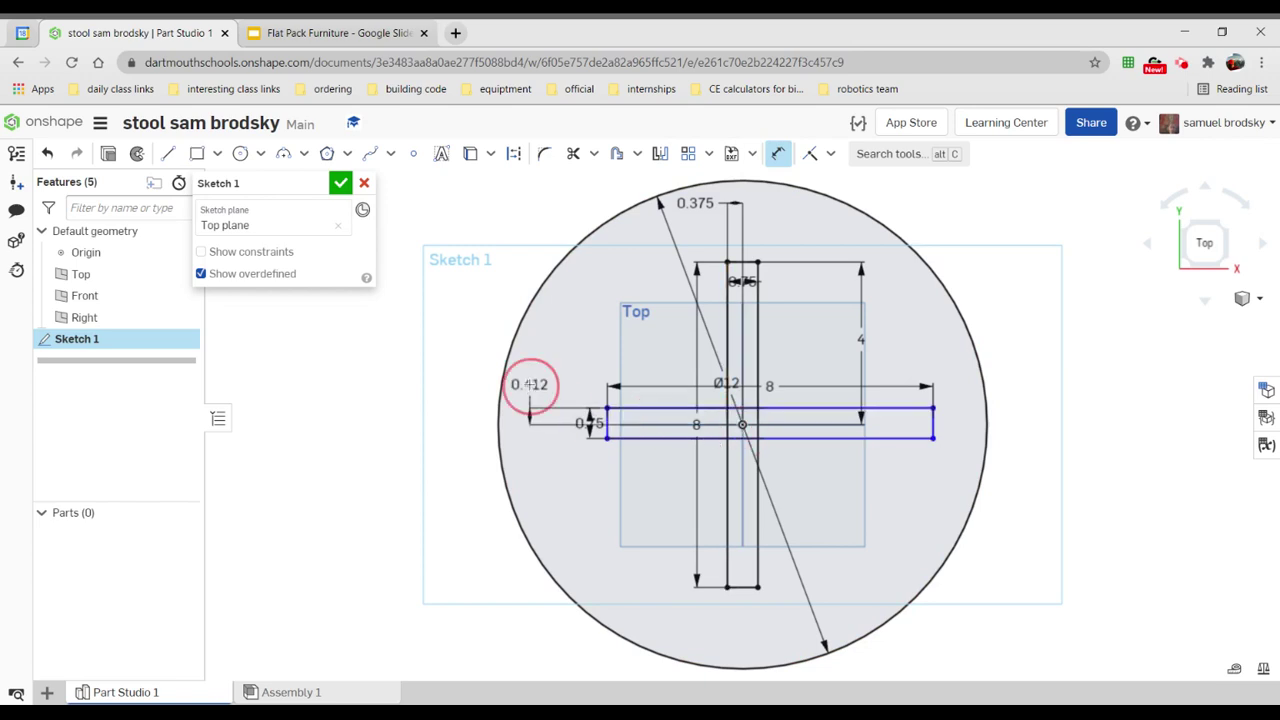
key(BackSpace)
text(.37)
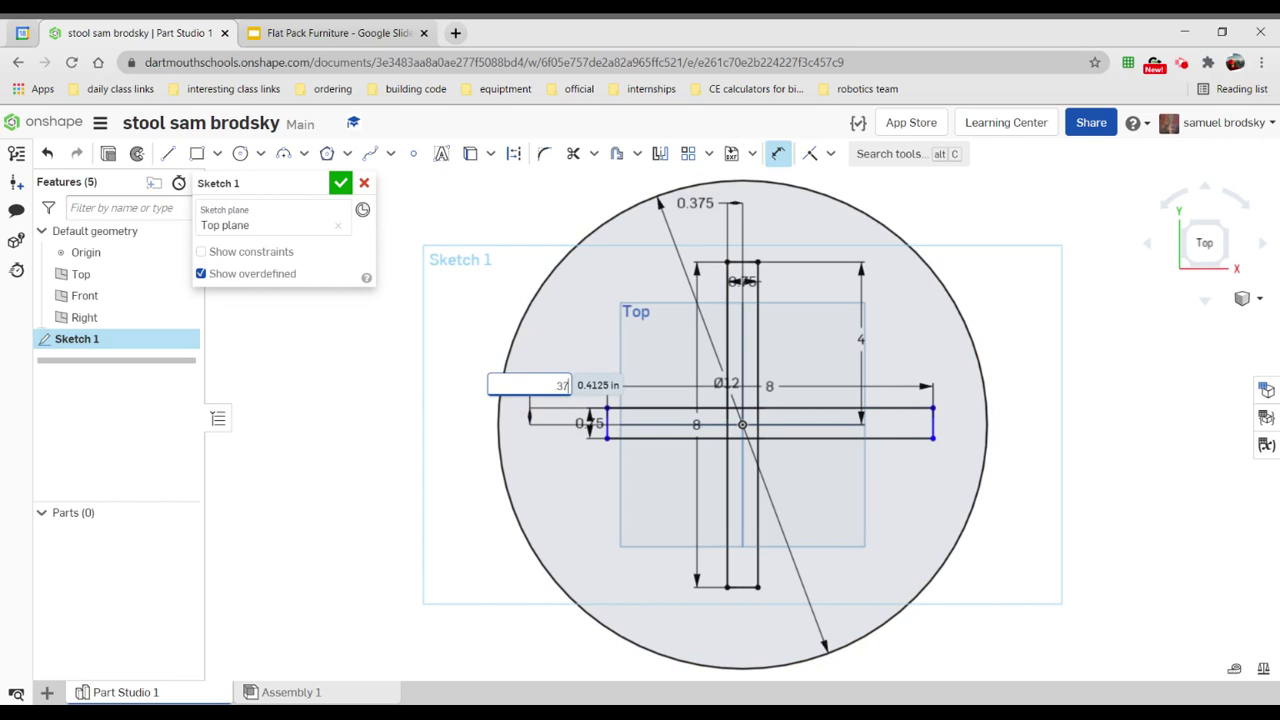
text(5)
key(Return)
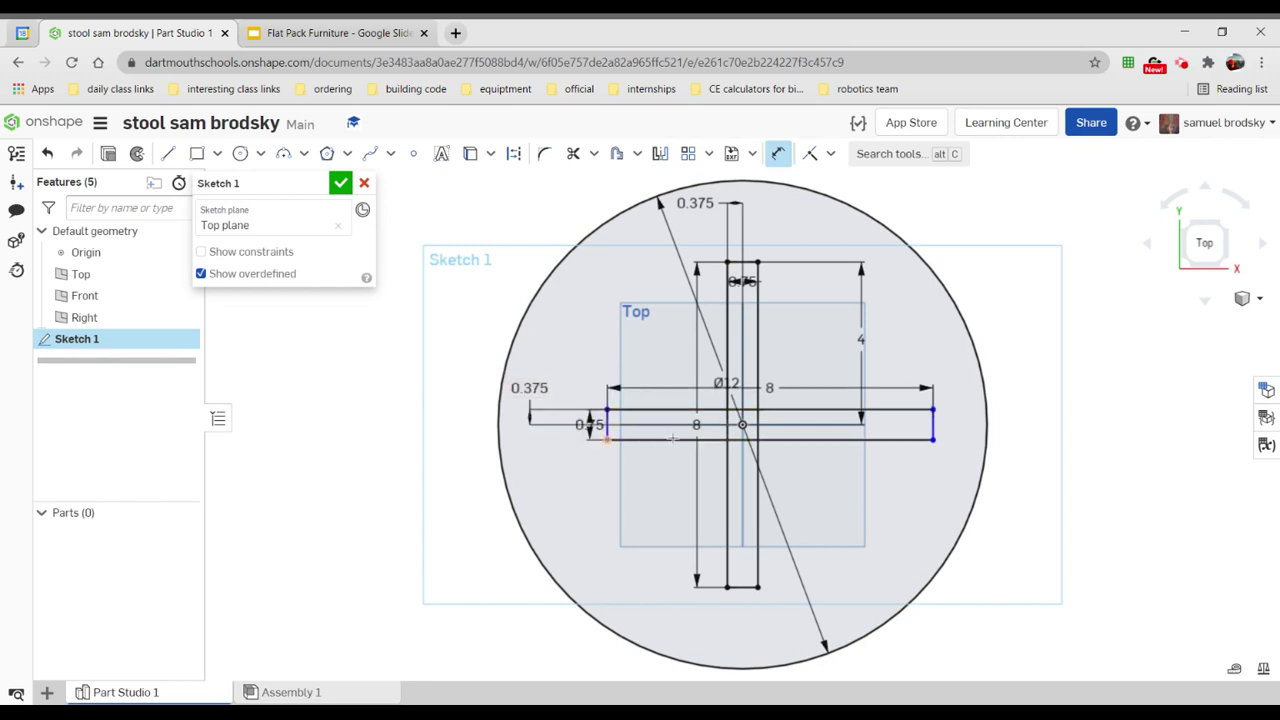
- Dimension the horizontal rectangle's left edge 4 in from the origin and close the sketch
click(742, 425)
click(606, 424)
click(606, 491)
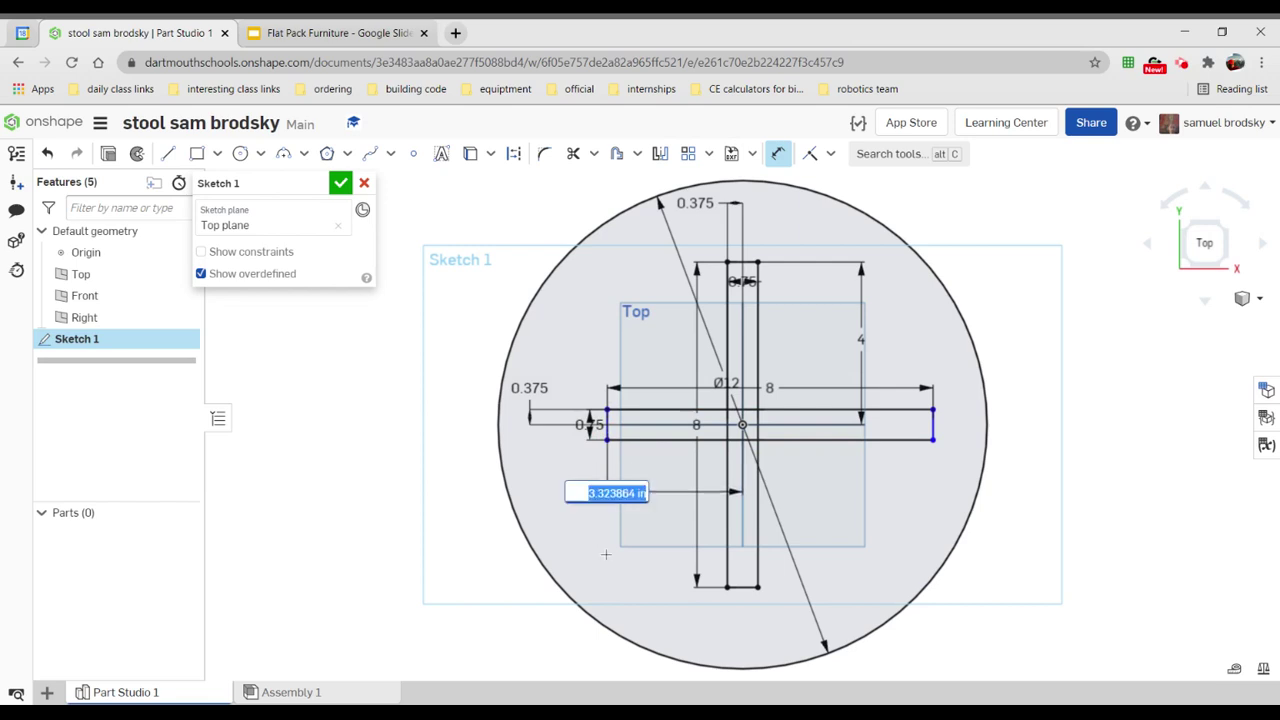
key(BackSpace)
text(4)
key(Return)
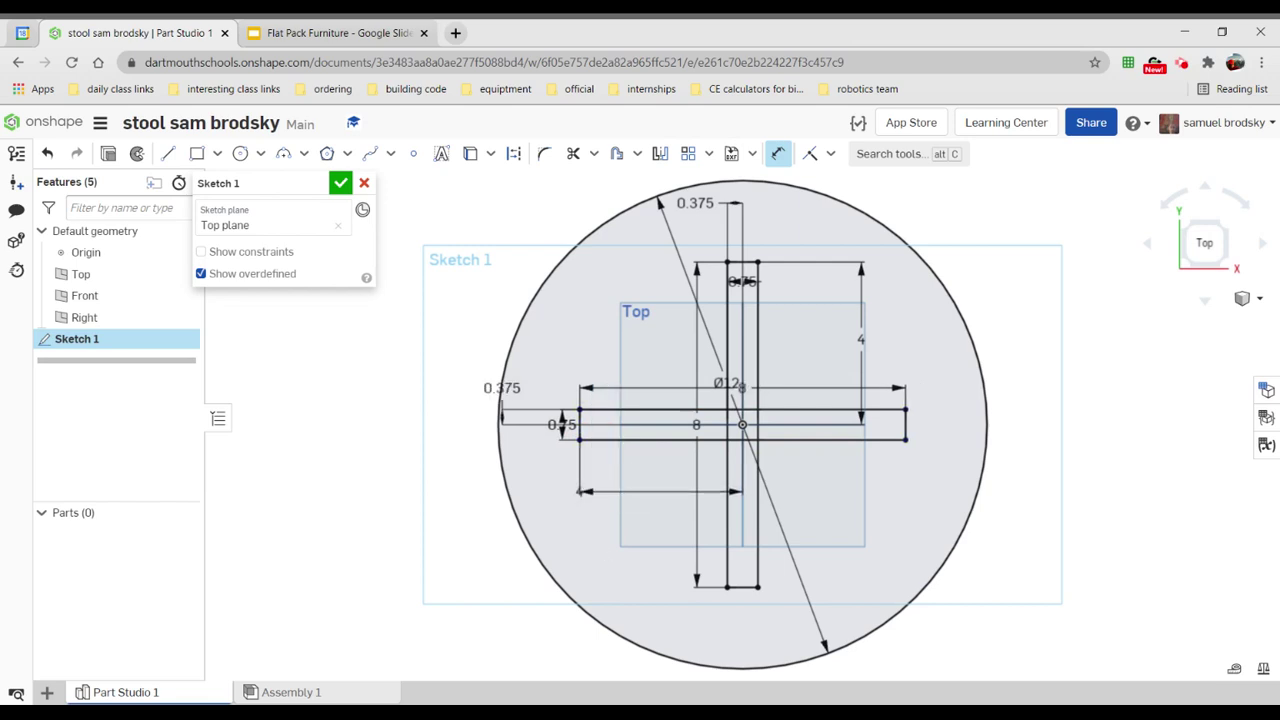
click(340, 186)
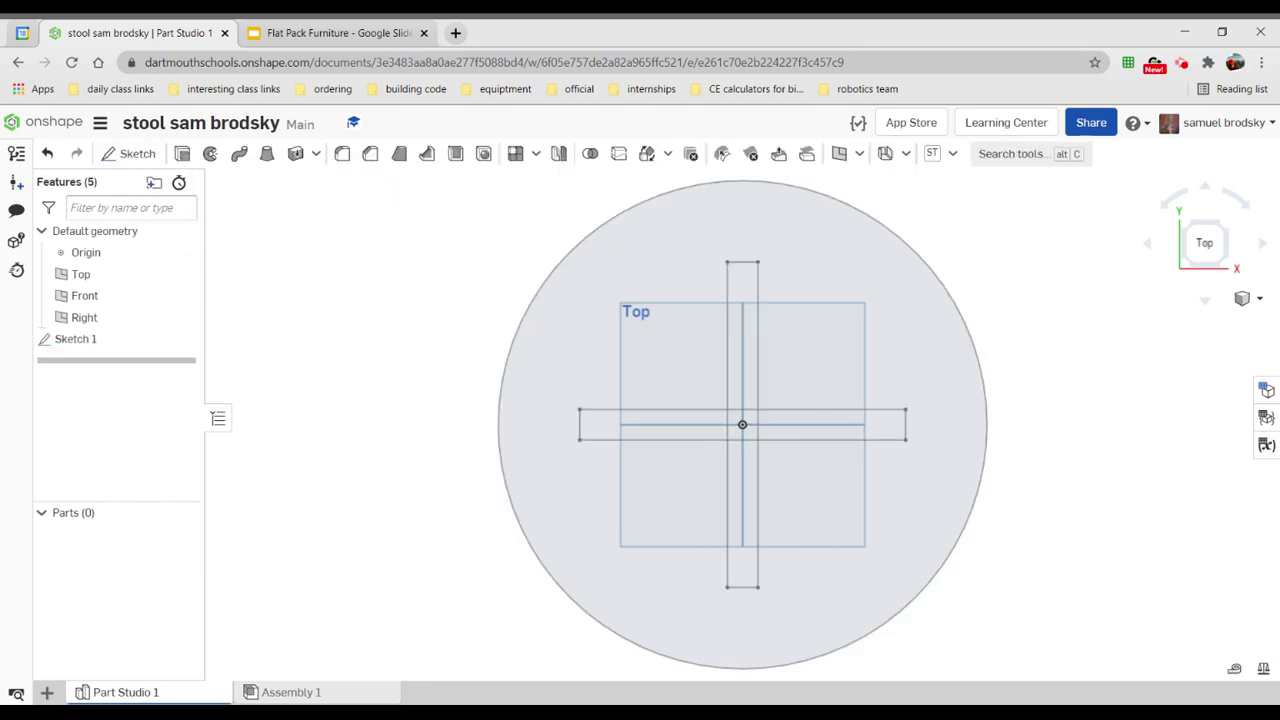
- Extrude all regions of the seat sketch, including the cross, as a new solid disc 0.75 in thick
click(182, 153)
click(620, 430)
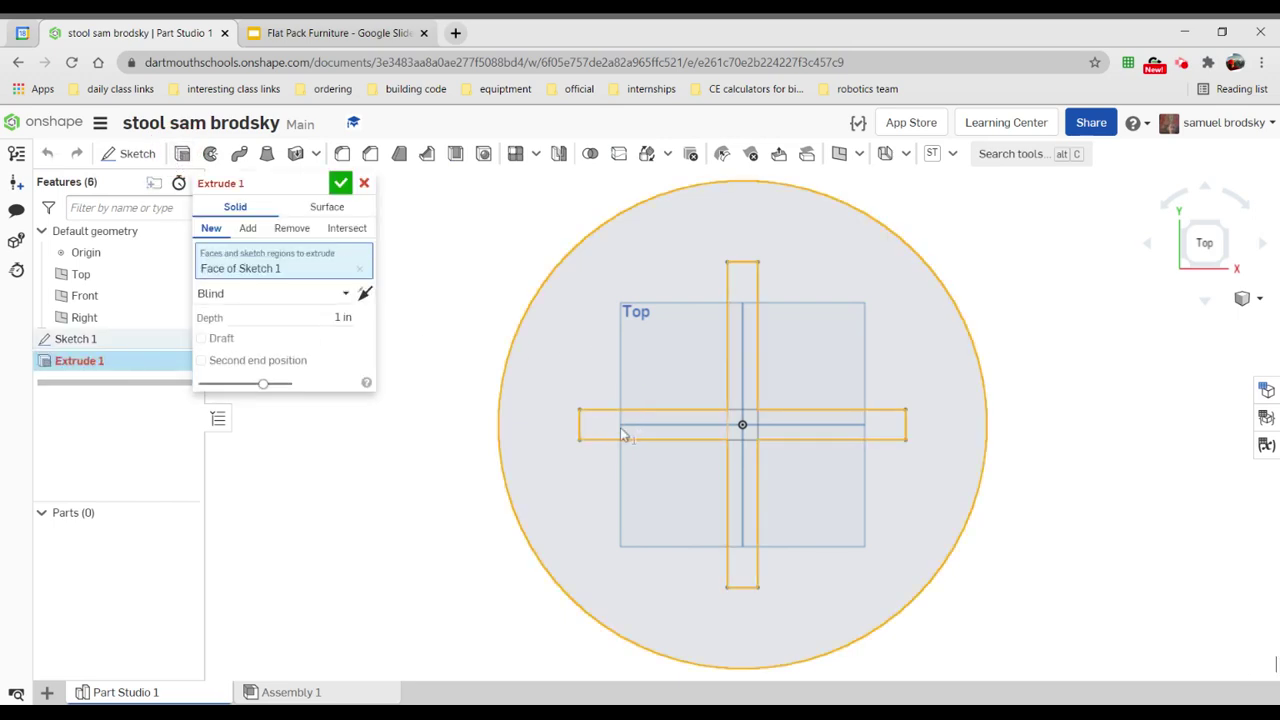
click(620, 428)
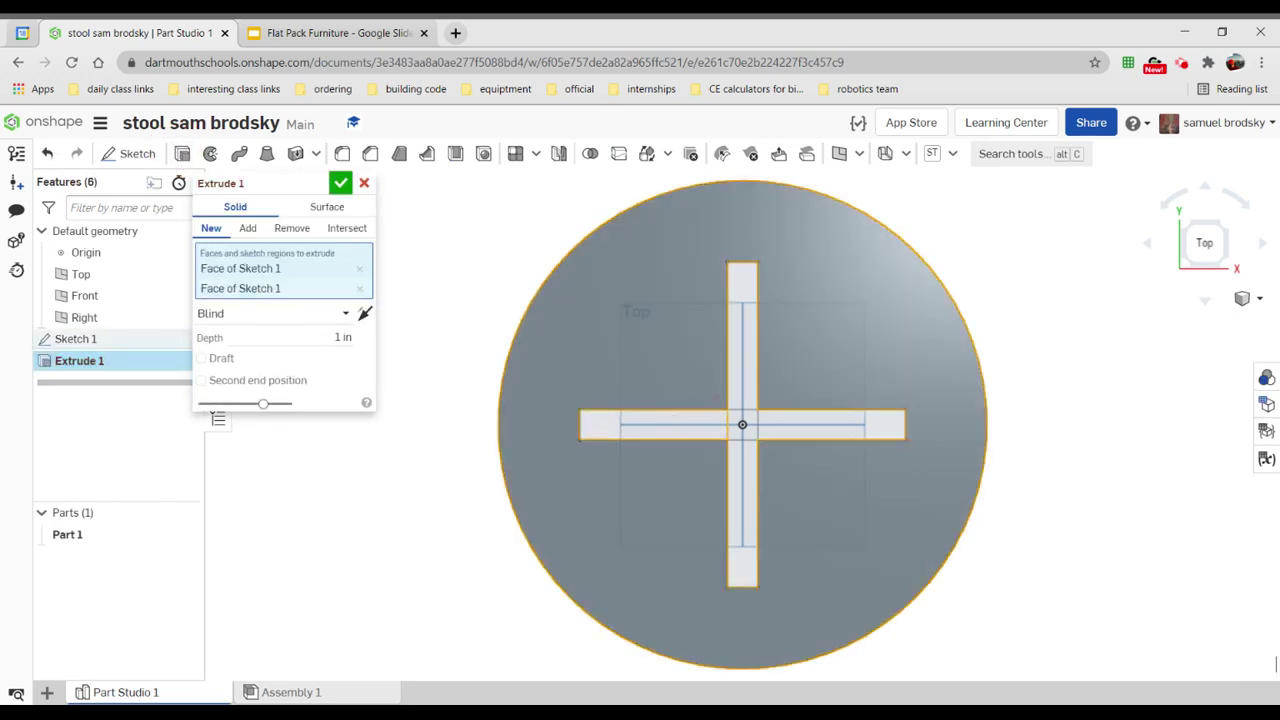
click(743, 392)
click(743, 423)
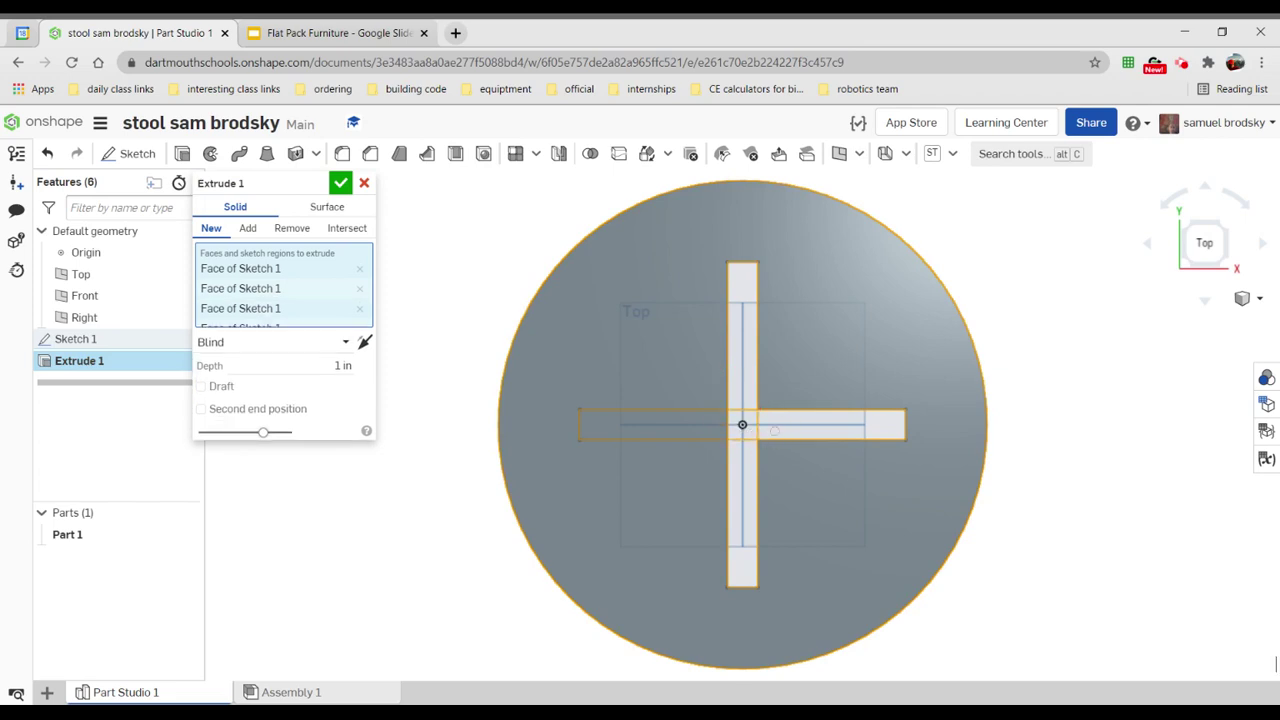
click(740, 450)
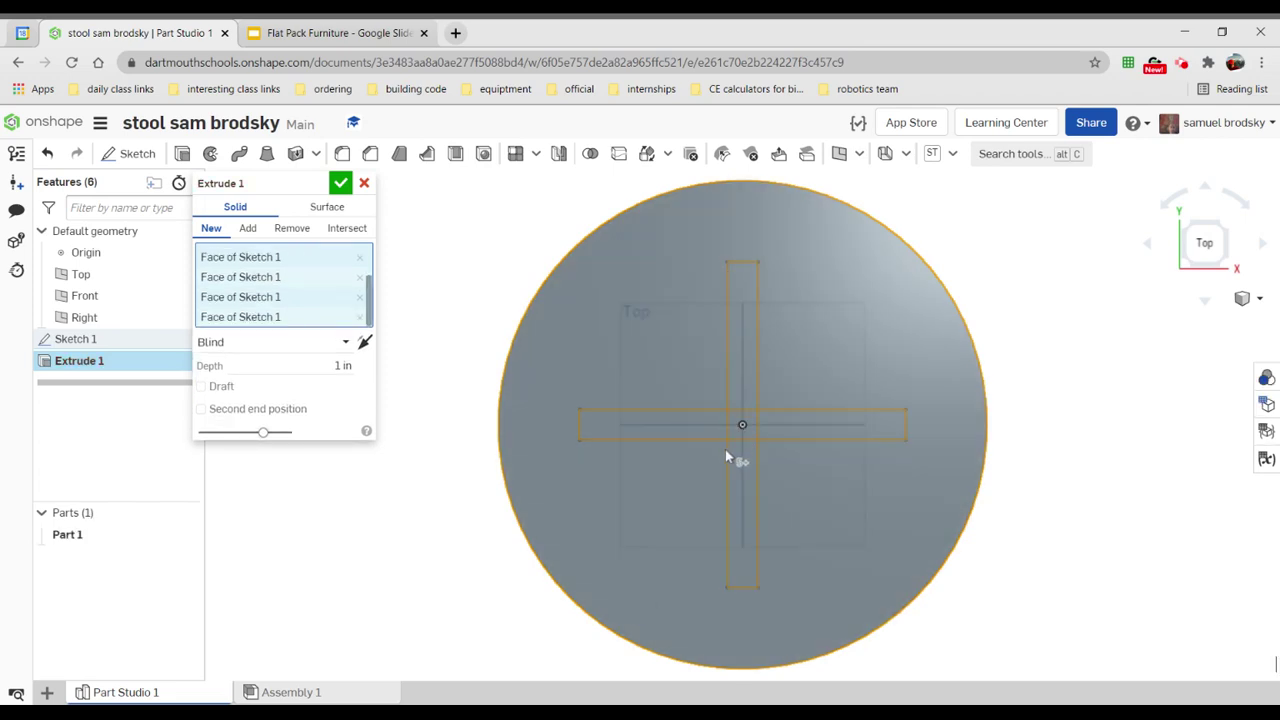
click(340, 365)
key(BackSpace)
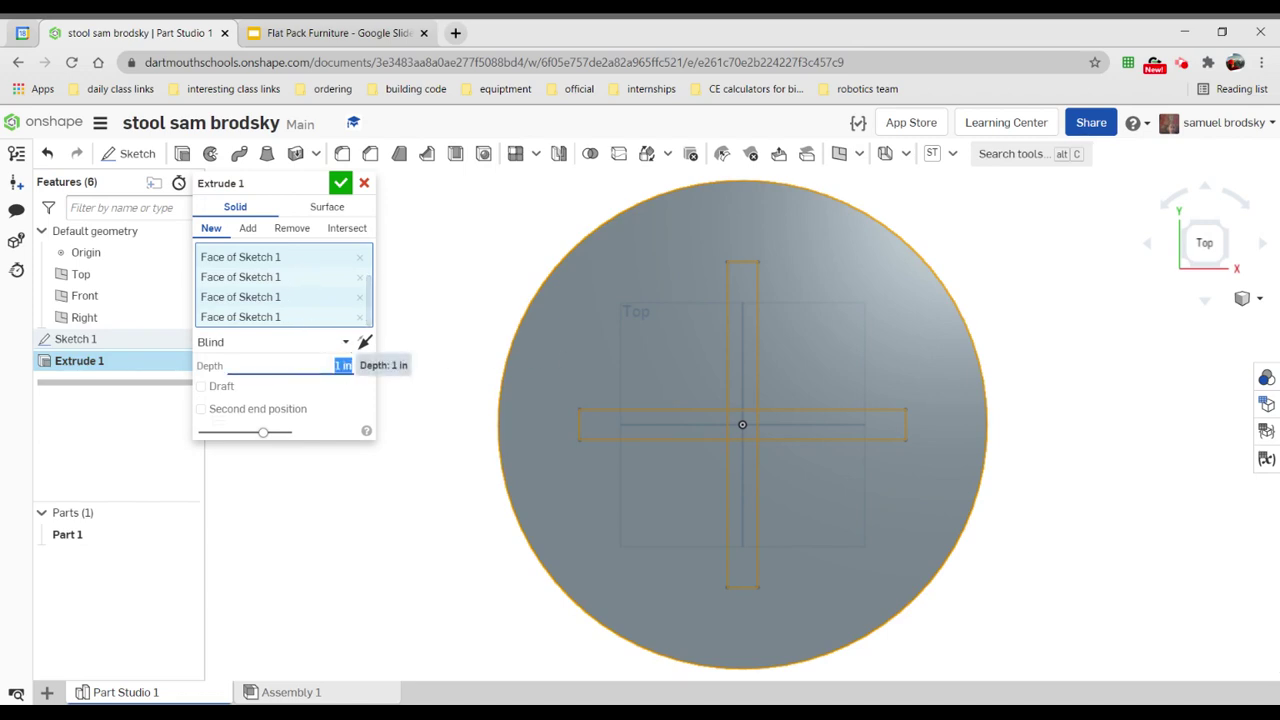
text(75)
key(Return)
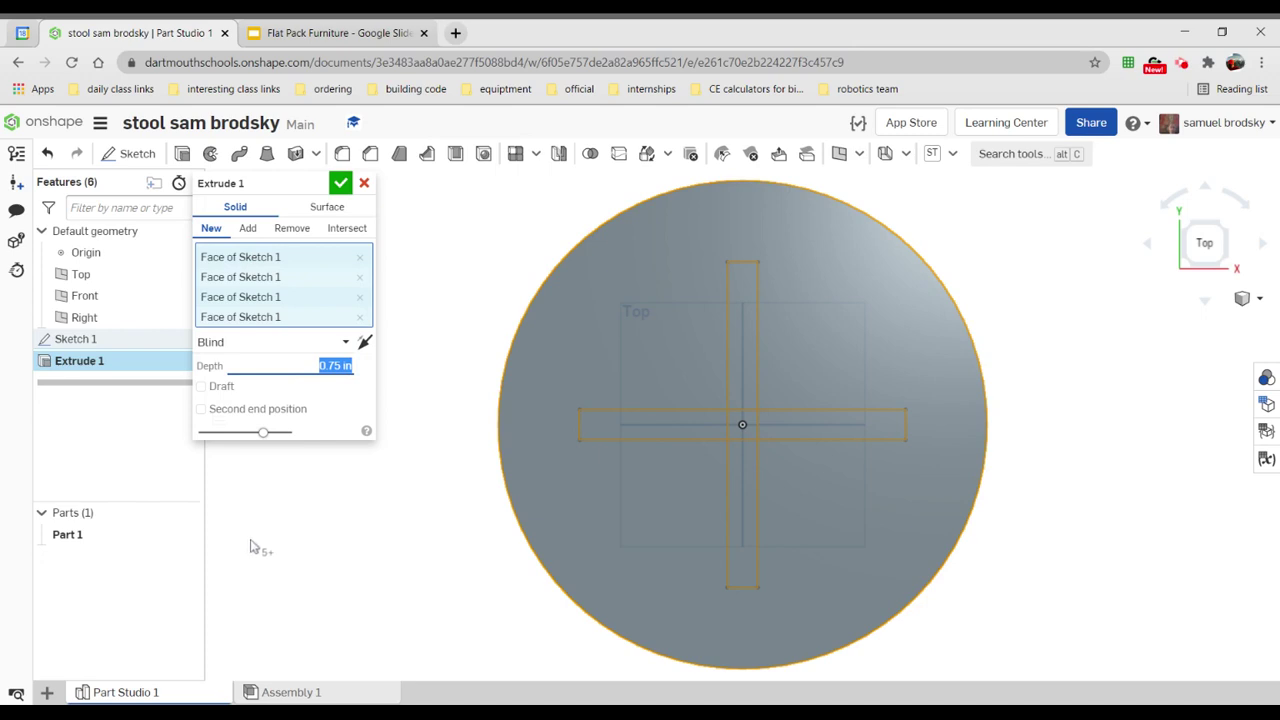
click(341, 184)
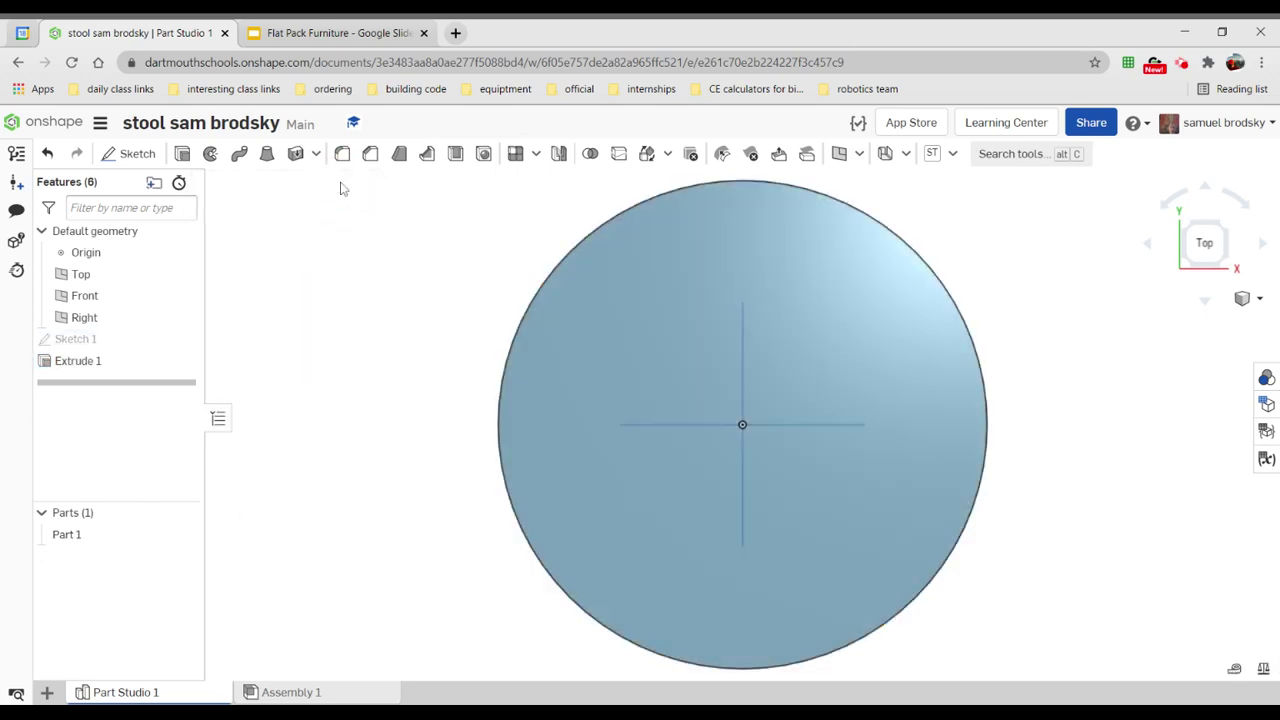
- Show Sketch 1 again on the extruded disc
mouse_move(507, 440)
right_down()
mouse_move(549, 374)
mouse_move(524, 426)
right_up()
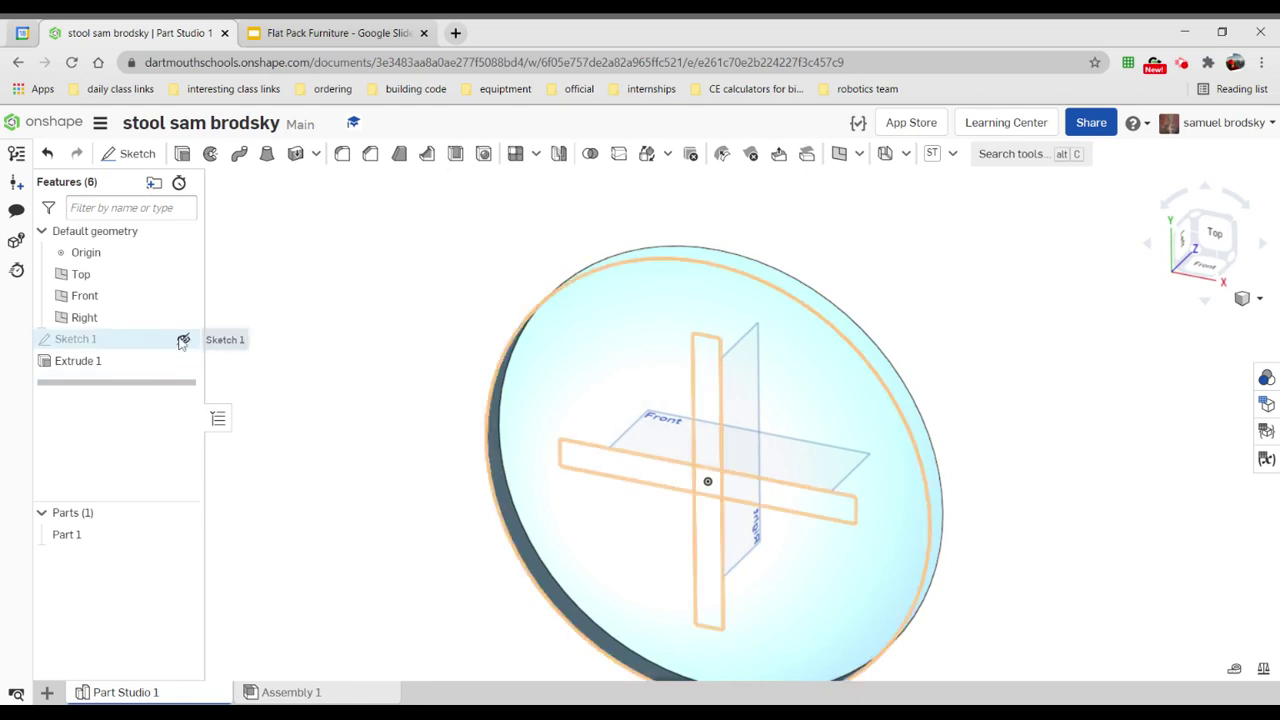
click(183, 339)
click(364, 340)
right_drag(378, 355, 549, 307)
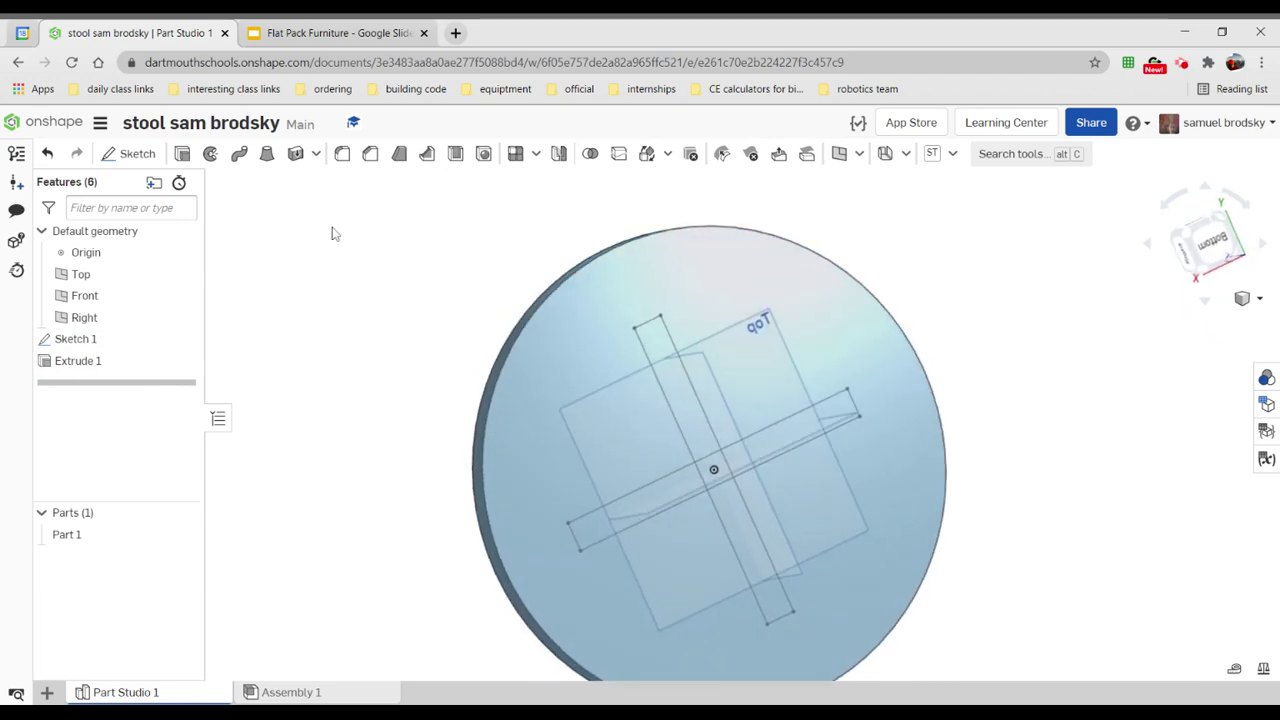
- Start a second extrusion with the four arms and the centre square of the sketched cross as its regions
click(183, 155)
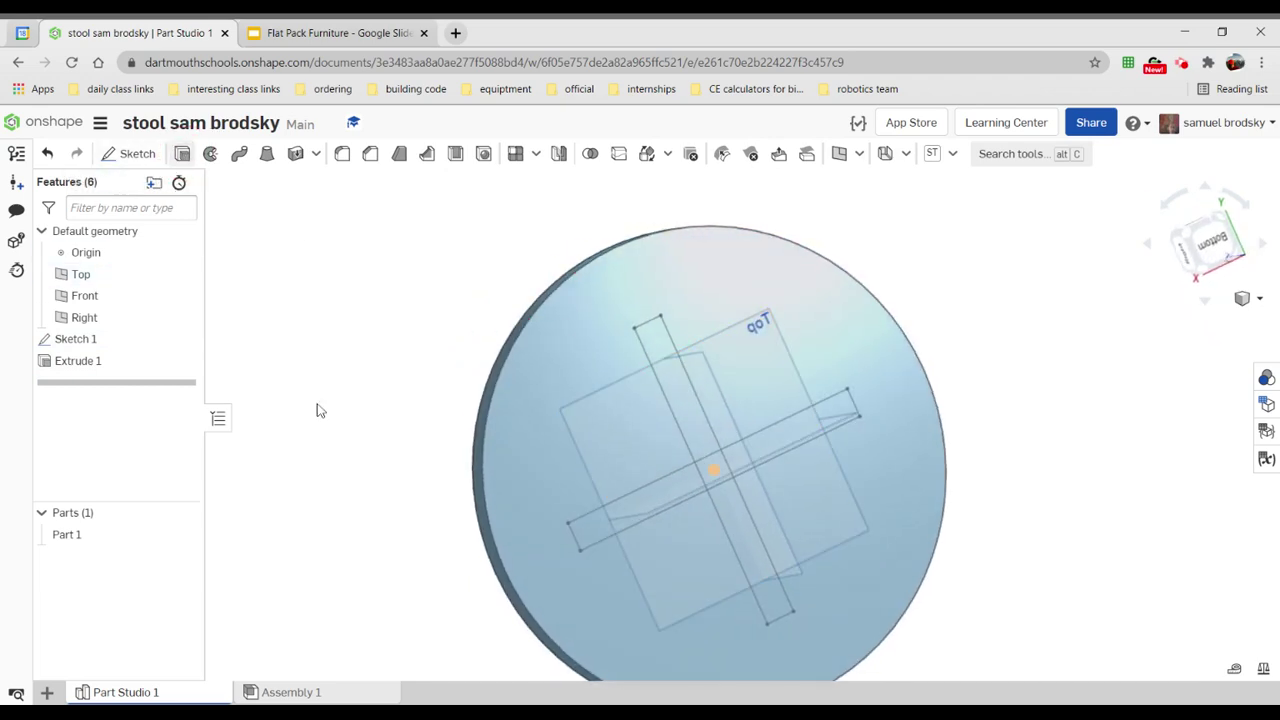
click(695, 425)
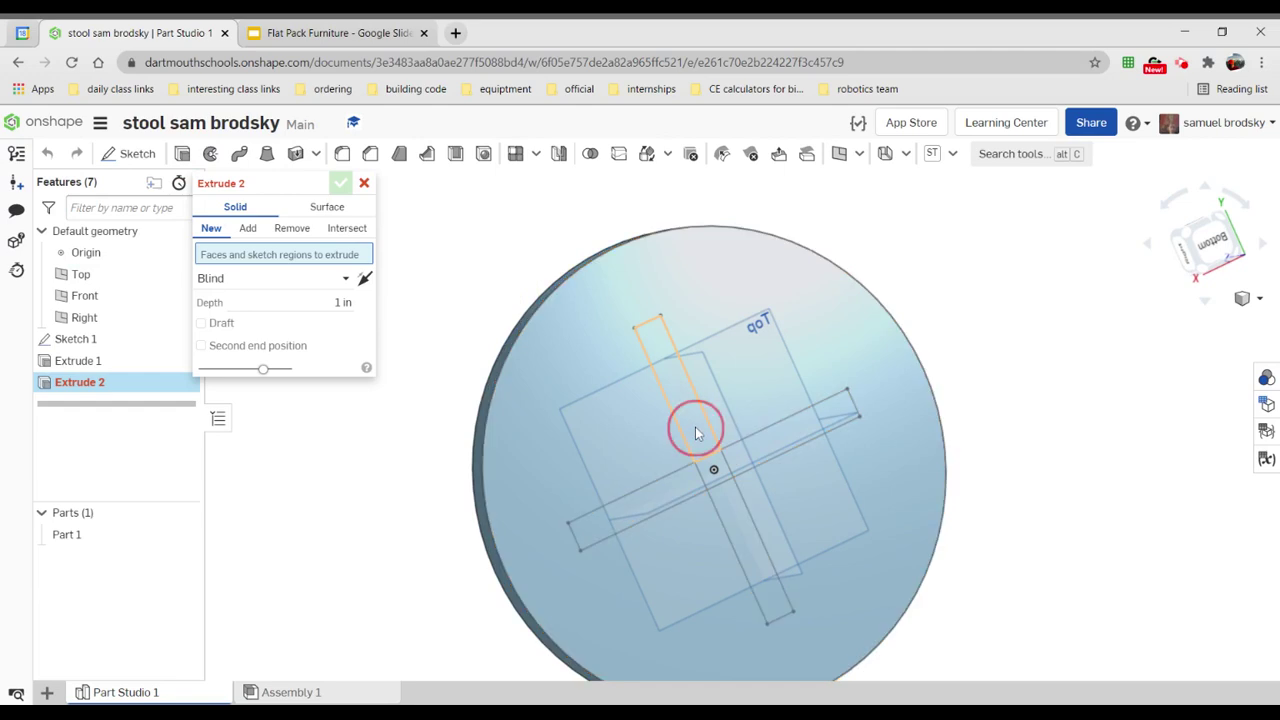
click(745, 462)
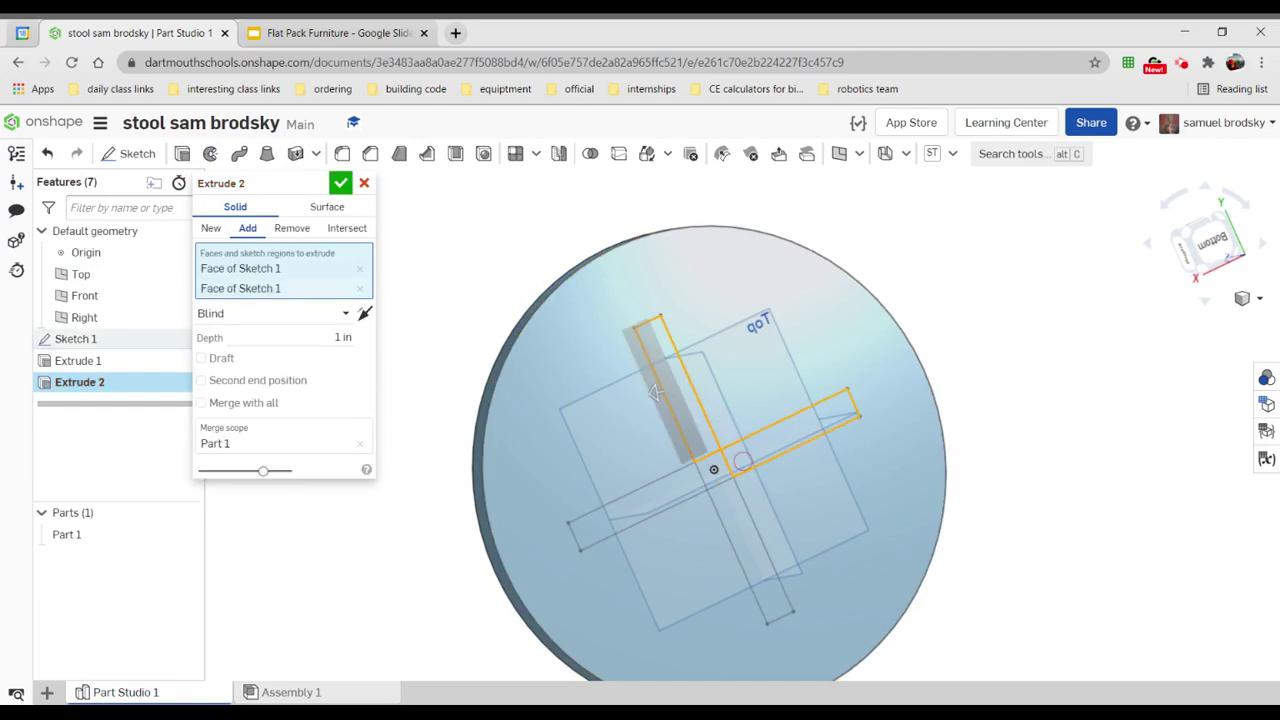
click(730, 497)
click(731, 498)
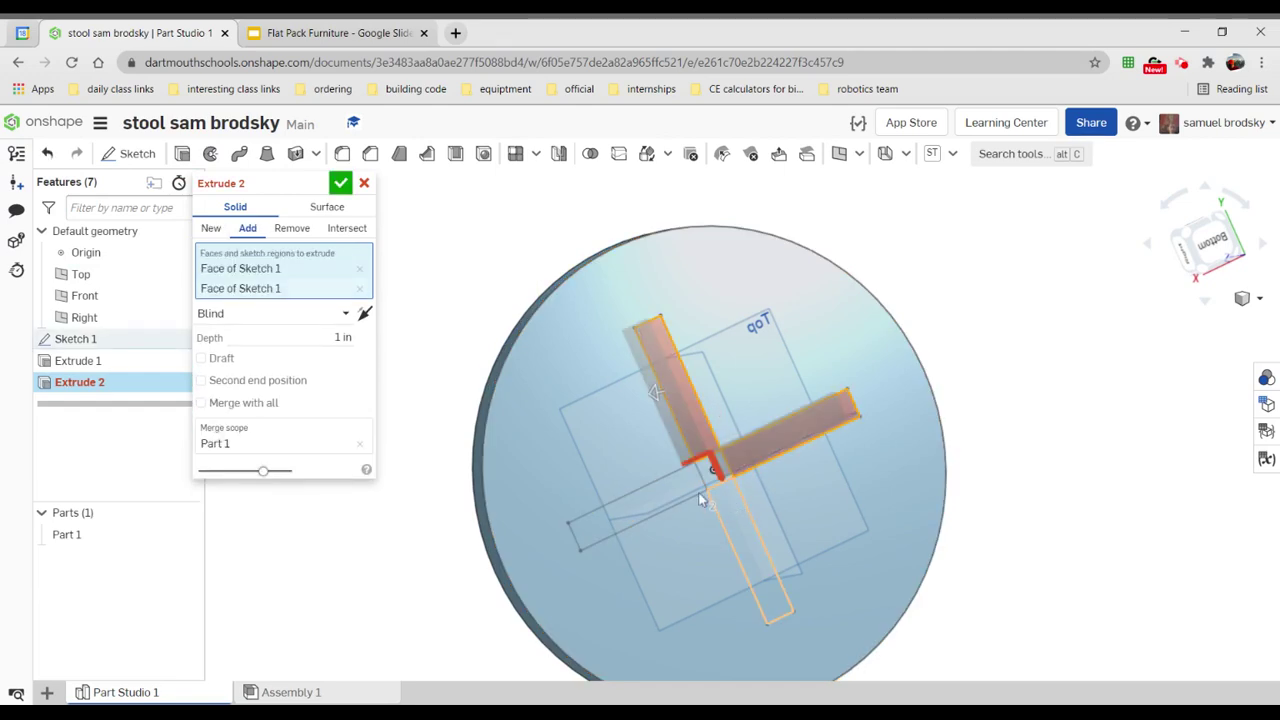
click(682, 488)
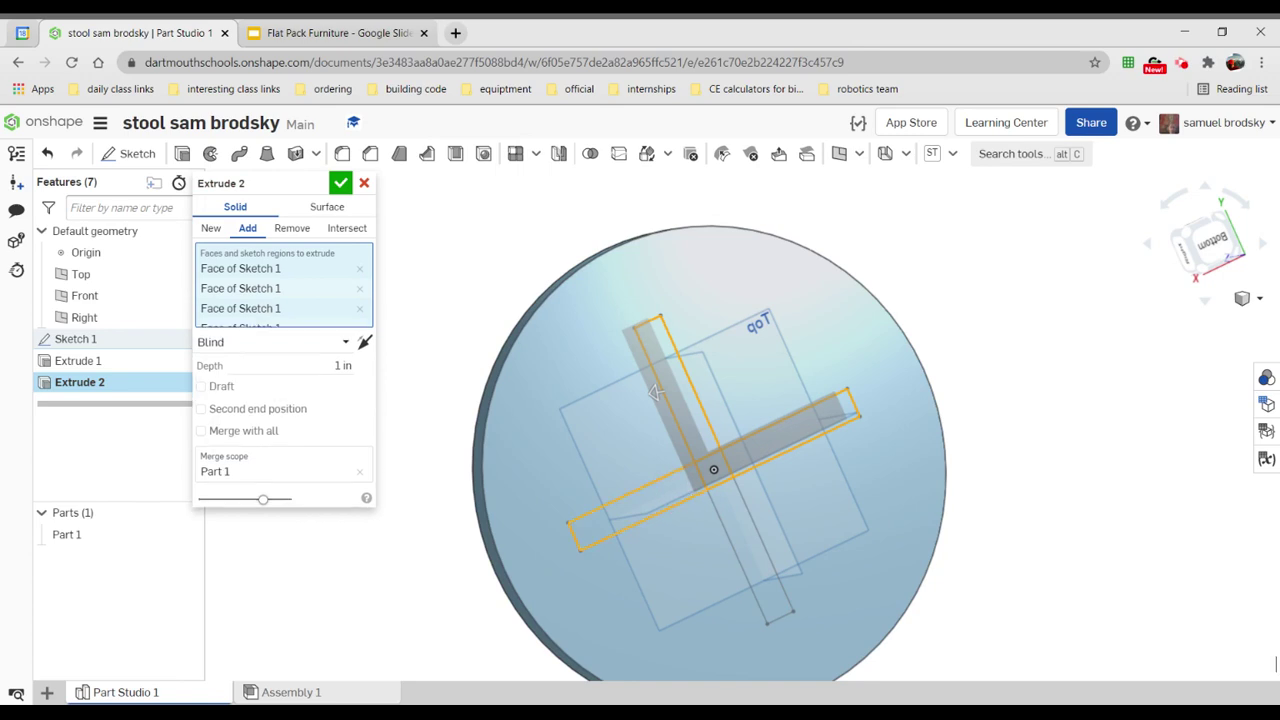
click(751, 549)
click(630, 510)
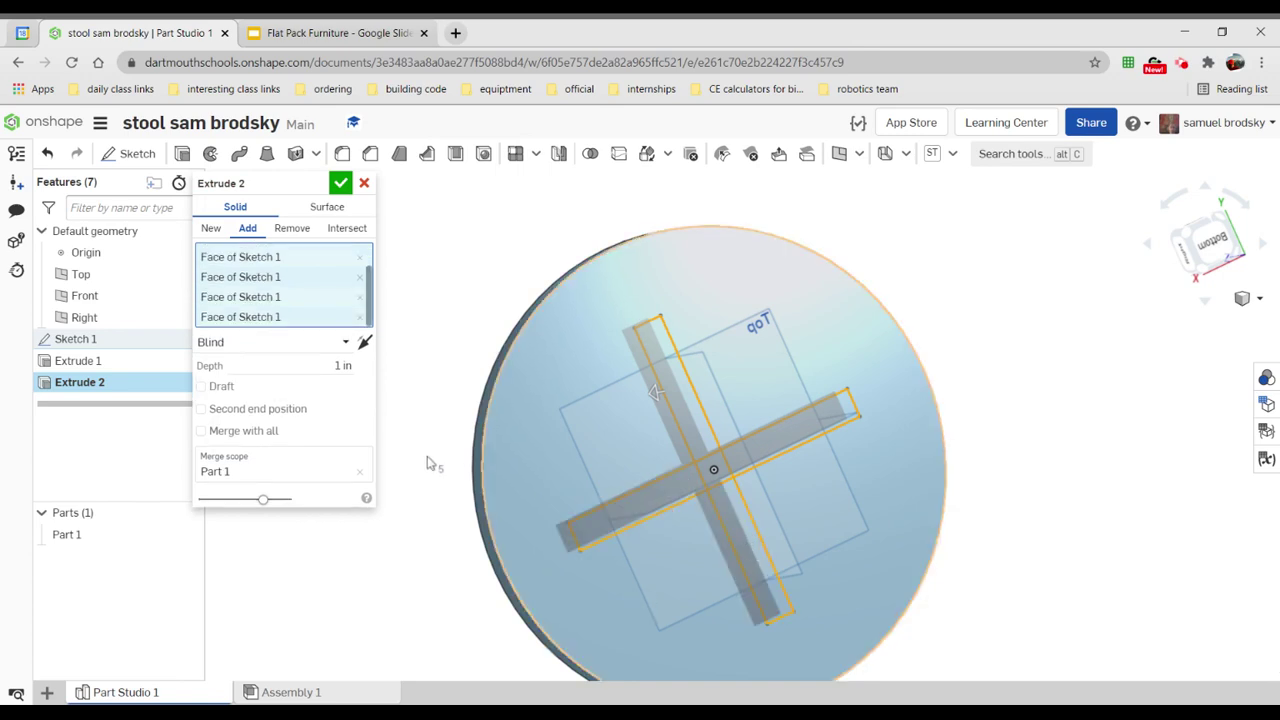
- Cut the cross into the underside of the disc as a blind Remove extrusion 0.5 in deep
right_drag(500, 408, 518, 412)
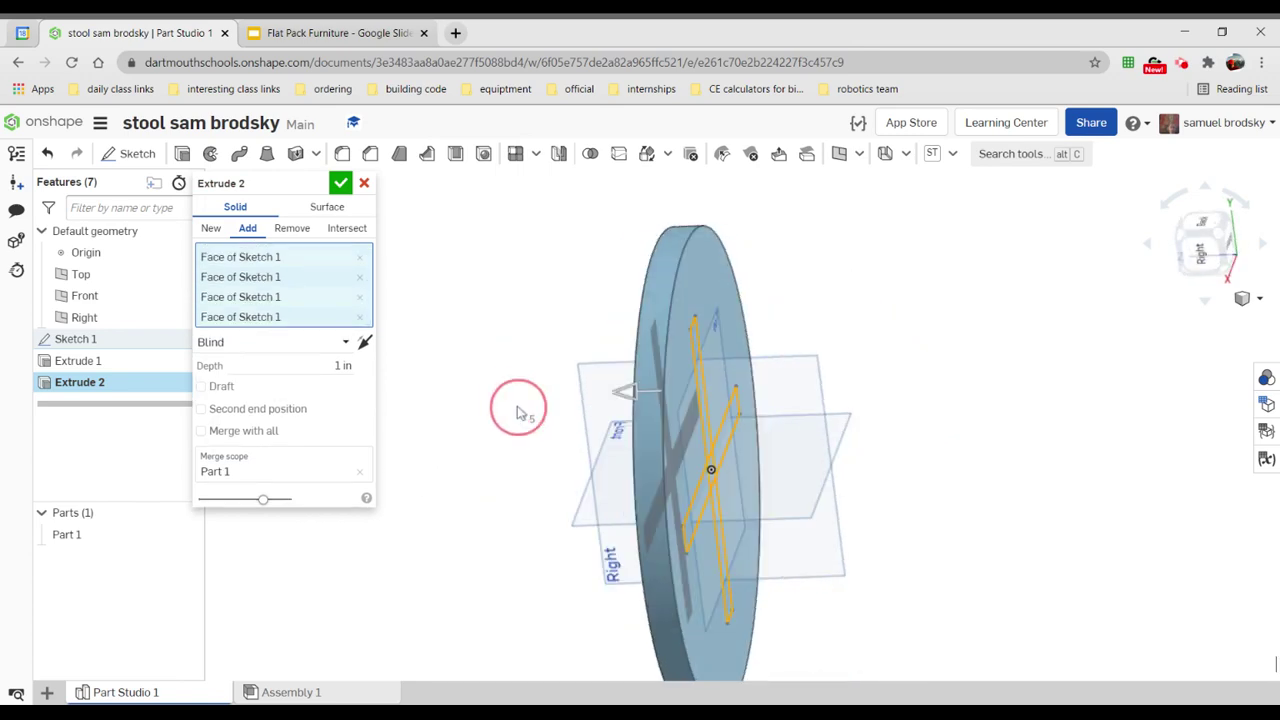
click(365, 343)
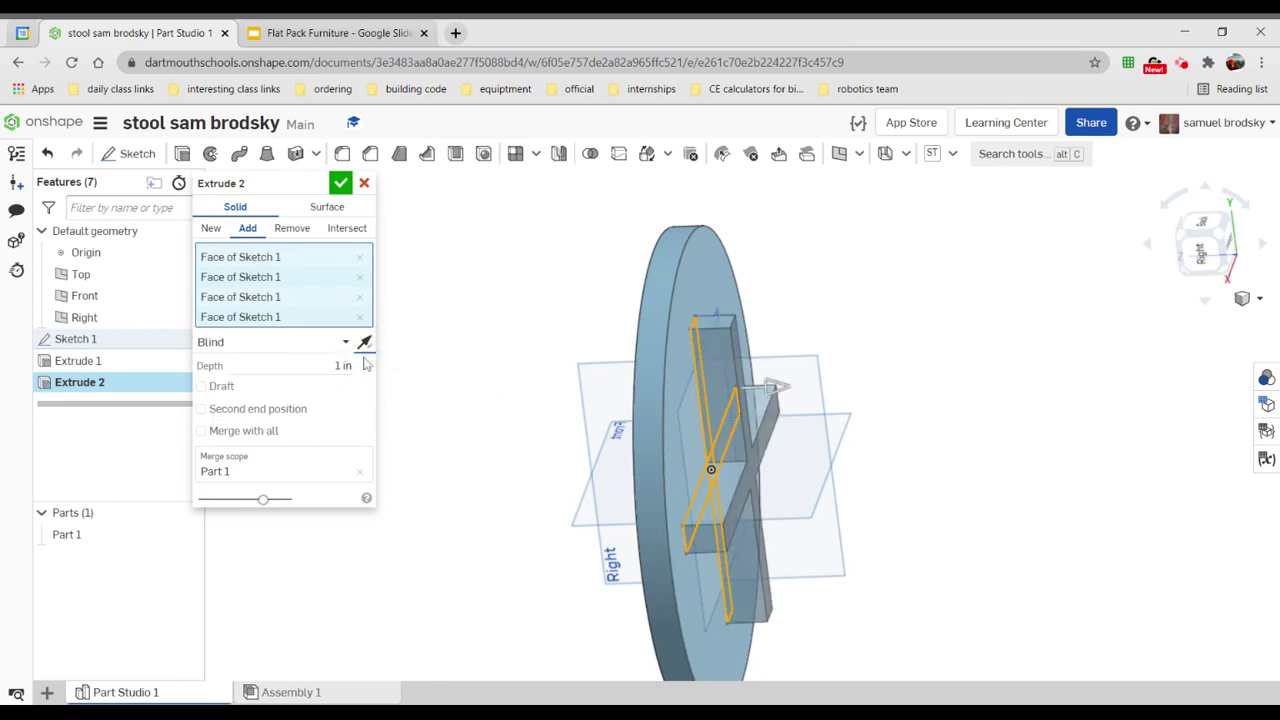
click(364, 342)
click(298, 229)
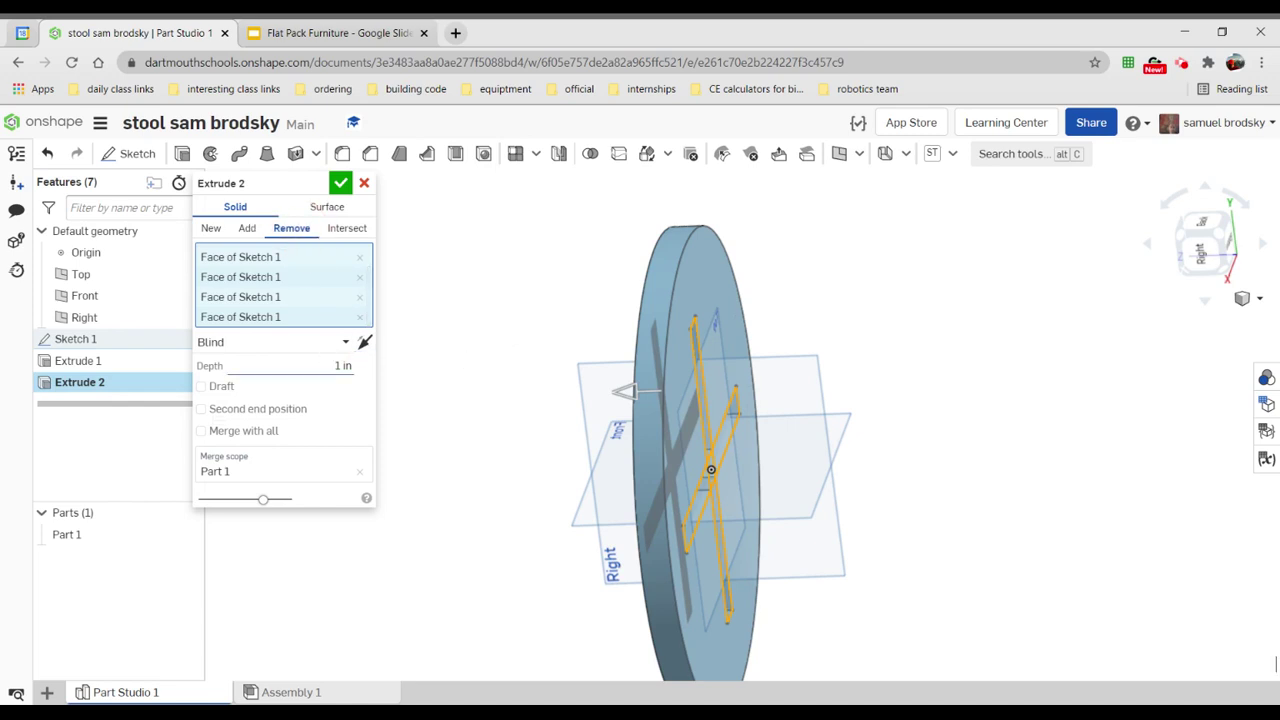
click(343, 365)
text(5)
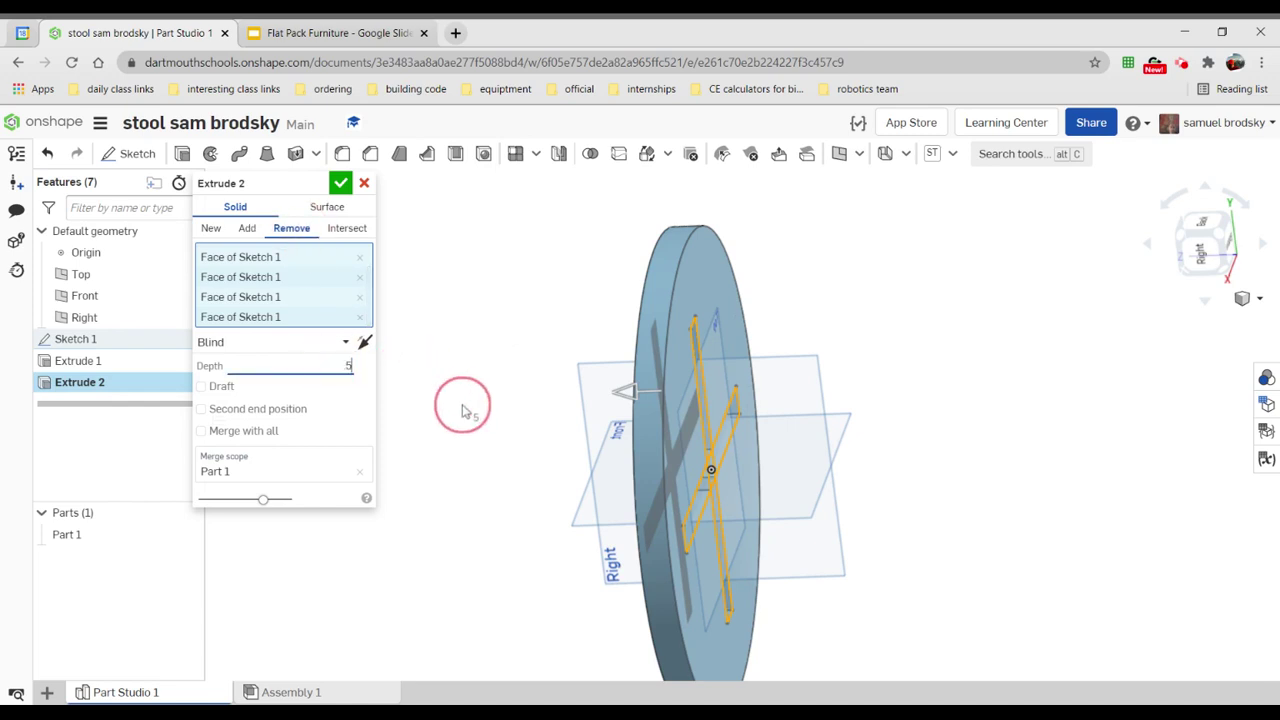
key(BackSpace)
text(.5)
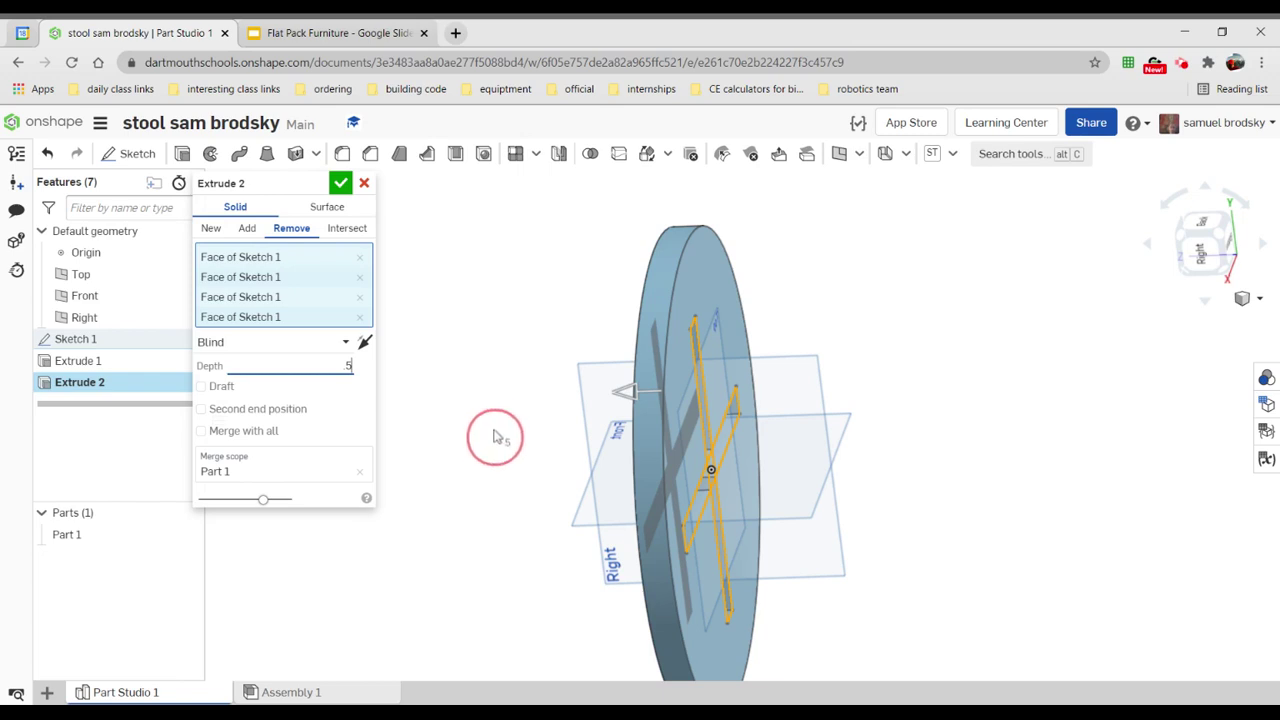
click(363, 420)
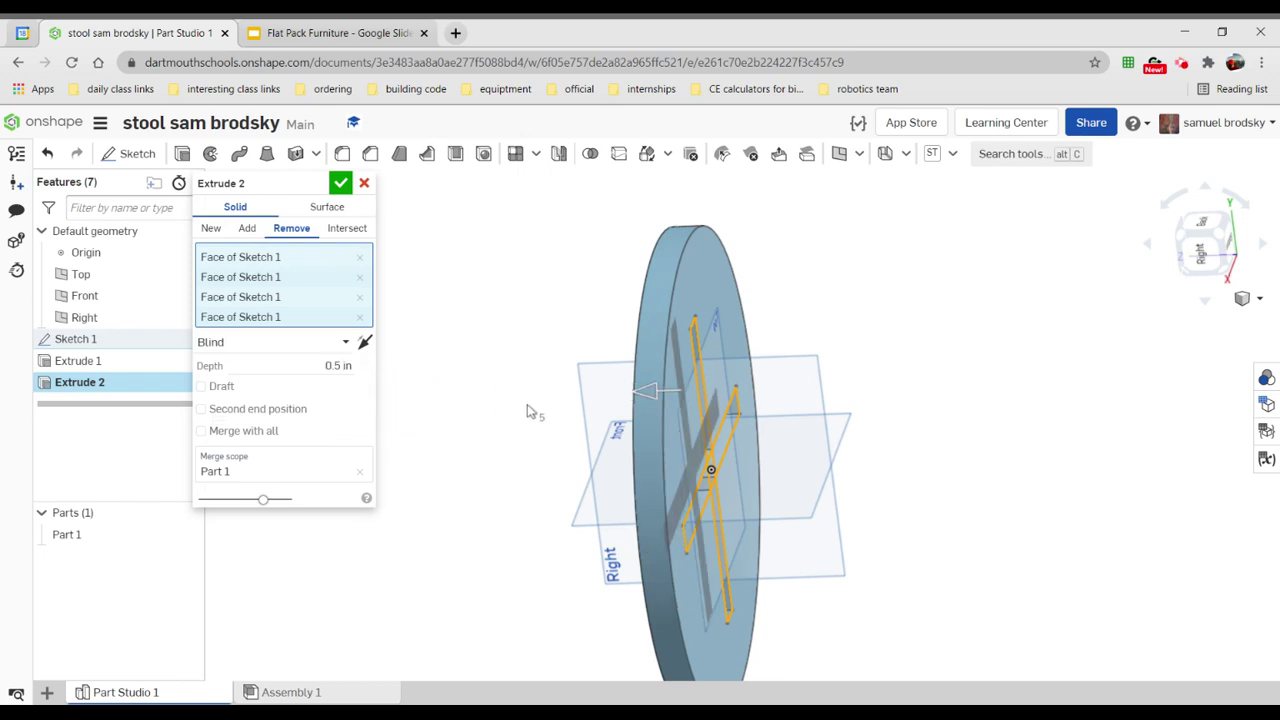
right_drag(528, 409, 484, 405)
click(341, 188)
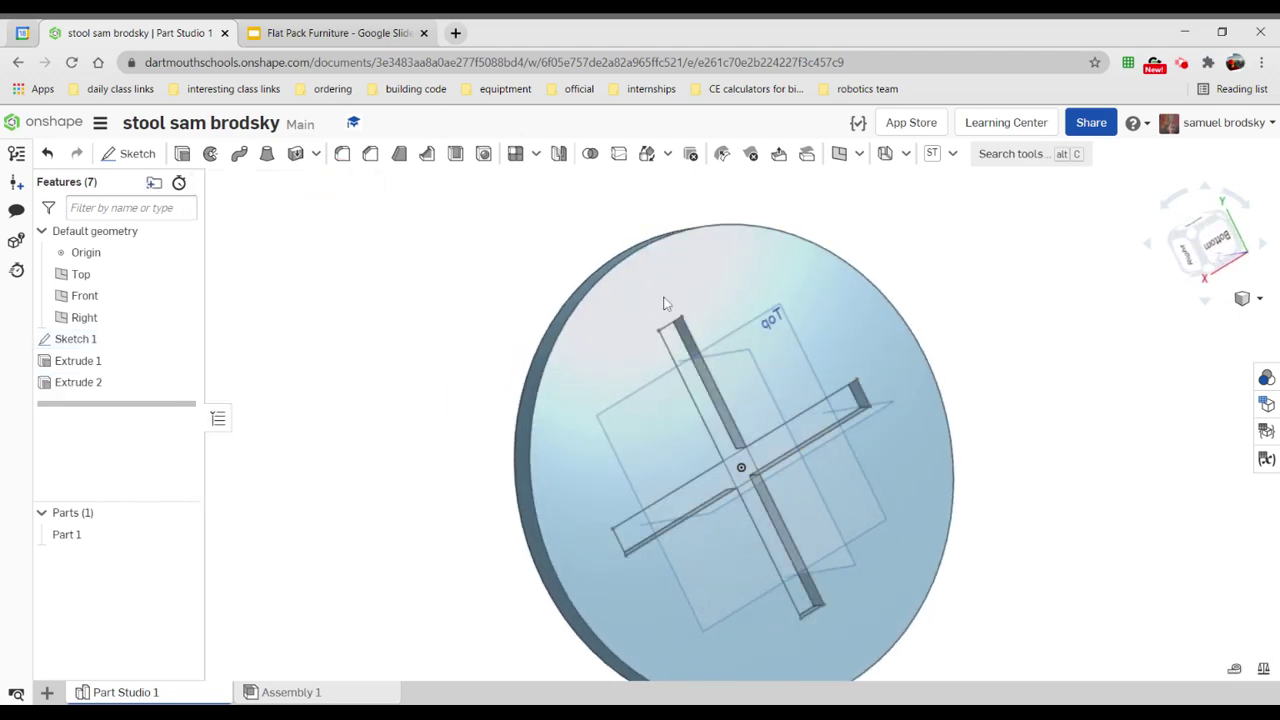
mouse_move(517, 323)
right_down()
mouse_move(481, 265)
mouse_move(472, 281)
mouse_move(502, 351)
mouse_move(505, 328)
right_up()
click(1210, 243)
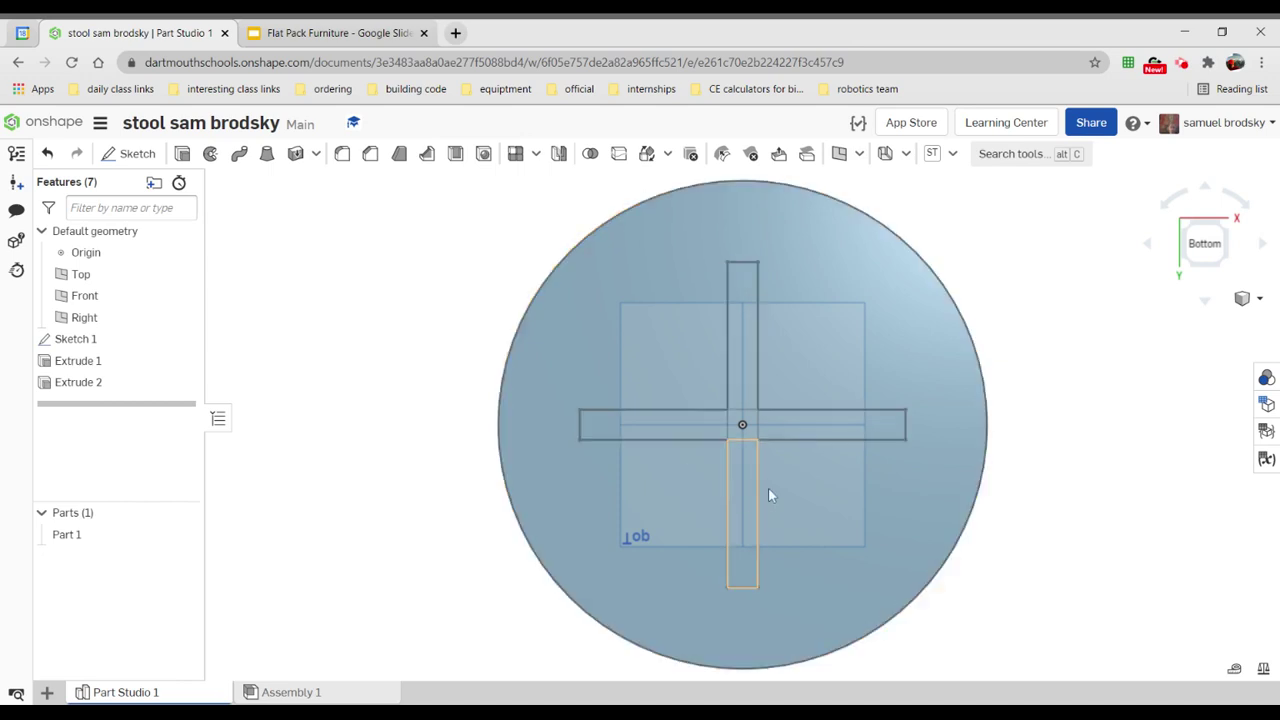
- Start a new sketch on the Top plane
middle_drag(1022, 372, 651, 306)
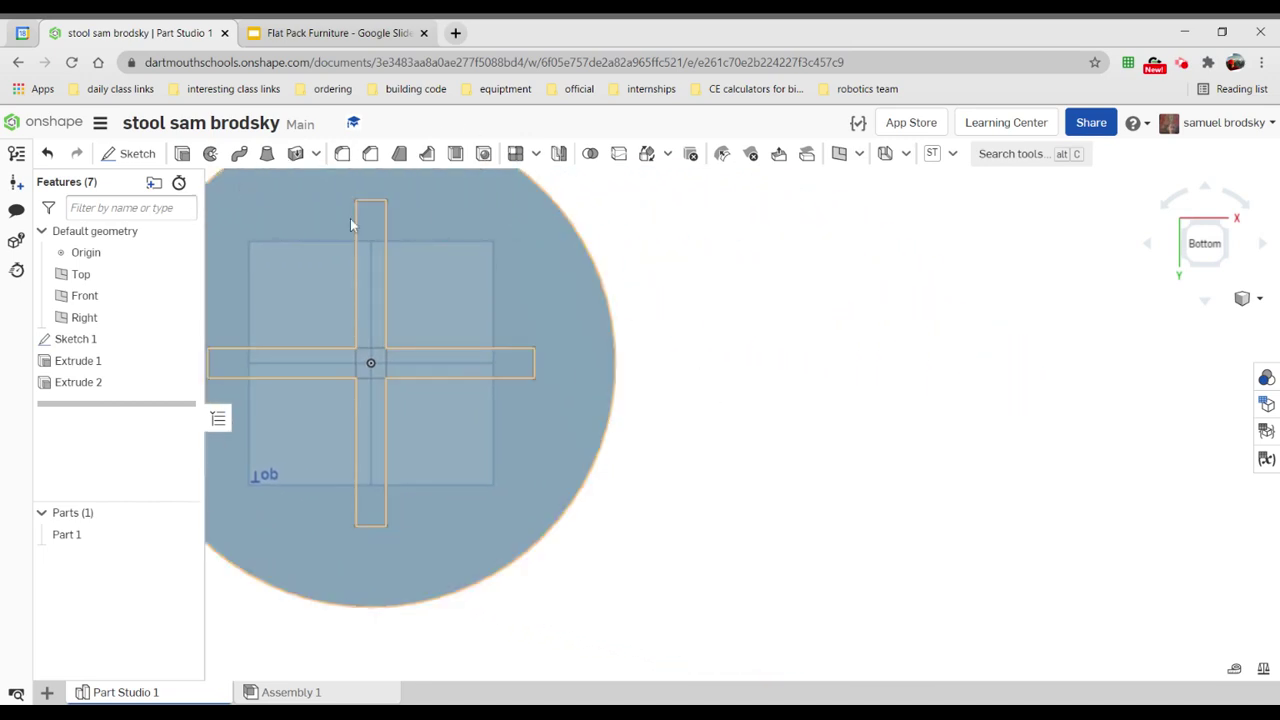
scroll(491, 277, up, 2)
scroll(490, 275, down, 4)
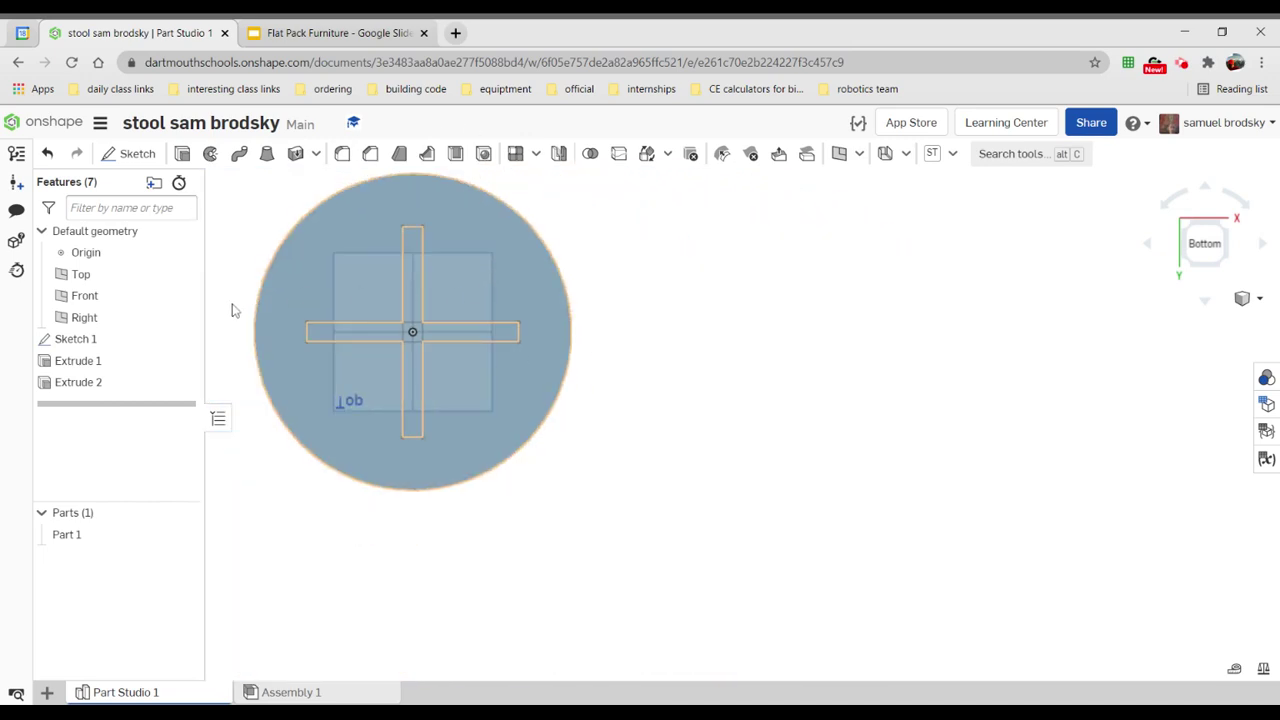
click(140, 158)
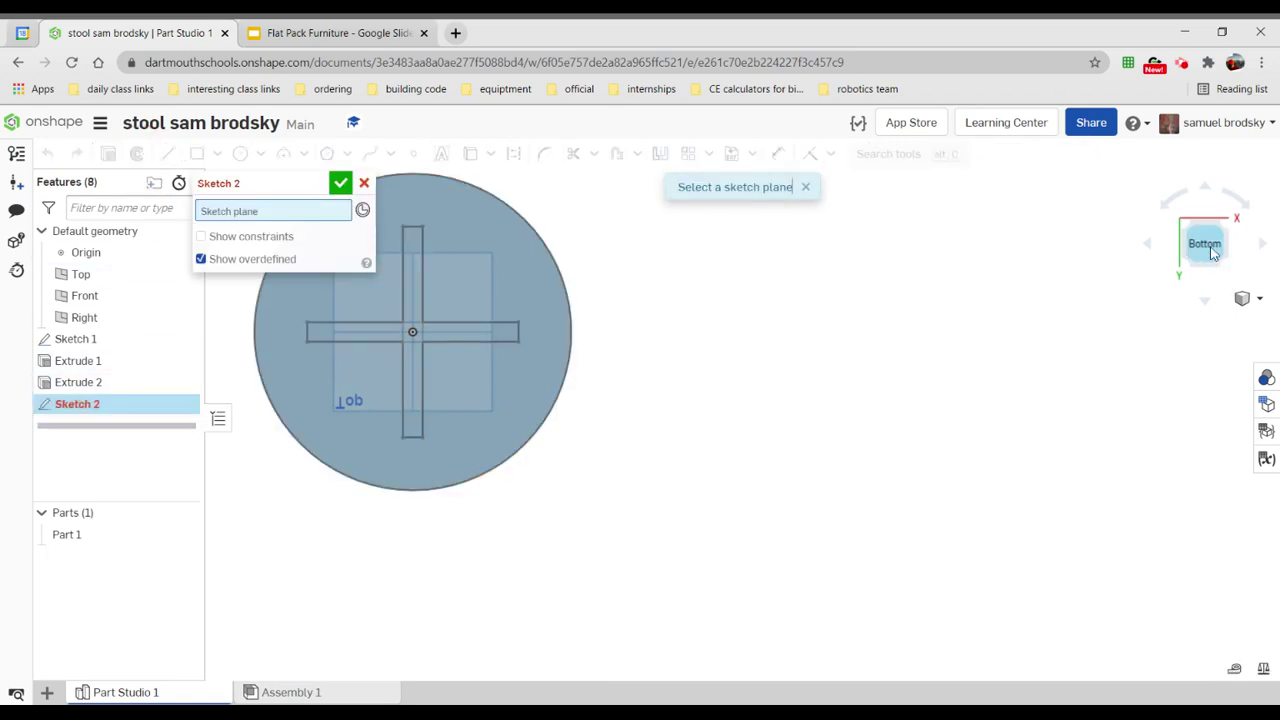
click(1206, 189)
click(1206, 189)
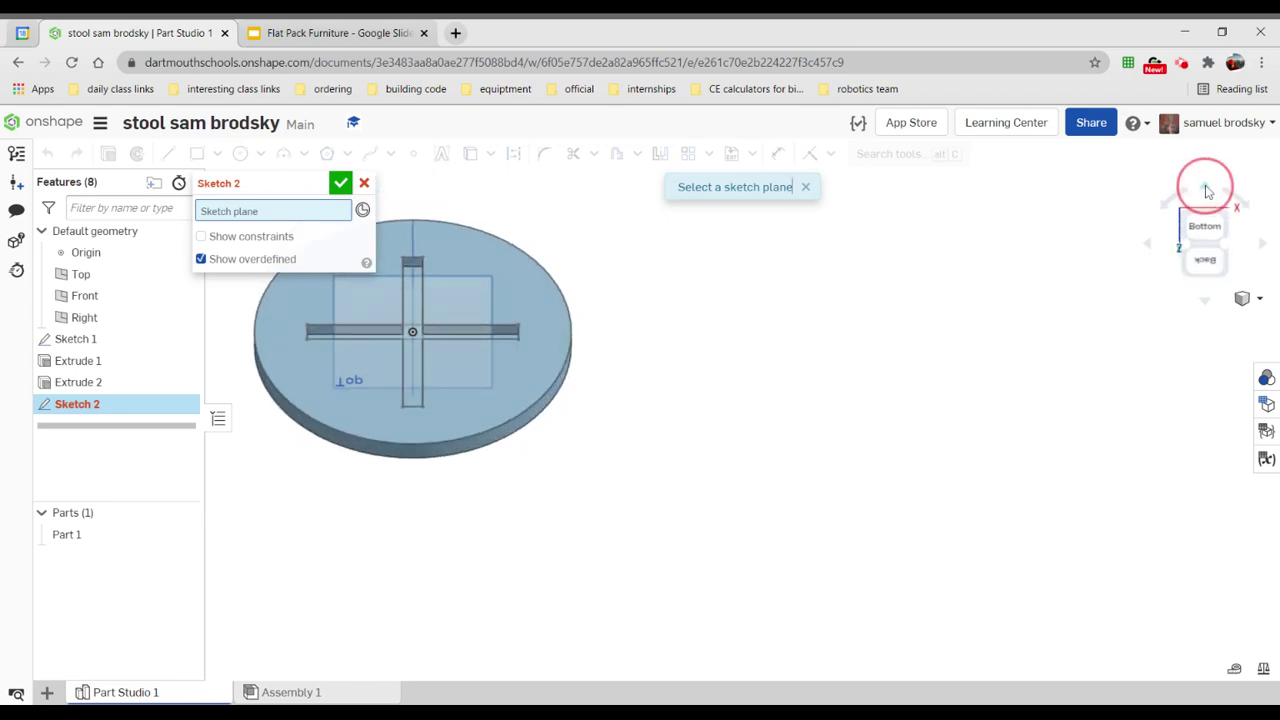
click(1206, 189)
click(1208, 189)
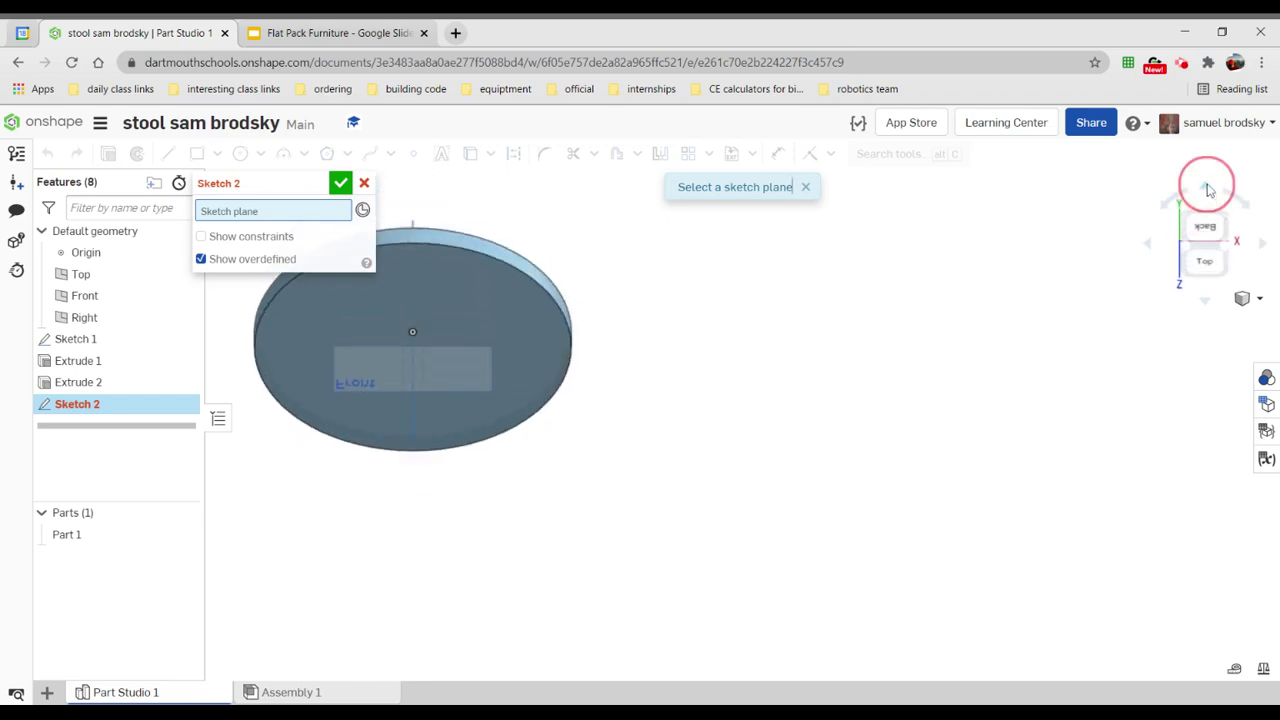
click(1208, 189)
click(1207, 247)
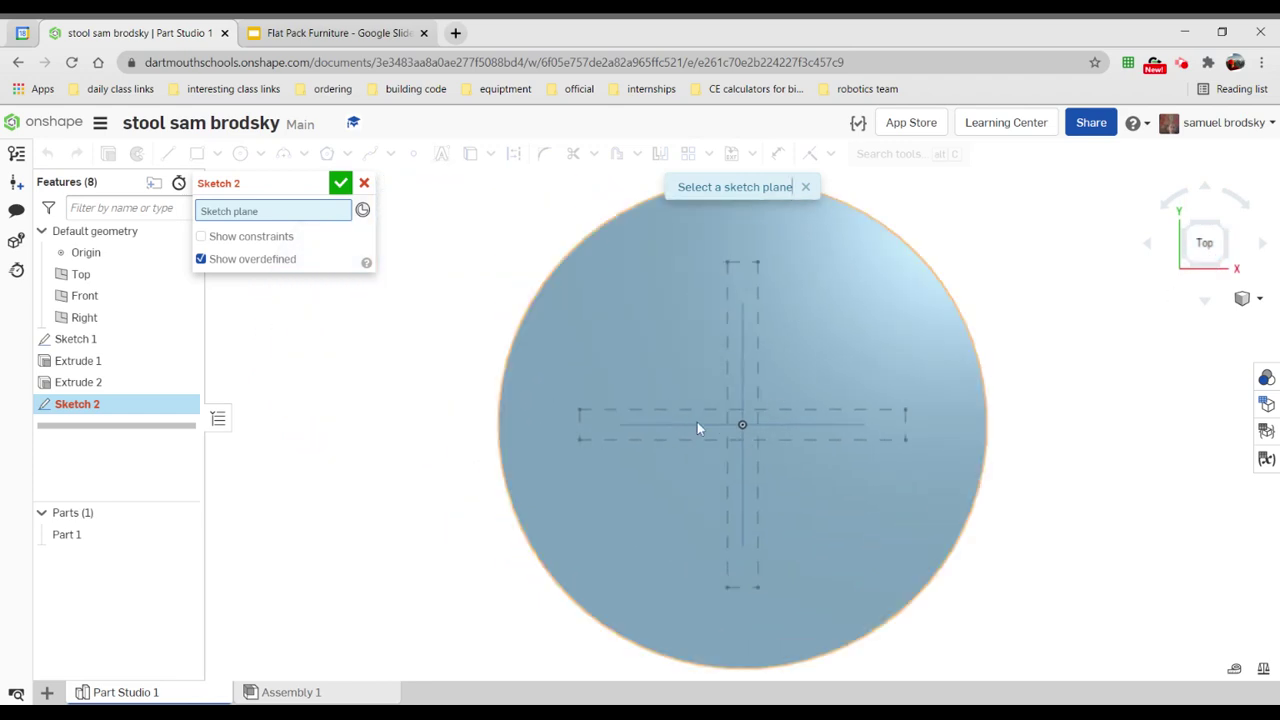
right_drag(1054, 286, 1034, 318)
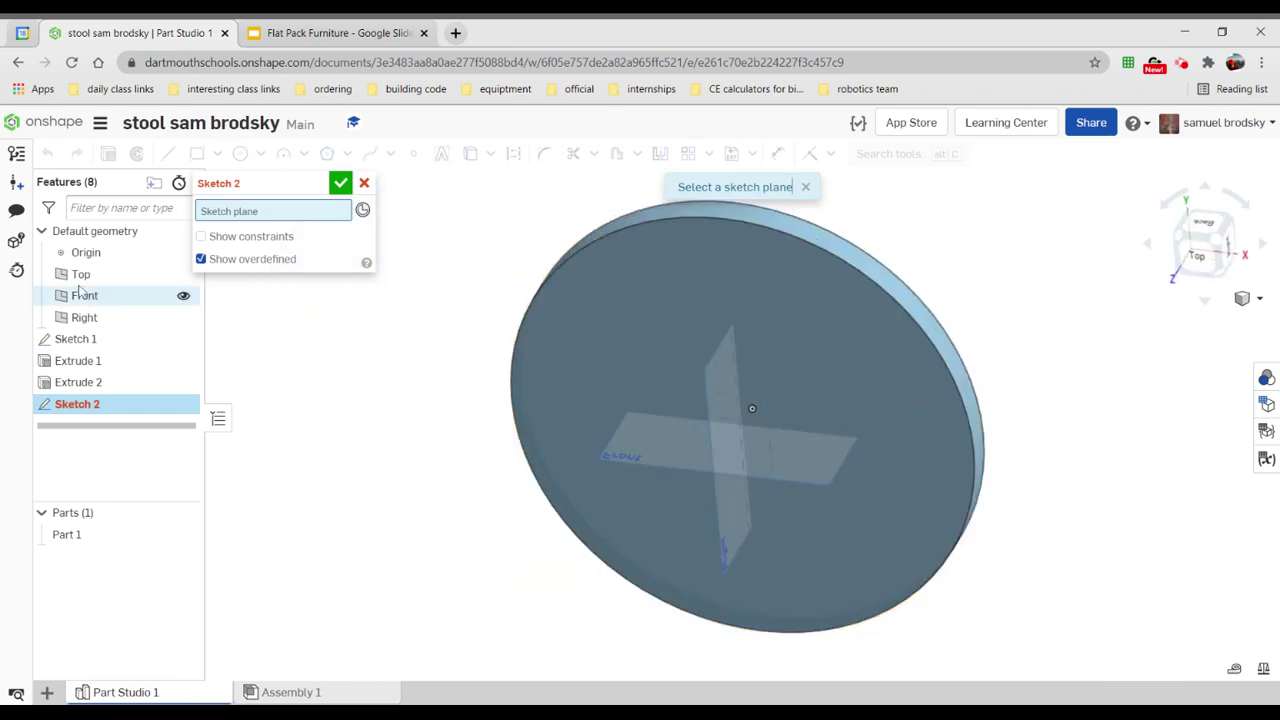
click(126, 279)
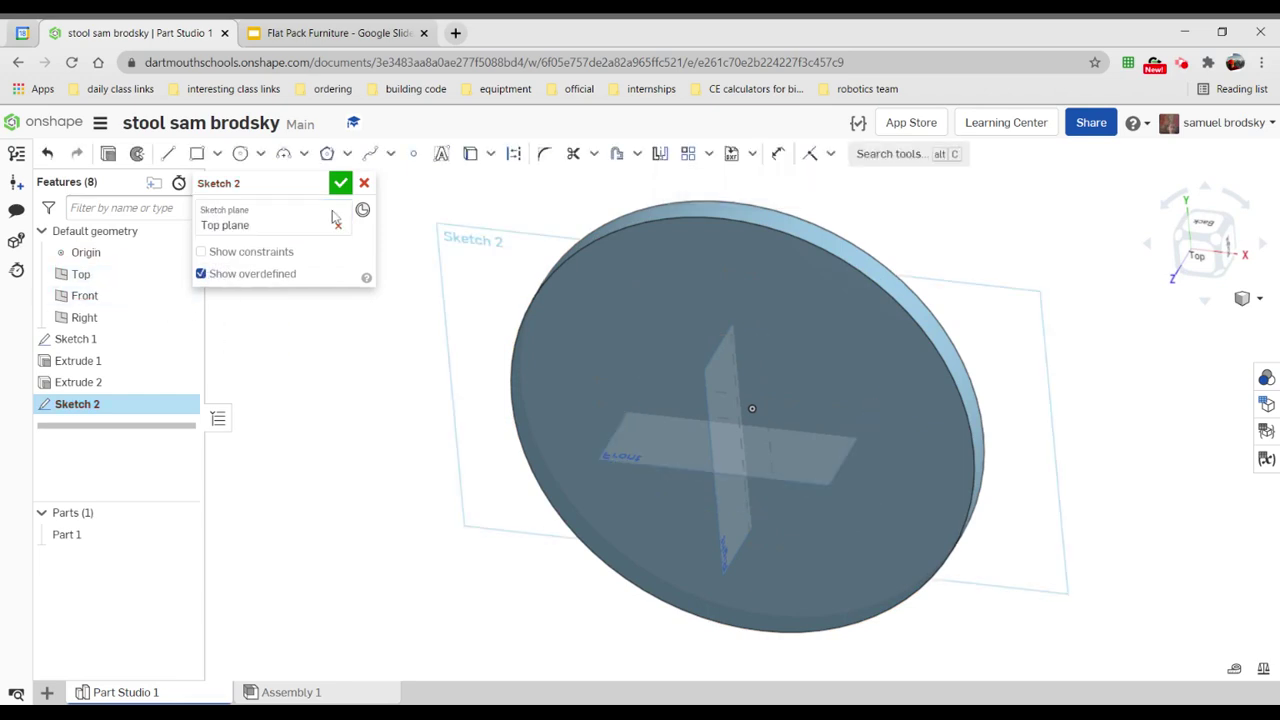
click(1197, 260)
mouse_move(1063, 406)
right_down()
mouse_move(986, 400)
mouse_move(1048, 407)
mouse_move(1120, 378)
right_up()
click(1205, 243)
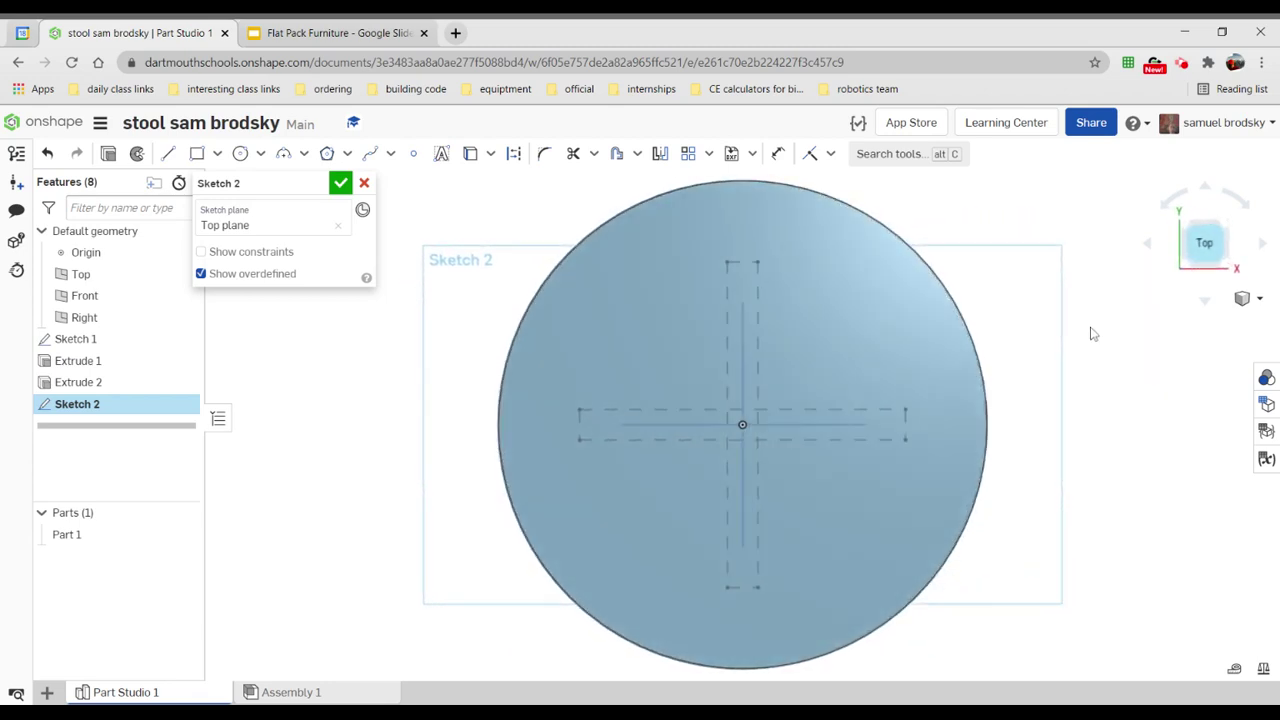
middle_drag(1093, 334, 779, 310)
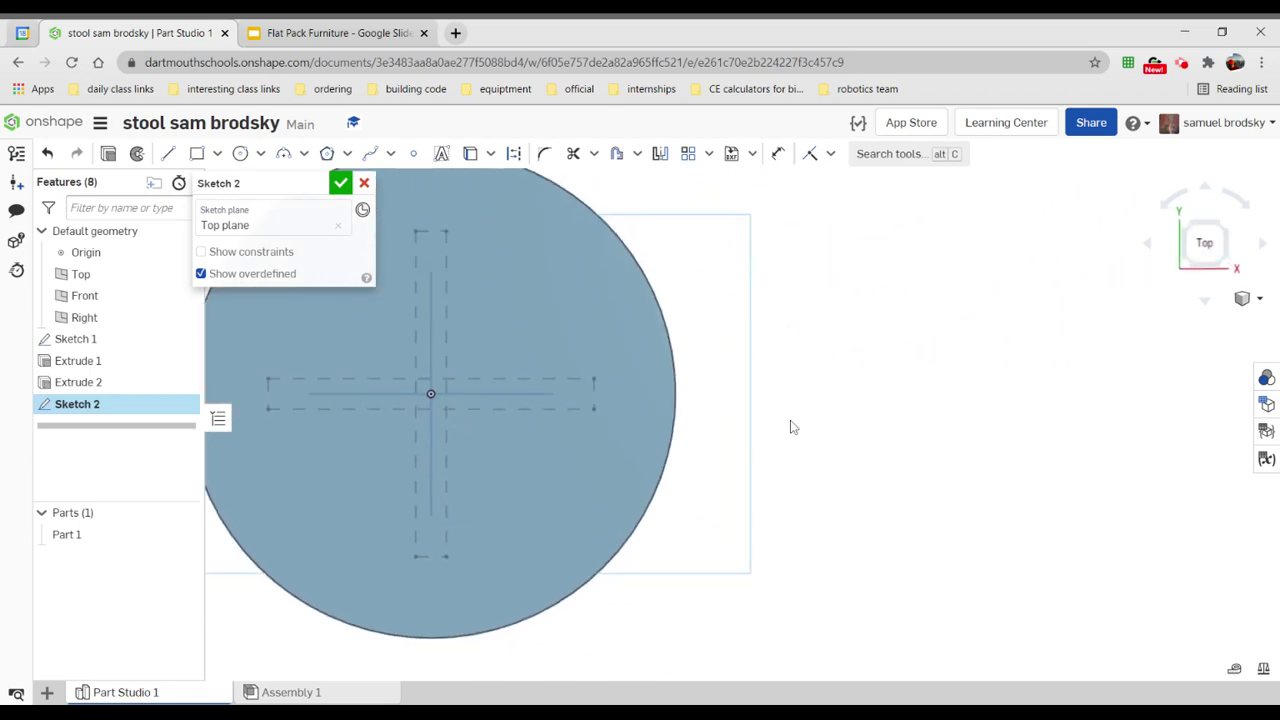
scroll(814, 449, down, 3)
mouse_move(812, 449)
right_down()
mouse_move(740, 453)
mouse_move(840, 433)
right_up()
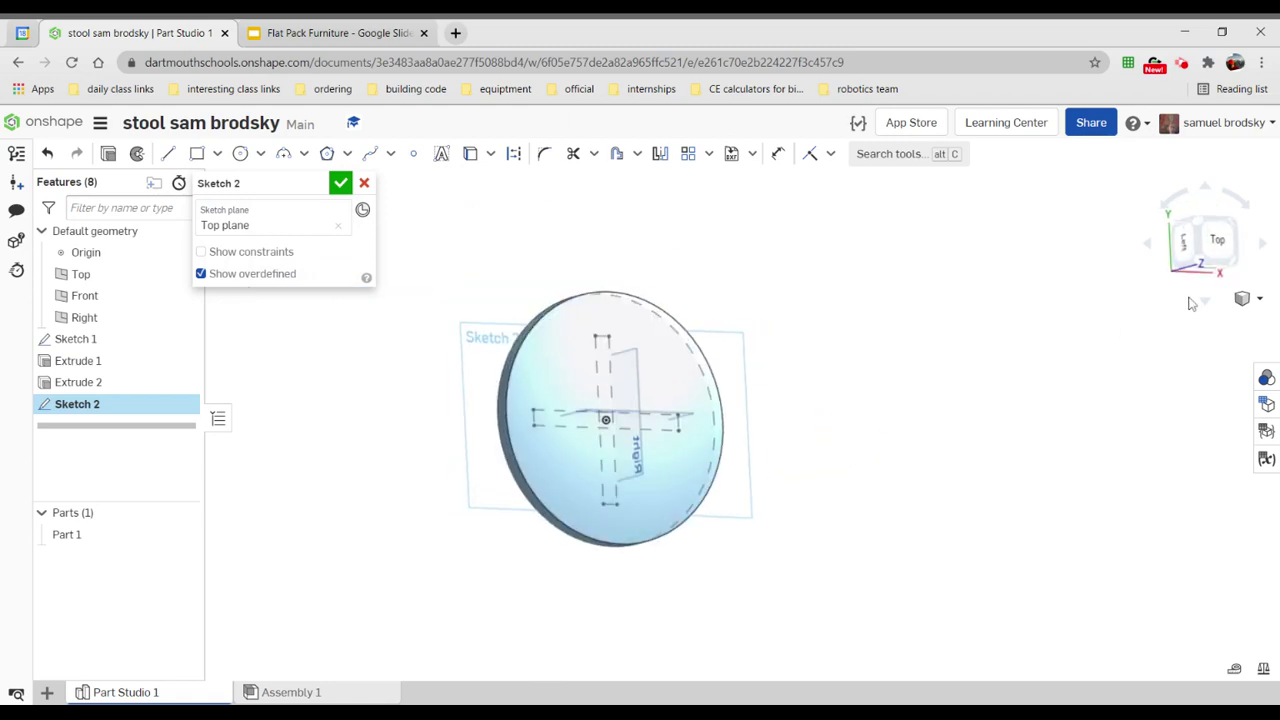
click(1235, 247)
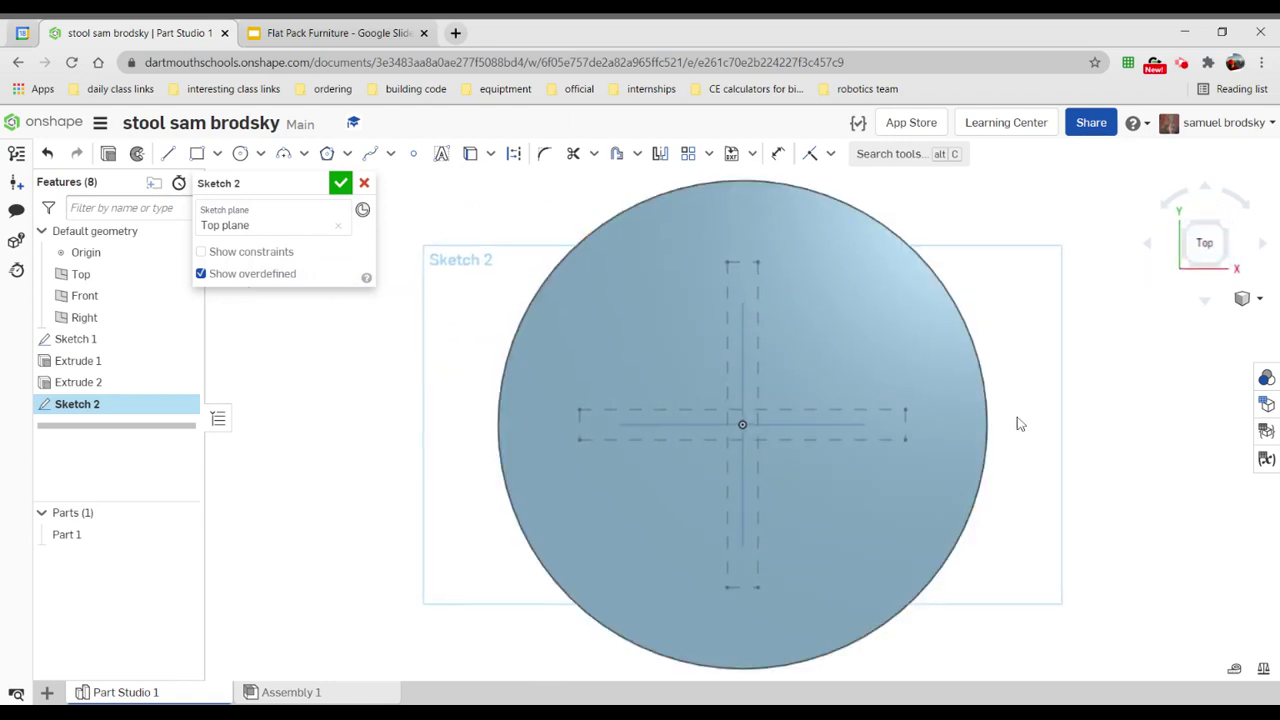
click(1021, 427)
mouse_move(1021, 427)
middle_down()
mouse_move(686, 406)
mouse_move(560, 432)
mouse_move(530, 474)
middle_up()
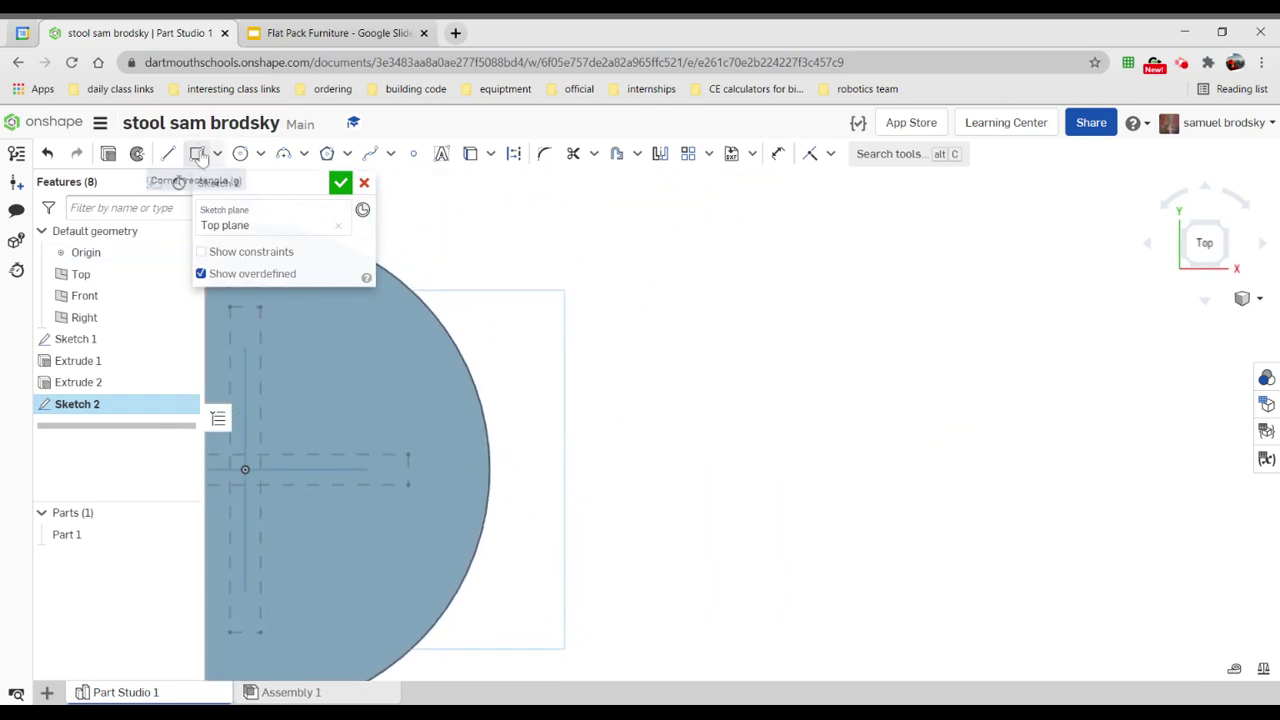
- After checking the hand-drawn stool design in the Google Slides tab, sketch a rectangle 12 in wide and 18 in tall beside the disc
click(319, 36)
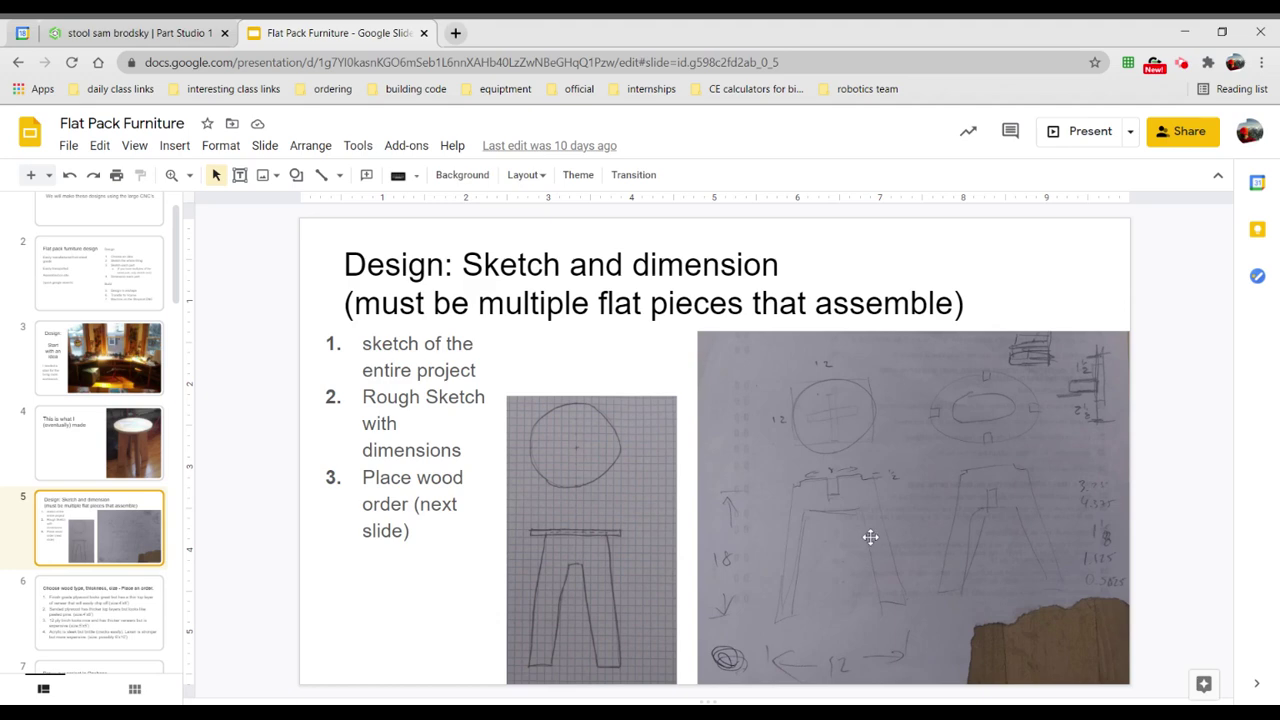
click(176, 33)
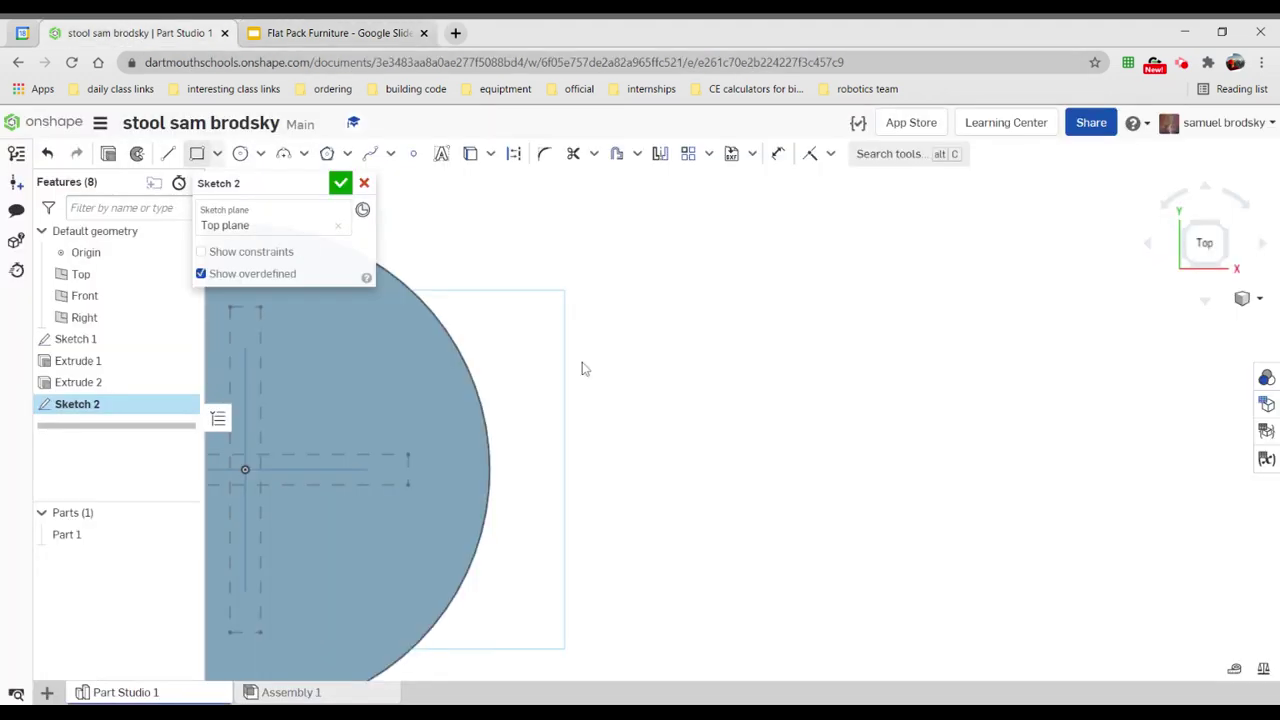
click(199, 157)
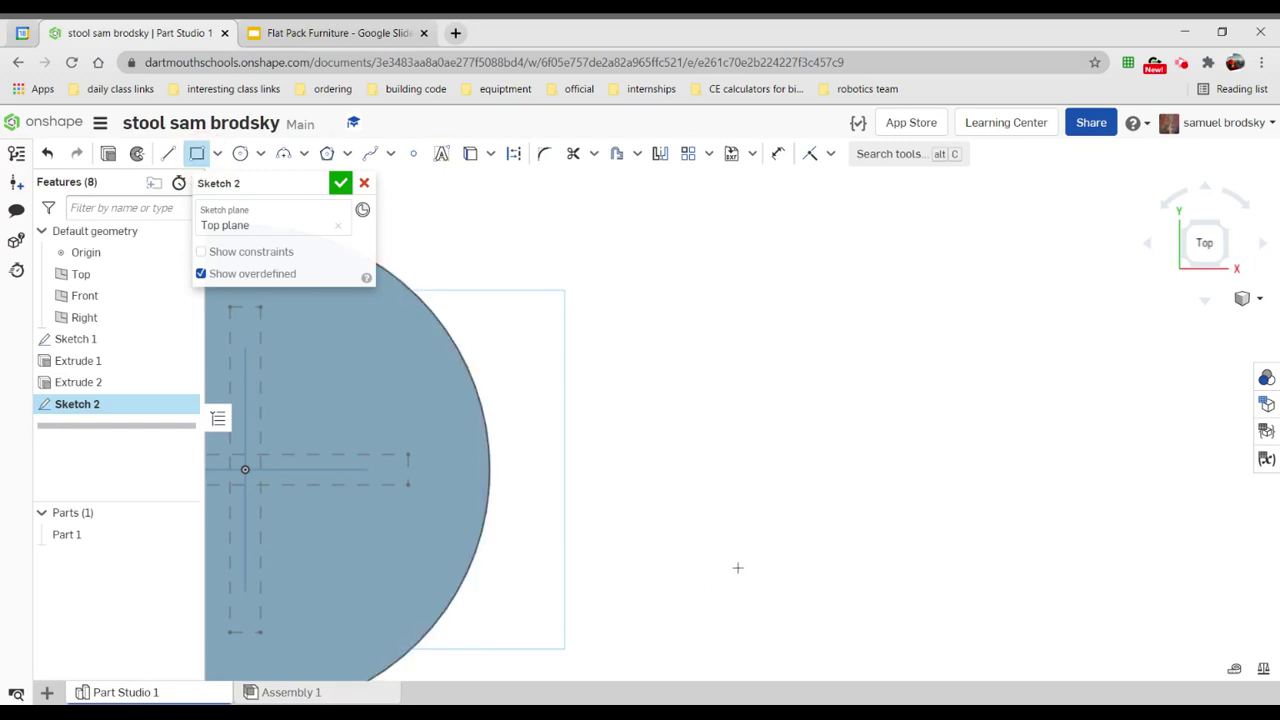
drag(688, 649, 940, 203)
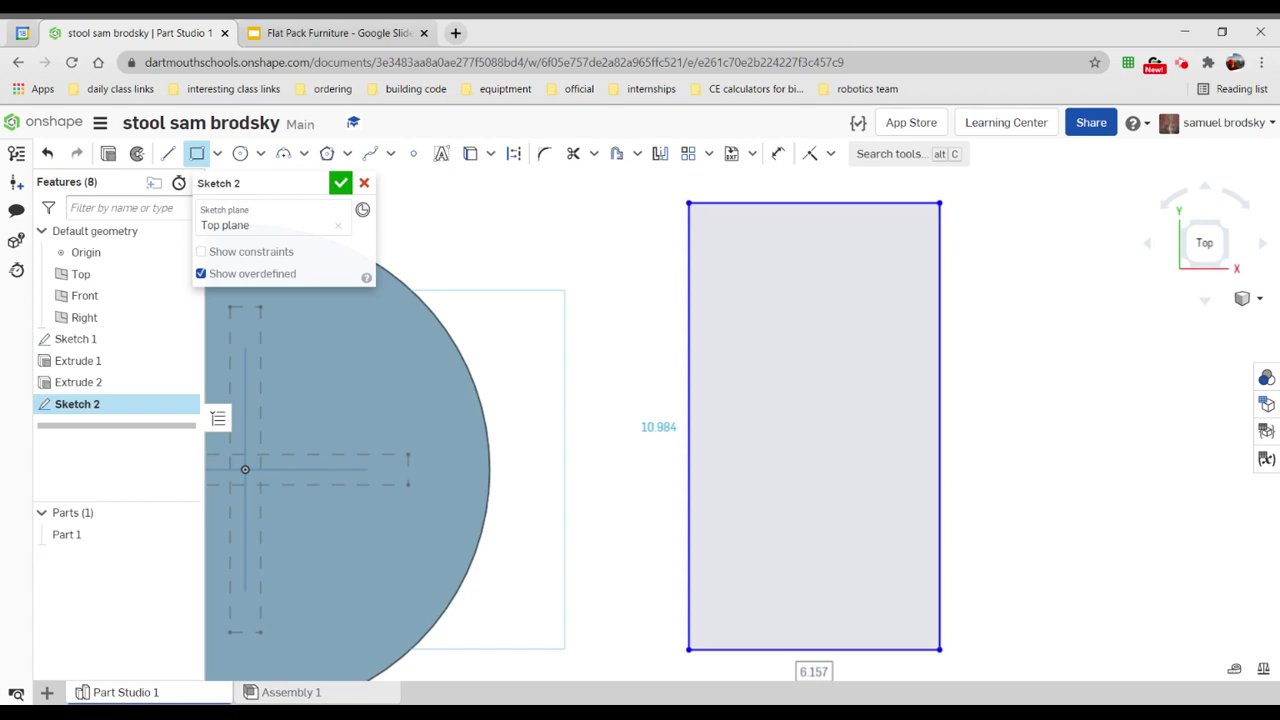
text(12)
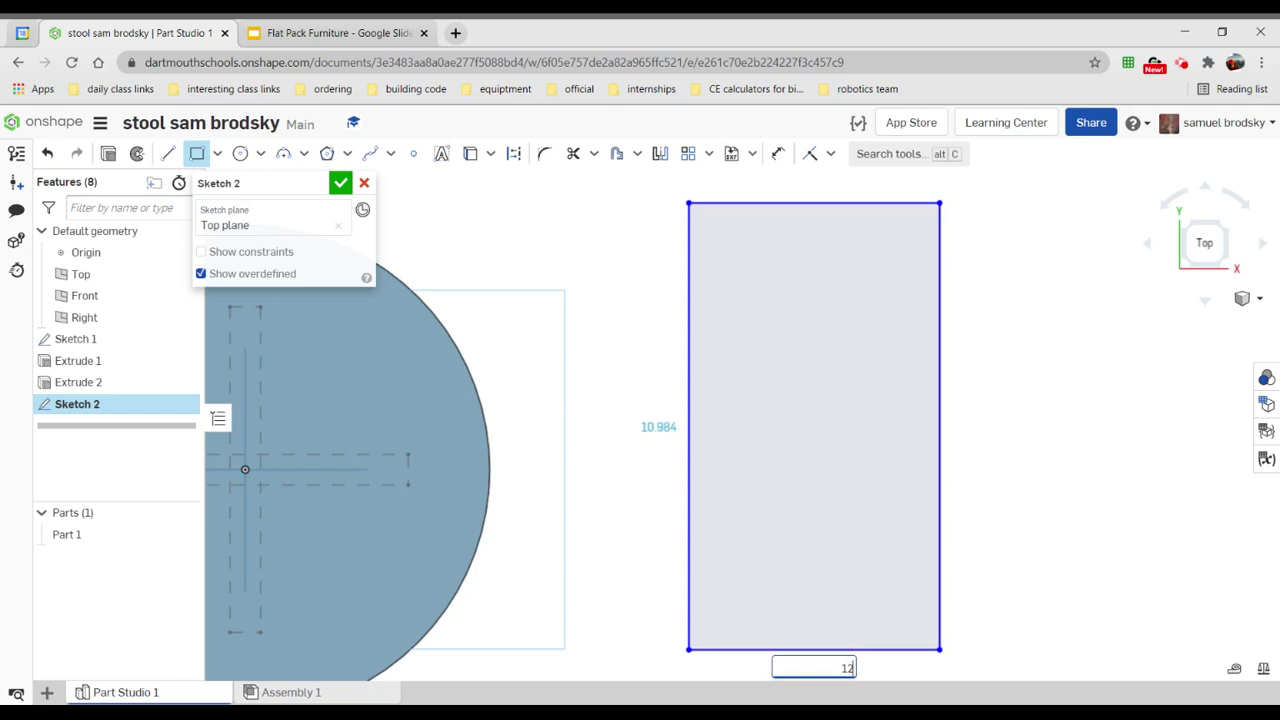
key(Tab)
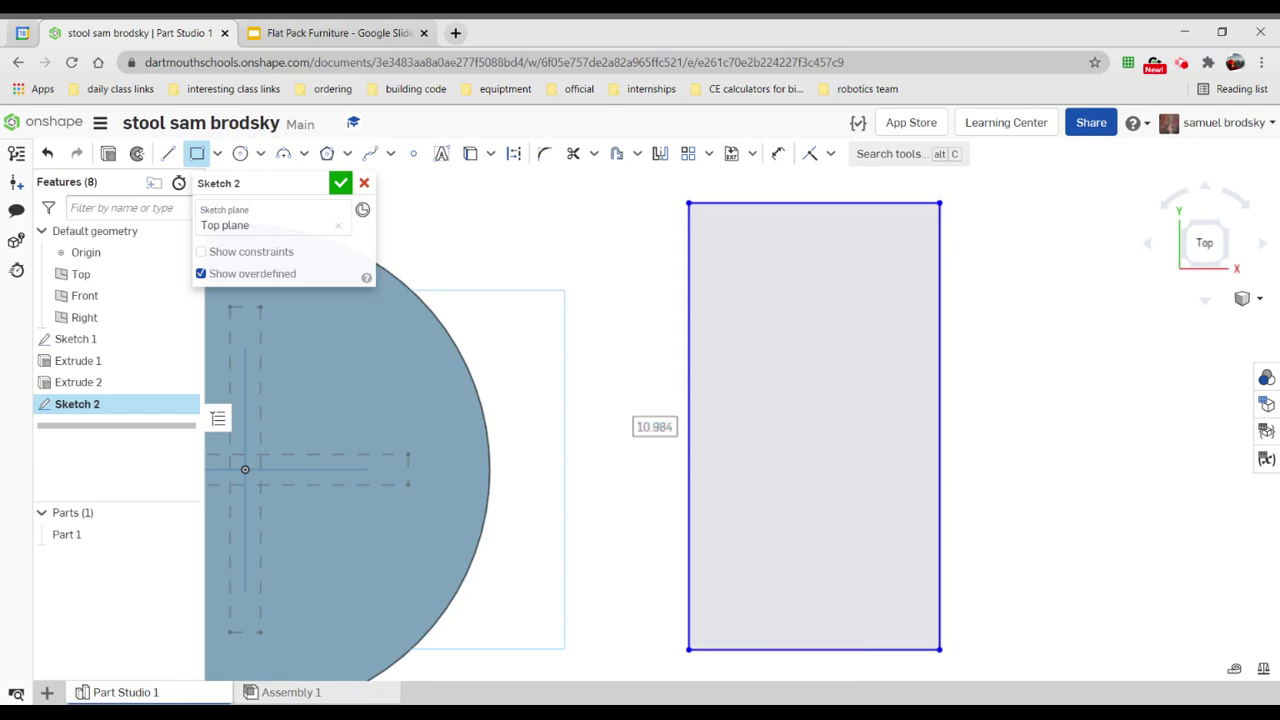
text(1)
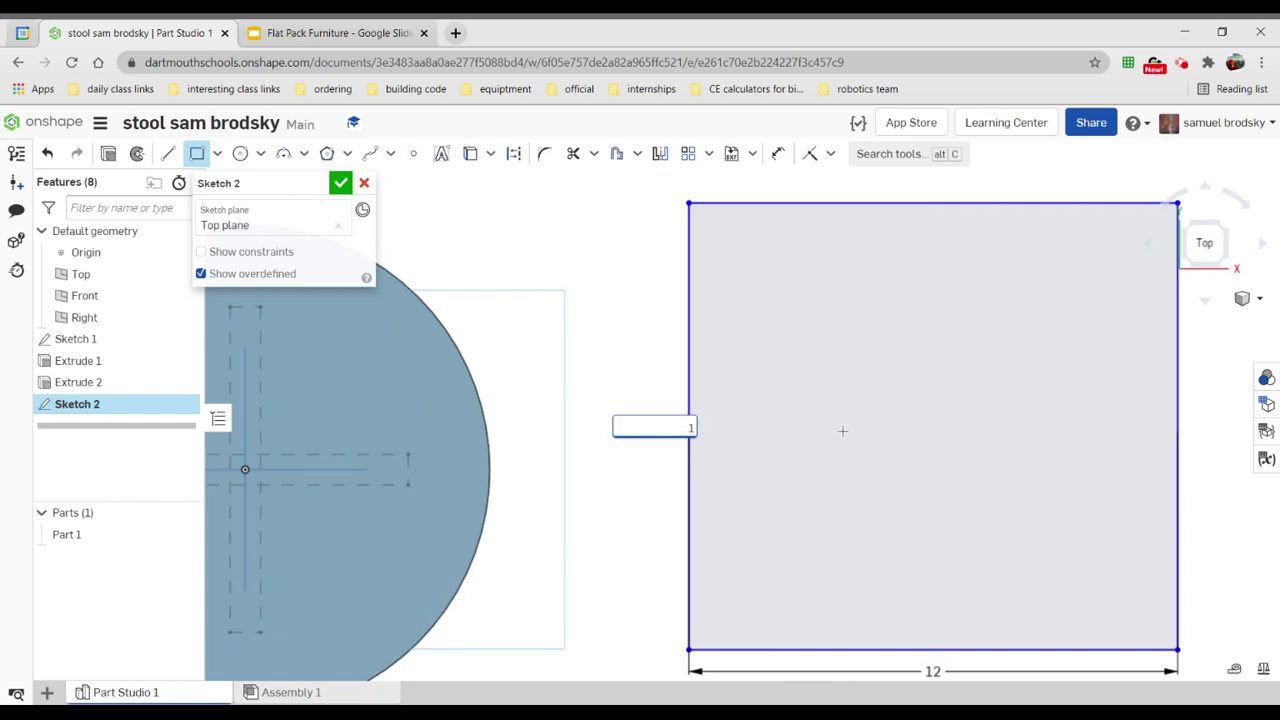
text(8)
key(Return)
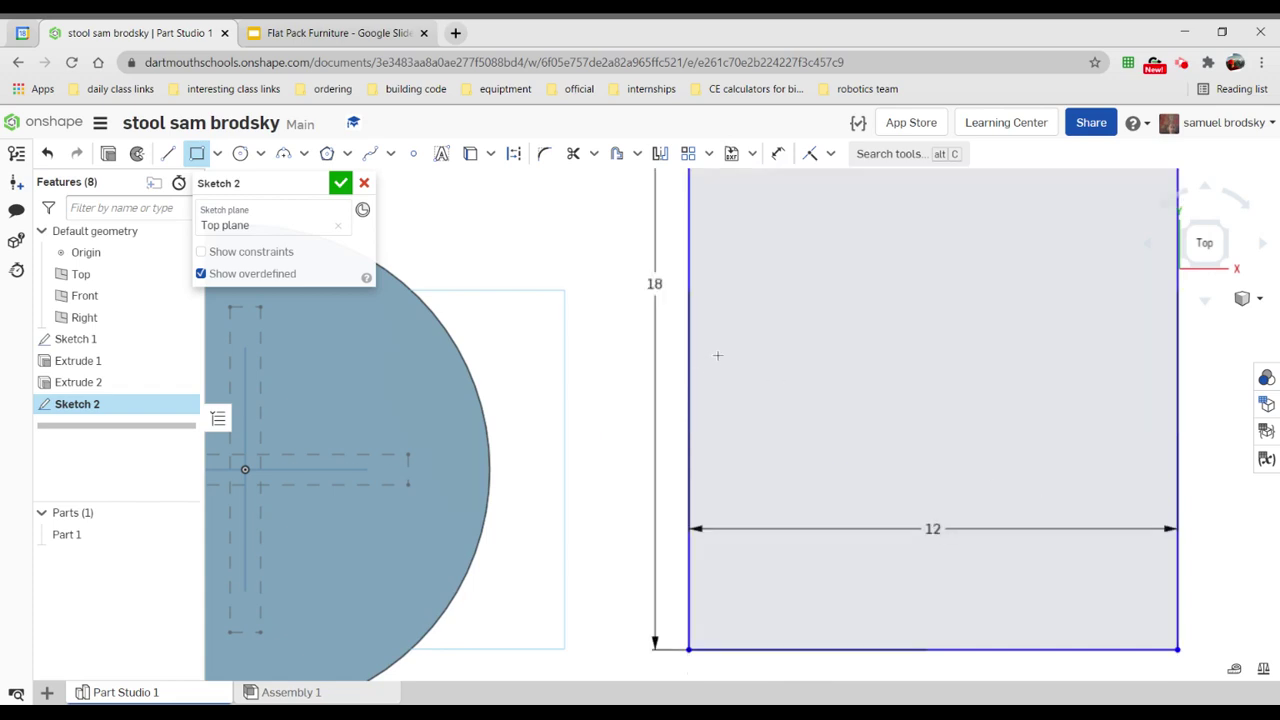
key(f)
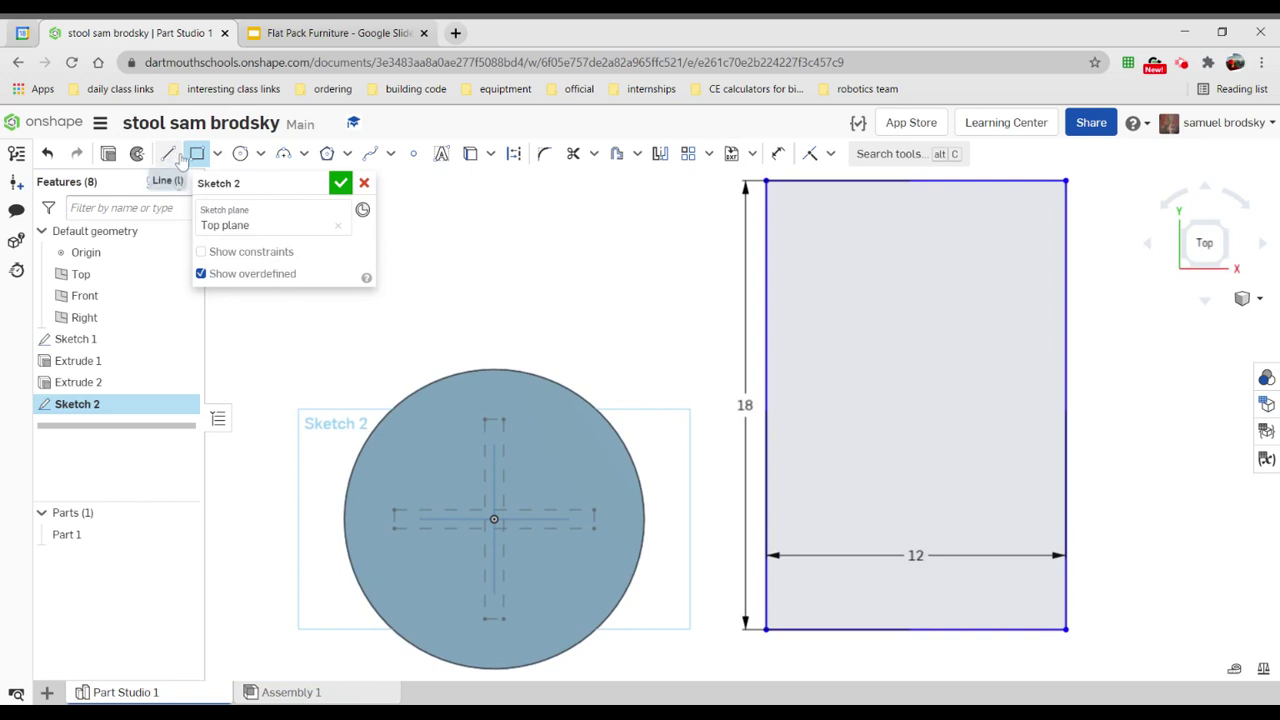
- Sketch a rectangle 8 in wide and 0.5 in tall inside the leg rectangle, starting on its upper edge
click(197, 153)
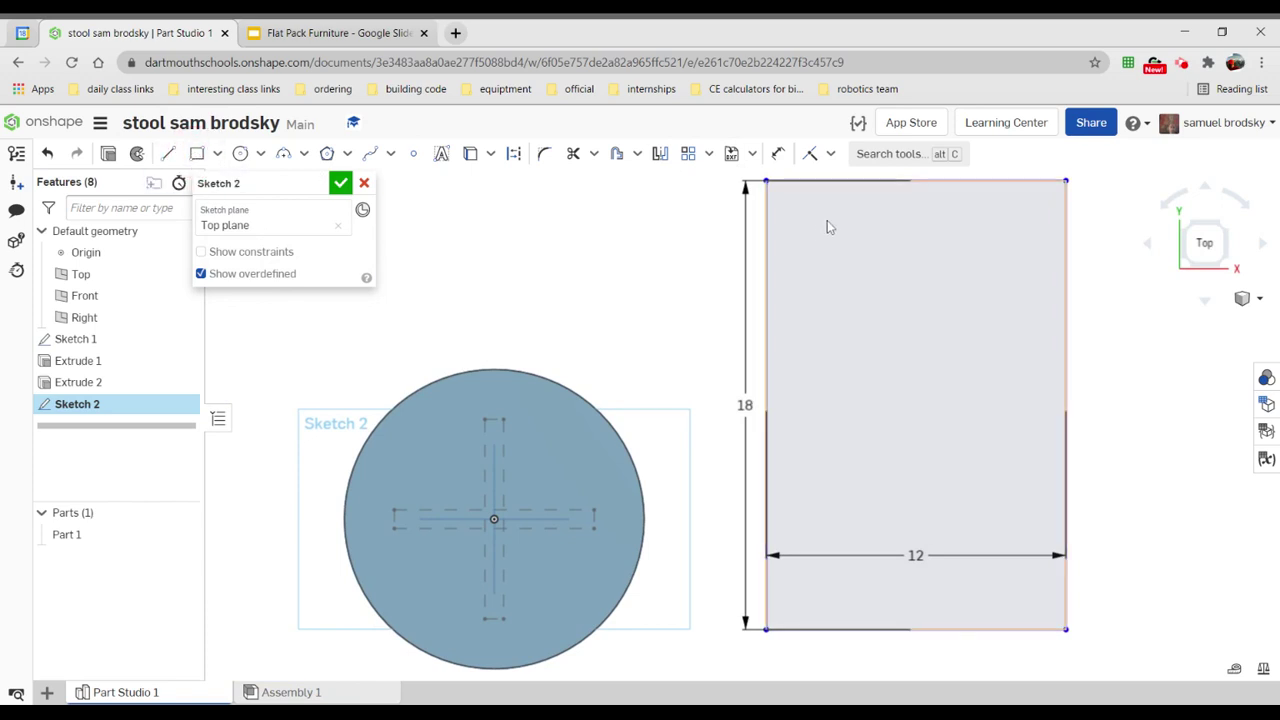
click(829, 182)
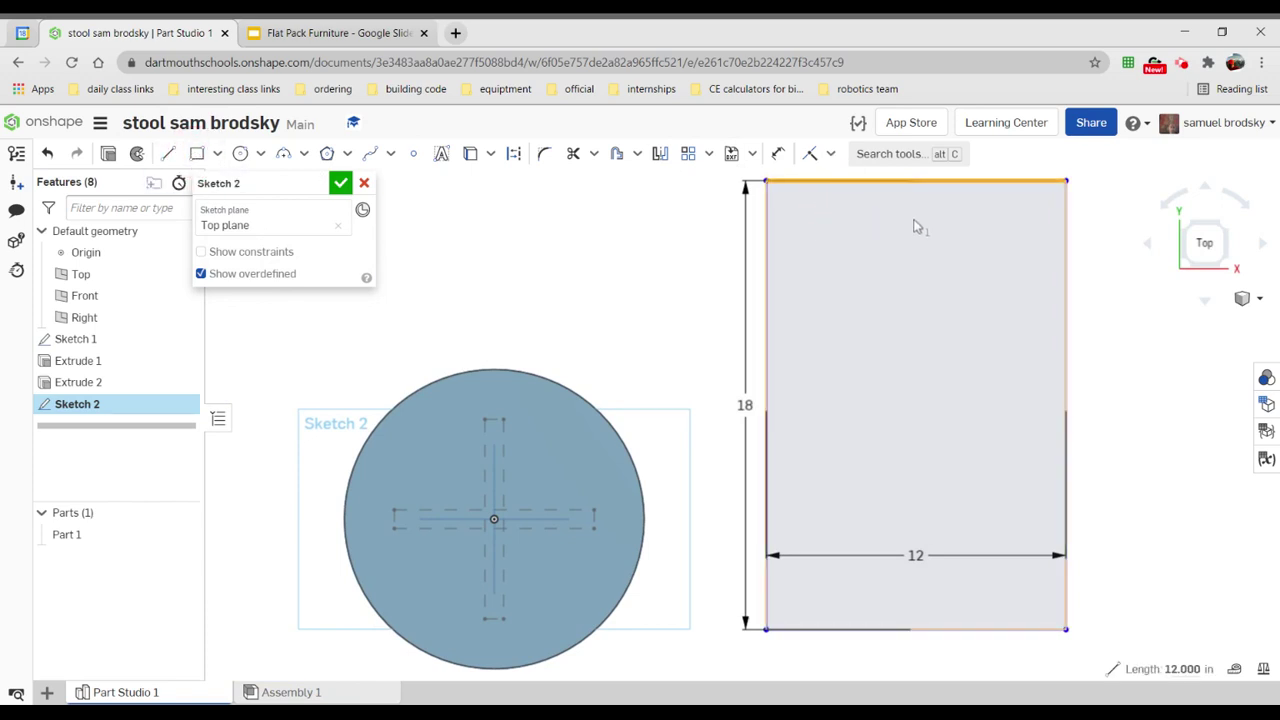
click(197, 153)
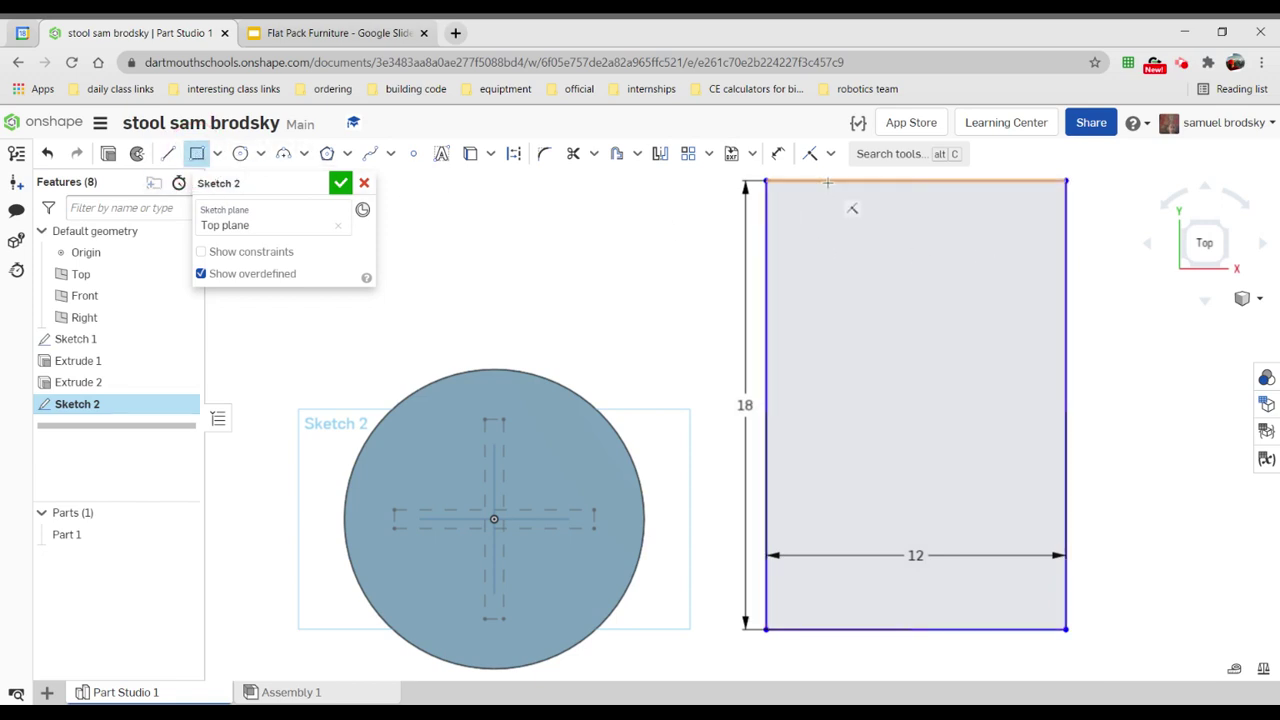
drag(828, 184, 1006, 207)
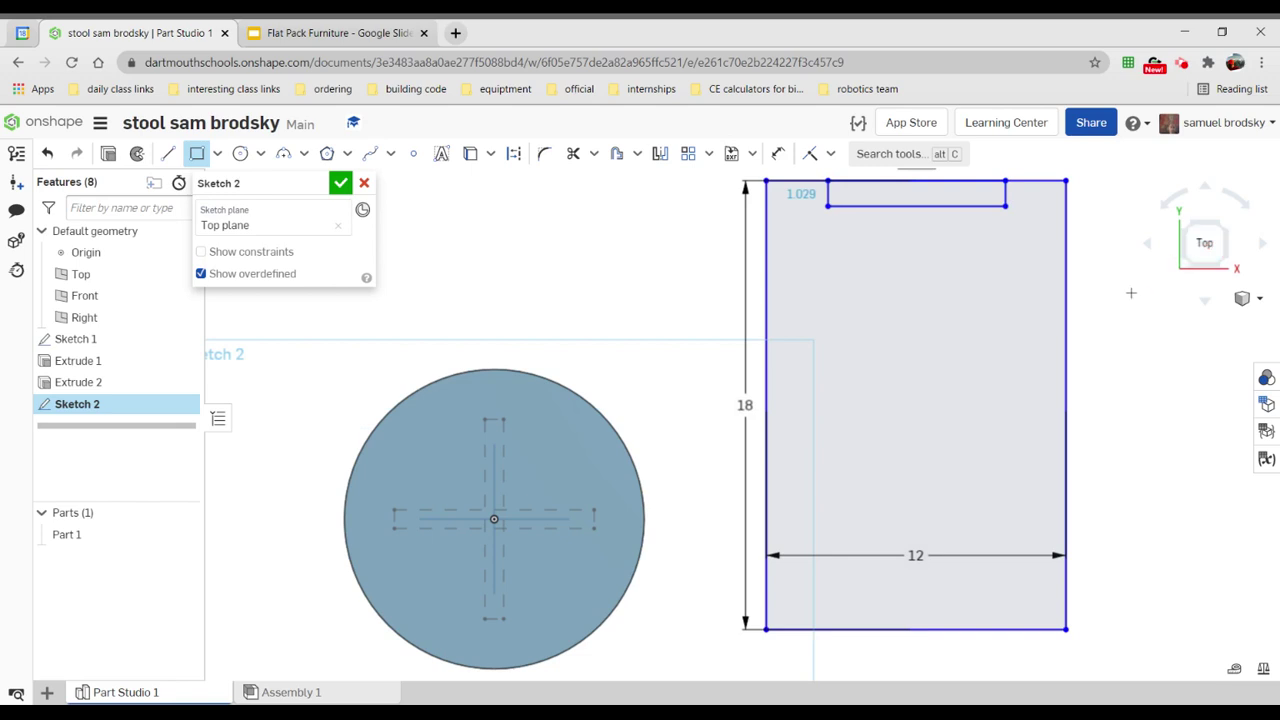
scroll(1131, 293, up, 1)
scroll(1129, 294, down, 1)
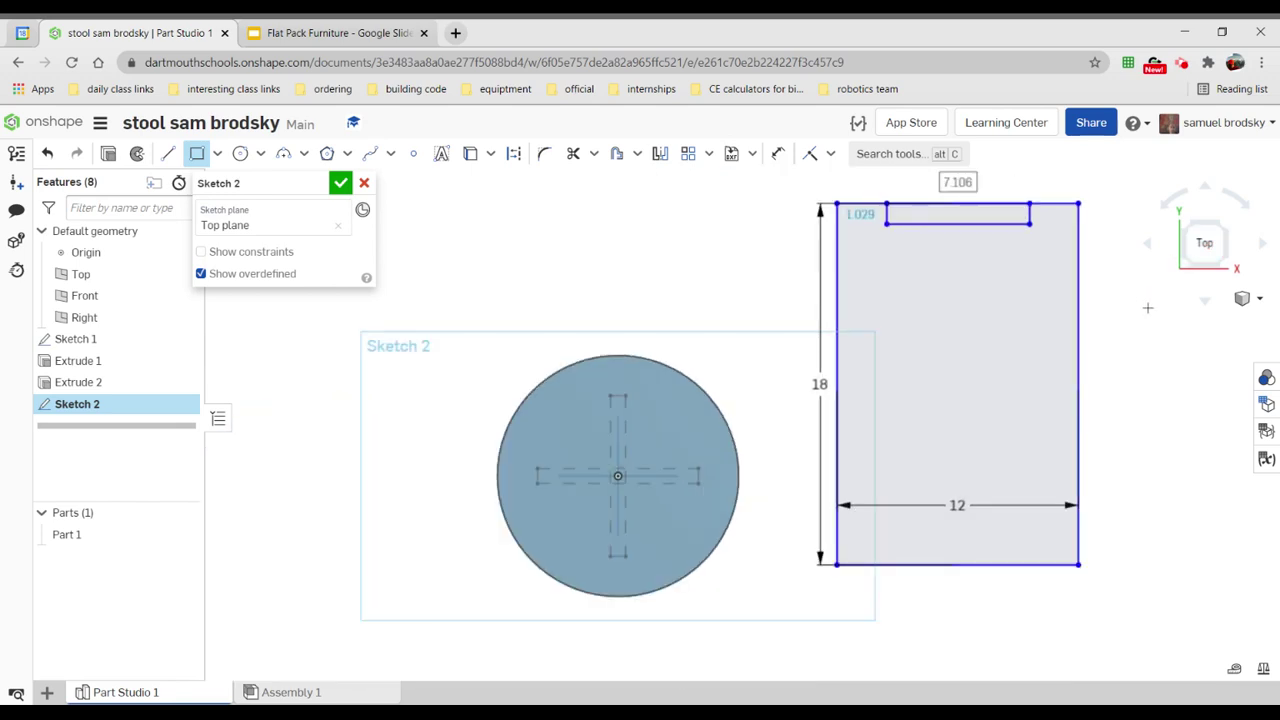
text(8)
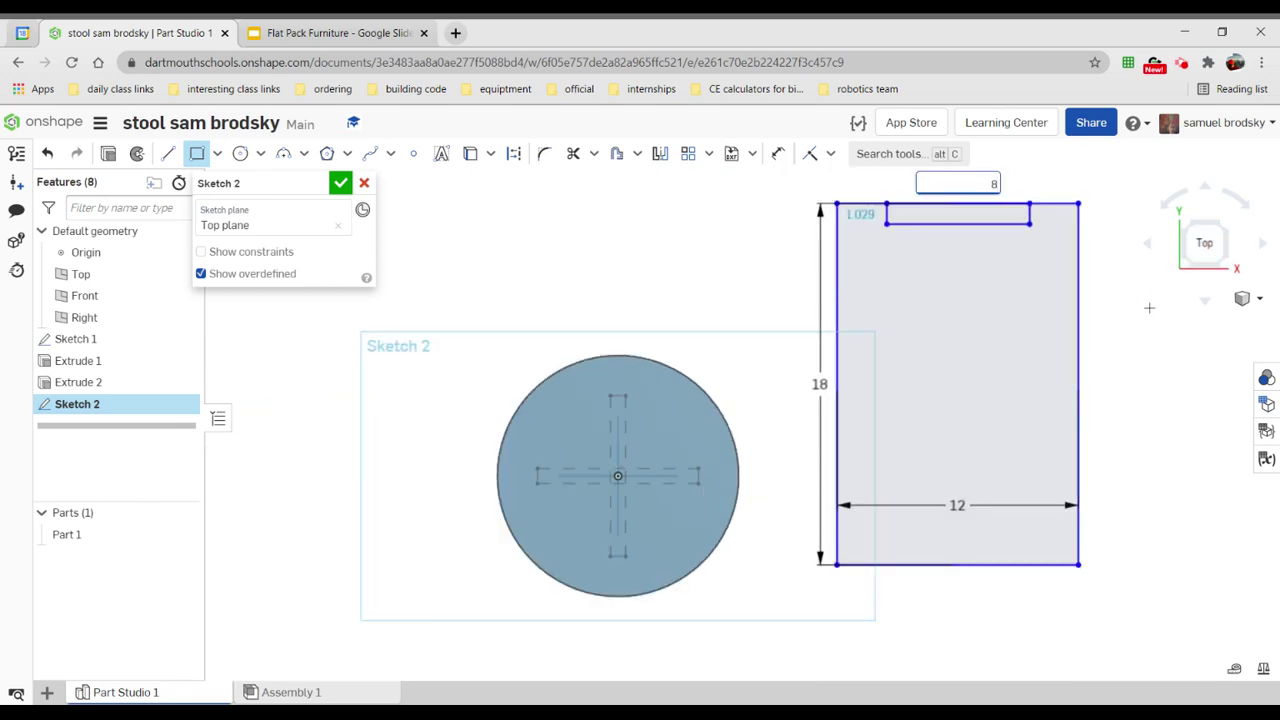
key(Return)
text(0.5)
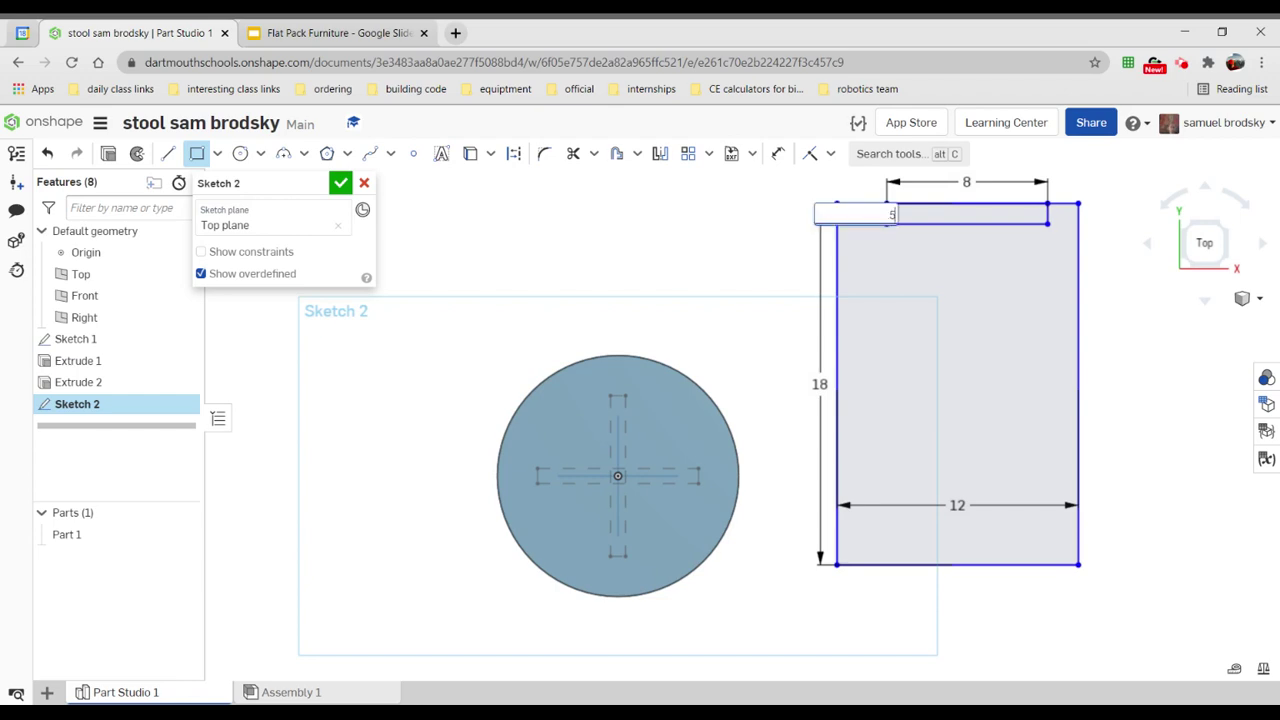
key(Return)
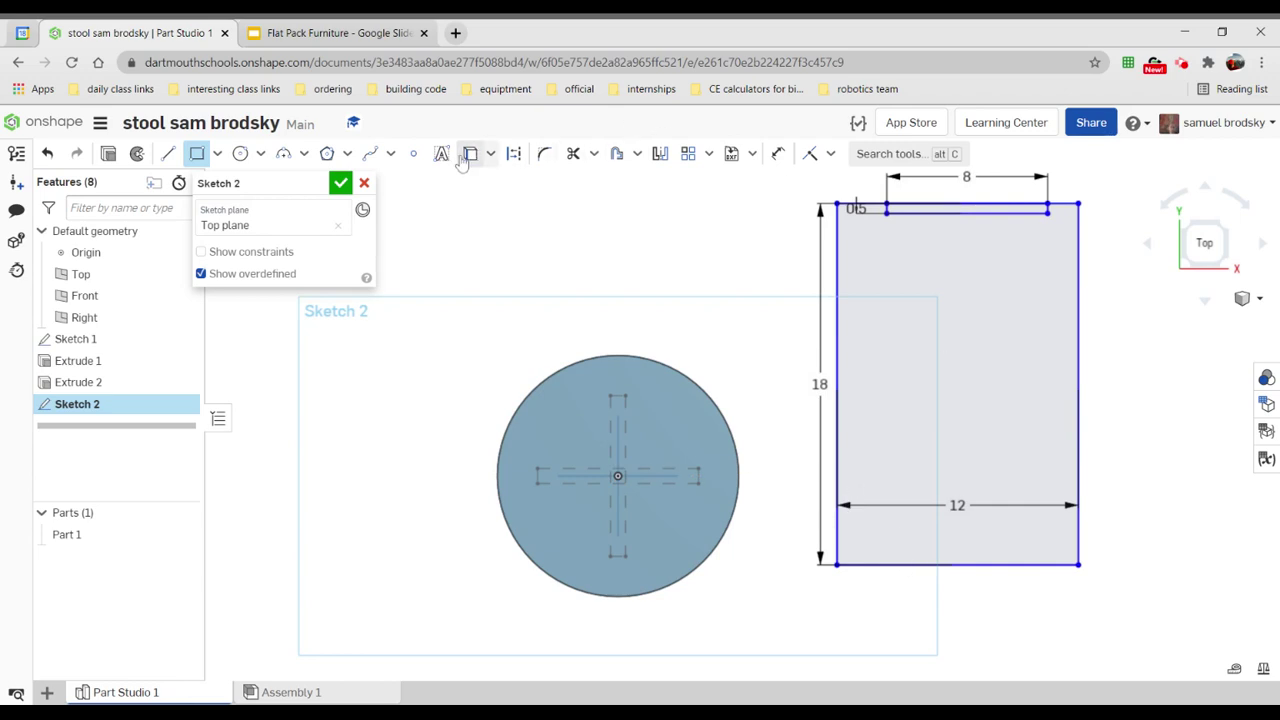
- Dimension the gap between the small rectangle's right side and the leg rectangle's right edge to 2 in
click(778, 153)
scroll(1051, 212, up, 5)
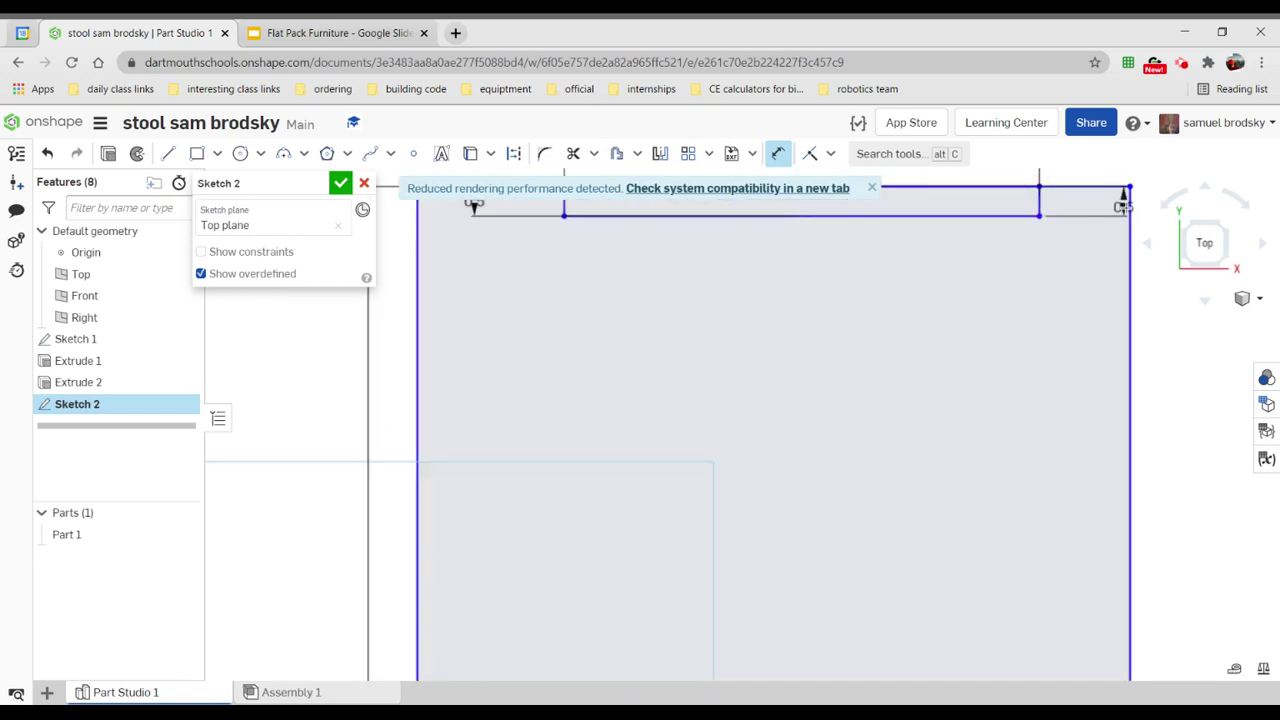
click(1127, 200)
click(1094, 179)
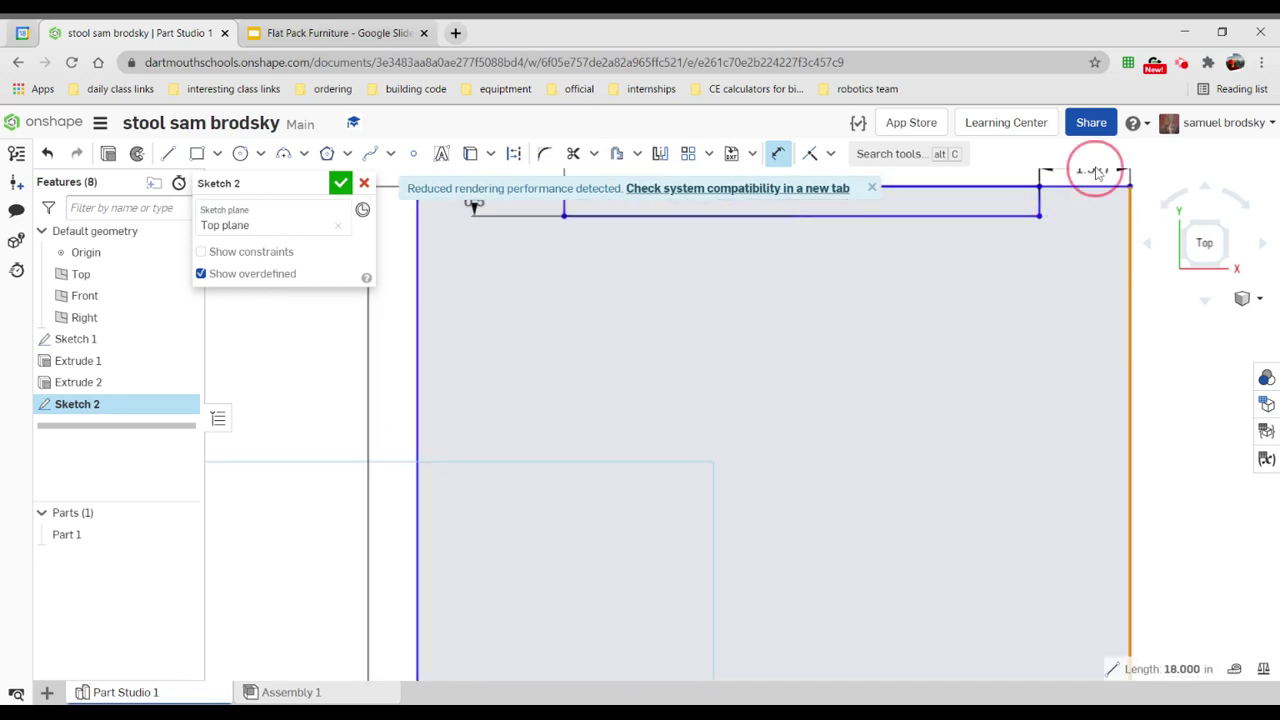
click(1096, 222)
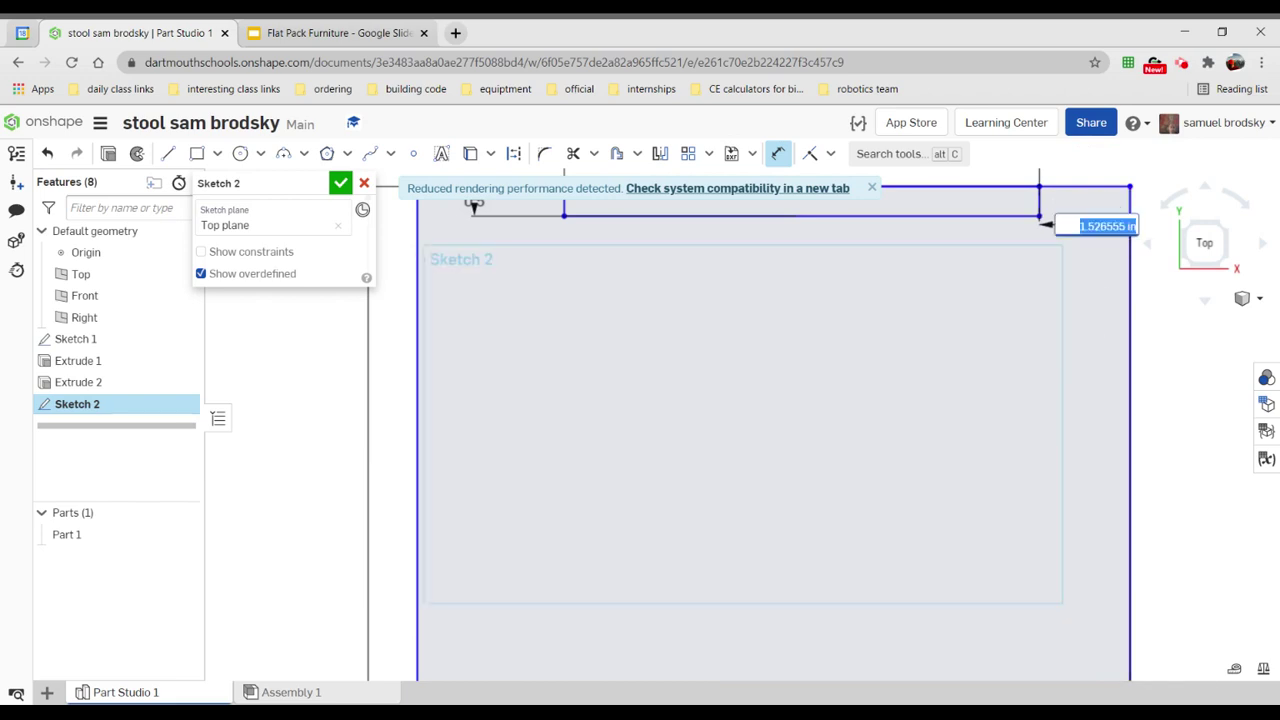
text(2)
key(Return)
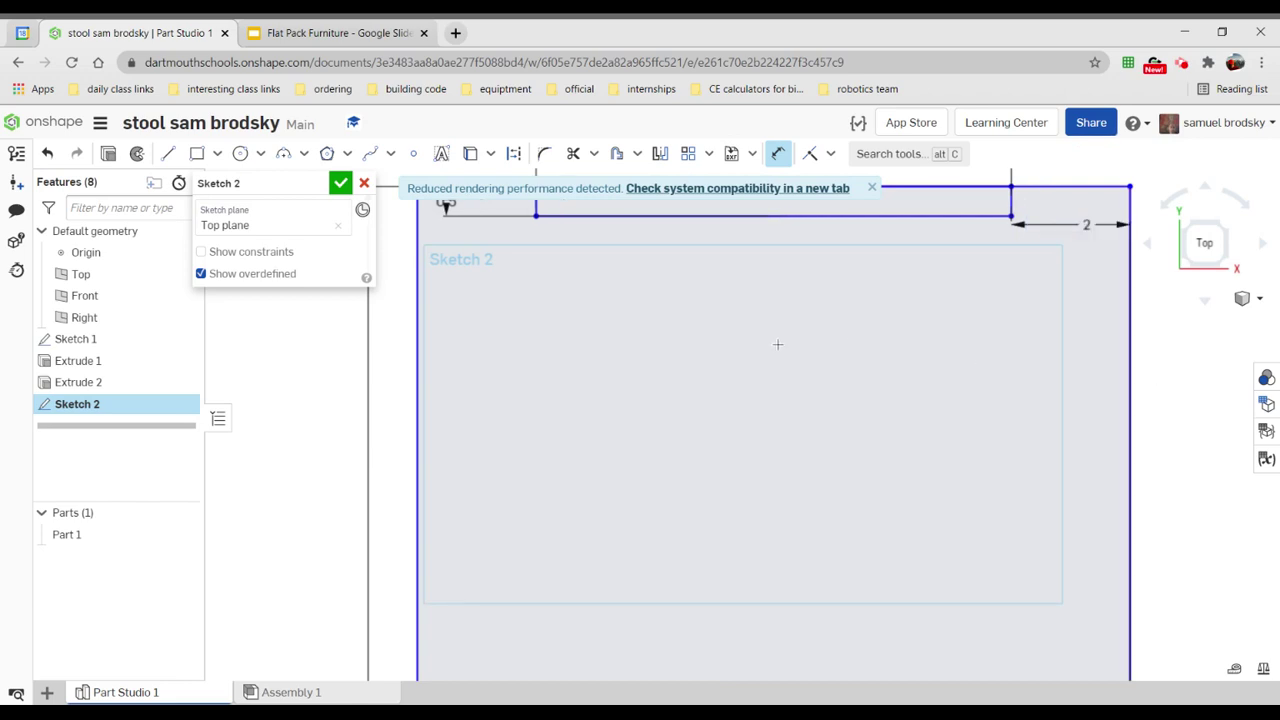
scroll(777, 344, down, 3)
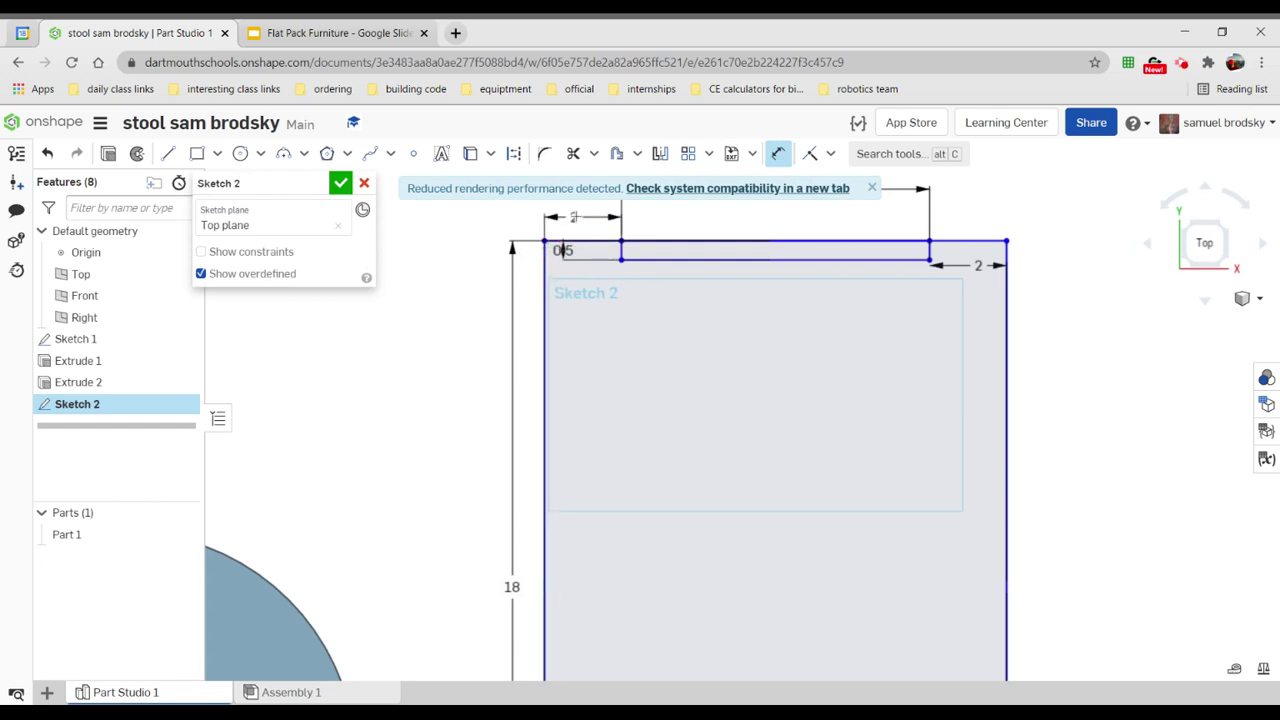
- Add a 2 in dimension for the gap between the small rectangle's left side and the leg rectangle's left edge
click(583, 215)
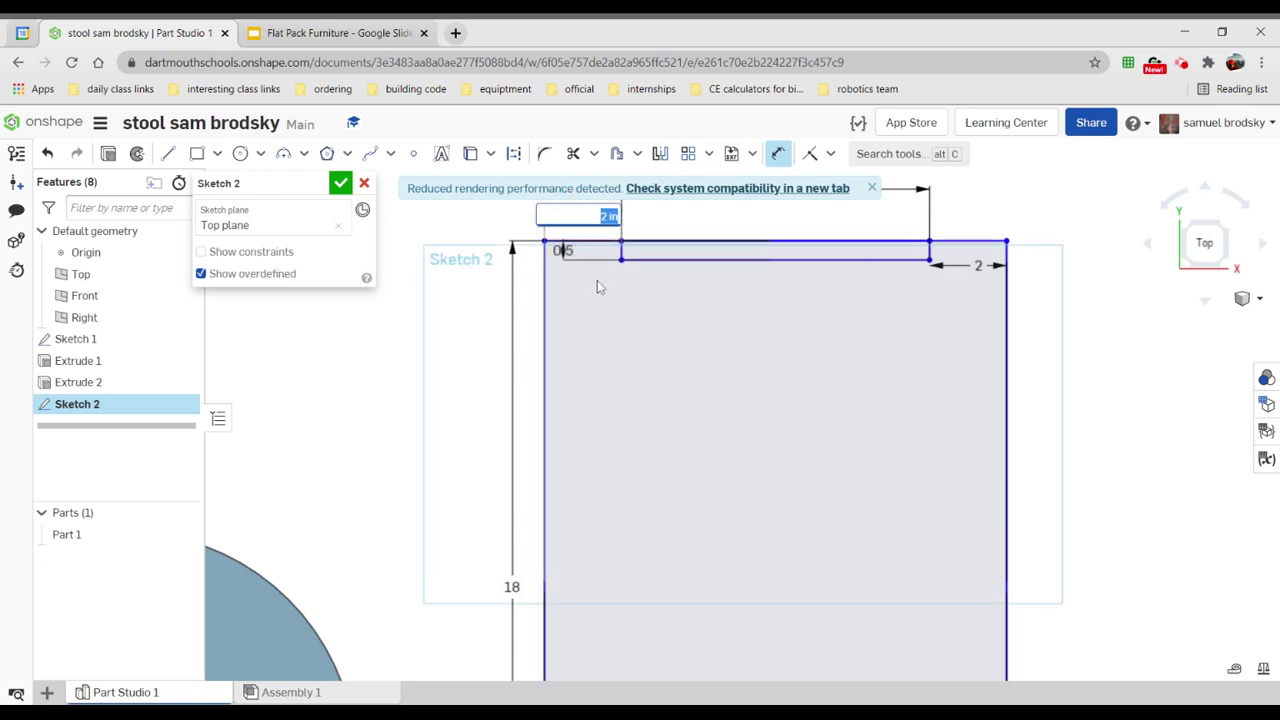
key(Return)
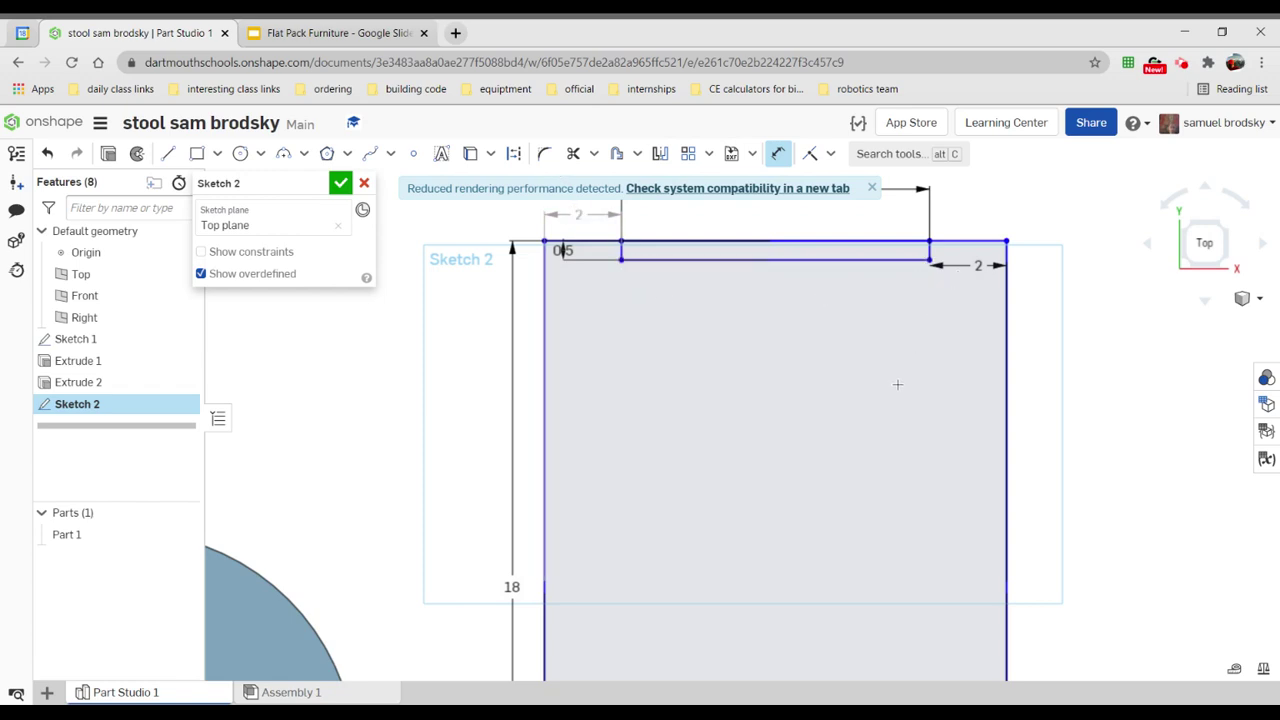
- Sketch a 1 in line outward from the small rectangle's lower-left corner, continuing with a slanted line to the leg rectangle's lower-left corner
scroll(897, 384, down, 2)
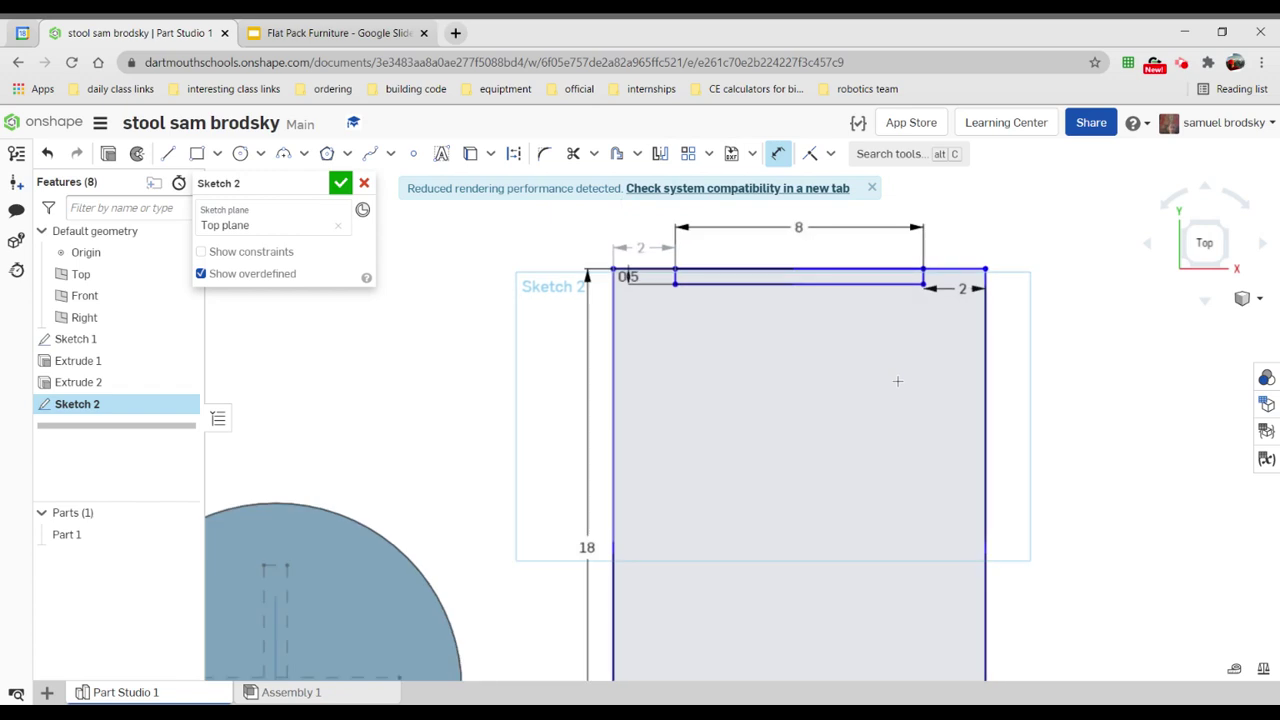
click(167, 154)
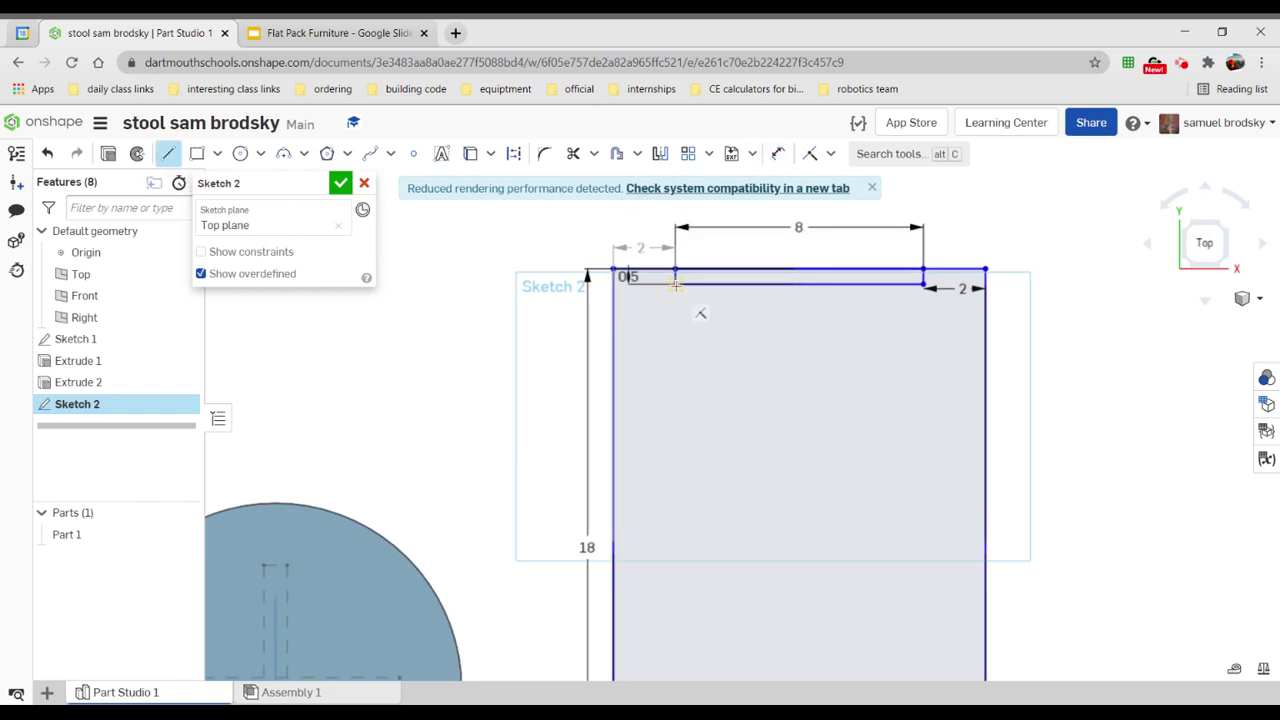
click(674, 282)
click(651, 285)
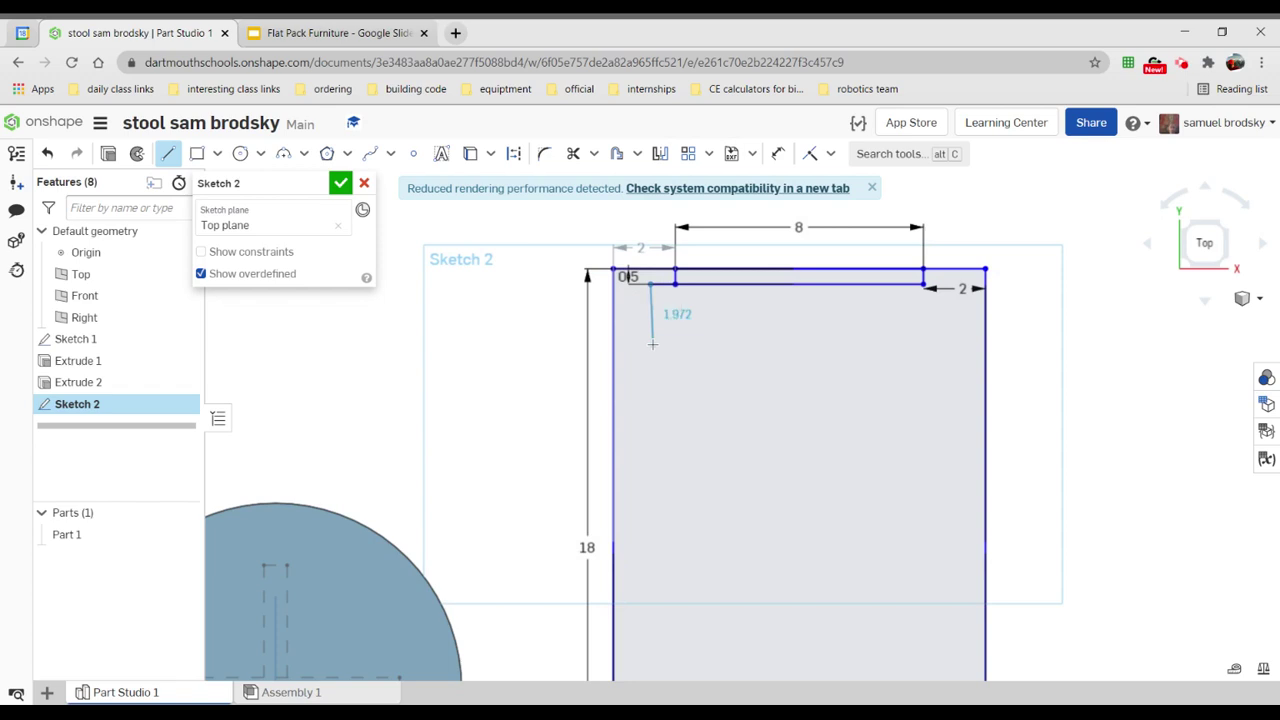
click(686, 361)
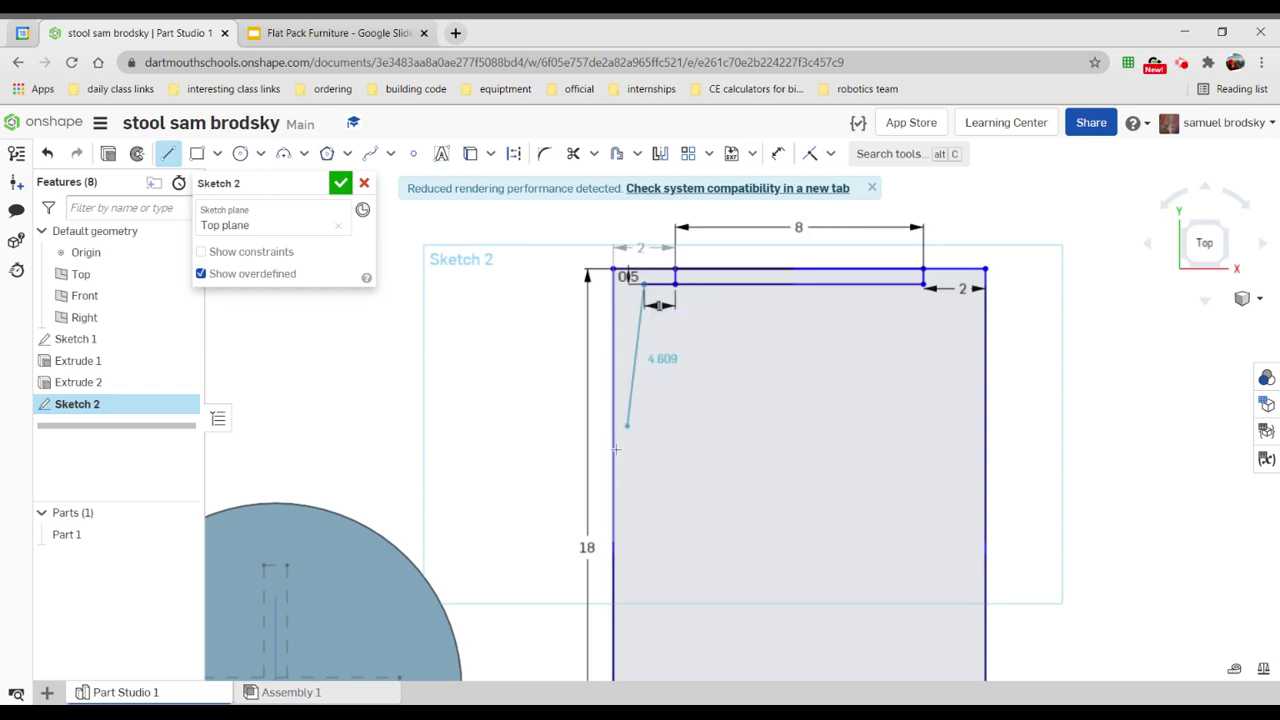
scroll(640, 490, down, 5)
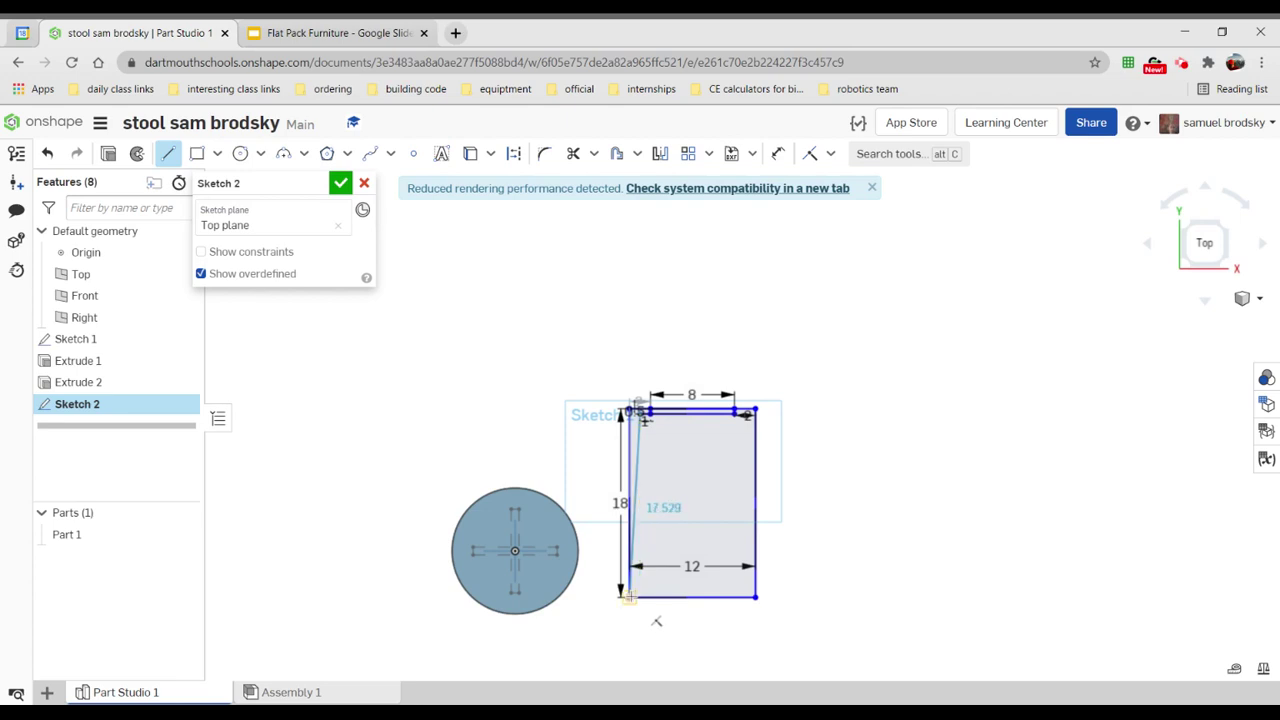
click(628, 594)
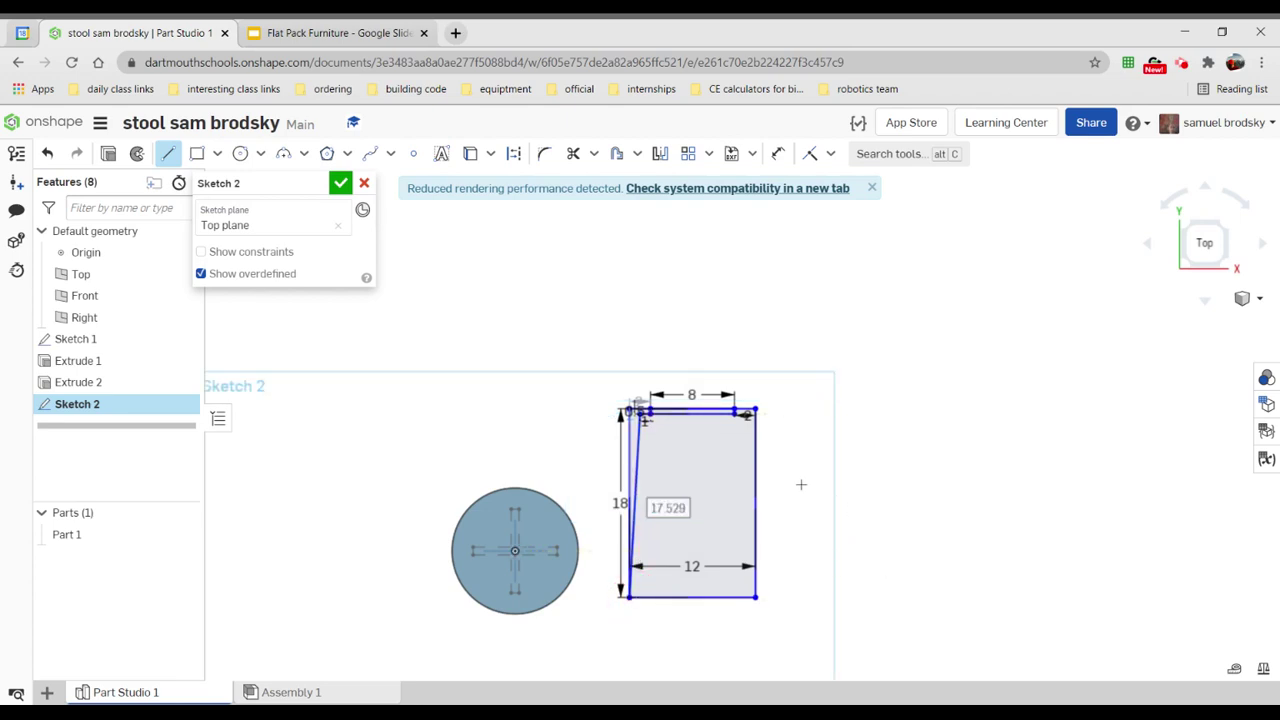
- Sketch a 1 in line outward from the small rectangle's lower-right corner, continuing with a slanted line to the leg rectangle's lower-right corner
scroll(783, 441, up, 5)
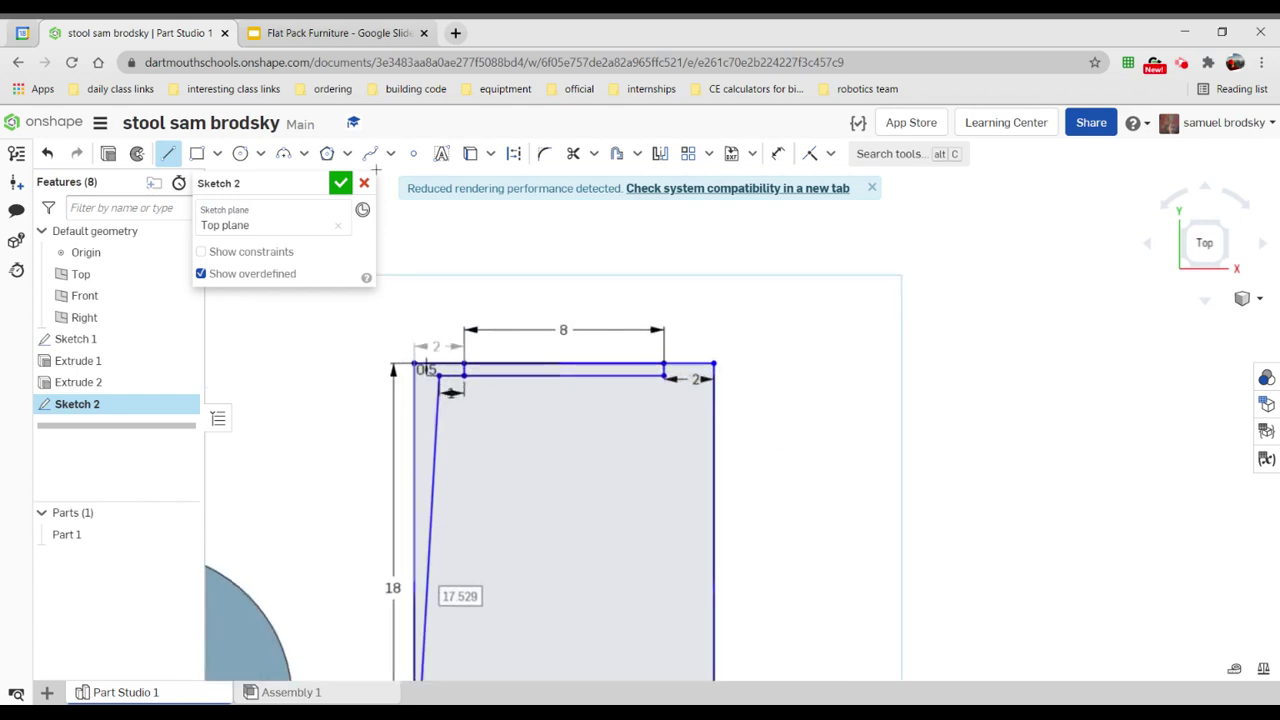
click(662, 375)
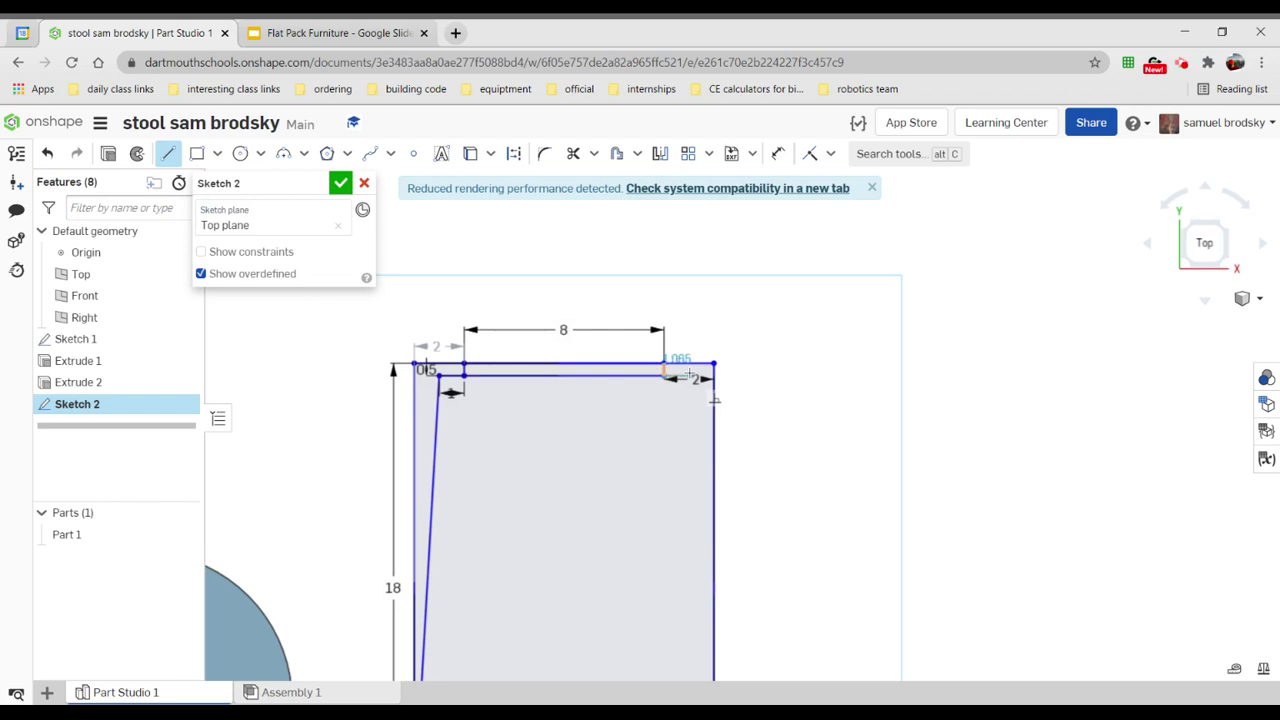
click(690, 376)
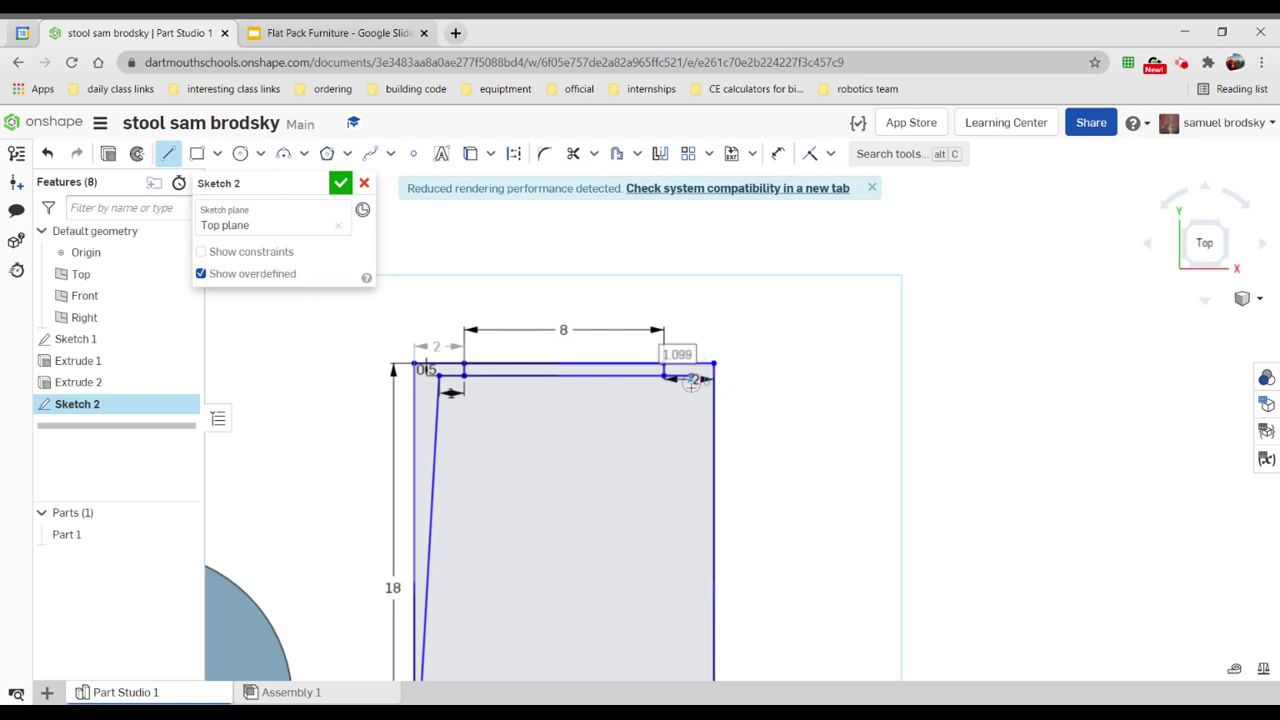
text(1)
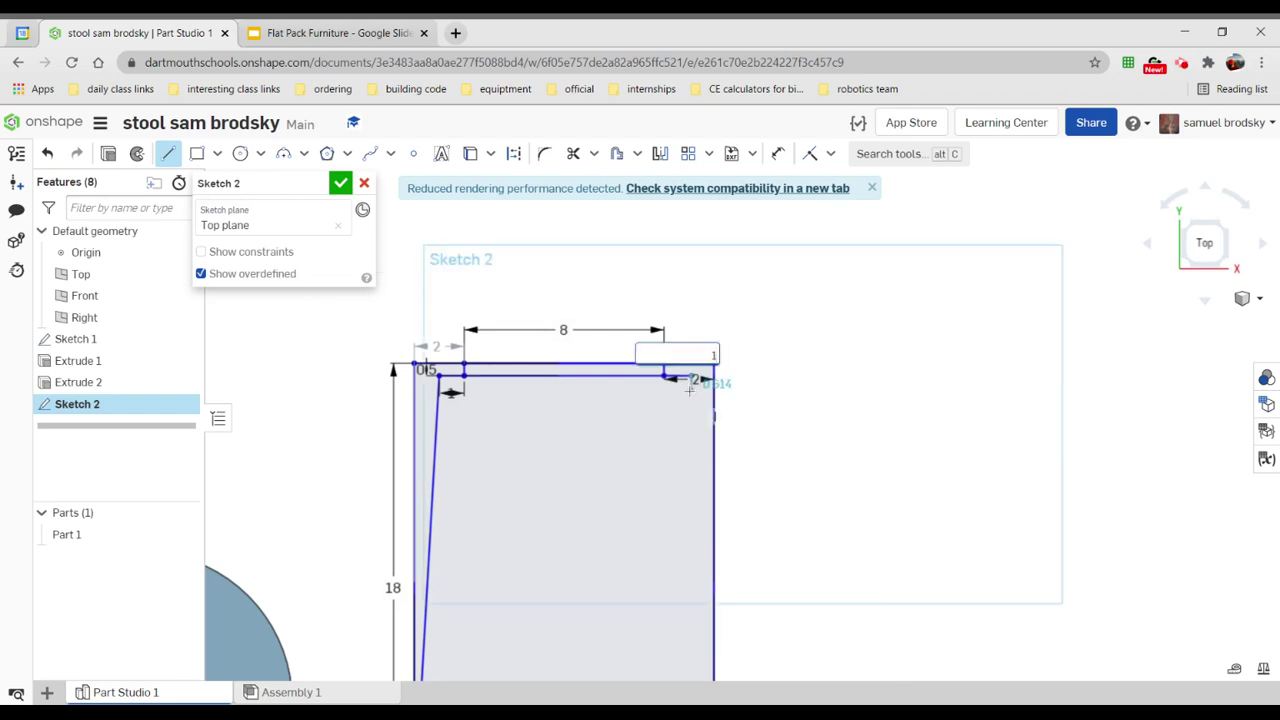
key(Return)
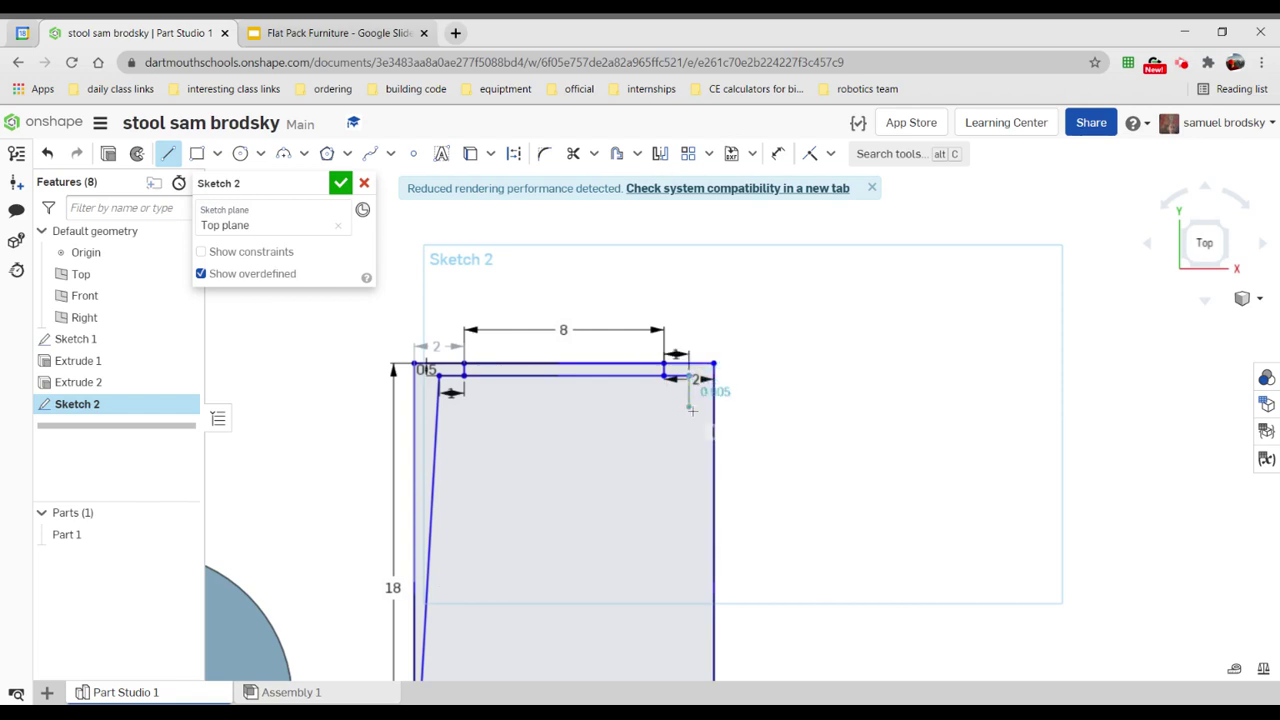
scroll(668, 476, down, 1)
scroll(668, 476, down, 3)
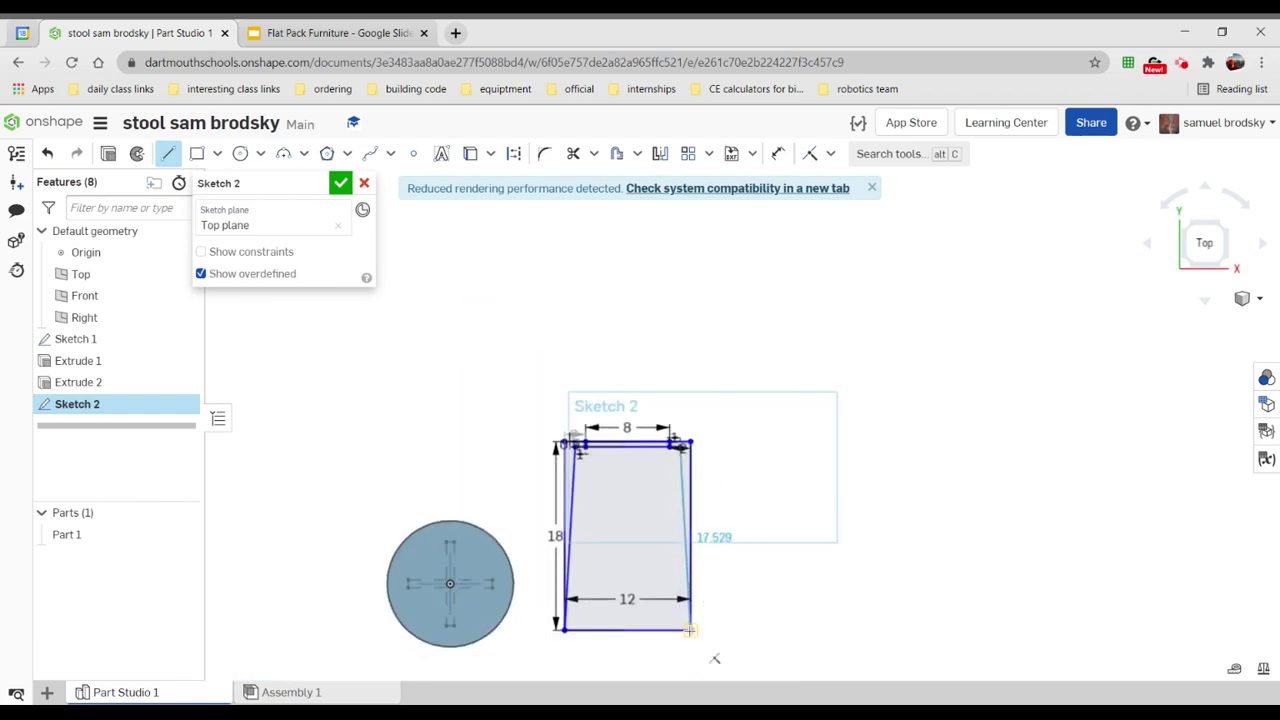
click(689, 630)
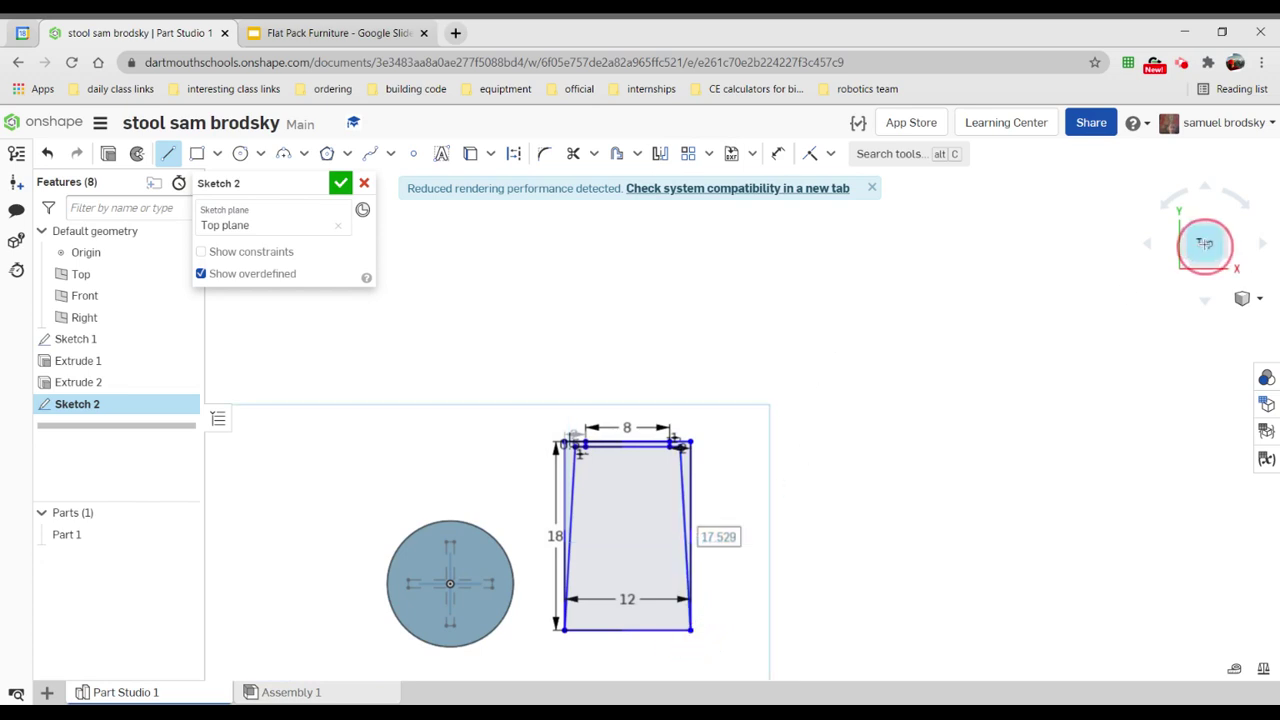
key(f)
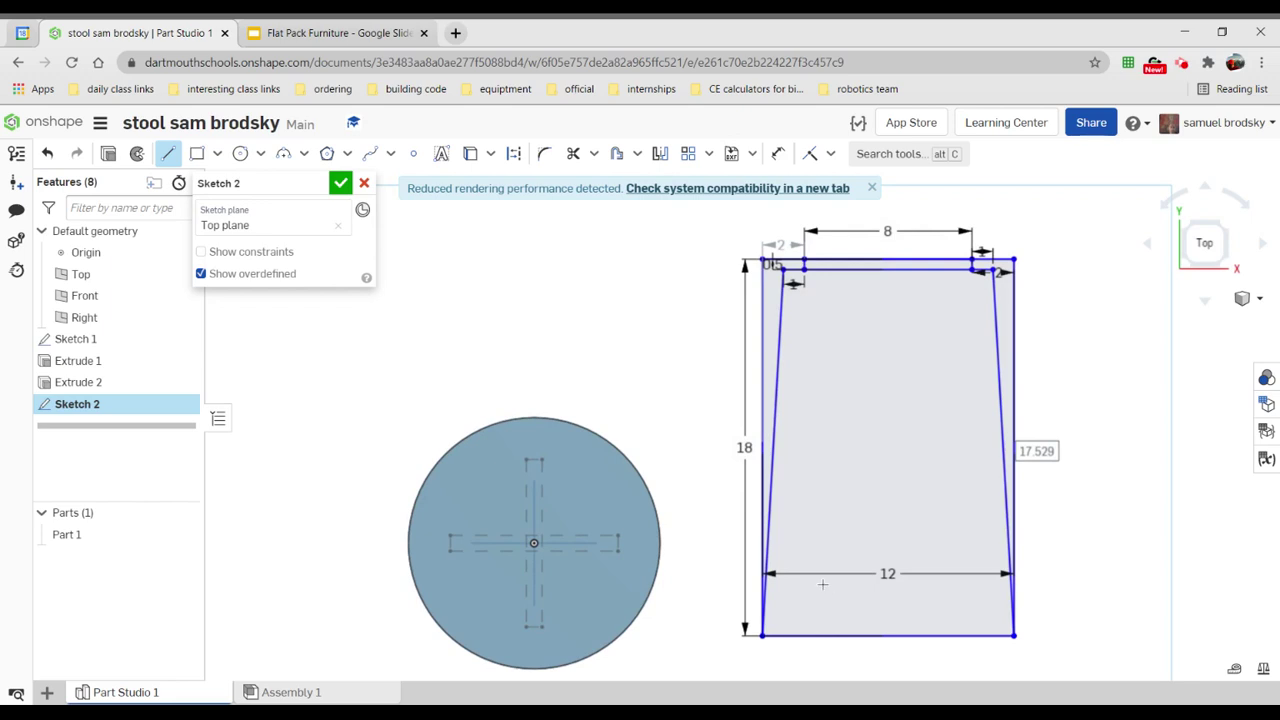
key(Escape)
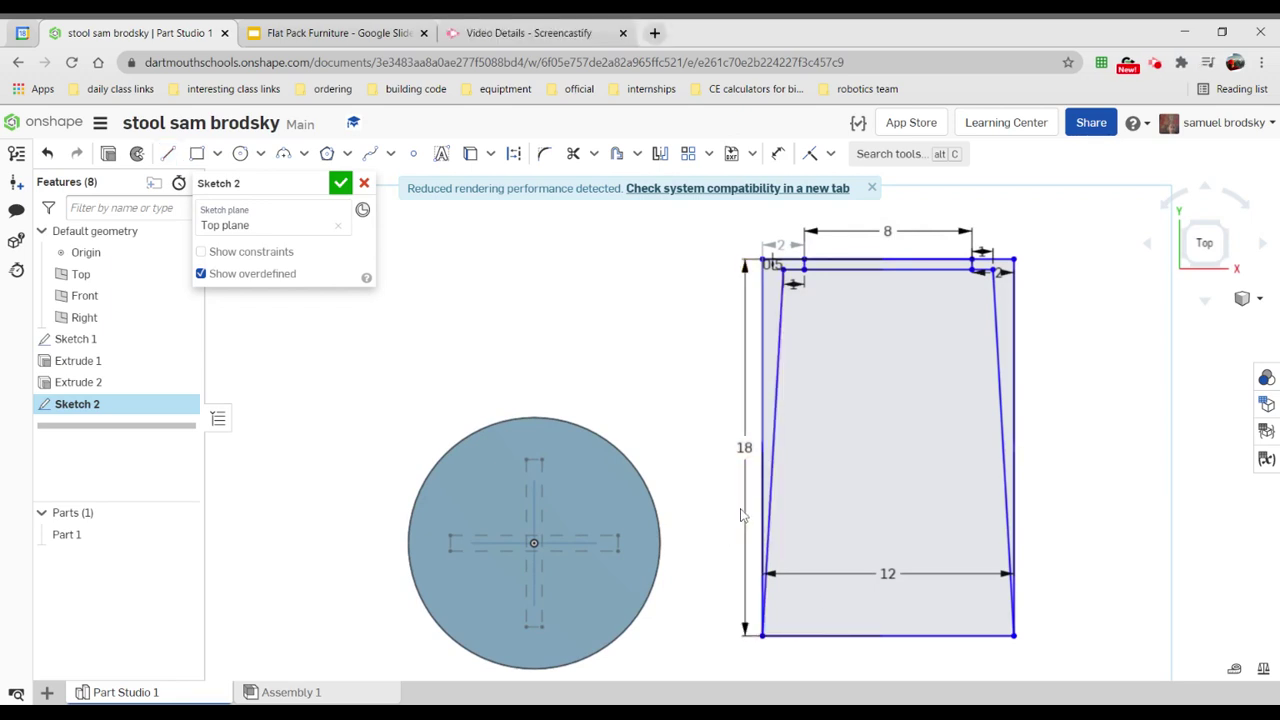
- Sketch a three-line trapezoidal opening on the leg's bottom edge, with slanted sides about 11 in long and an upper line about 4.3 in wide
click(168, 153)
click(801, 635)
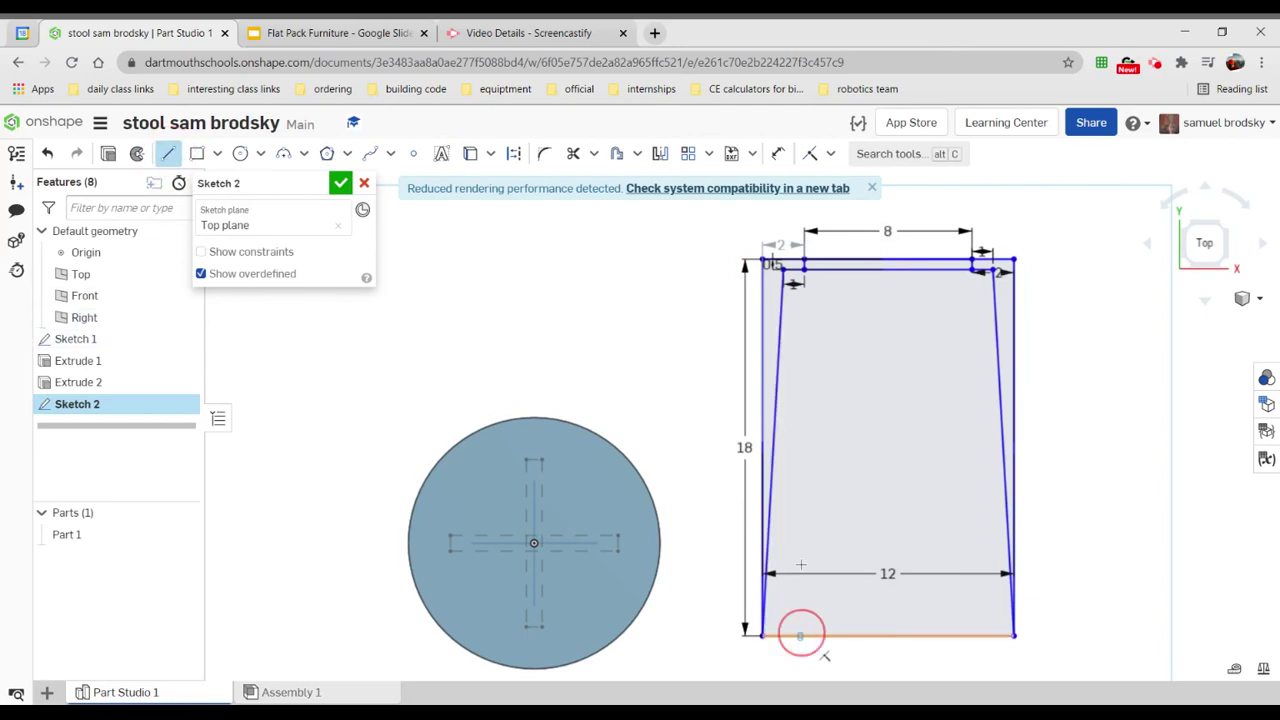
click(840, 405)
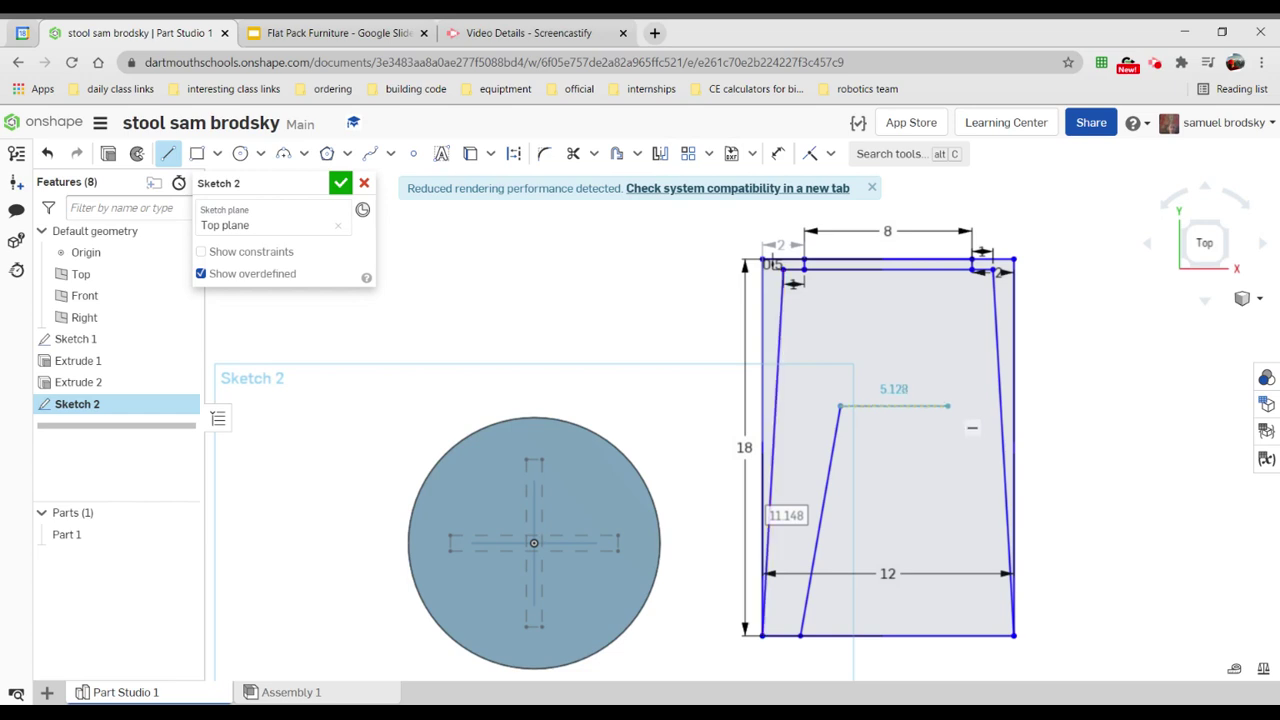
click(930, 405)
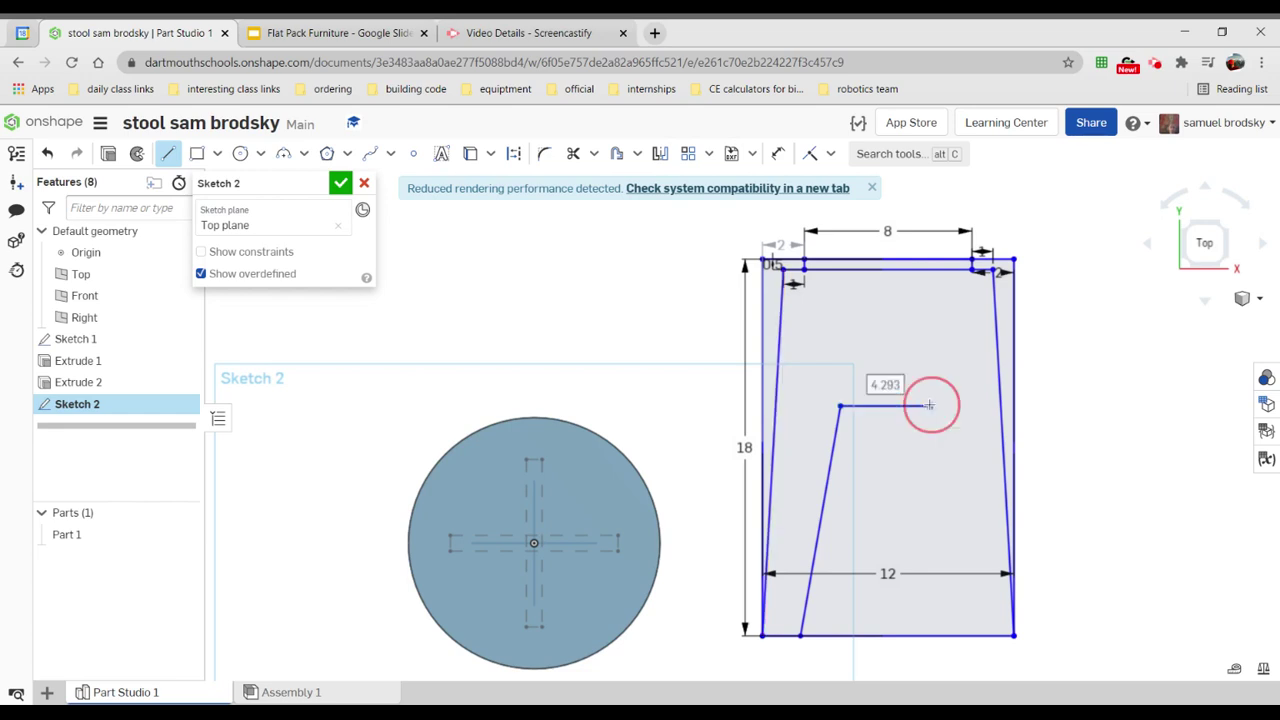
click(976, 634)
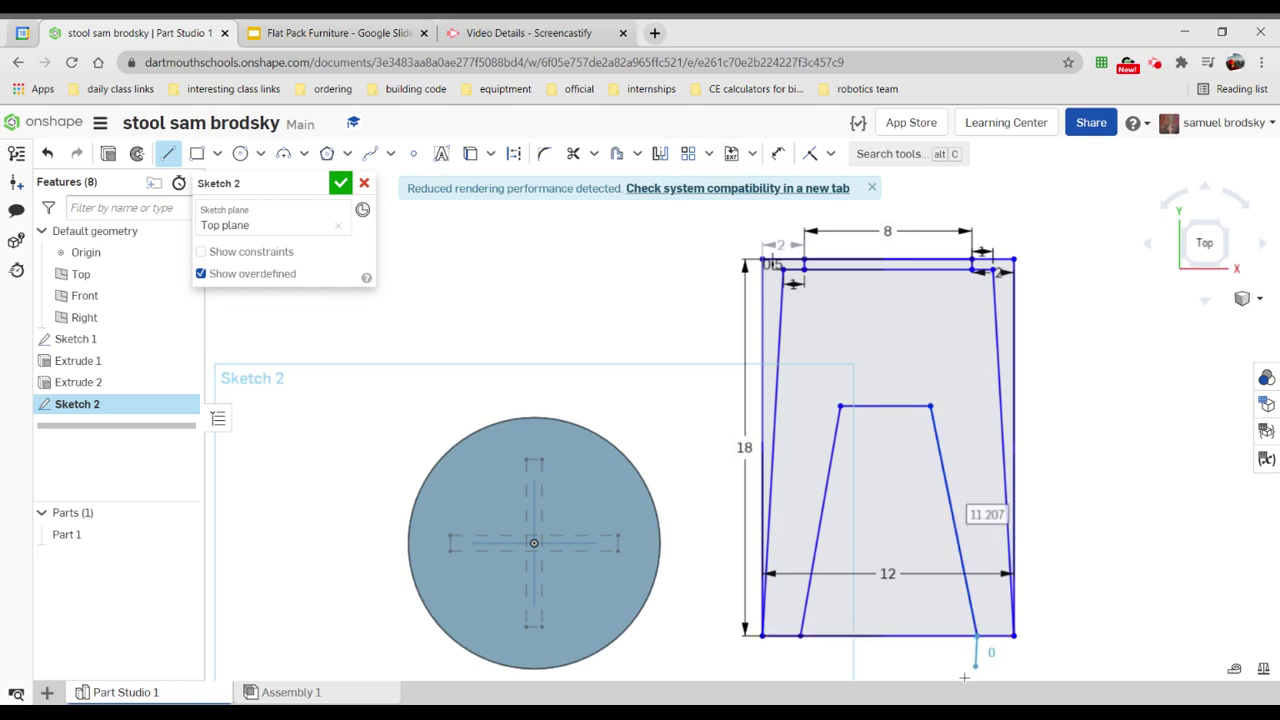
right_click(1076, 630)
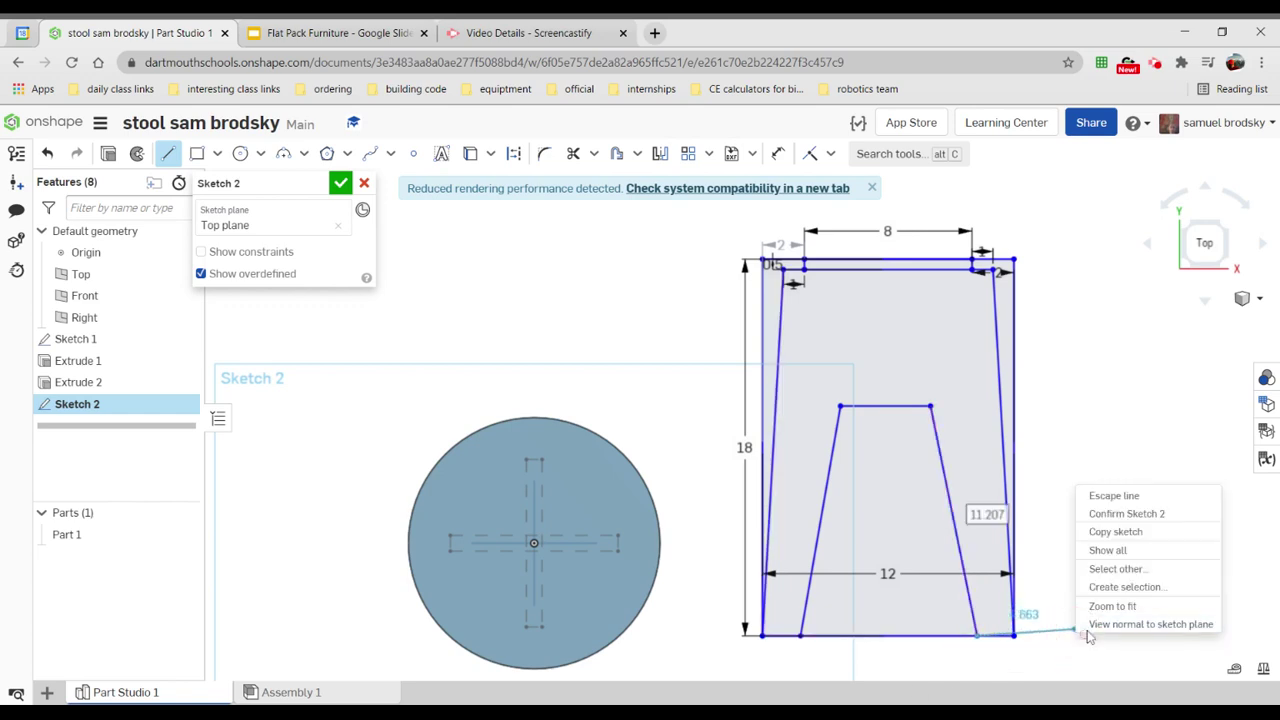
click(1112, 496)
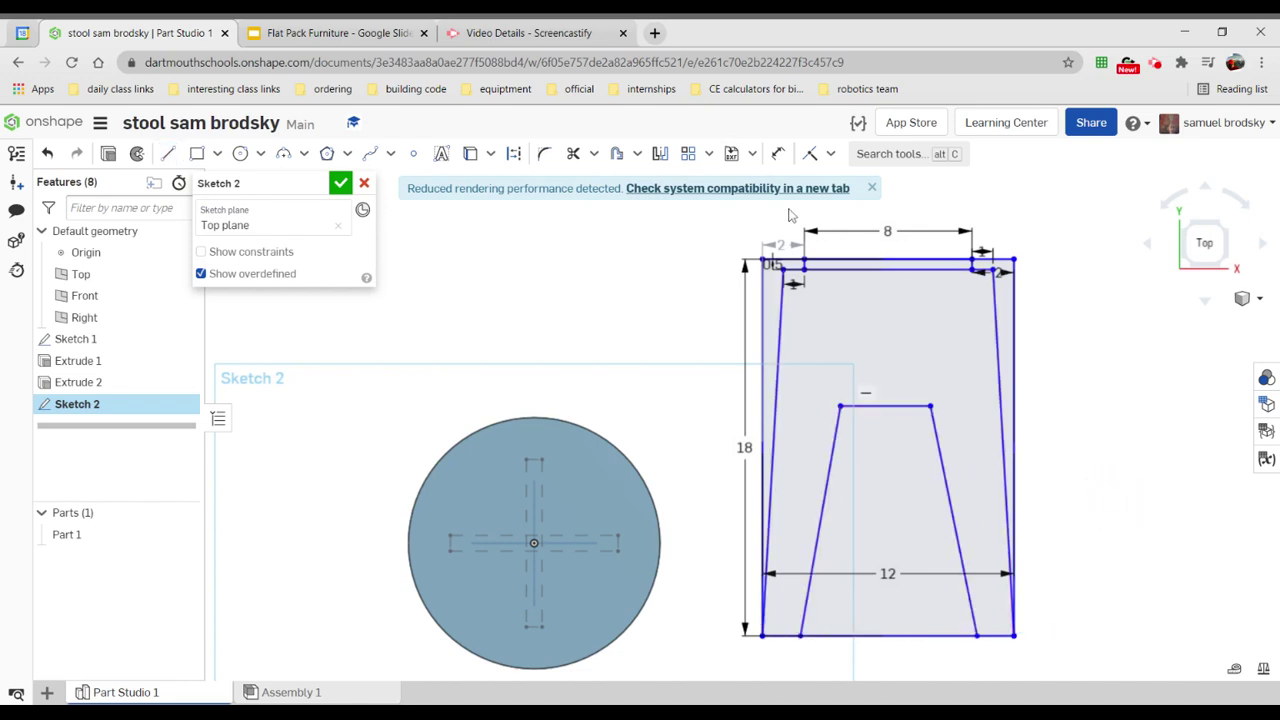
- Dimension the trapezoidal opening's upper line to 4 in
click(781, 160)
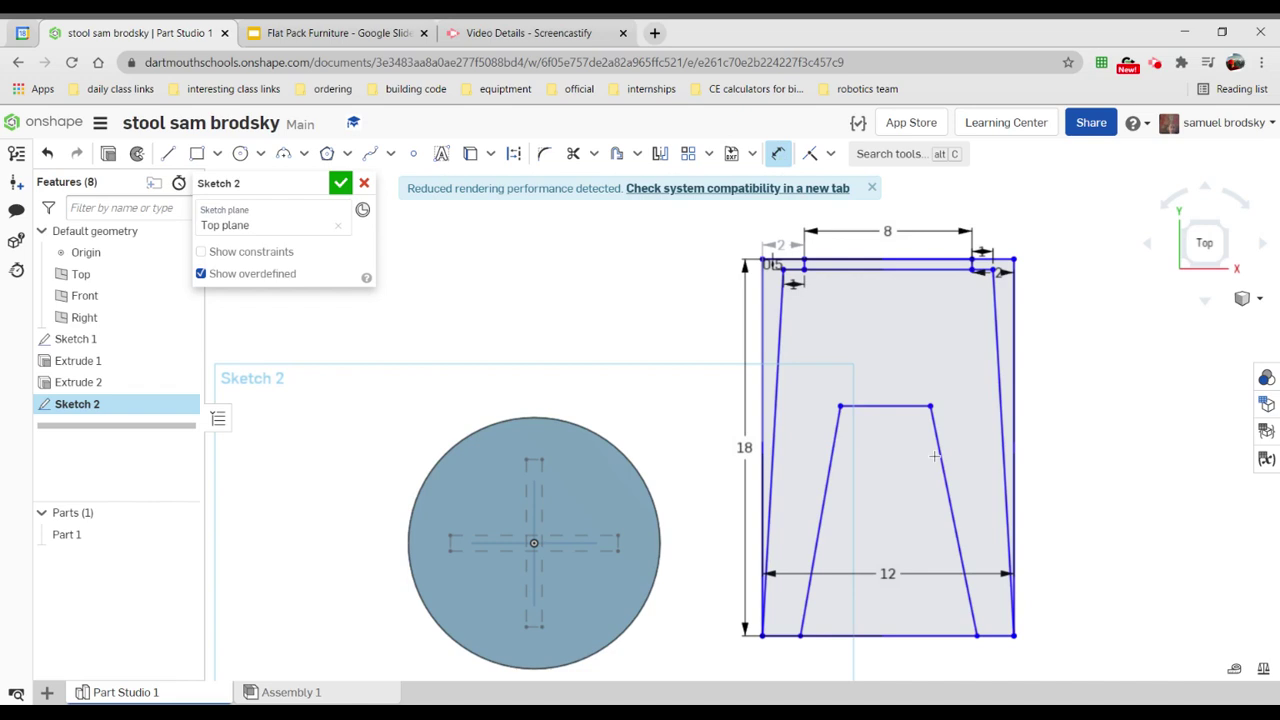
click(898, 408)
click(897, 377)
text(4)
key(Return)
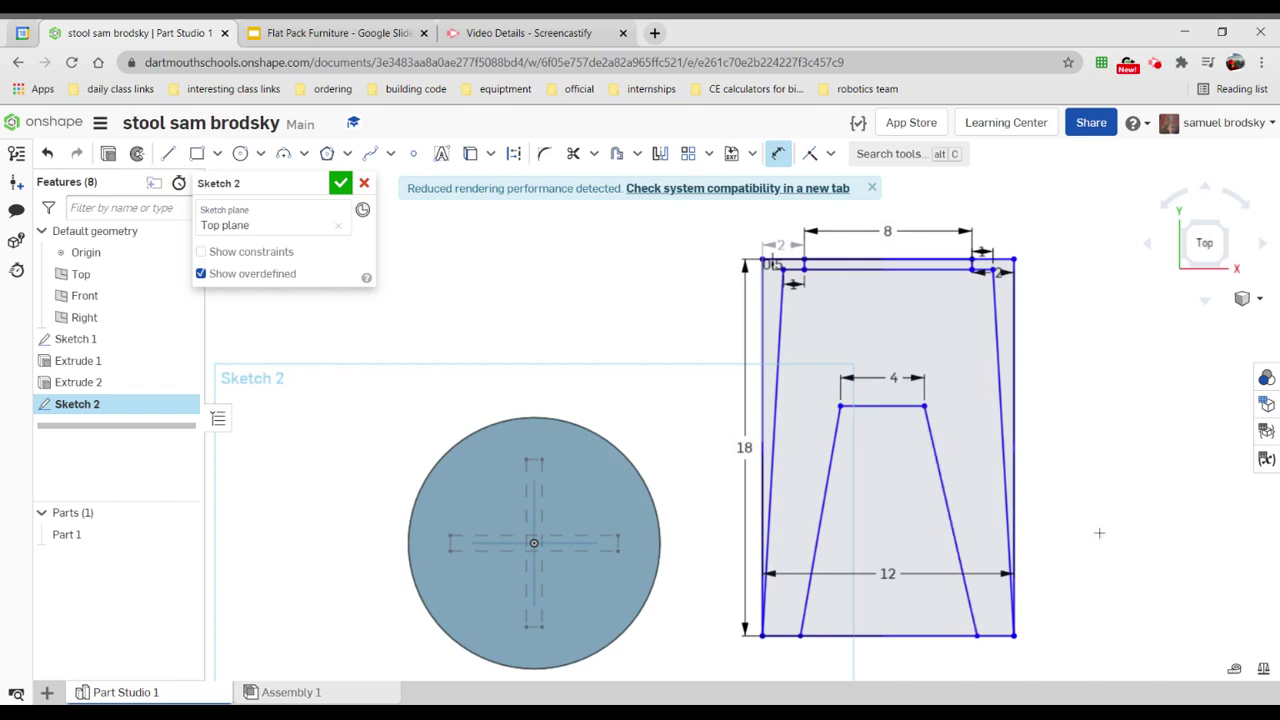
- Dimension the distance from the leg's lower-left corner to the opening's lower-left endpoint to 2 in
click(798, 636)
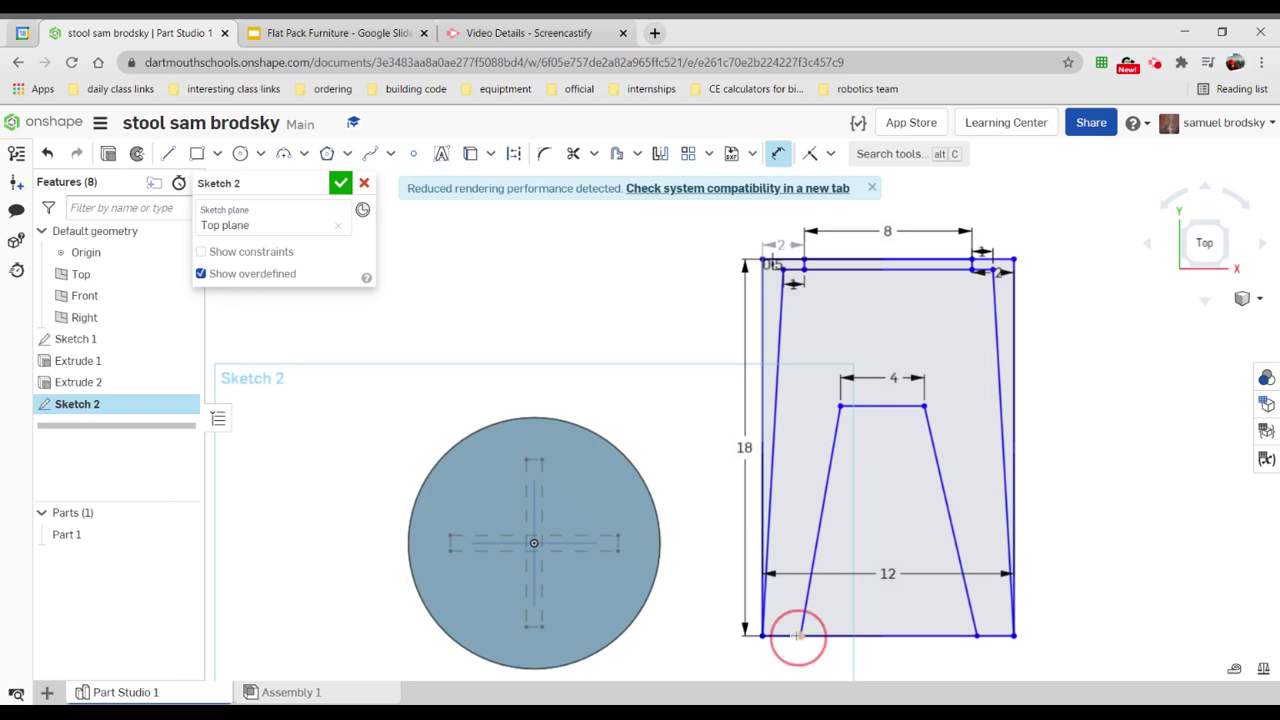
click(763, 636)
click(780, 657)
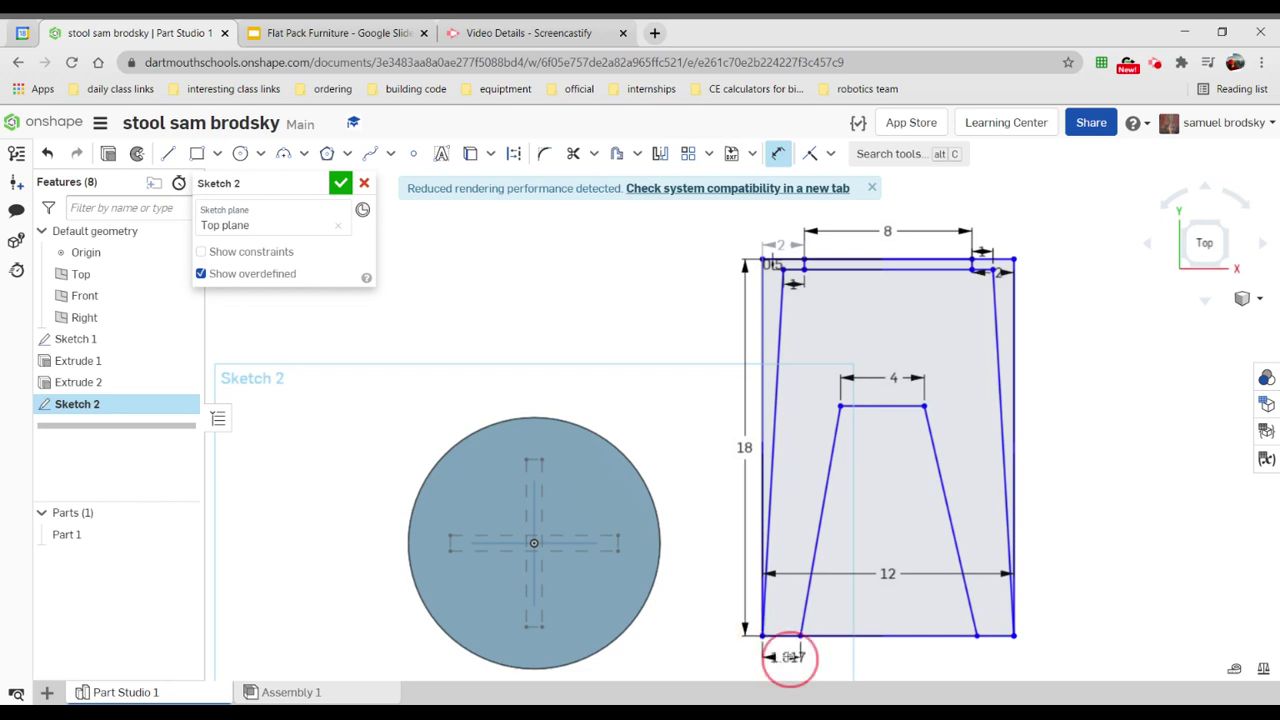
text(2)
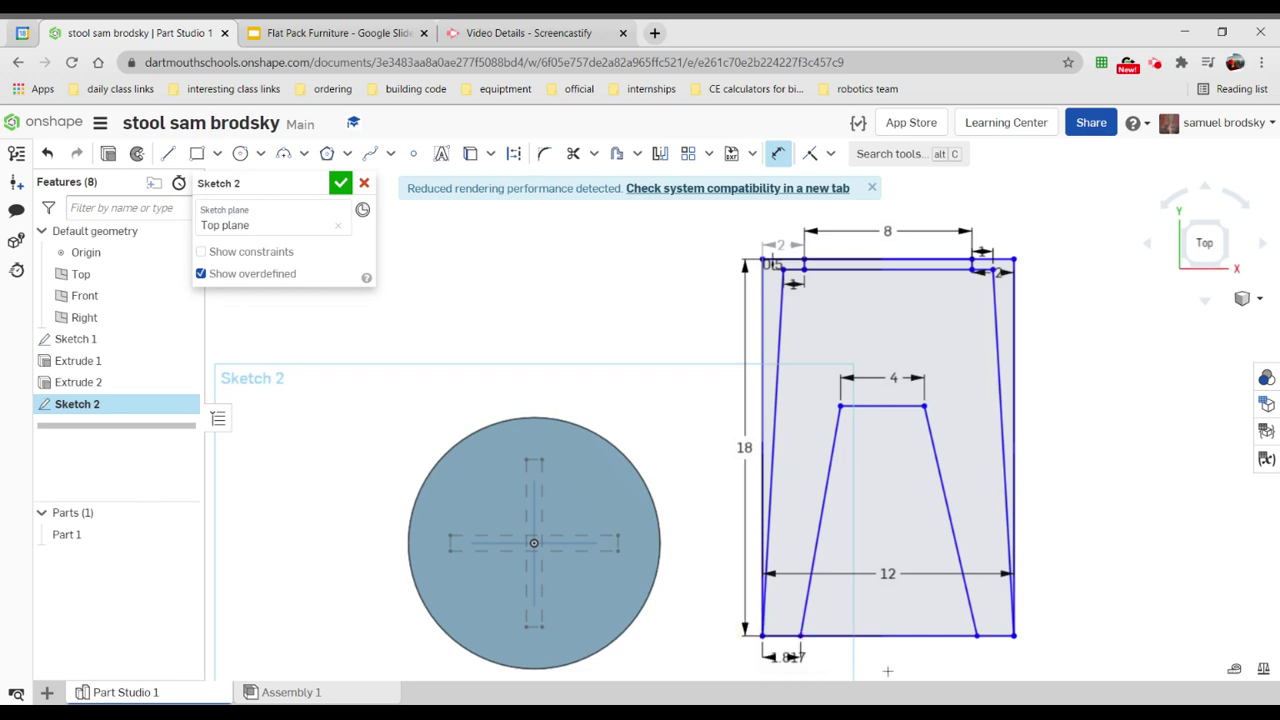
key(Return)
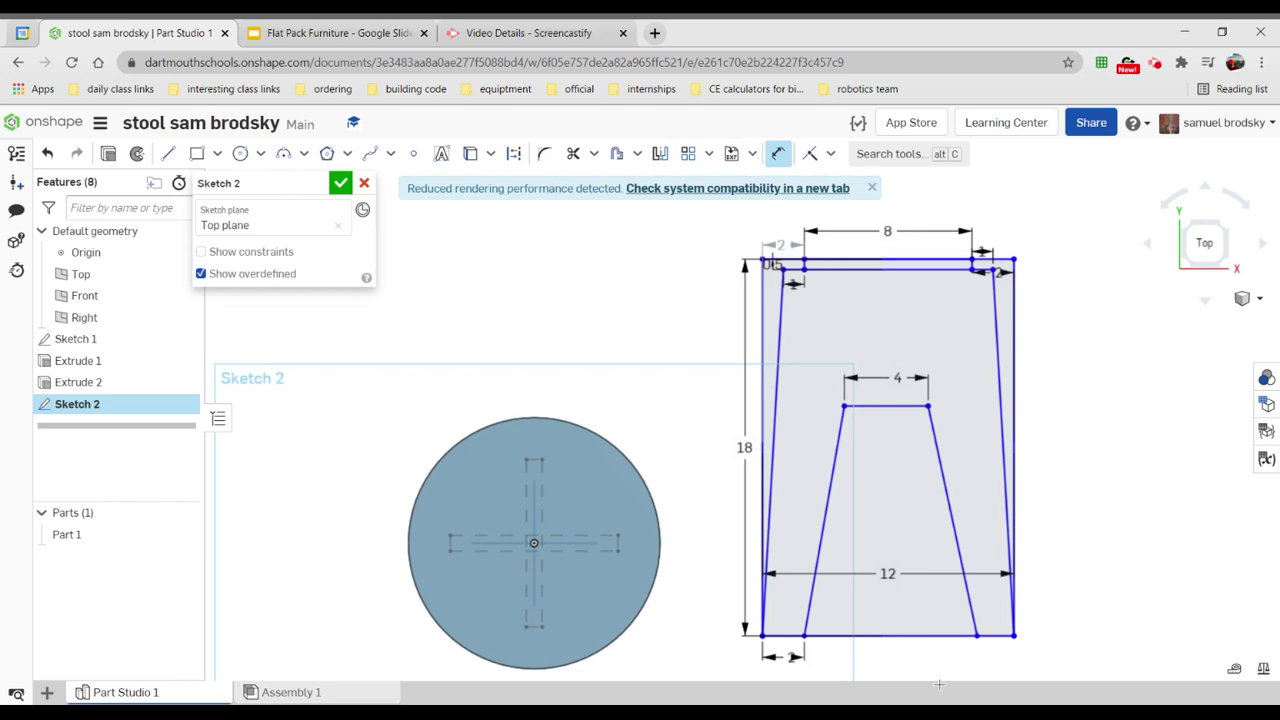
- Dimension the distance from the opening's lower-right endpoint to the leg's lower-right corner to 2 in
click(979, 637)
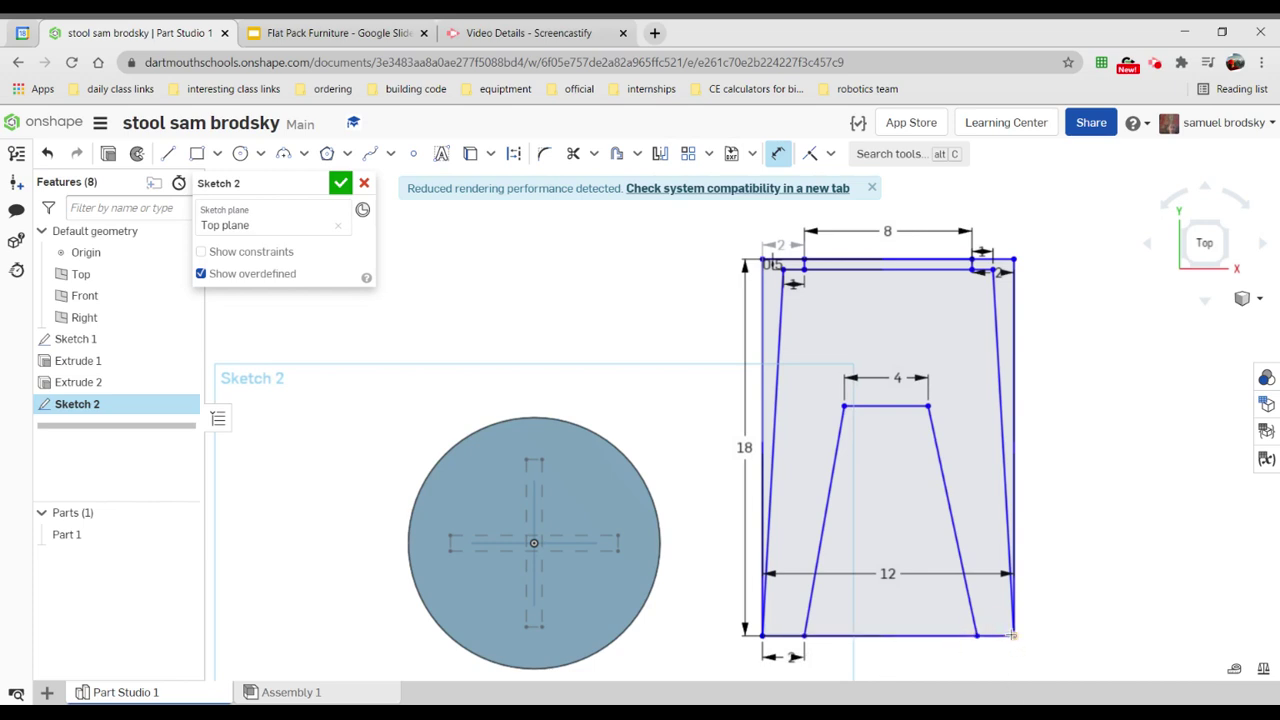
click(1013, 636)
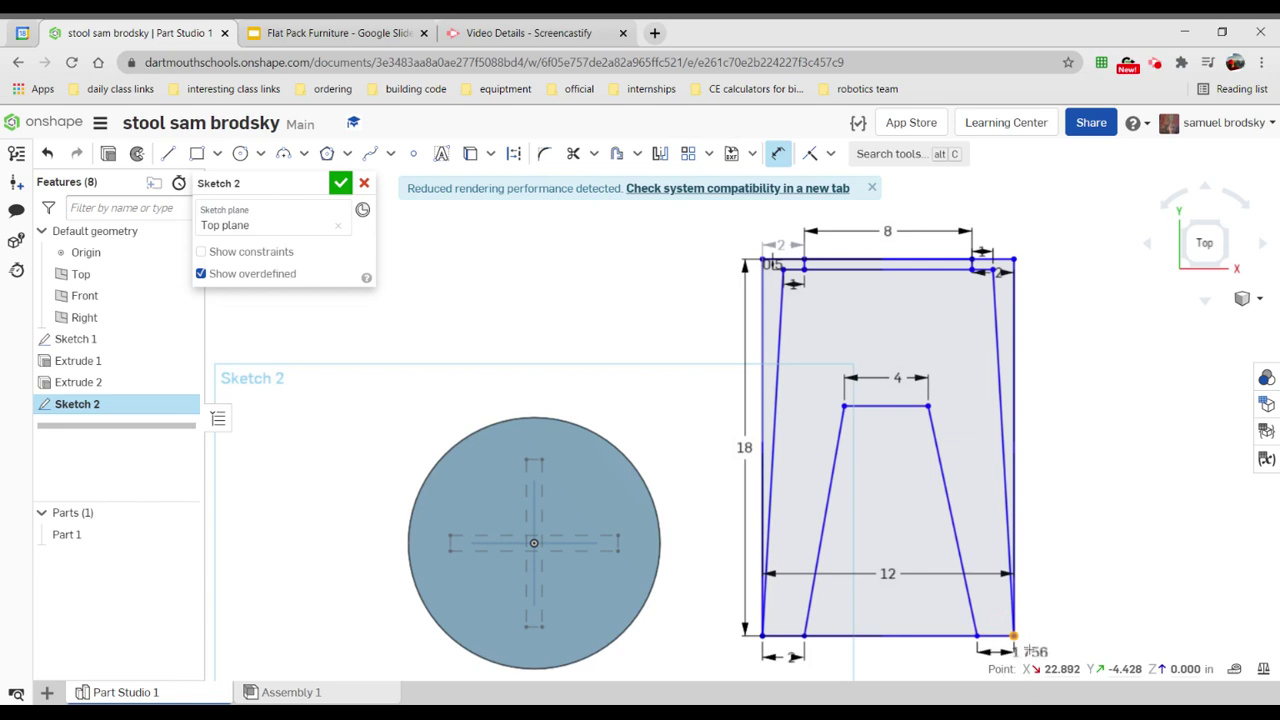
click(1049, 651)
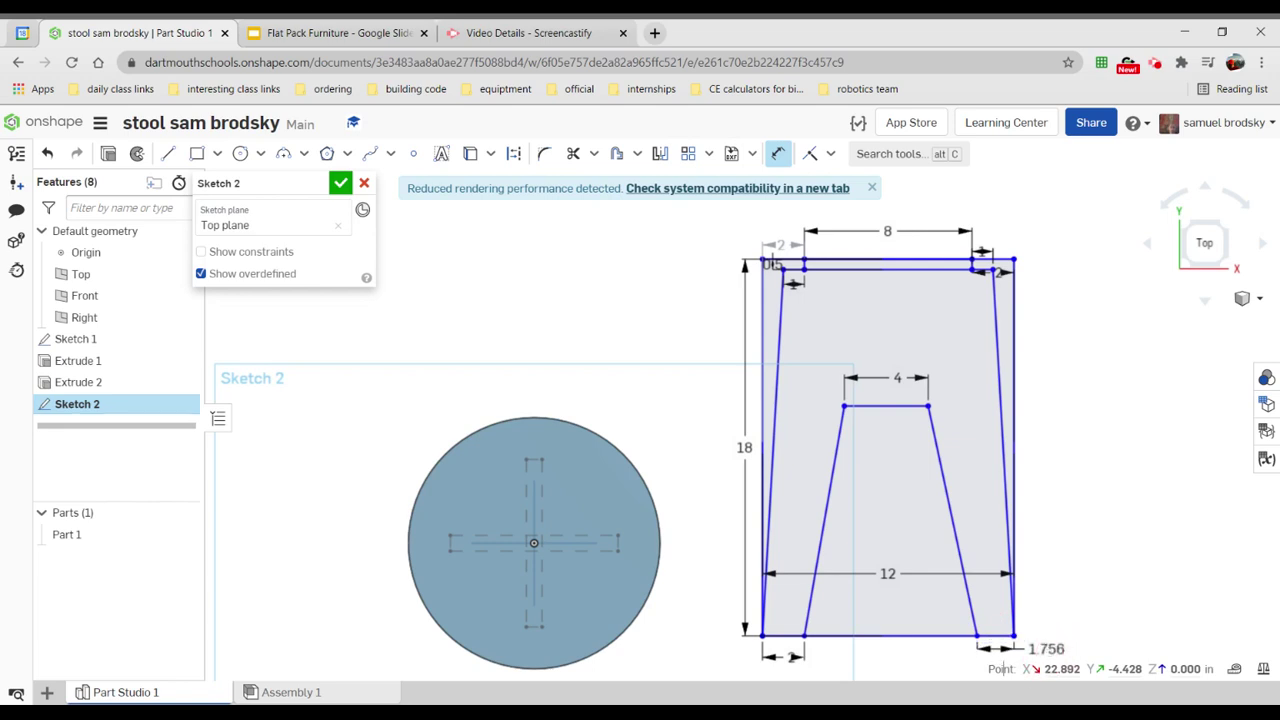
text(2)
key(Return)
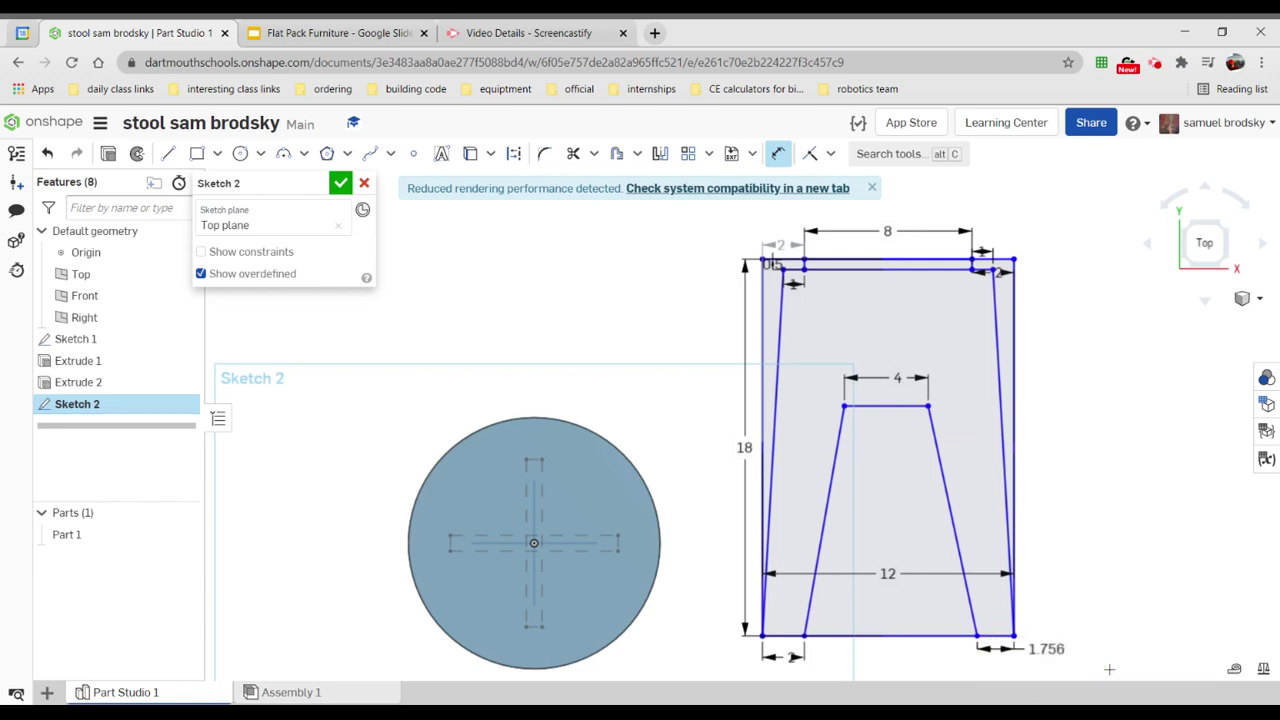
- Dimension the distance from the trapezoidal opening's upper line to the leg's bottom edge to 8 in
click(900, 409)
click(908, 635)
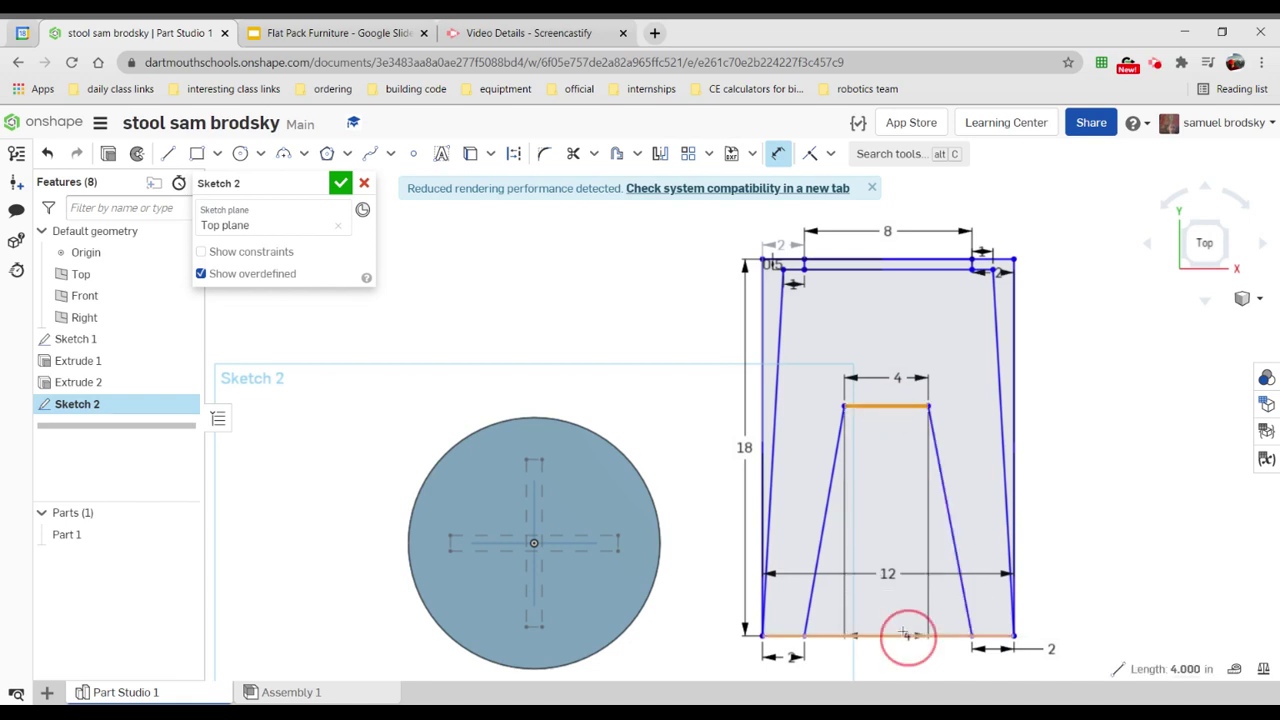
click(887, 536)
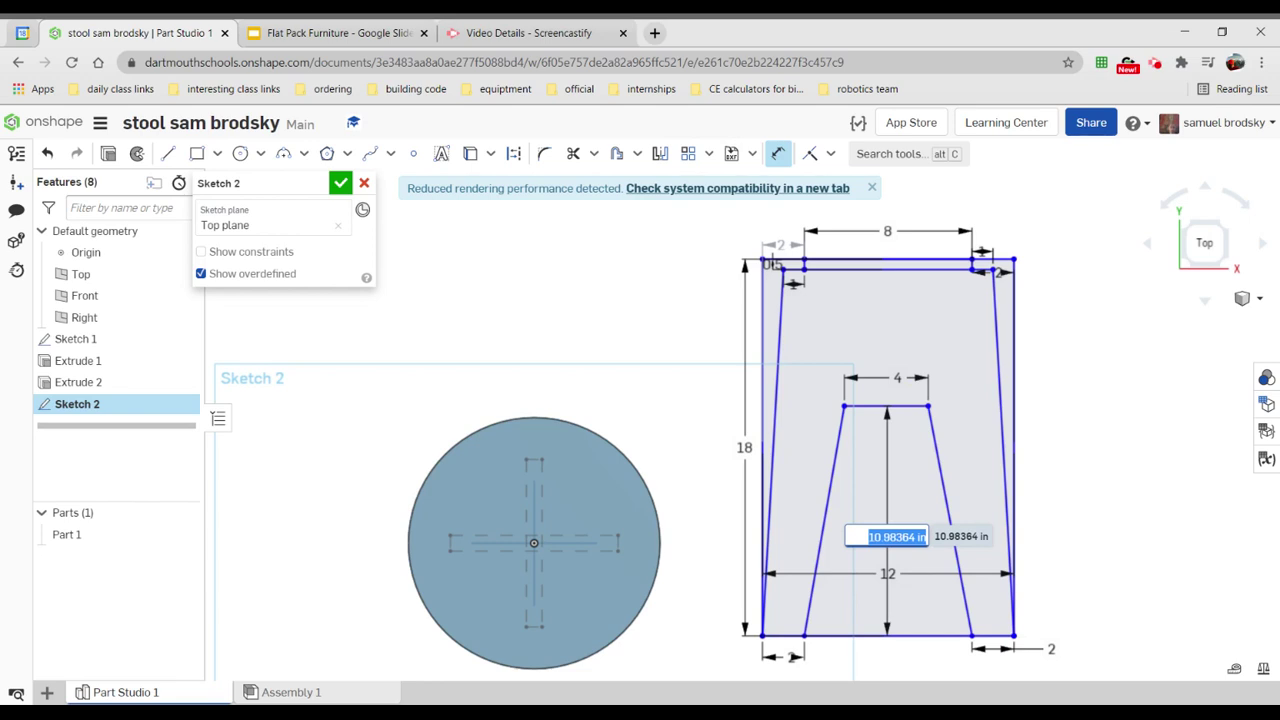
text(8)
key(Return)
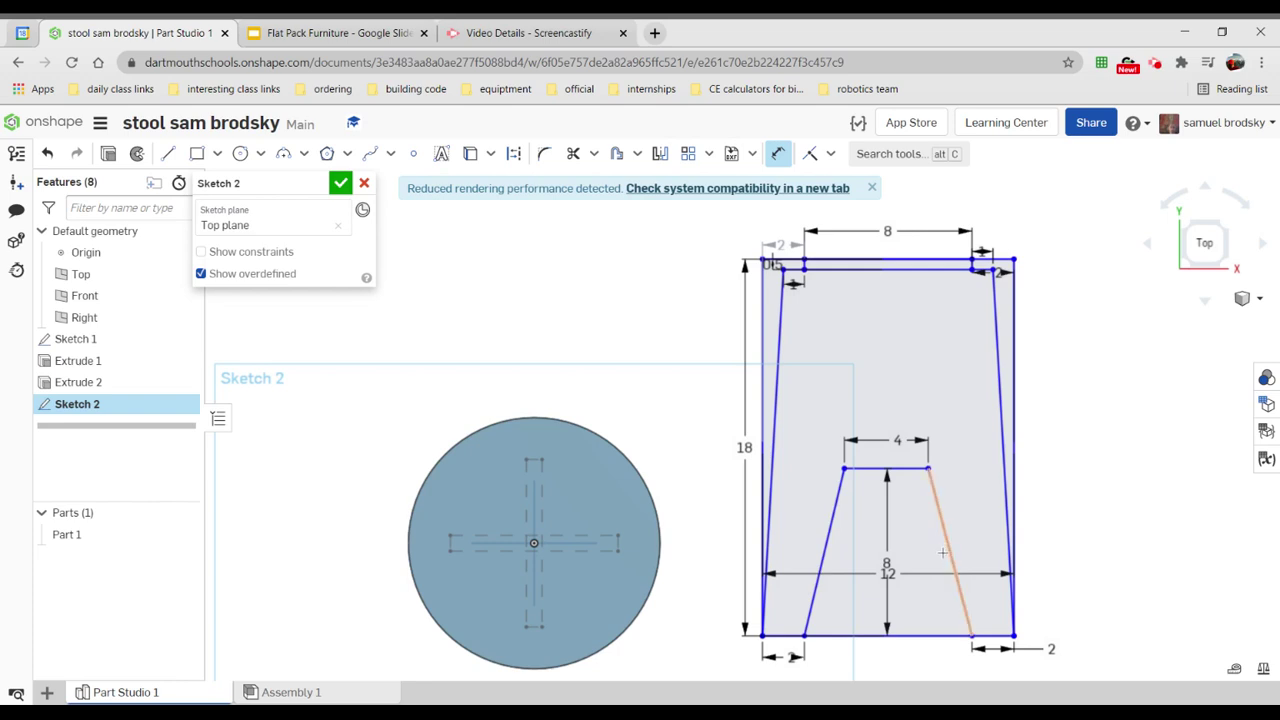
- Set the trapezoidal opening's height dimension to 10 in
click(779, 155)
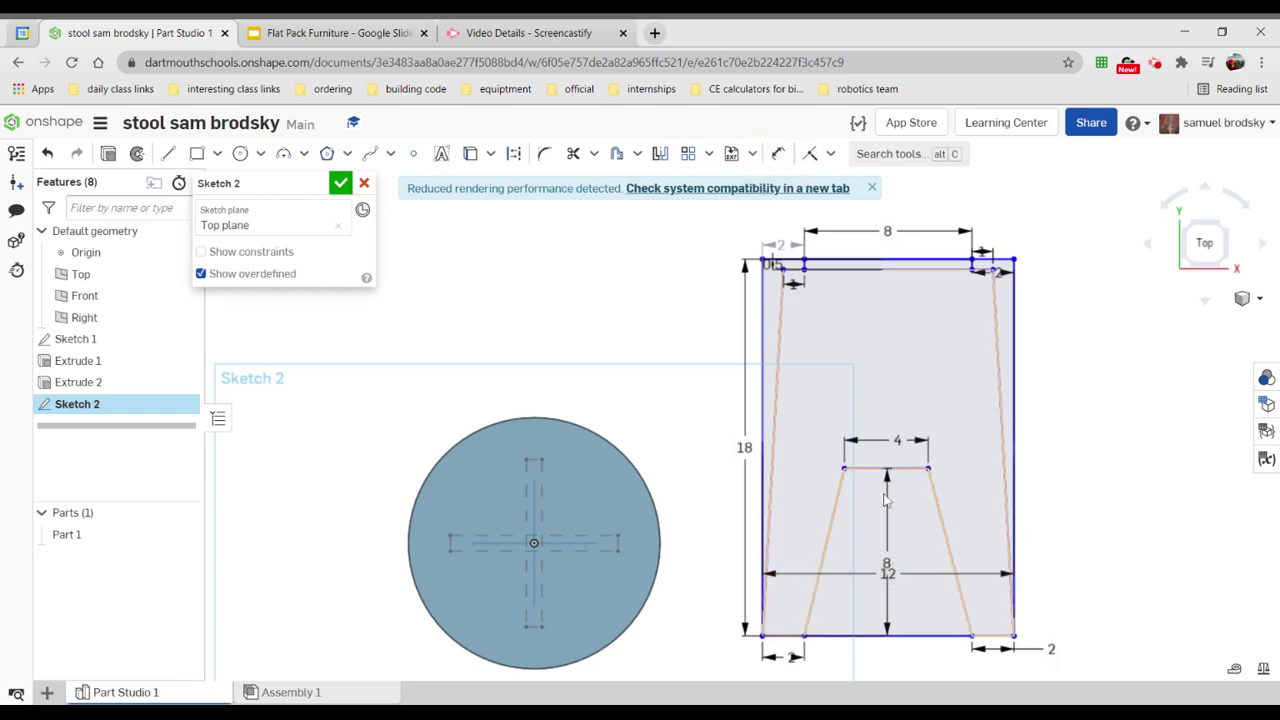
double_click(886, 564)
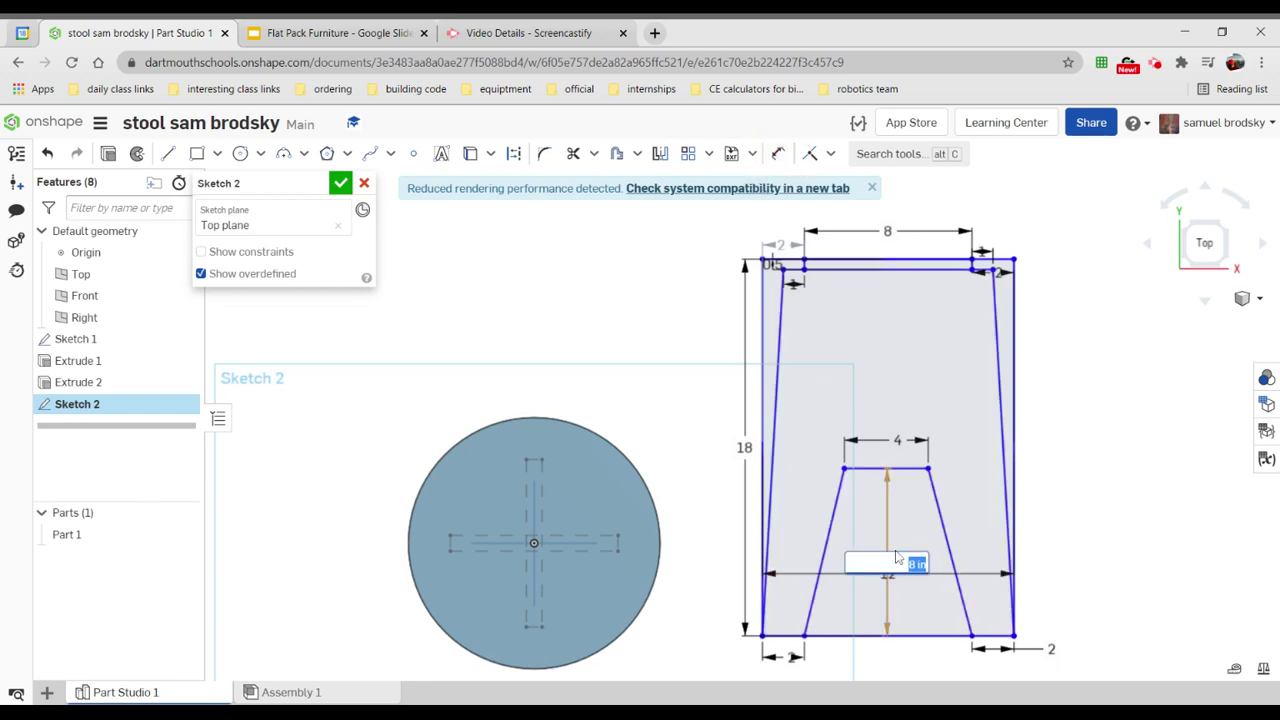
text(10)
key(Return)
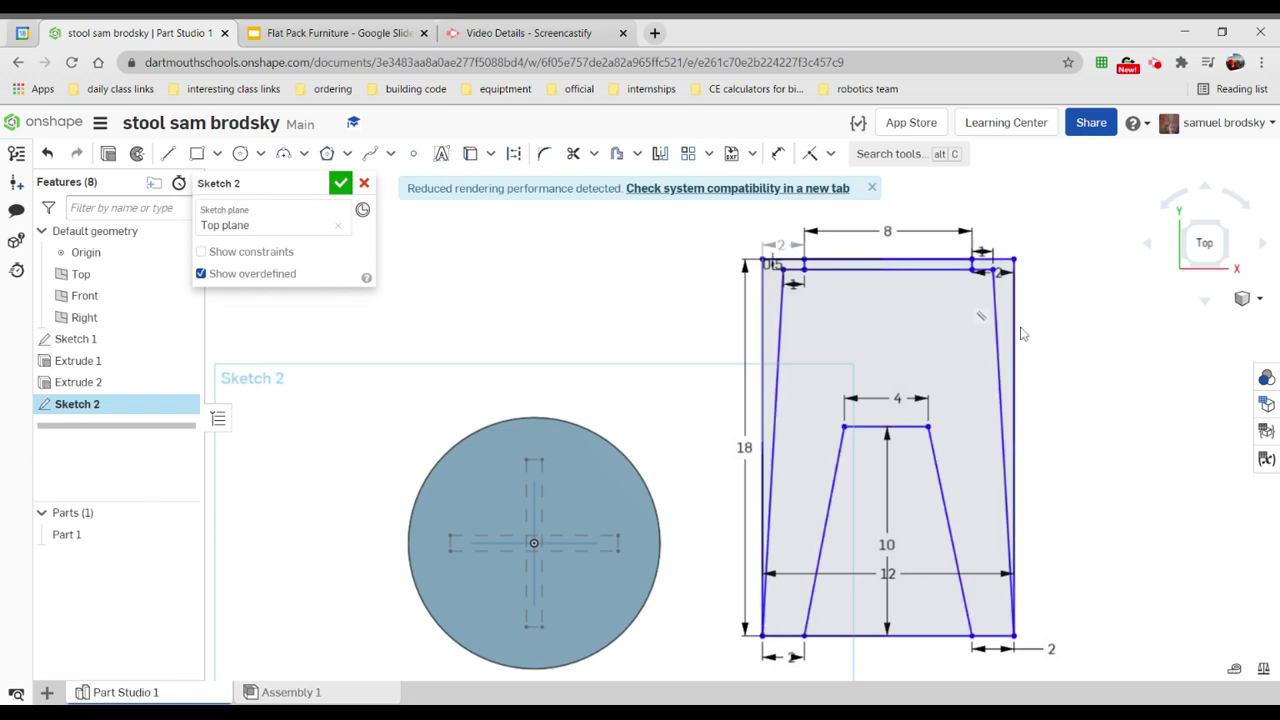
- Trim the line beneath the tab and the leftover top and side segments outside the leg's left taper
click(574, 154)
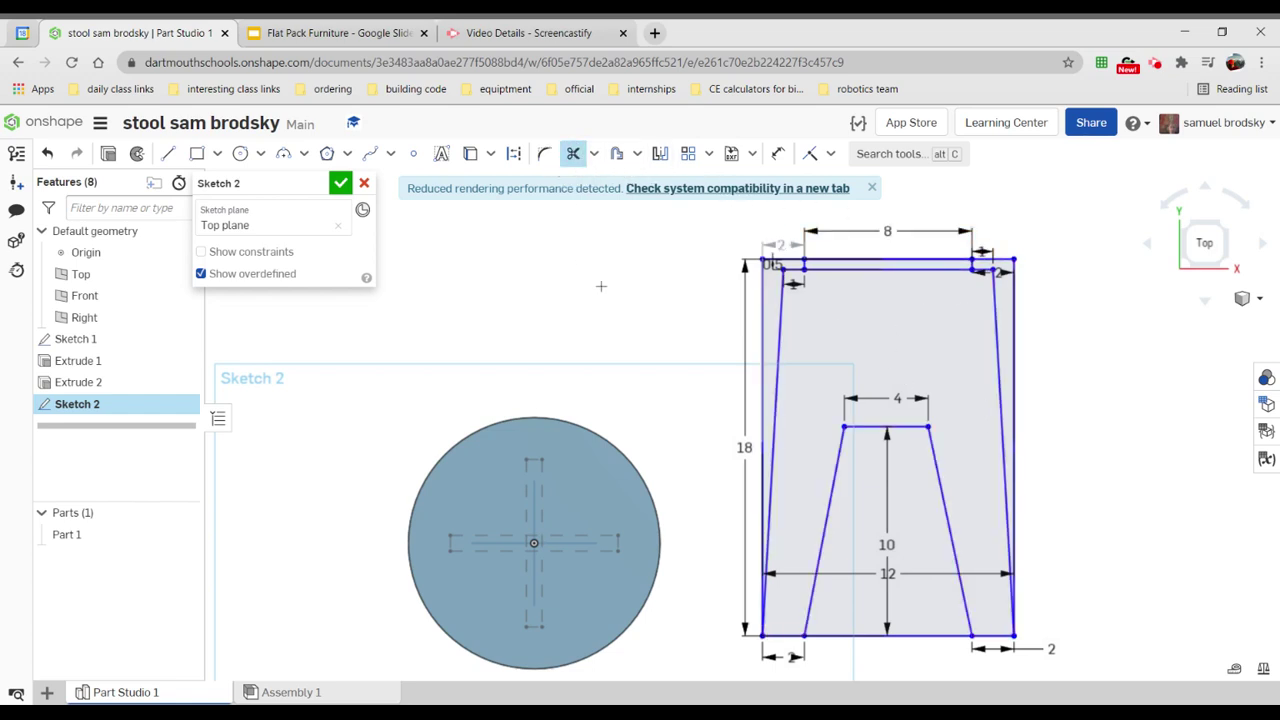
scroll(757, 282, up, 5)
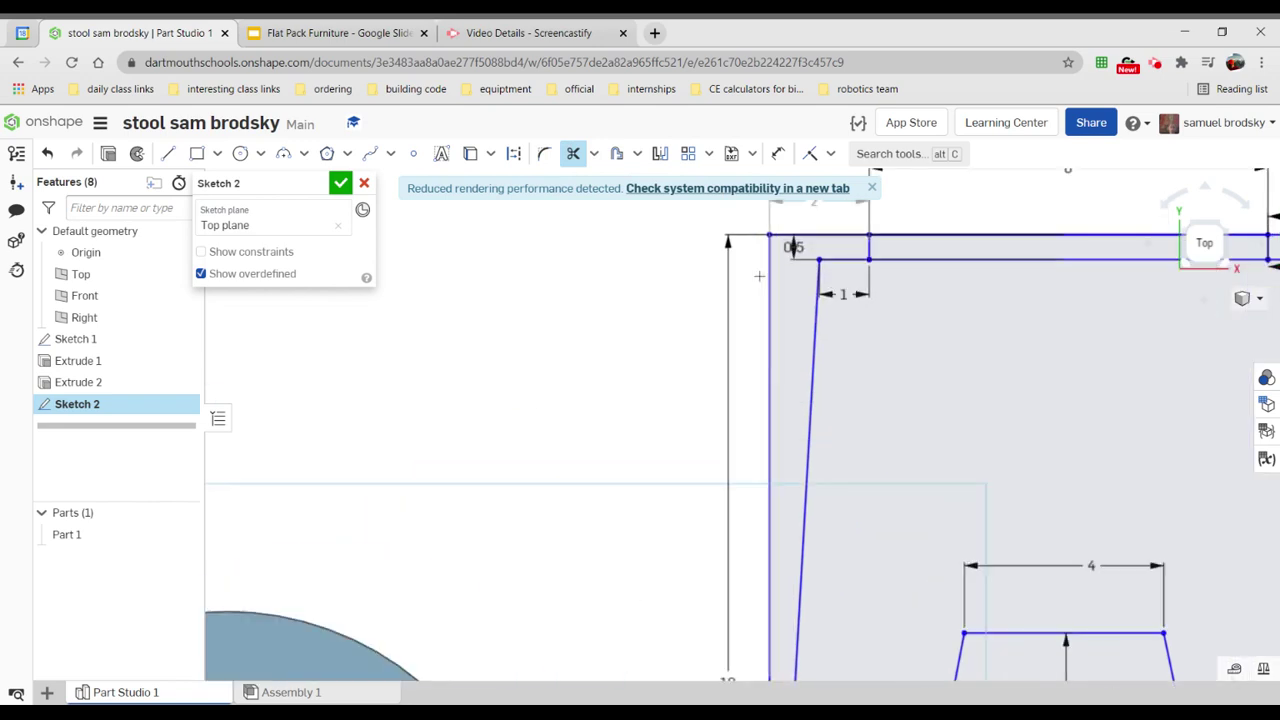
click(967, 255)
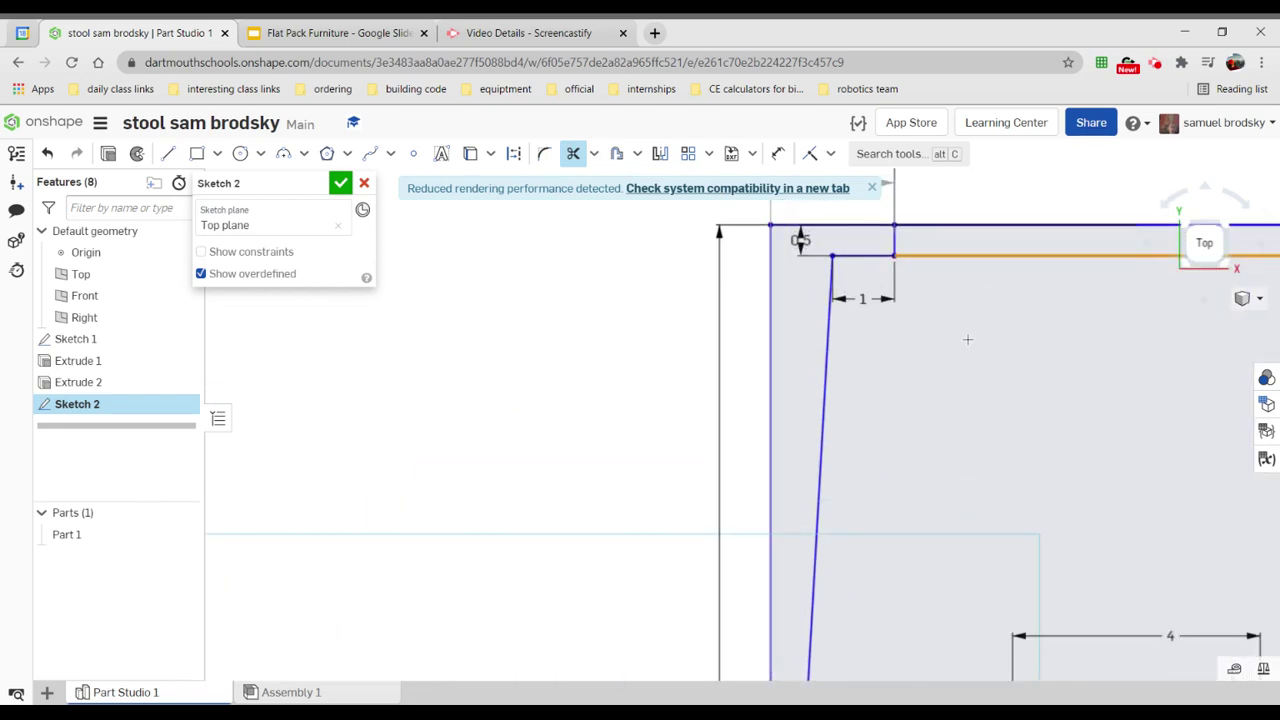
click(810, 222)
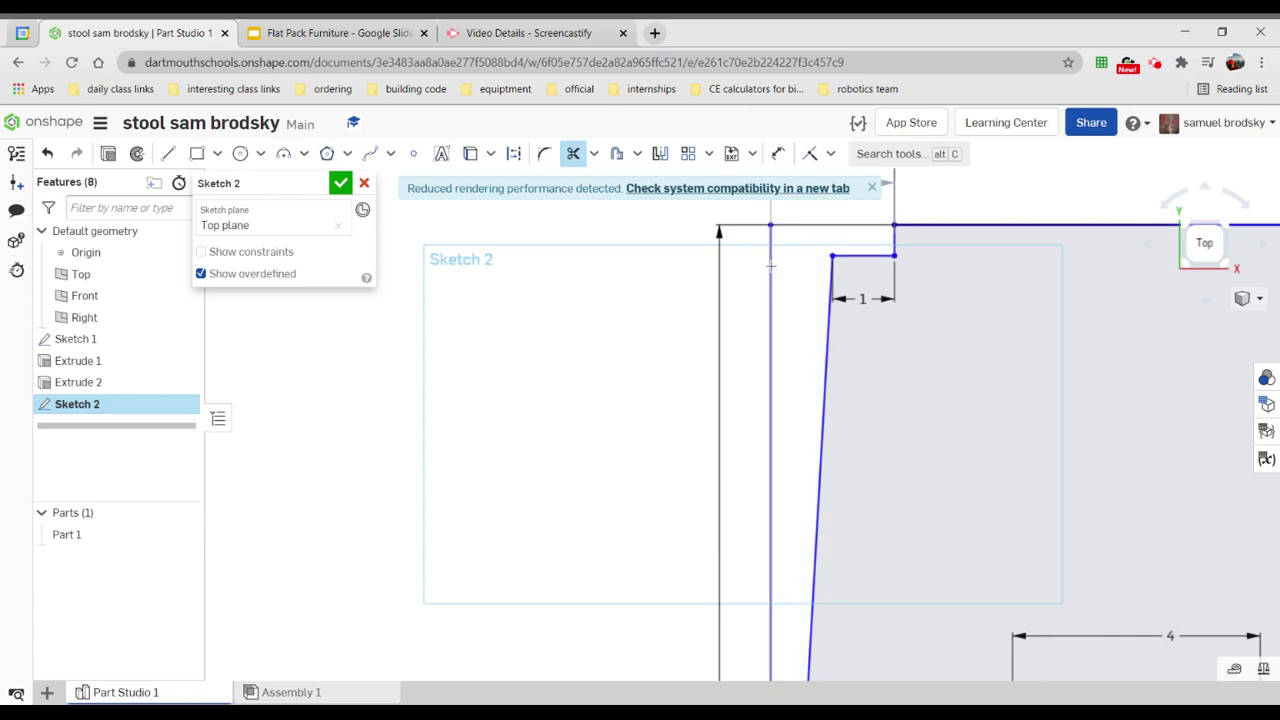
click(771, 267)
- Trim the leftover top segment and vertical side line outside the leg's right taper
scroll(777, 300, down, 5)
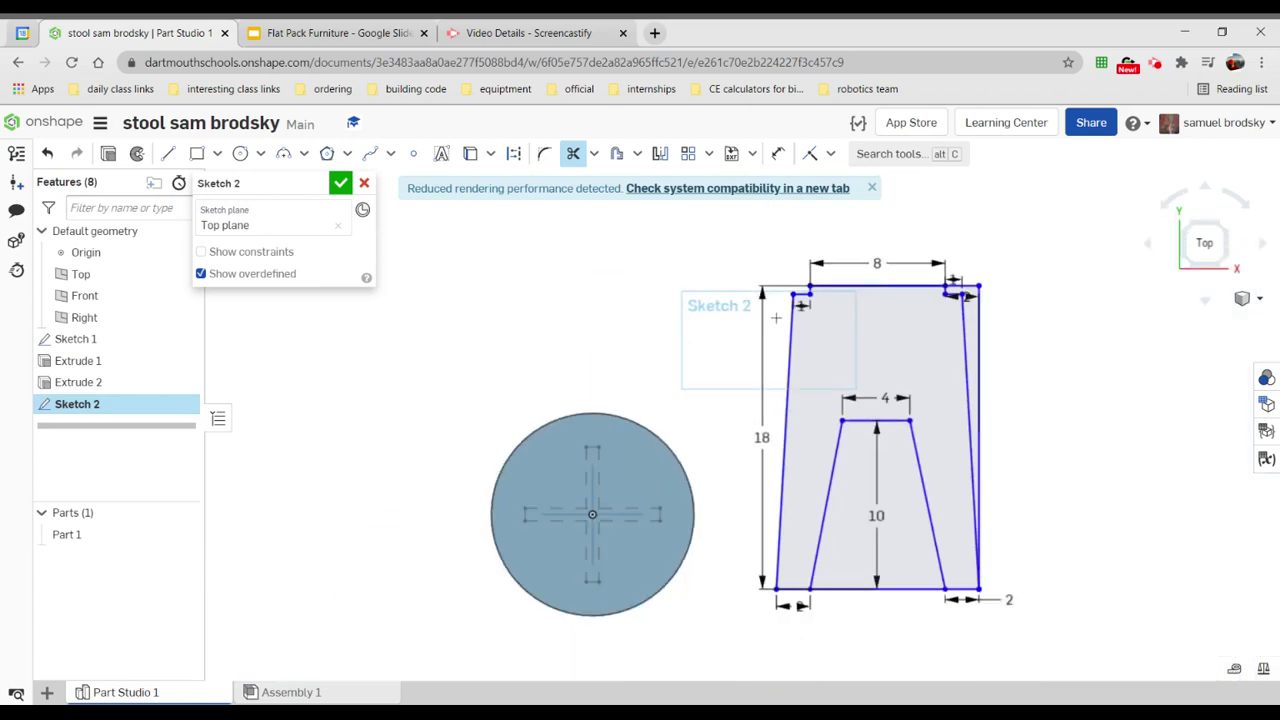
scroll(970, 323, up, 5)
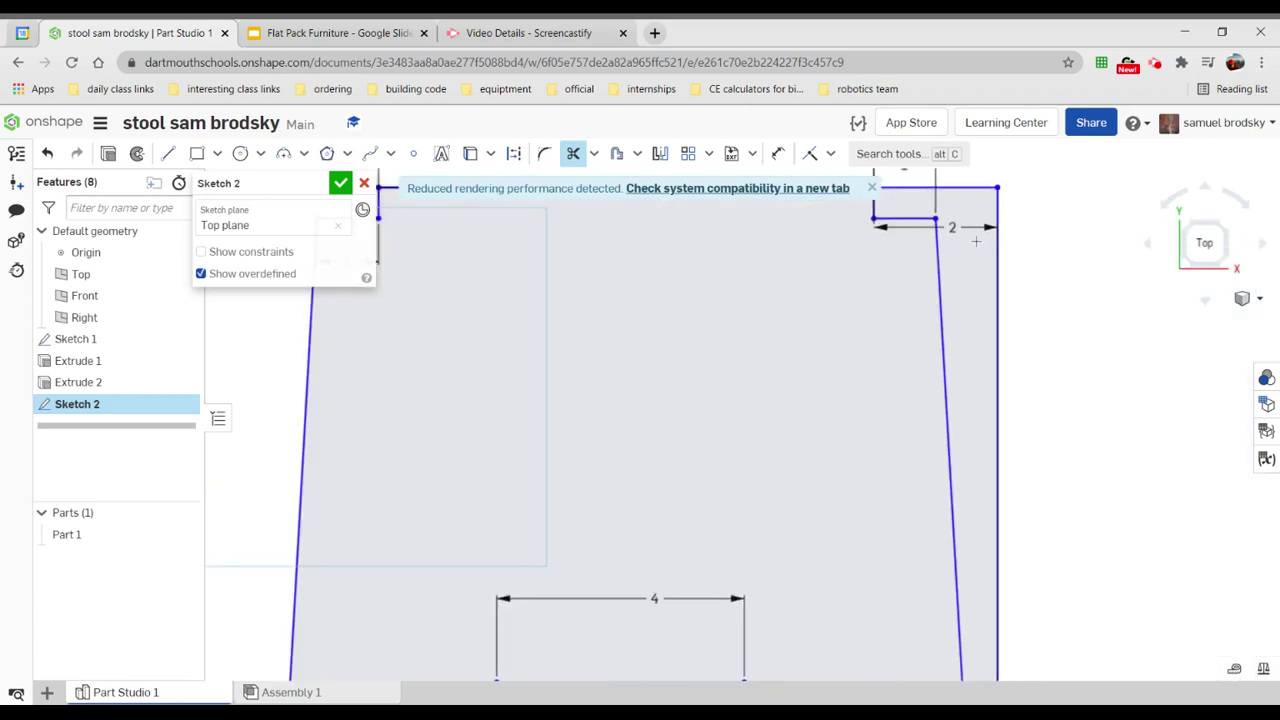
click(966, 187)
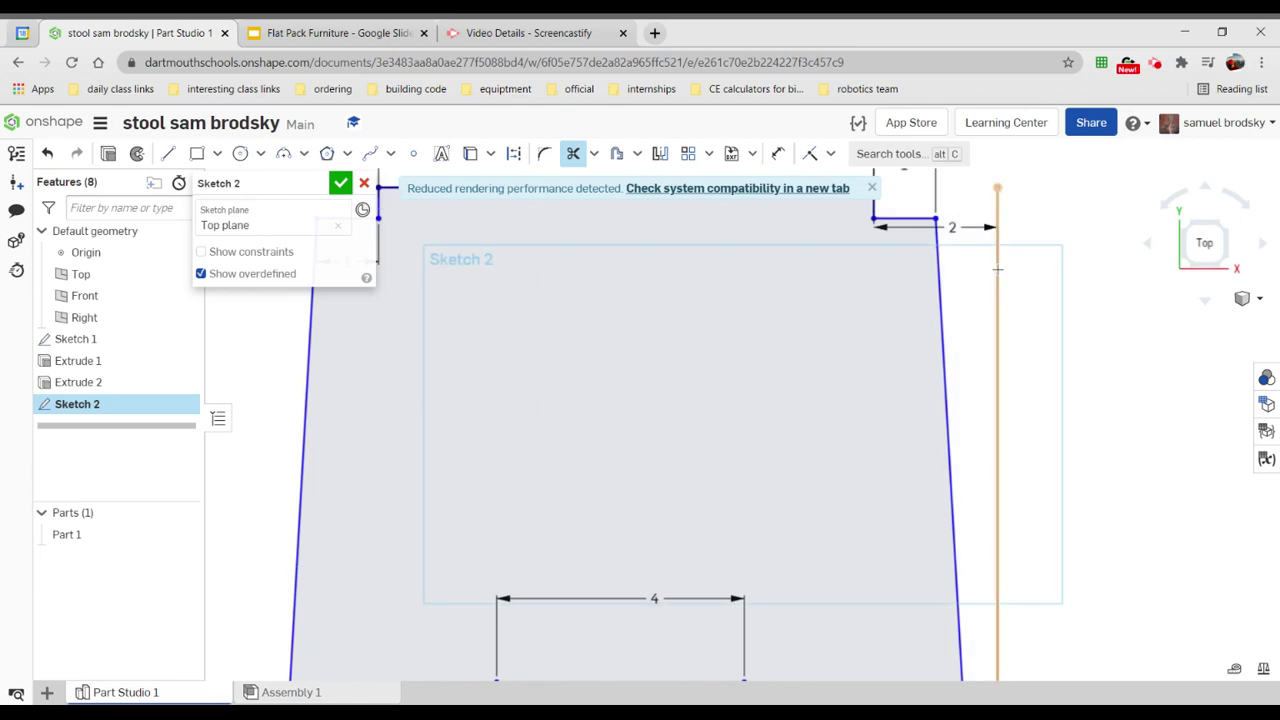
click(995, 330)
scroll(978, 390, down, 3)
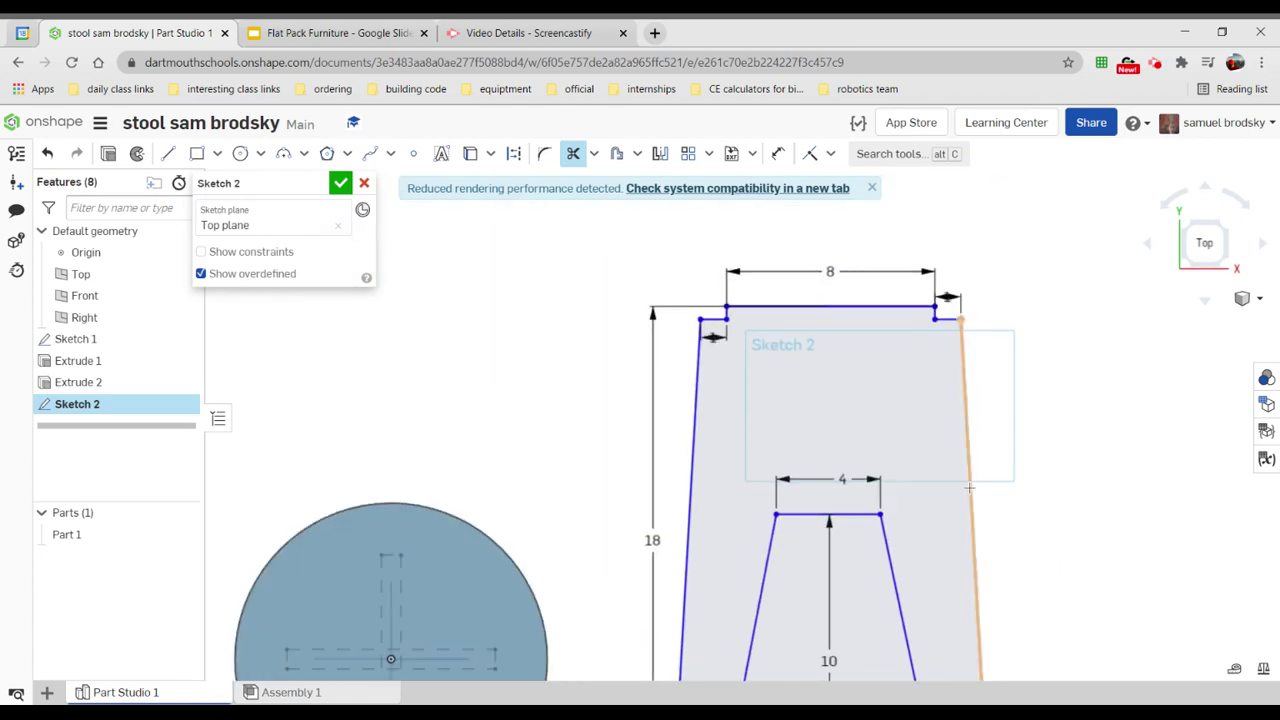
- Trim the bottom edge between the two sides of the trapezoidal opening and finish the leg sketch
scroll(976, 400, down, 3)
scroll(950, 600, up, 3)
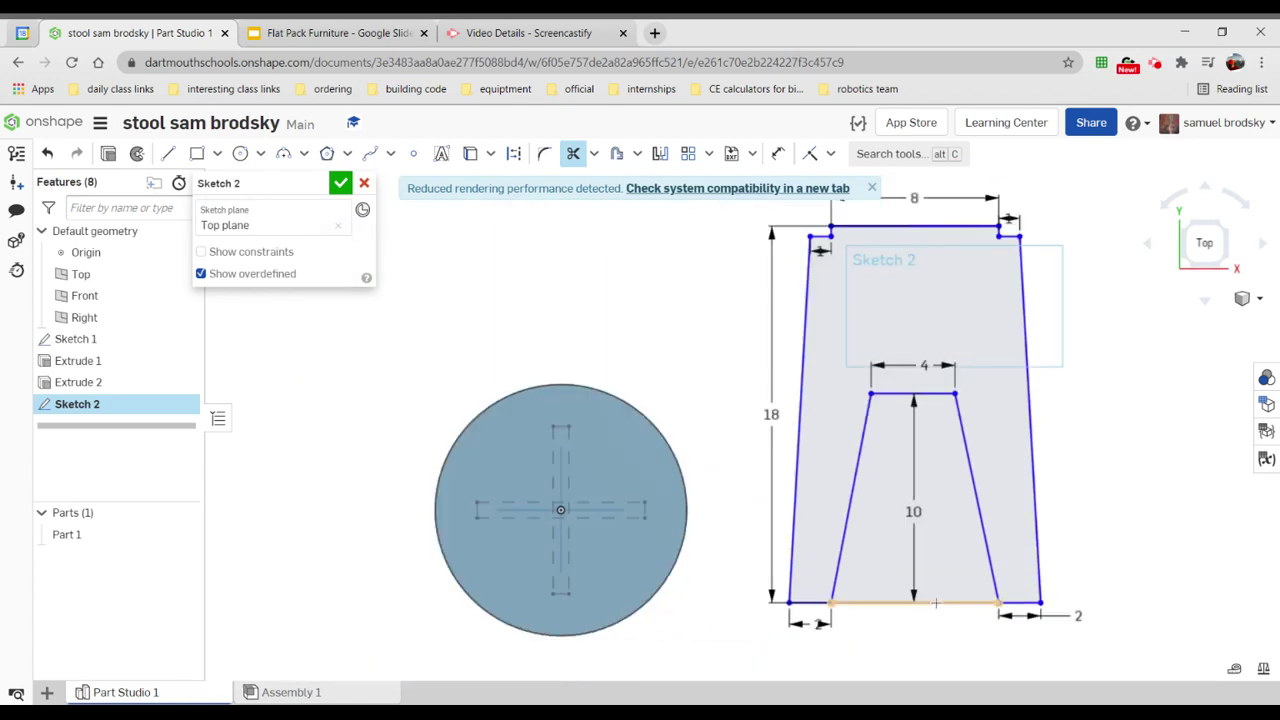
click(957, 605)
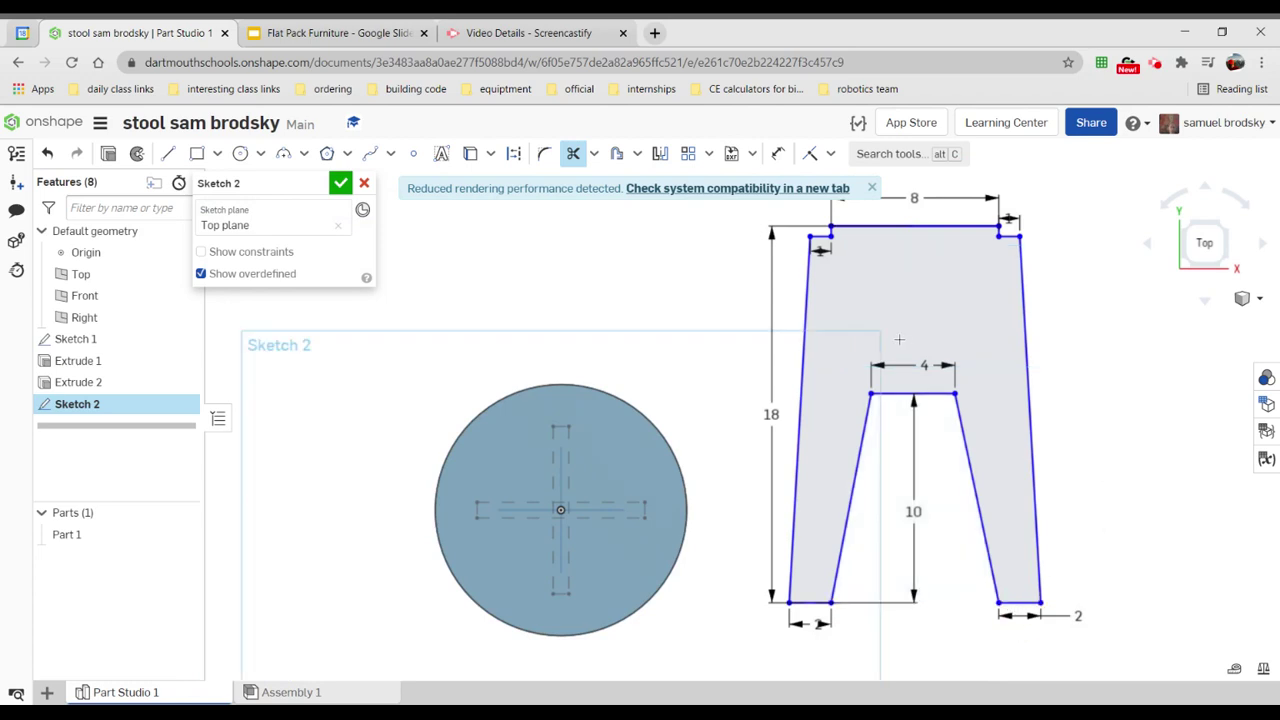
click(573, 154)
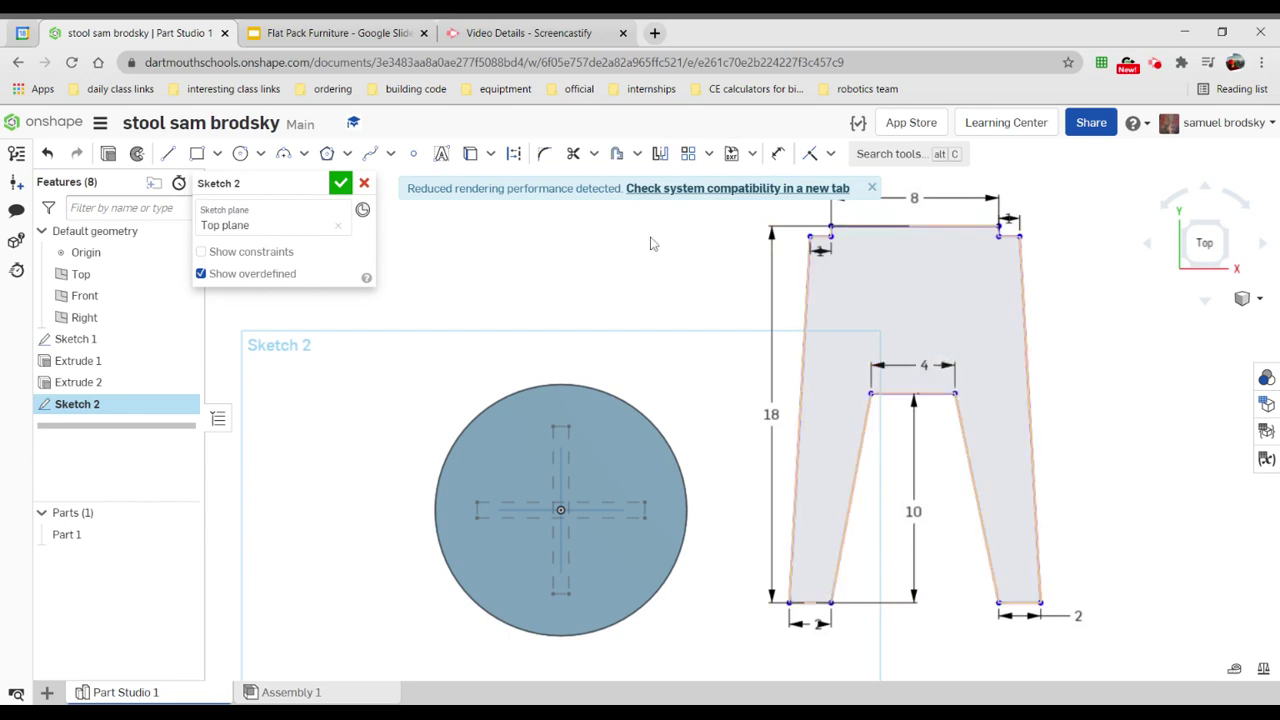
click(341, 182)
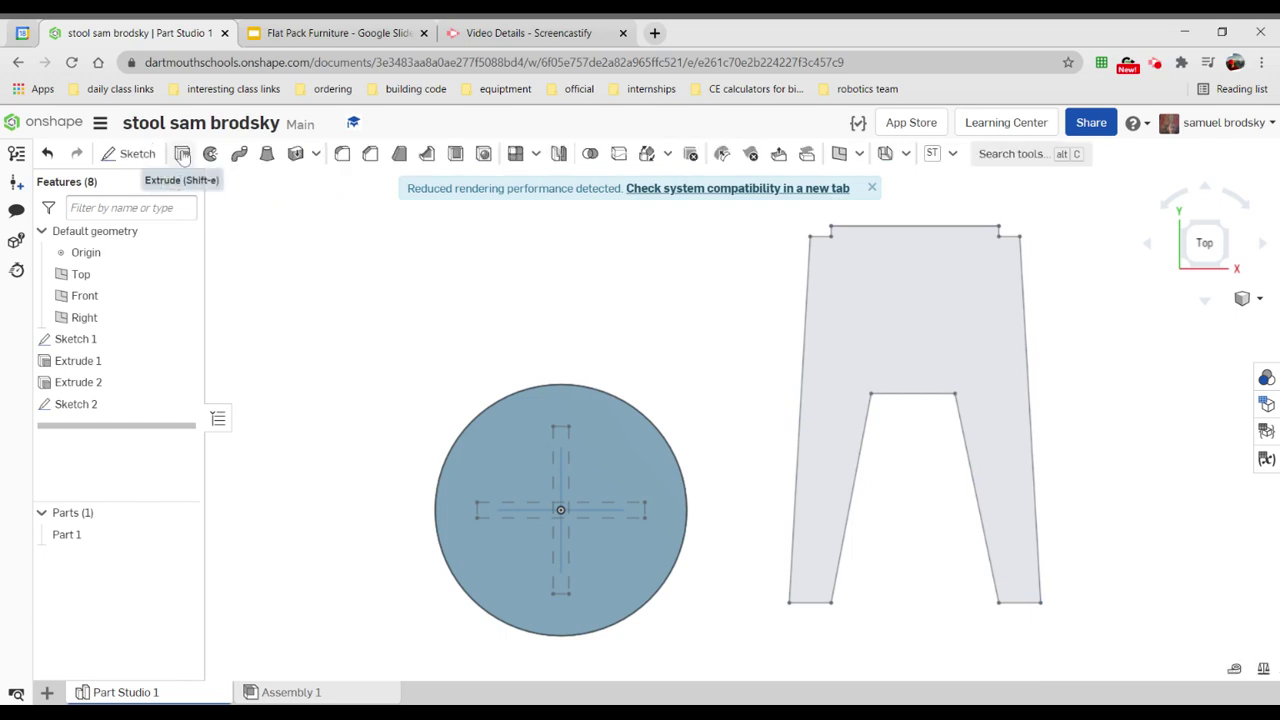
- Extrude the leg profile as a new solid with a blind depth of 0.75 in
click(182, 153)
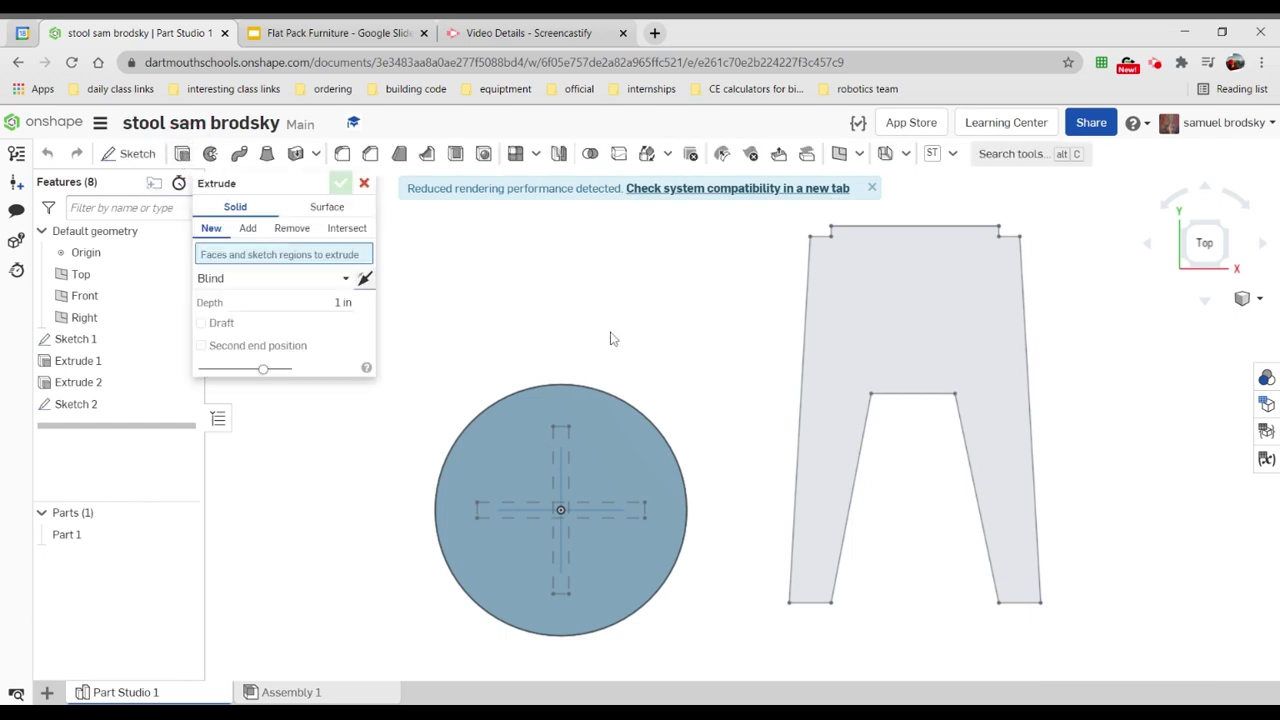
click(851, 323)
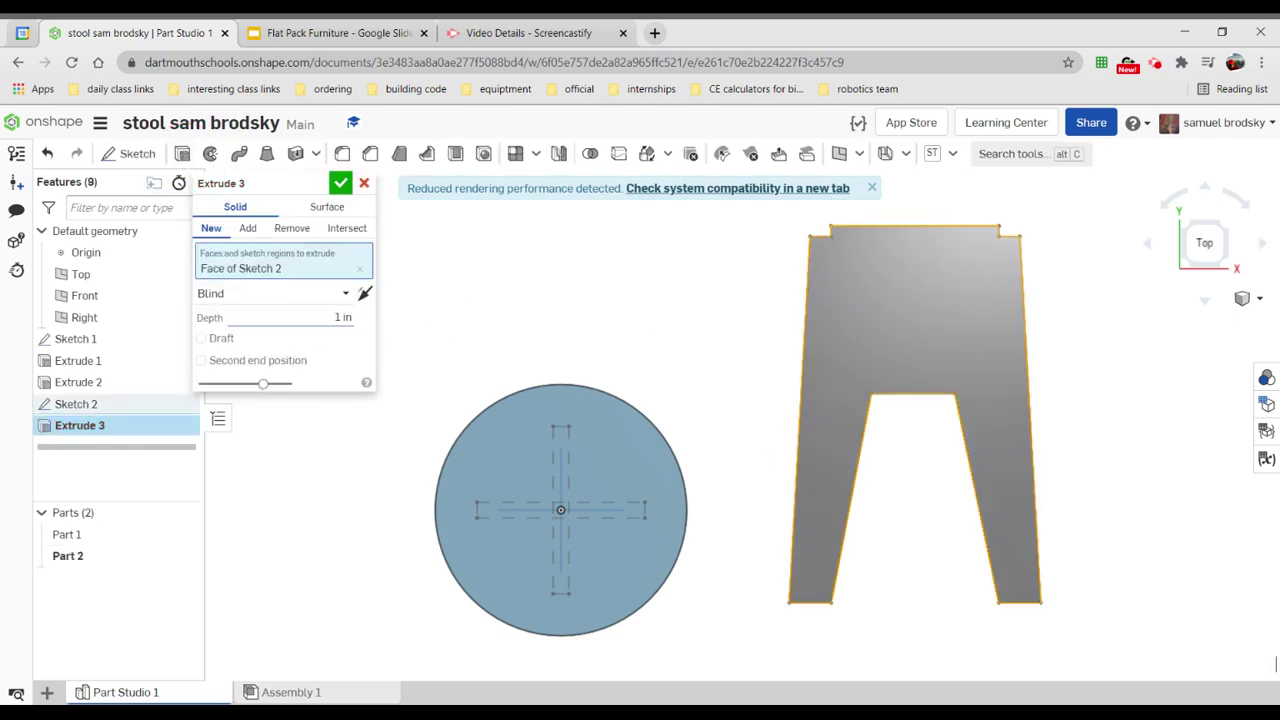
click(342, 317)
key(BackSpace)
text(.75)
key(Return)
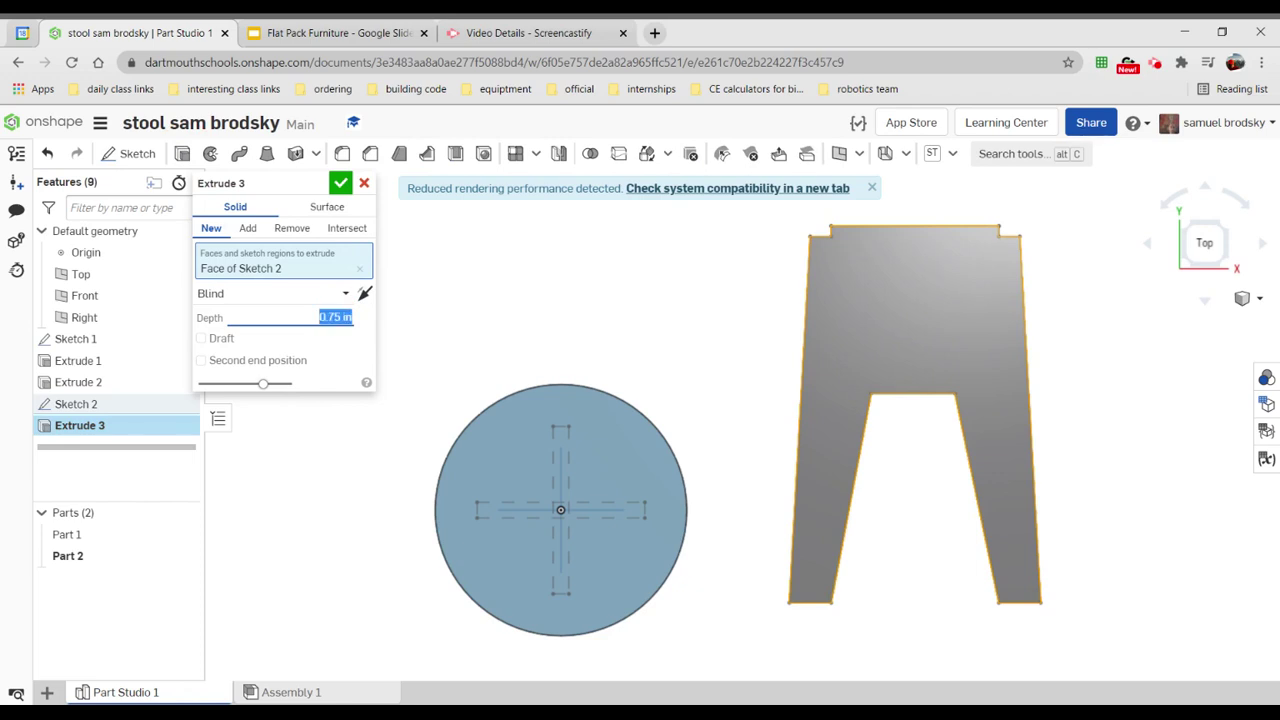
click(341, 183)
- Reopen Sketch 2, the leg's sketch, for editing in the Top view
click(706, 325)
right_drag(706, 325, 850, 330)
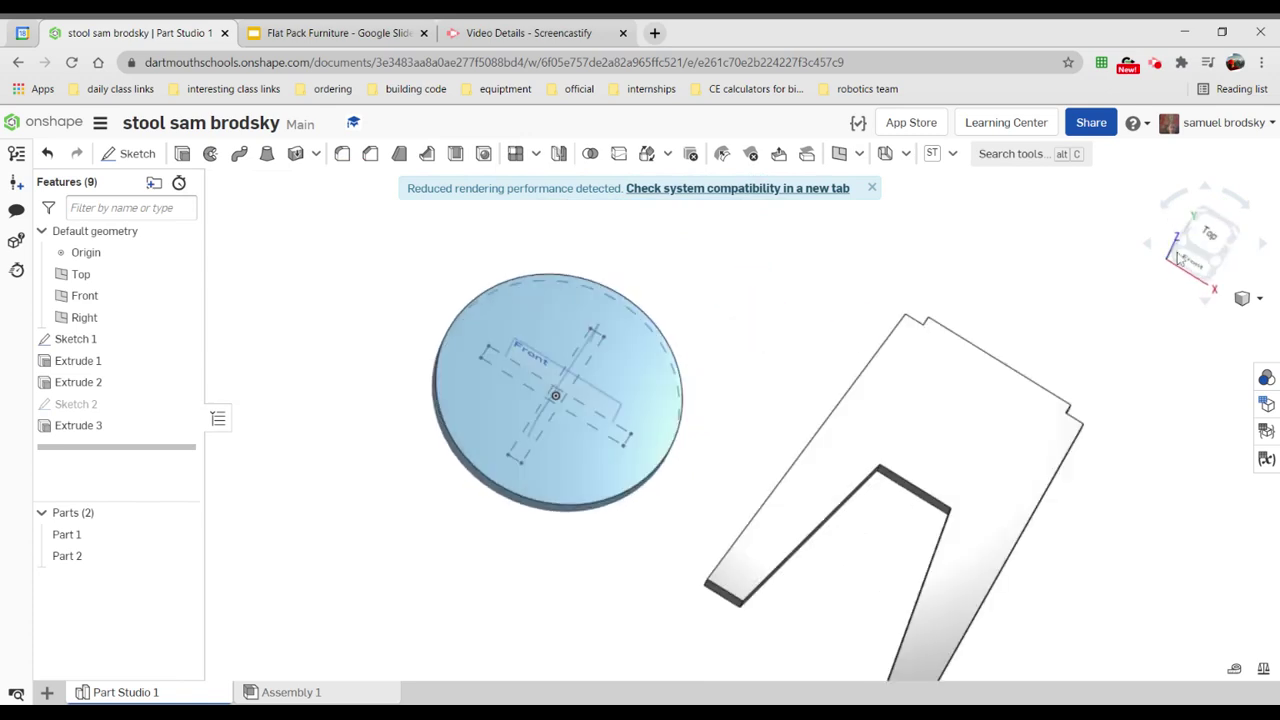
click(1205, 232)
scroll(1052, 342, down, 3)
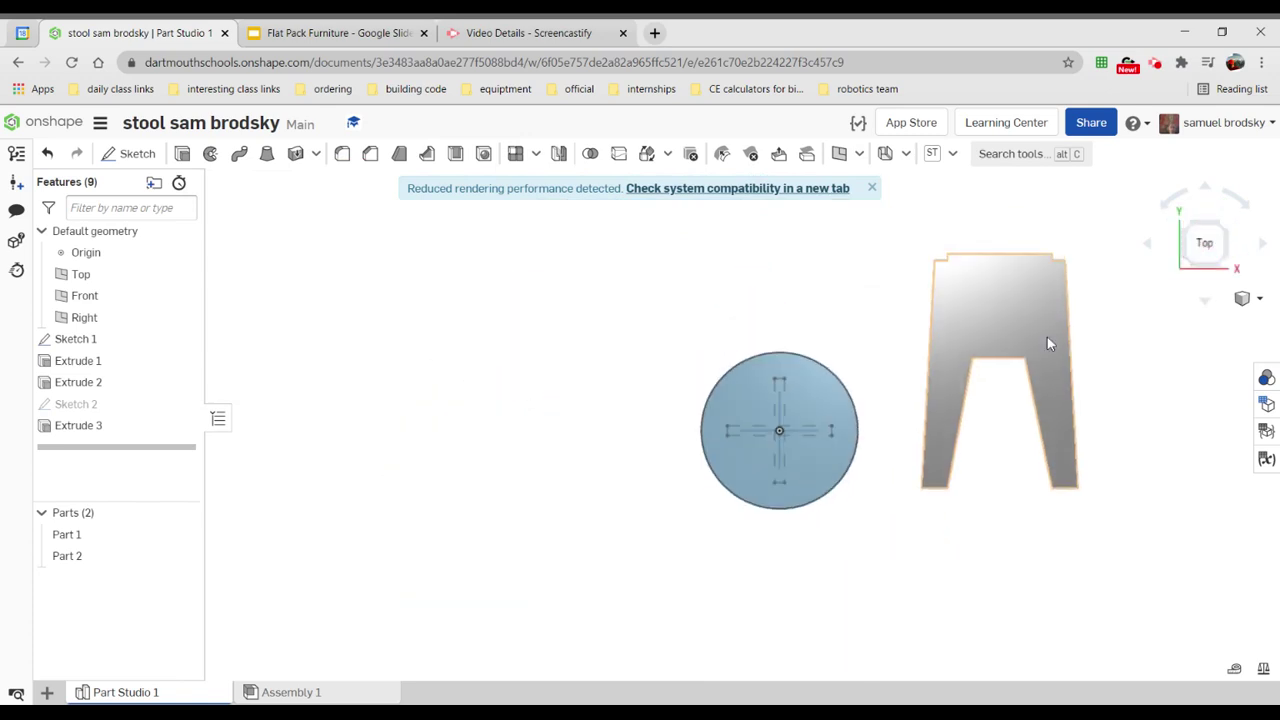
middle_drag(1046, 342, 752, 400)
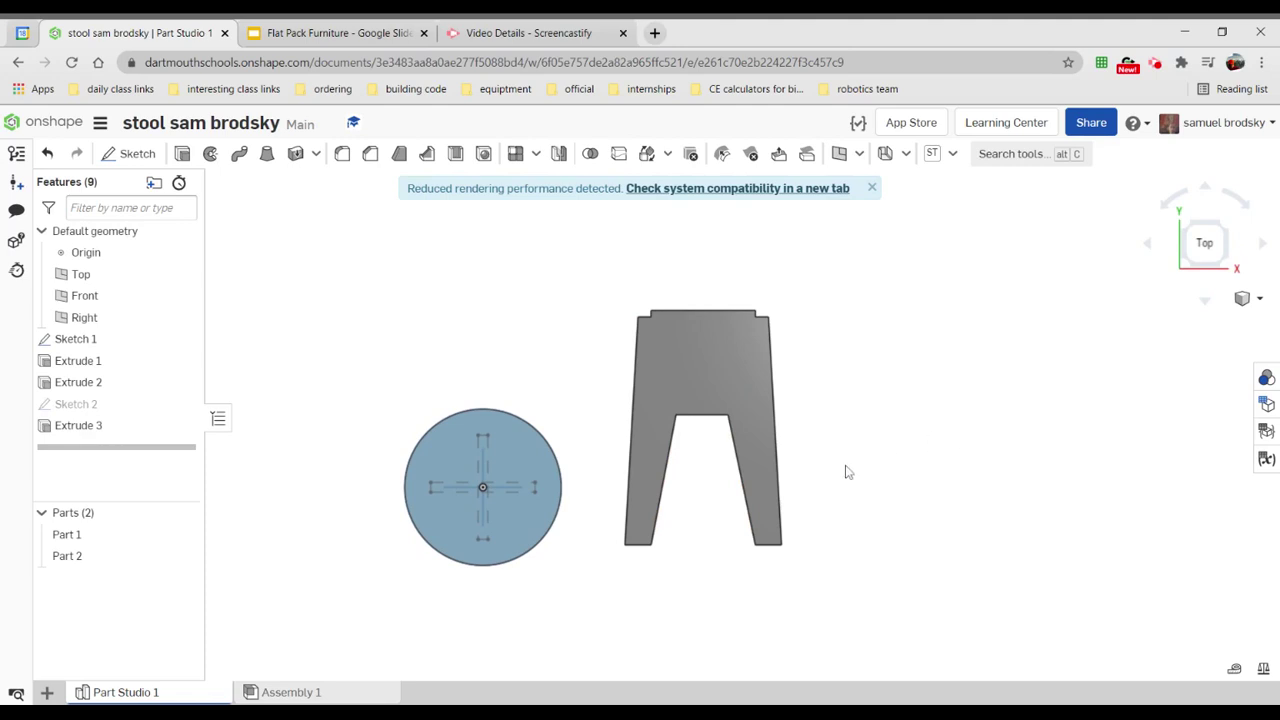
click(102, 407)
double_click(102, 407)
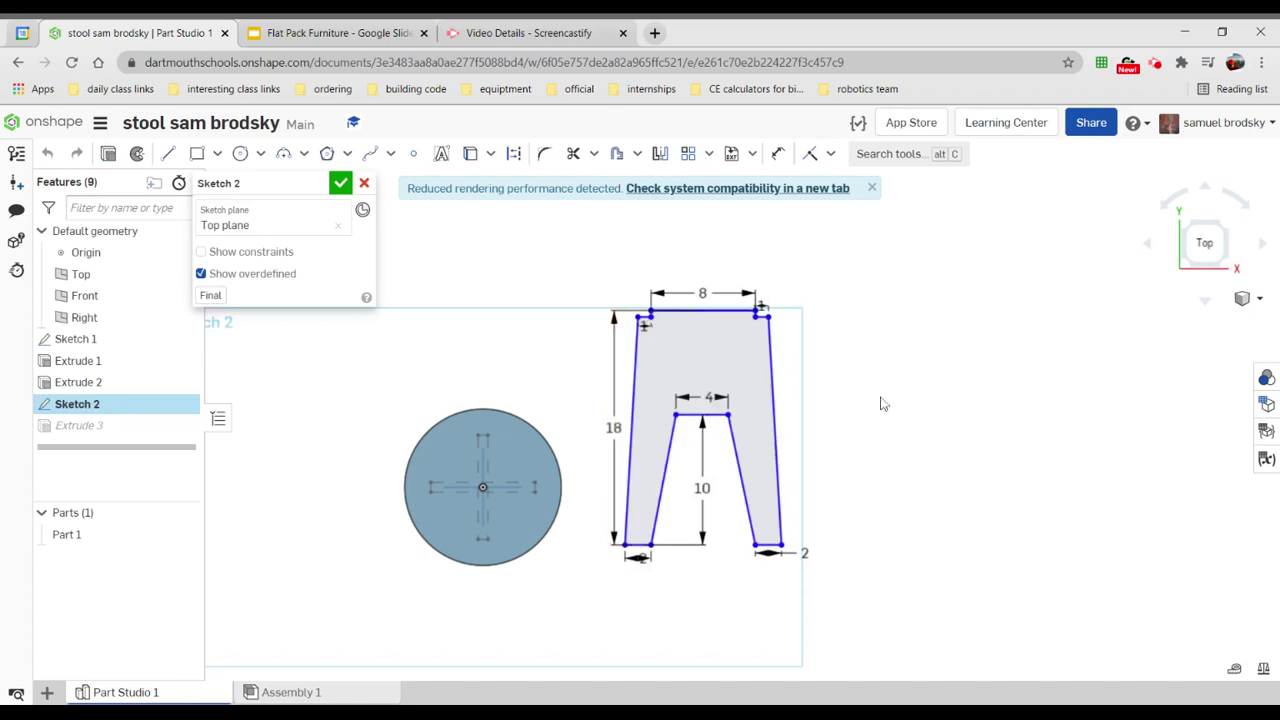
- Copy the entire leg profile and paste the duplicate to the right of the original within the same sketch
drag(590, 278, 904, 640)
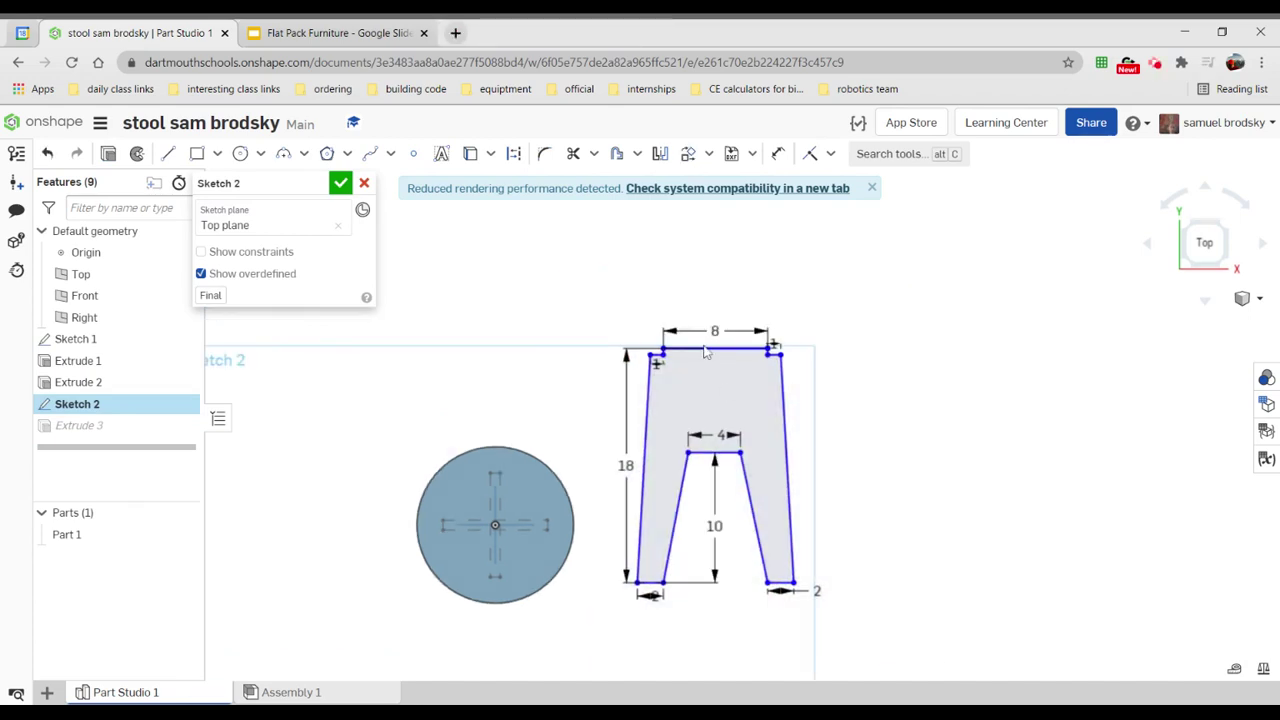
mouse_move(600, 308)
mouse_down()
mouse_move(791, 611)
mouse_move(843, 619)
mouse_move(850, 550)
mouse_up()
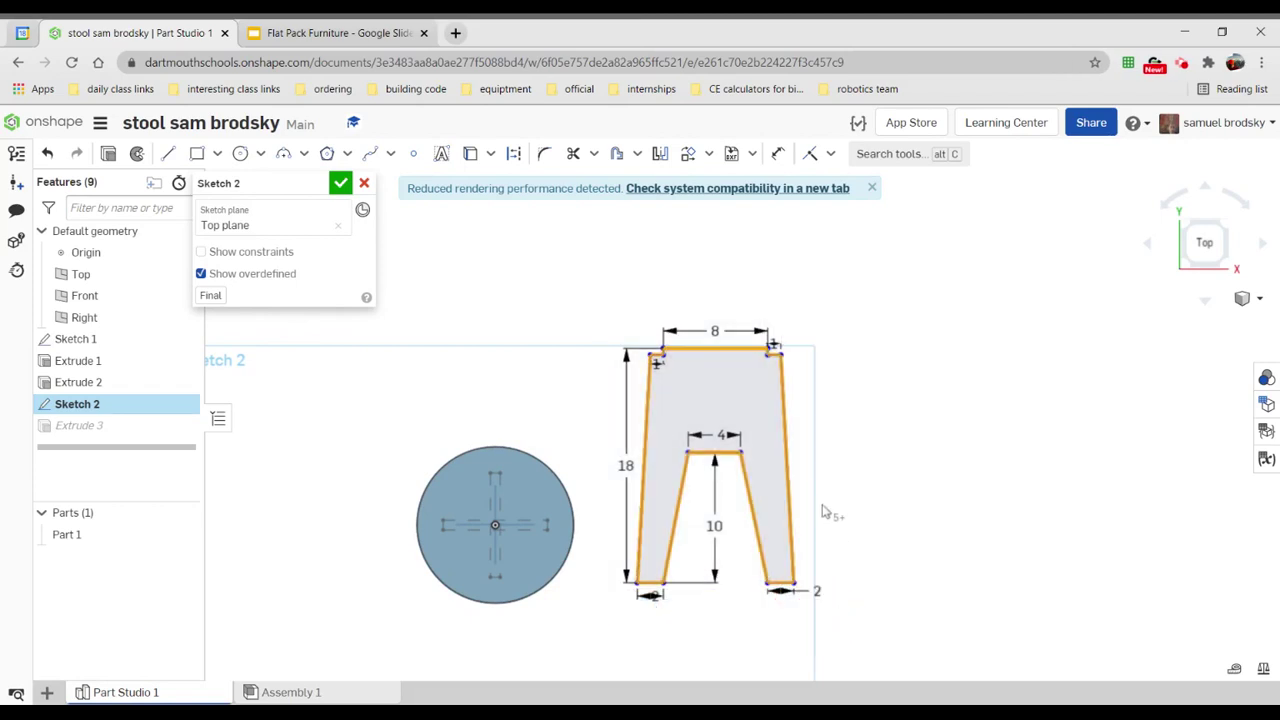
key(ctrl+v)
click(895, 455)
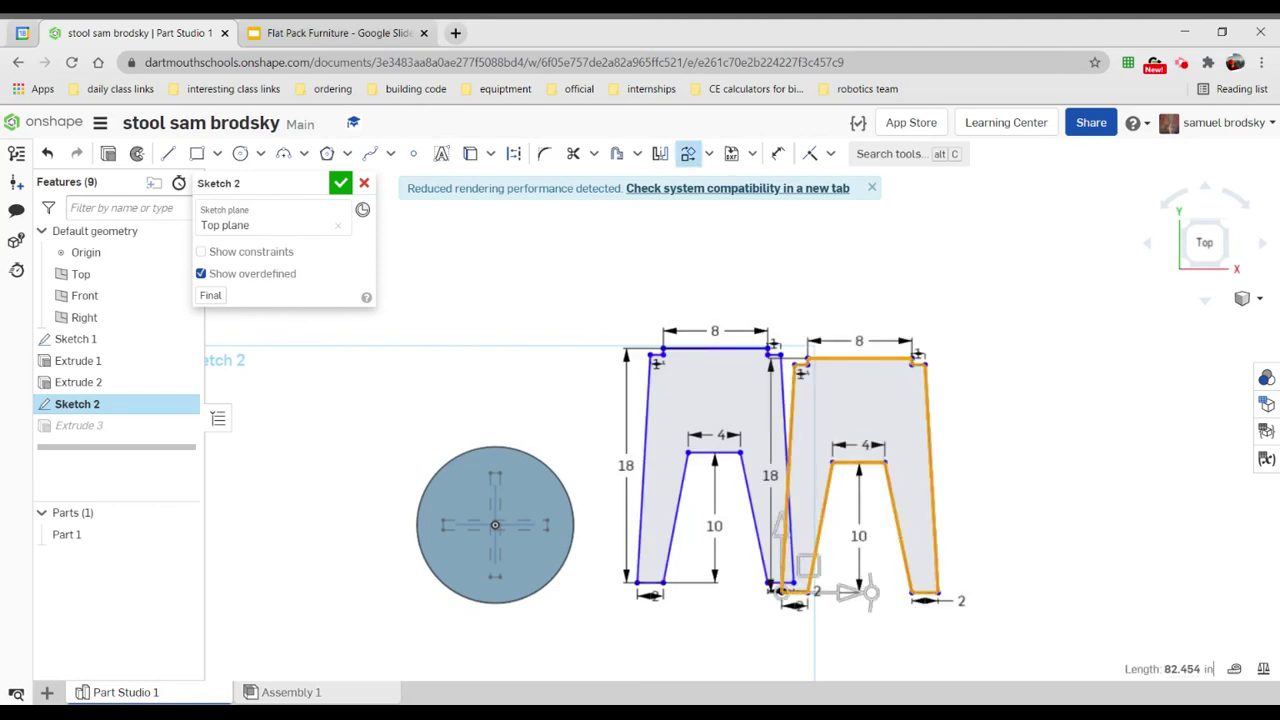
- Move the pasted leg profile about 6.1 in right and 1.4 in up, keeping its rotation at 0 deg
drag(848, 592, 925, 591)
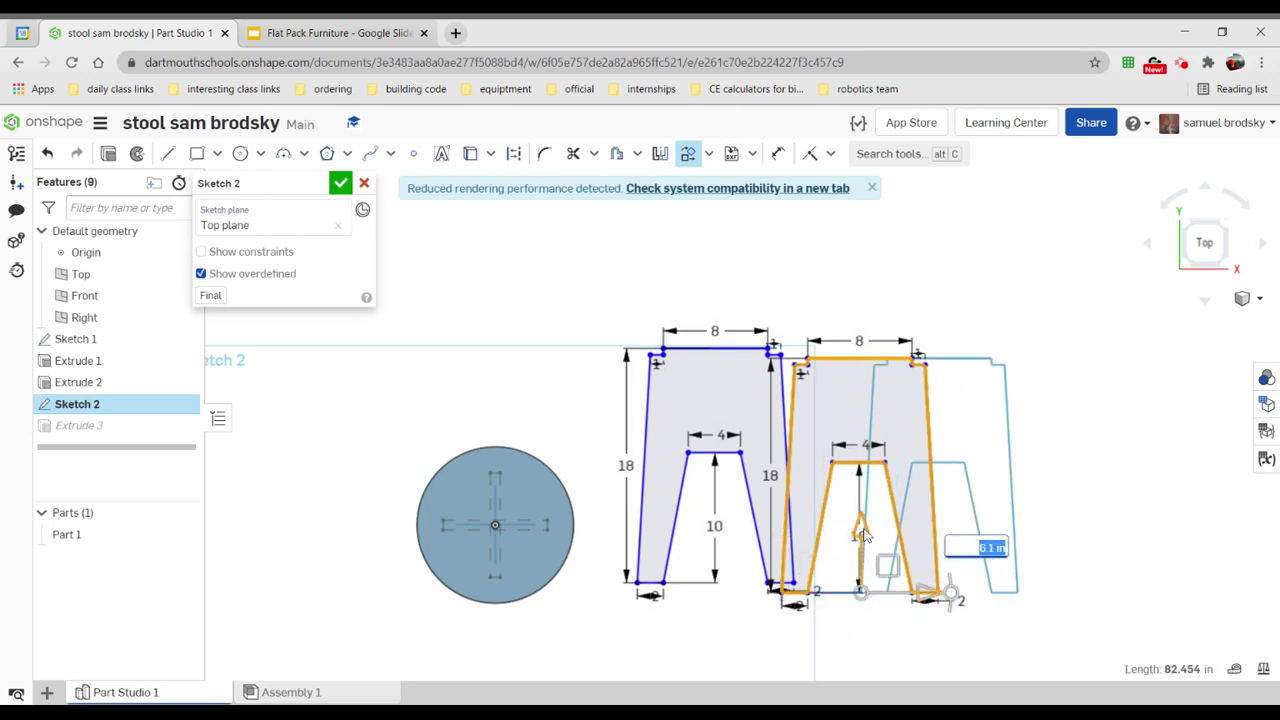
drag(860, 545, 873, 528)
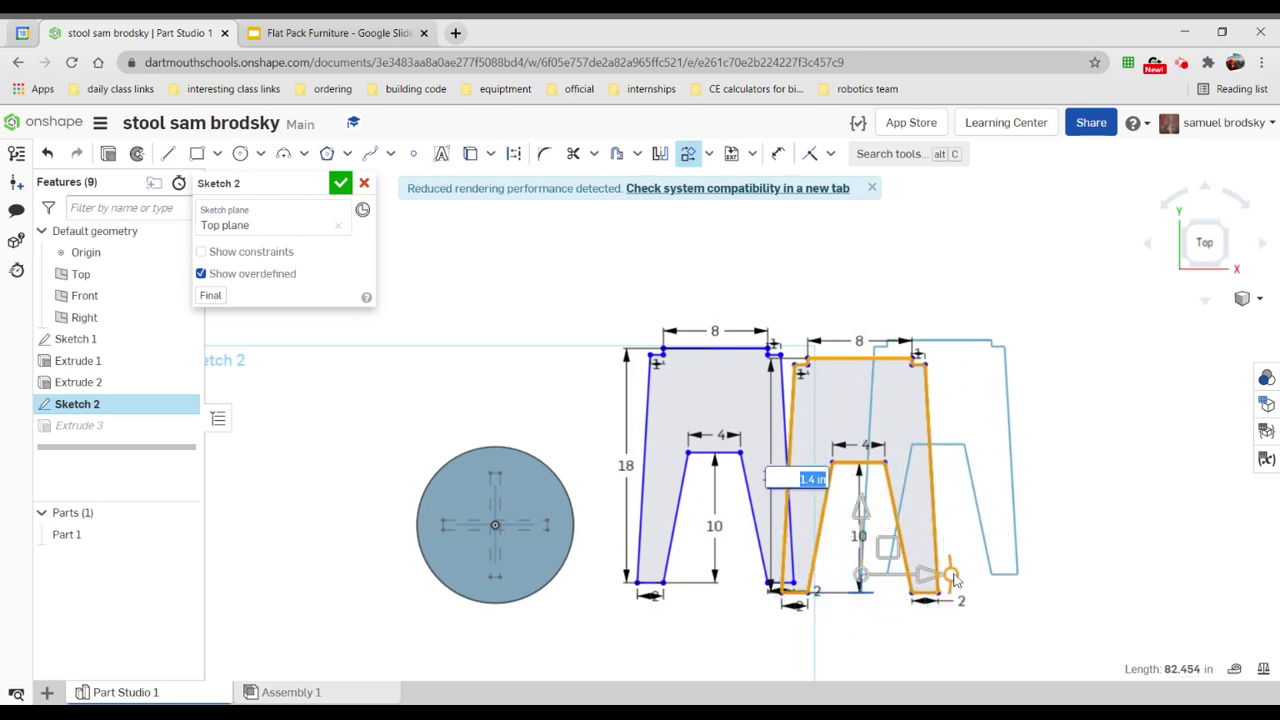
mouse_move(951, 572)
mouse_down()
mouse_move(938, 532)
mouse_move(963, 585)
mouse_move(957, 573)
mouse_up()
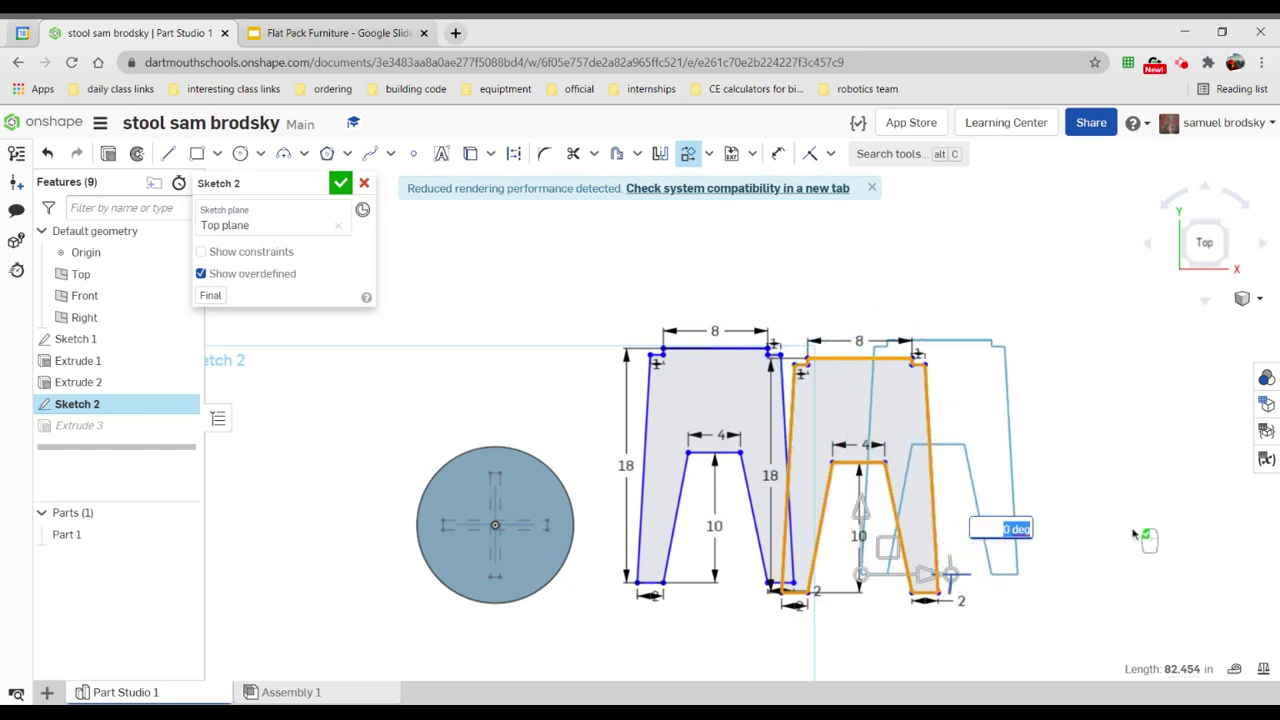
click(1113, 406)
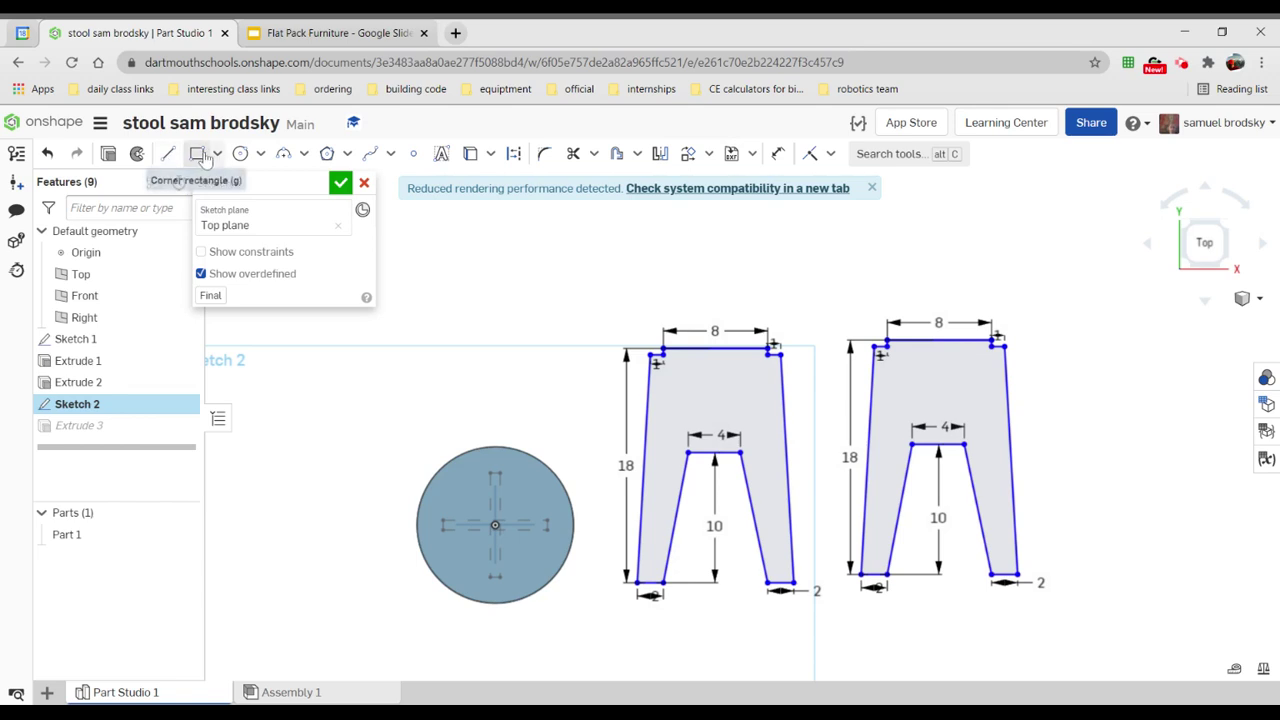
- Sketch a vertical corner rectangle about 1.4 in wide and 5.2 in tall down from the copied leg's top edge
click(196, 153)
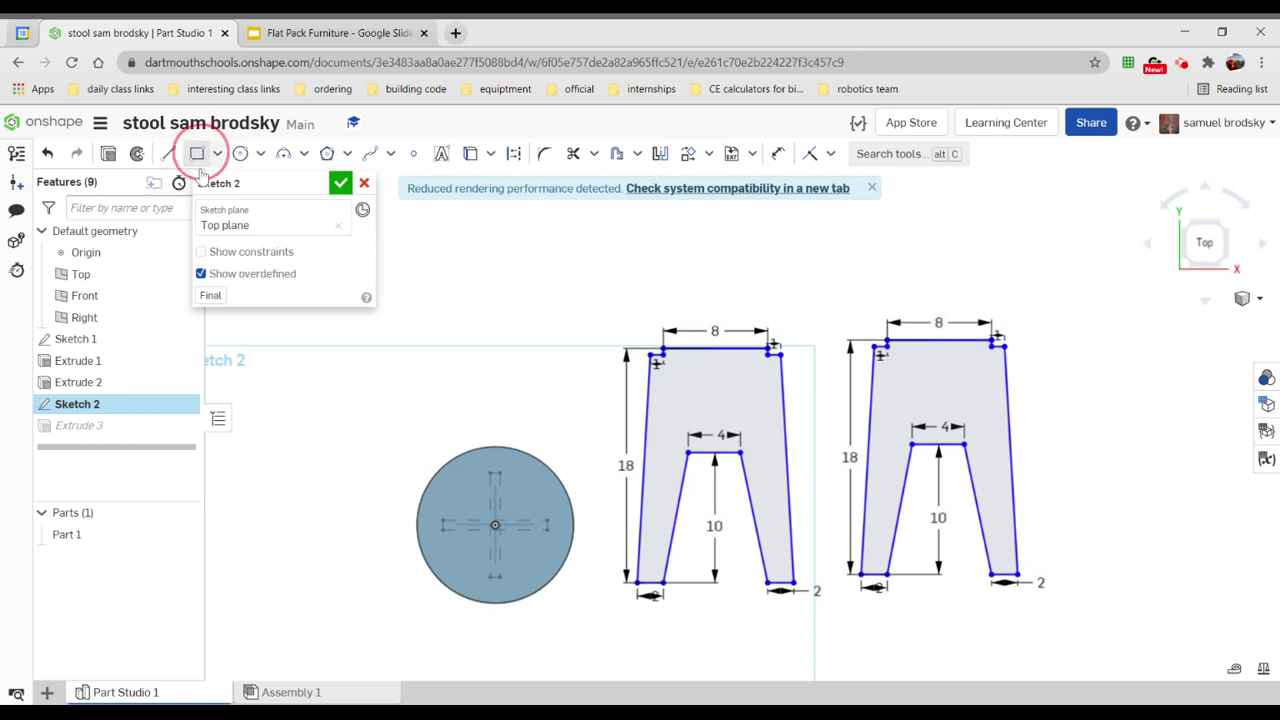
click(930, 341)
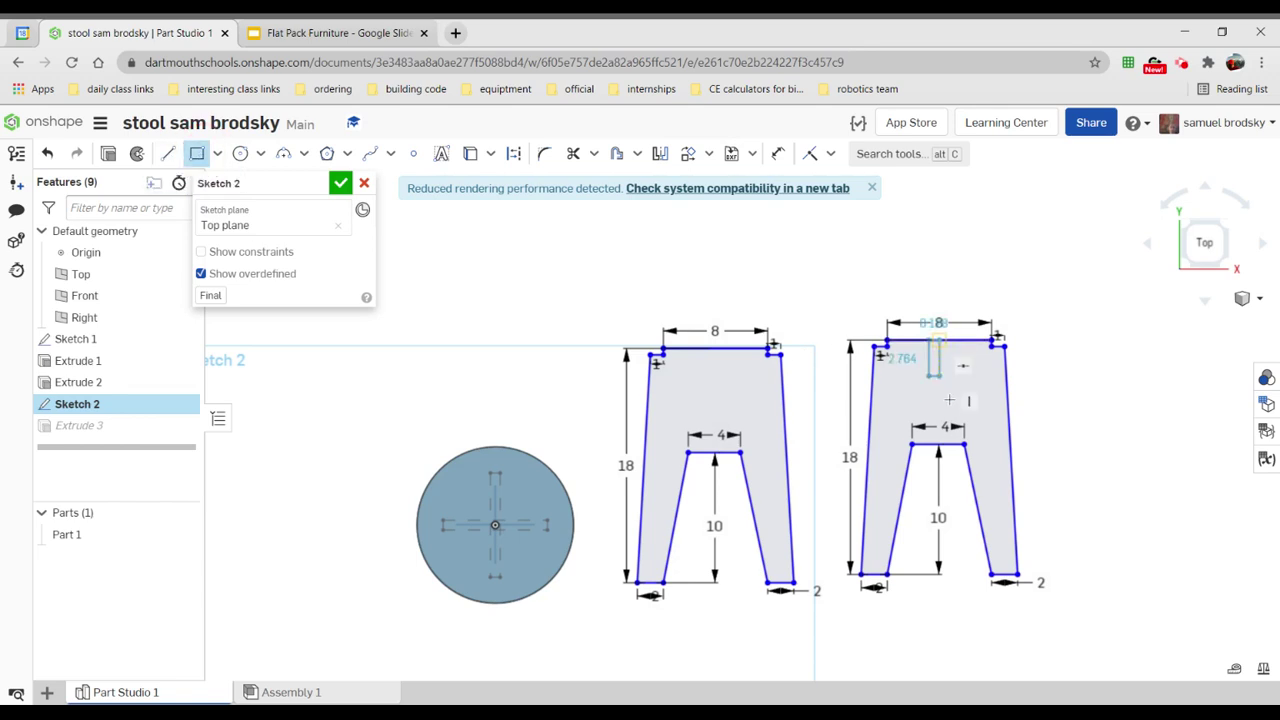
click(946, 407)
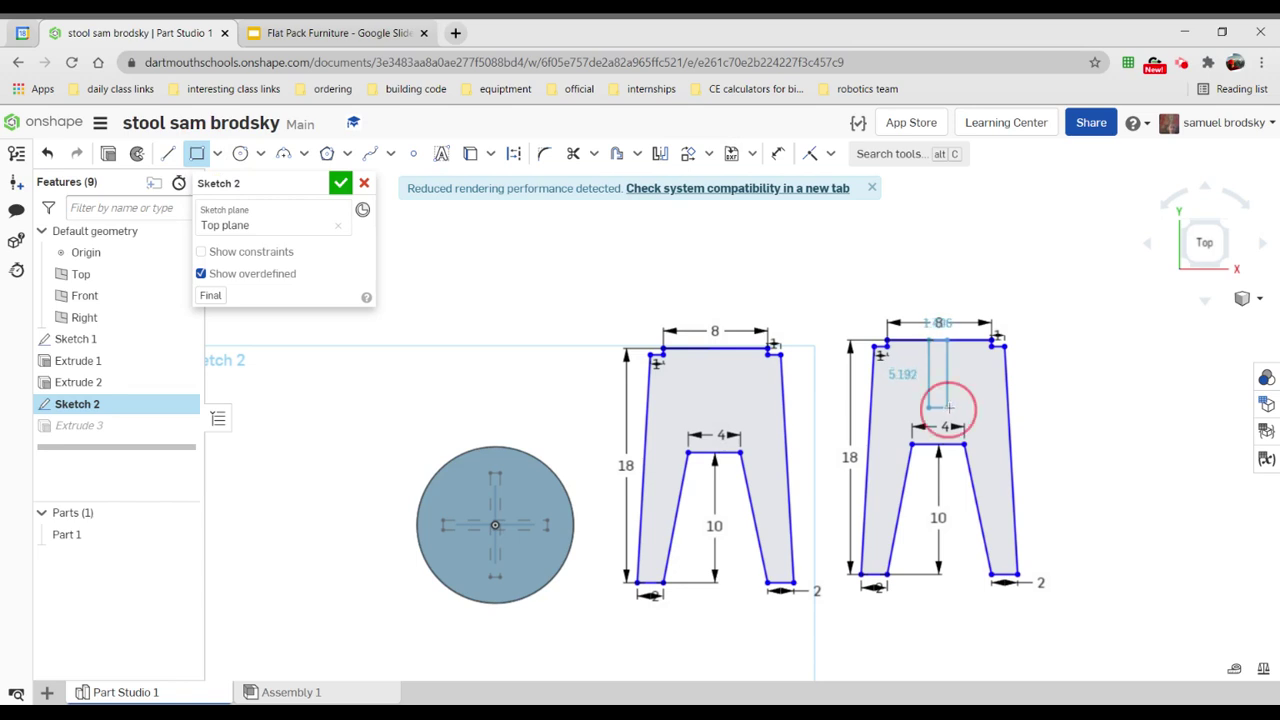
- Set the copied leg's slot rectangle to 0.75 in wide and 4 in tall
text(.75)
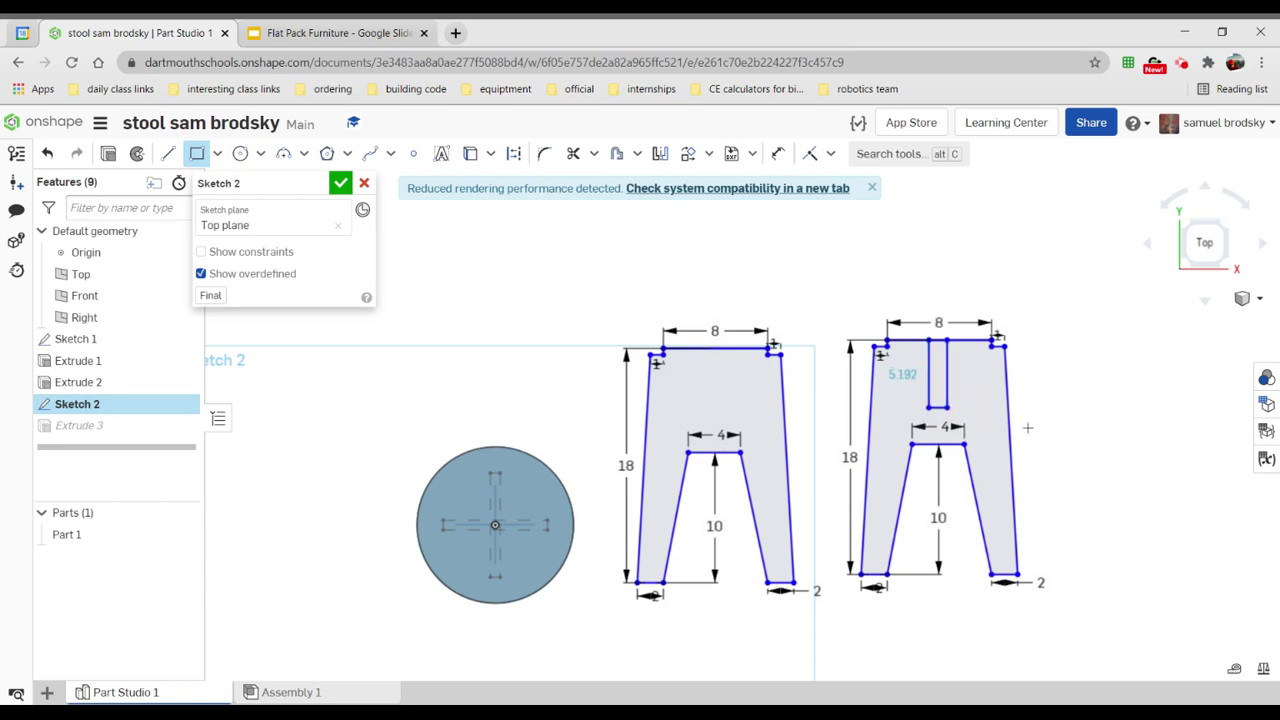
key(Return)
text(4)
key(Return)
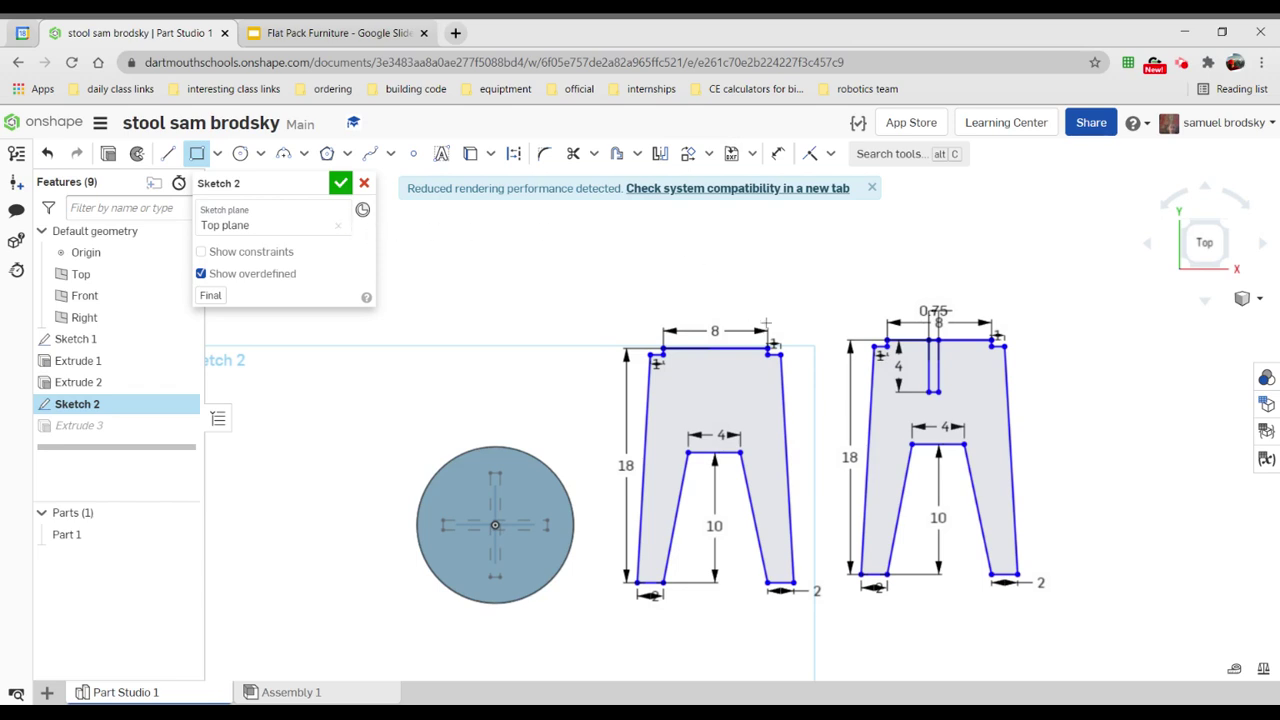
- Dimension the slot's left edge at 7.25/2 in from the left side of the copied leg's top tab
click(778, 153)
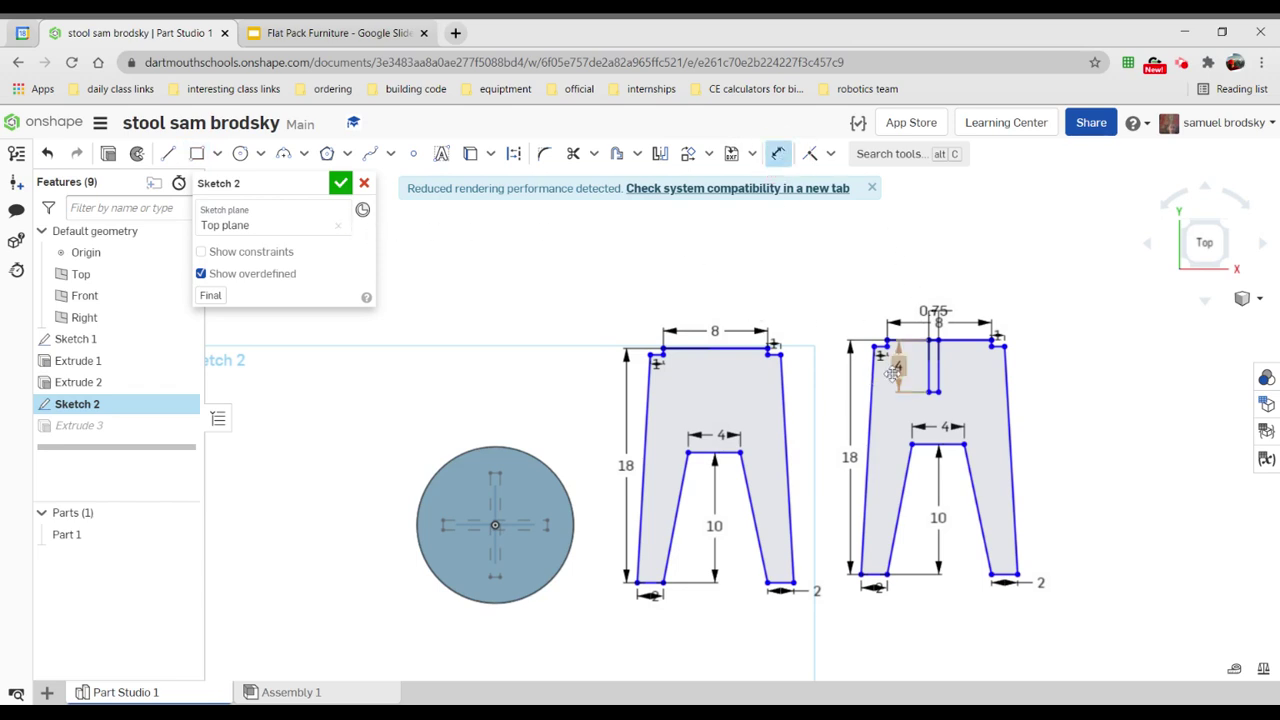
scroll(894, 366, up, 3)
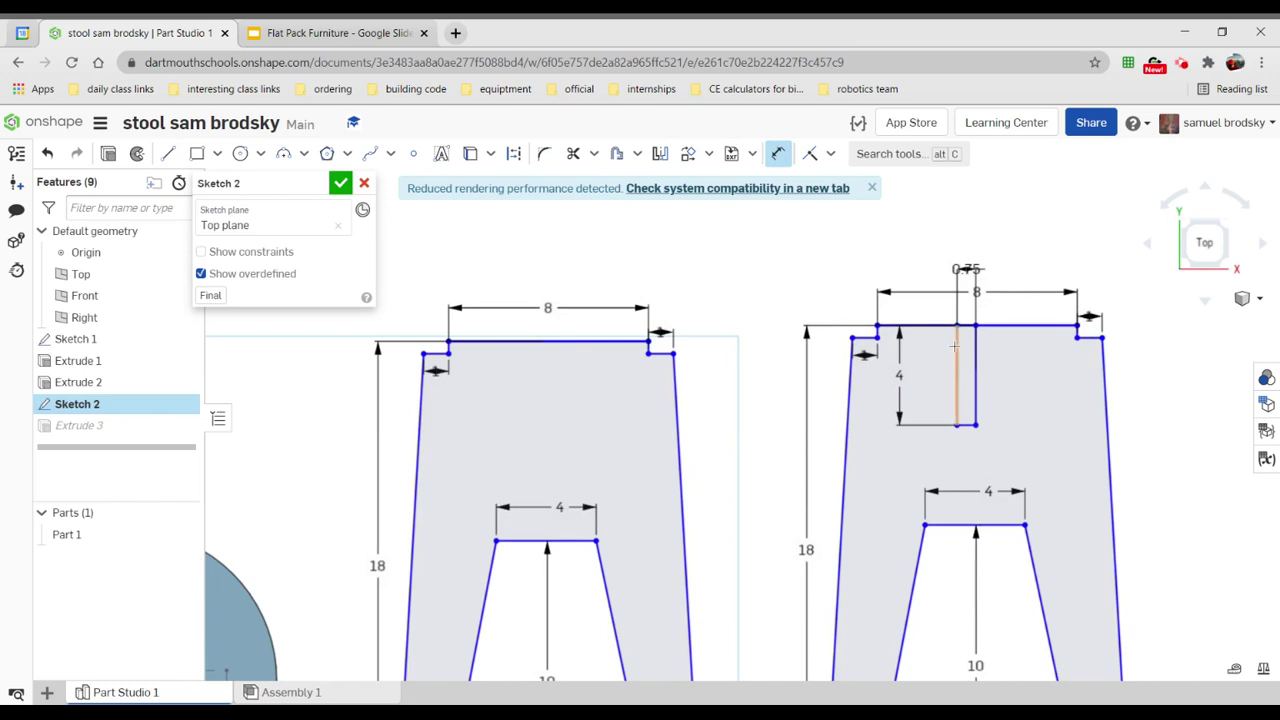
click(955, 347)
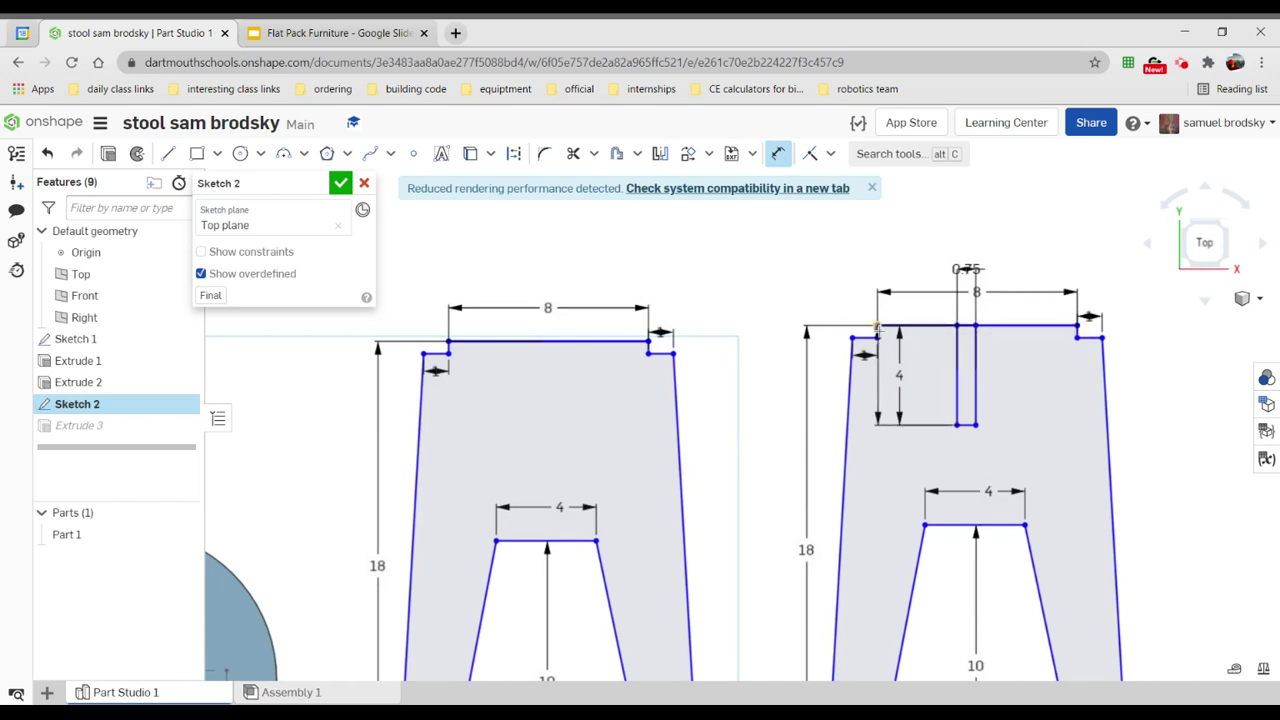
scroll(877, 337, up, 3)
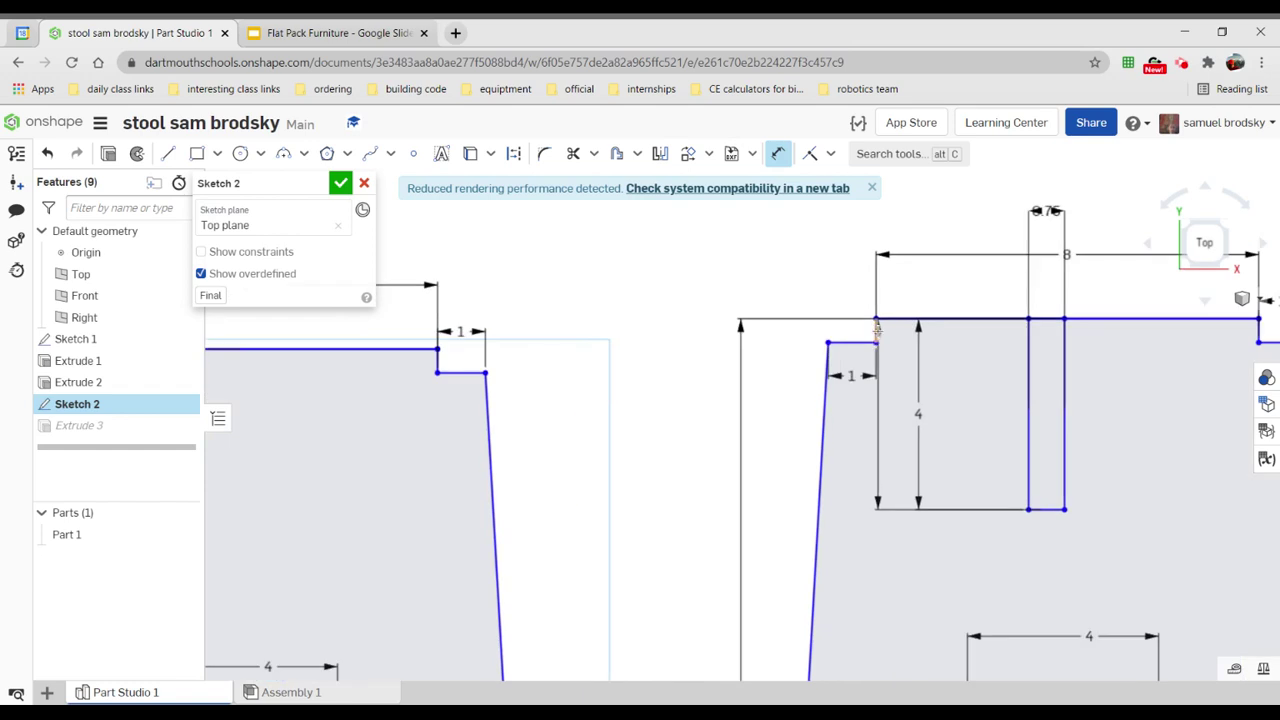
click(877, 324)
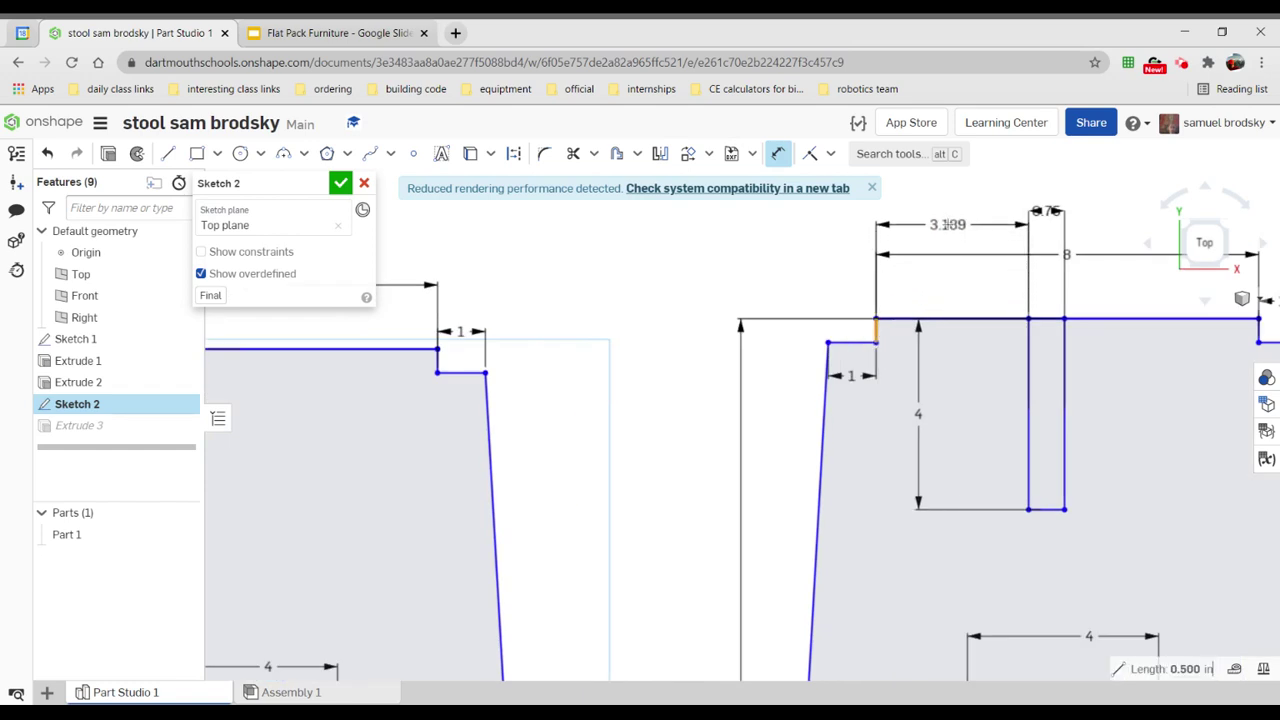
click(940, 224)
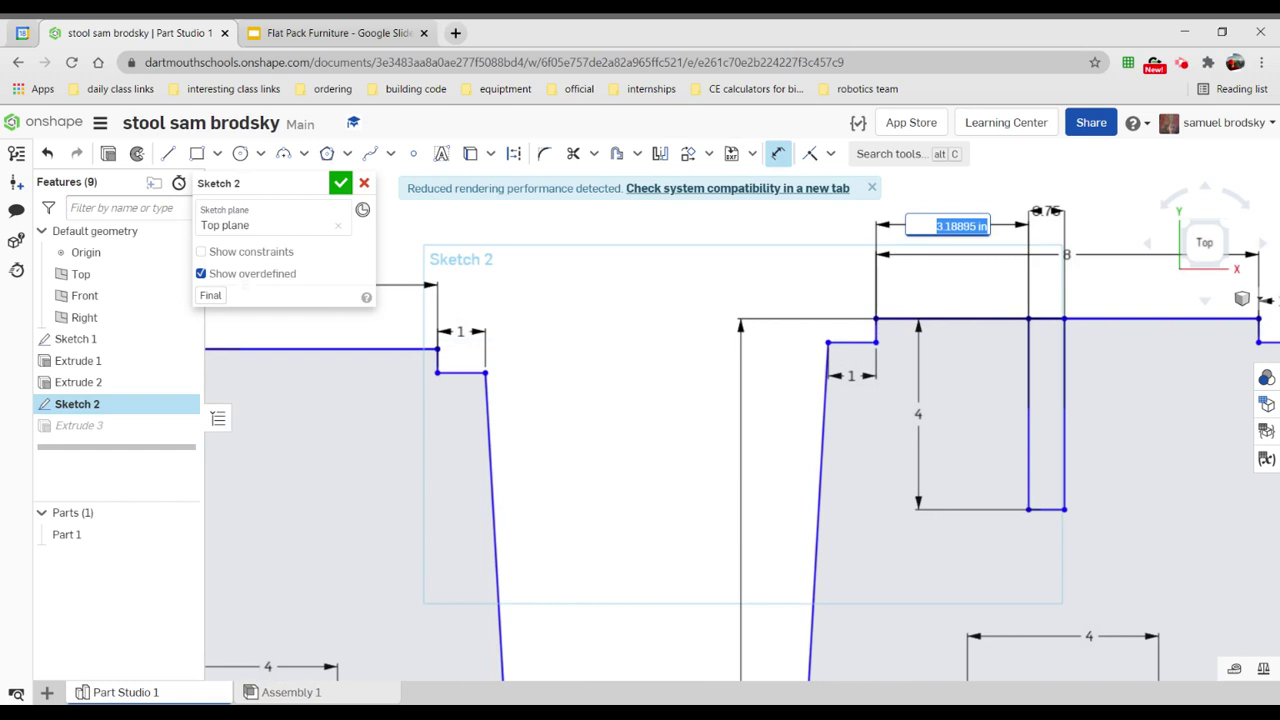
text(7.25/2)
key(Escape)
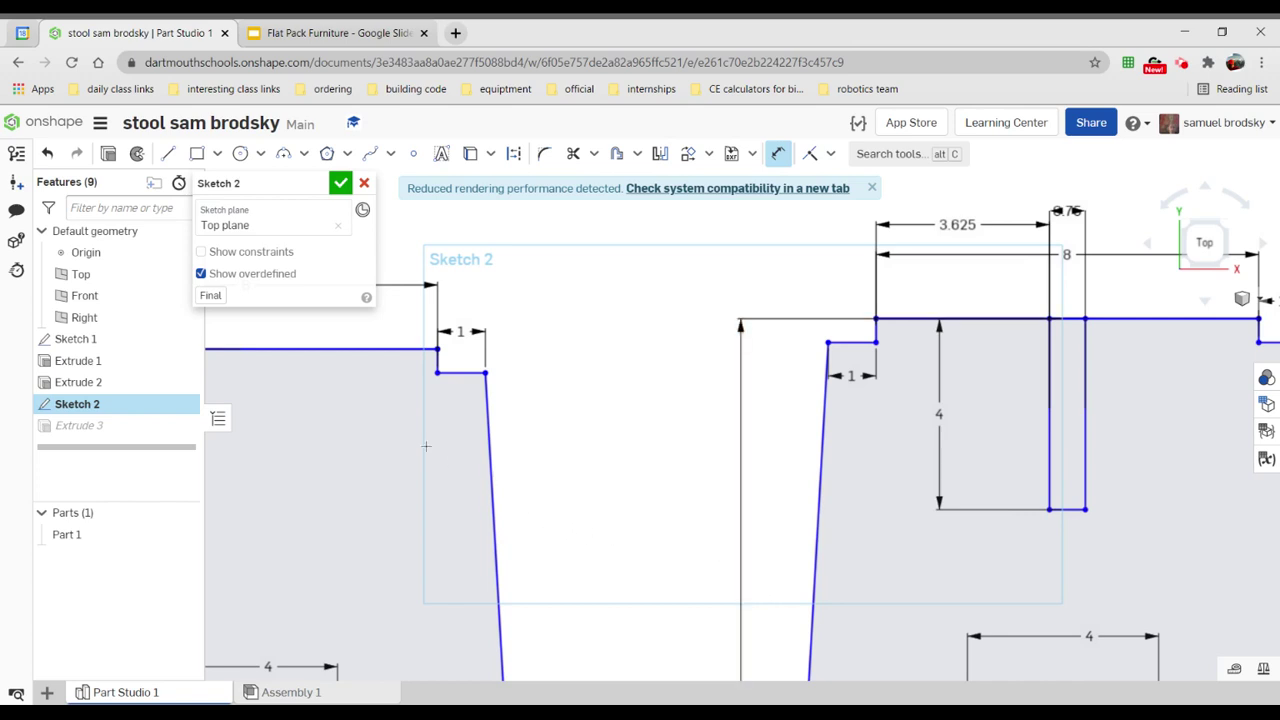
- Sketch a 0.75 in wide, 4 in tall corner rectangle upward from the top edge of the original leg's lower opening
scroll(599, 466, down, 3)
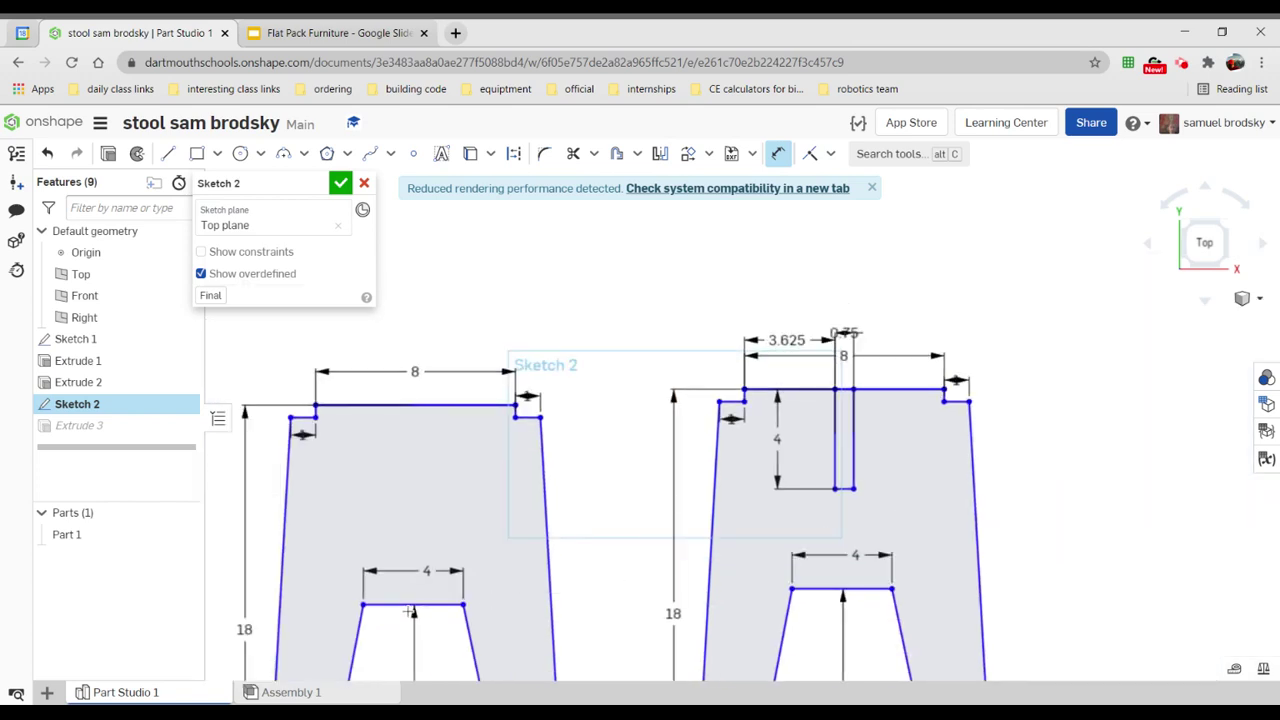
click(197, 153)
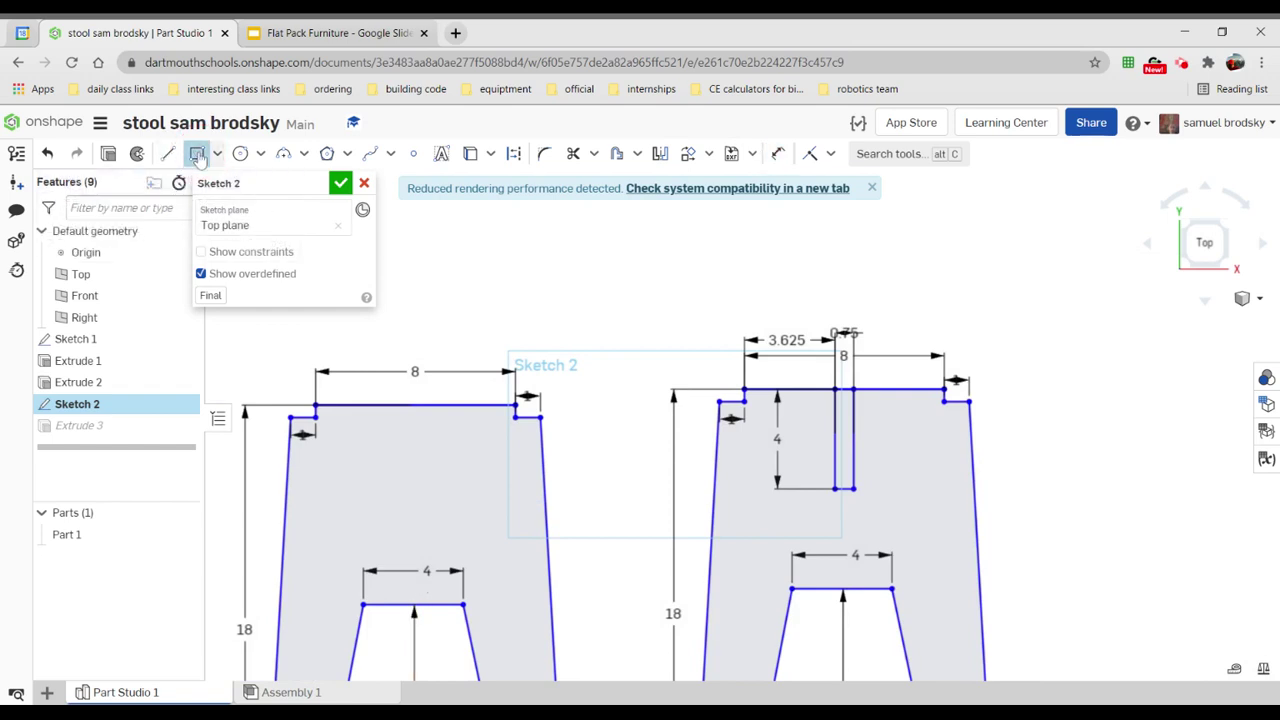
click(404, 605)
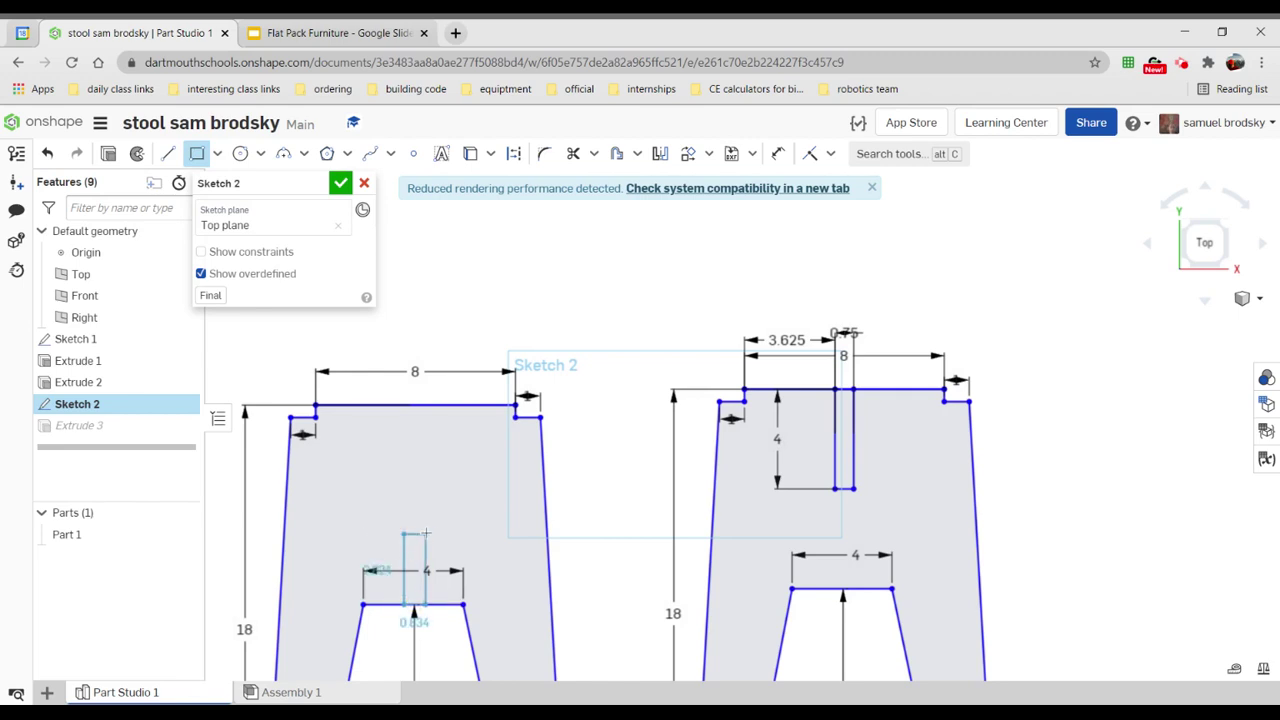
click(429, 502)
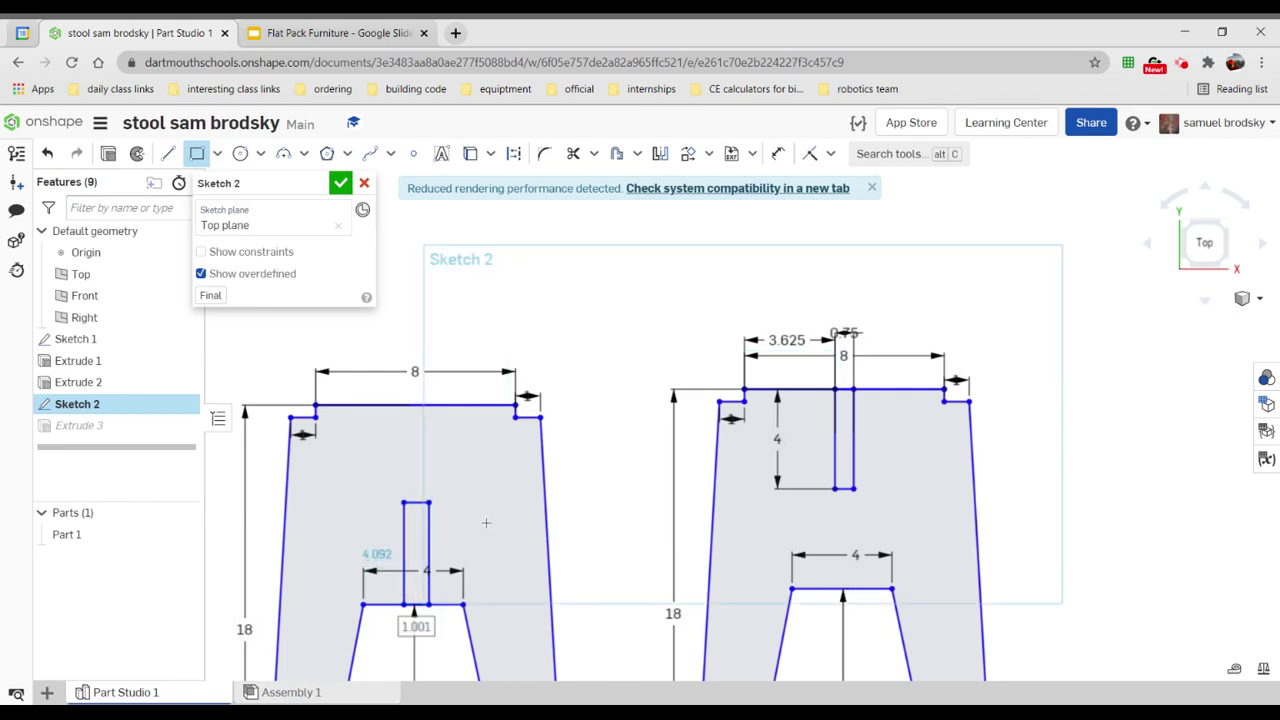
text(.)
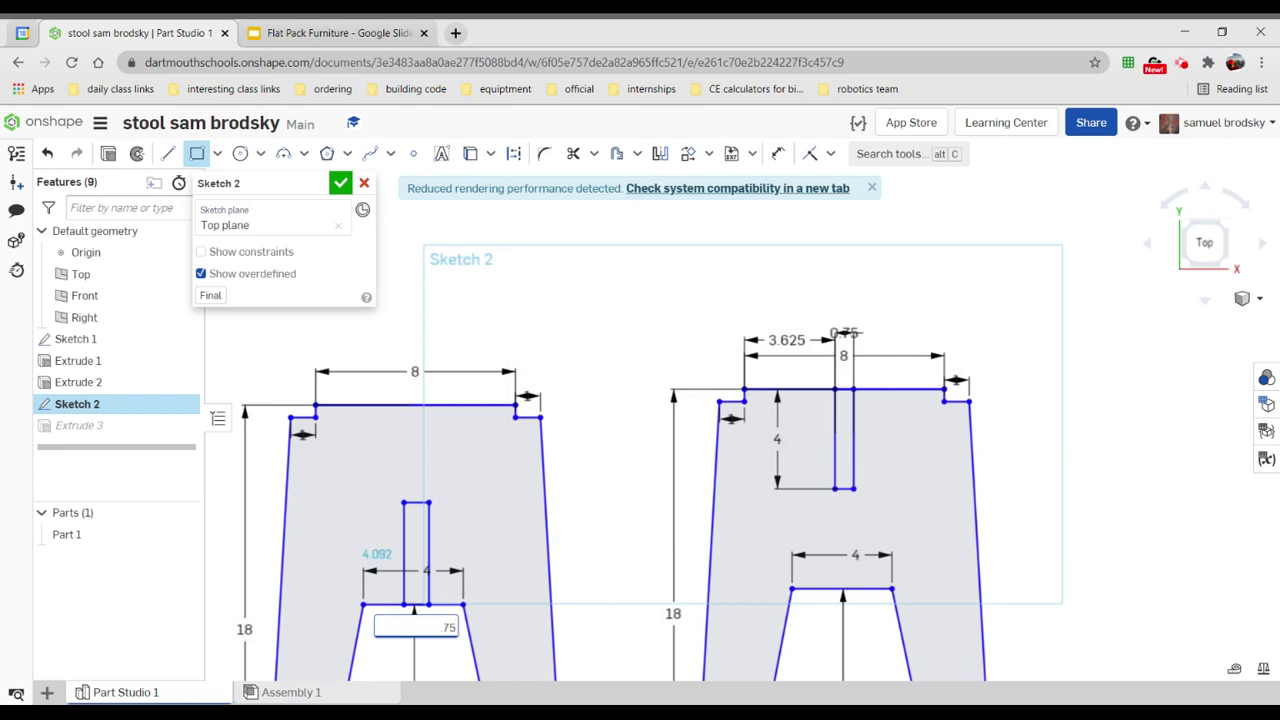
text(75)
key(Return)
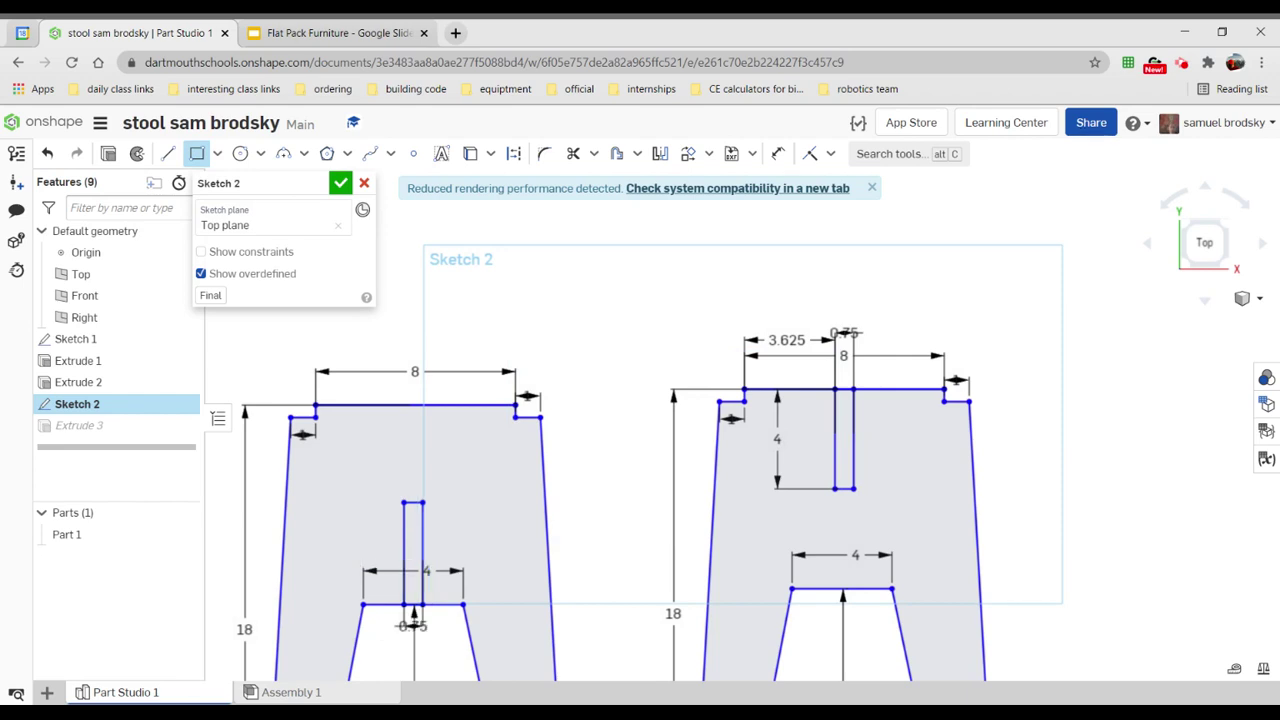
text(4)
key(Return)
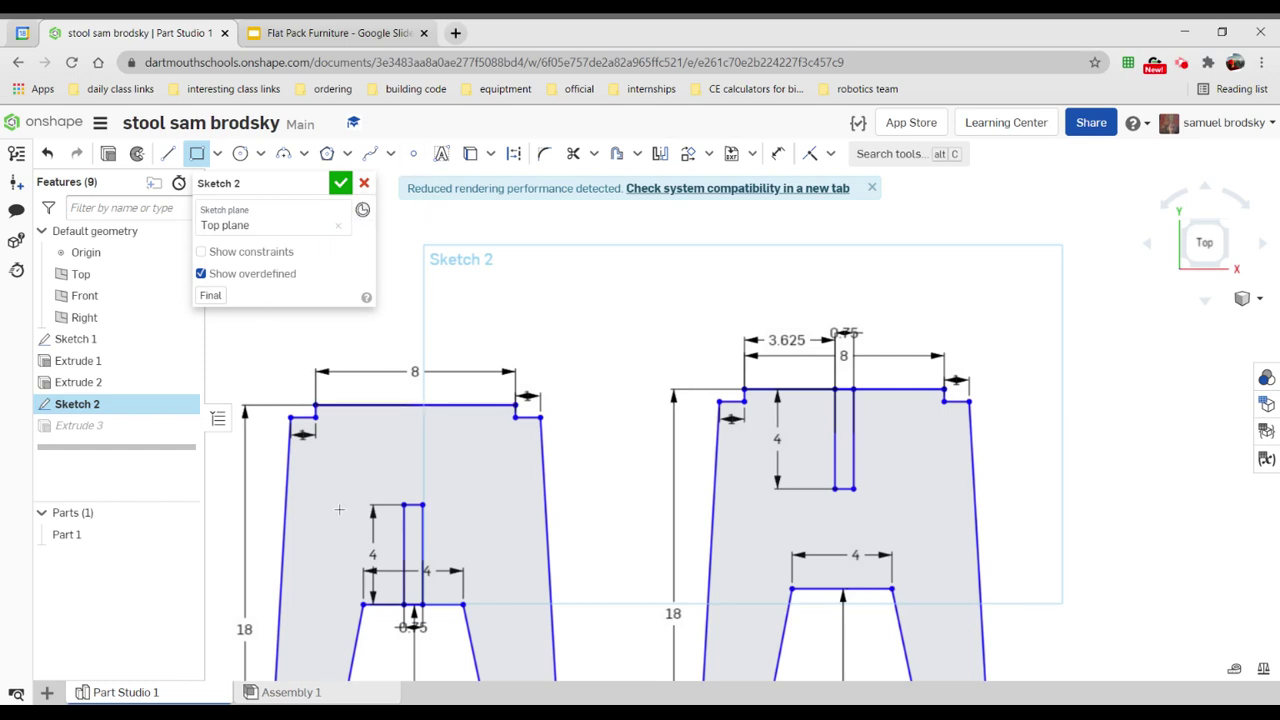
click(402, 538)
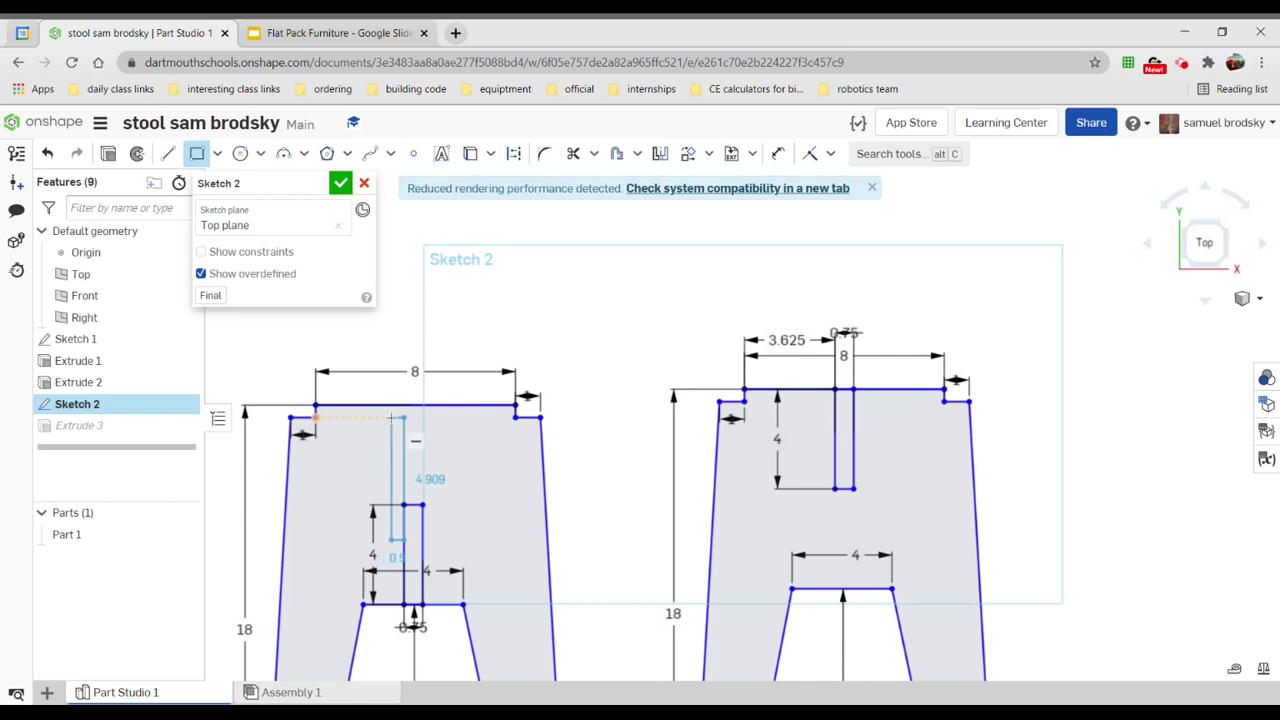
- Dimension the left edge of the original leg's slot at 3.625 in from the left side of its top tab
click(778, 153)
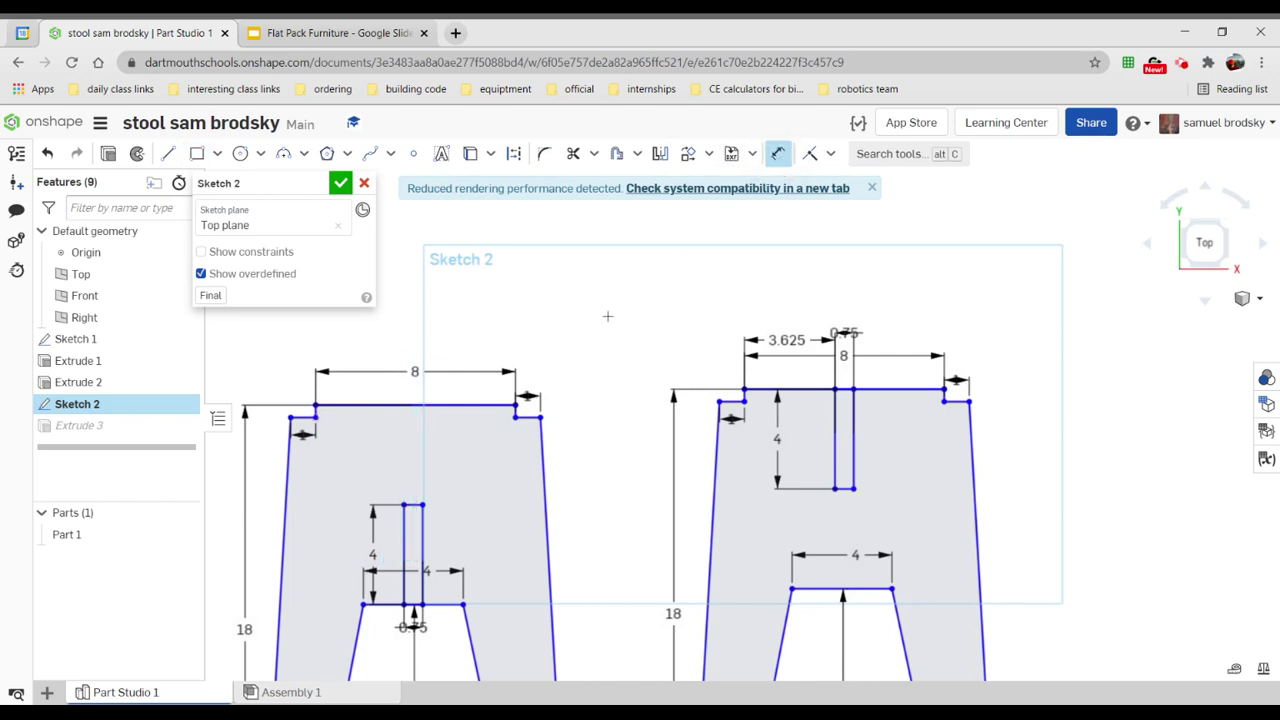
click(404, 545)
scroll(316, 410, up, 5)
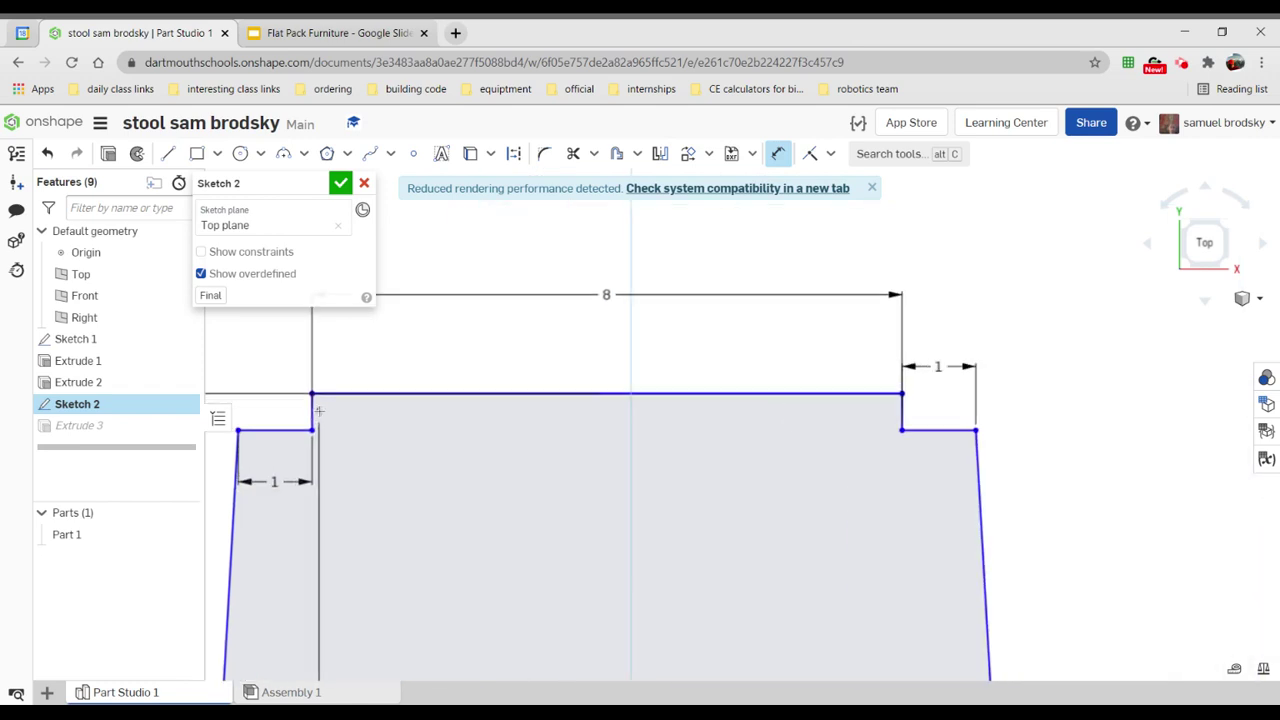
click(312, 412)
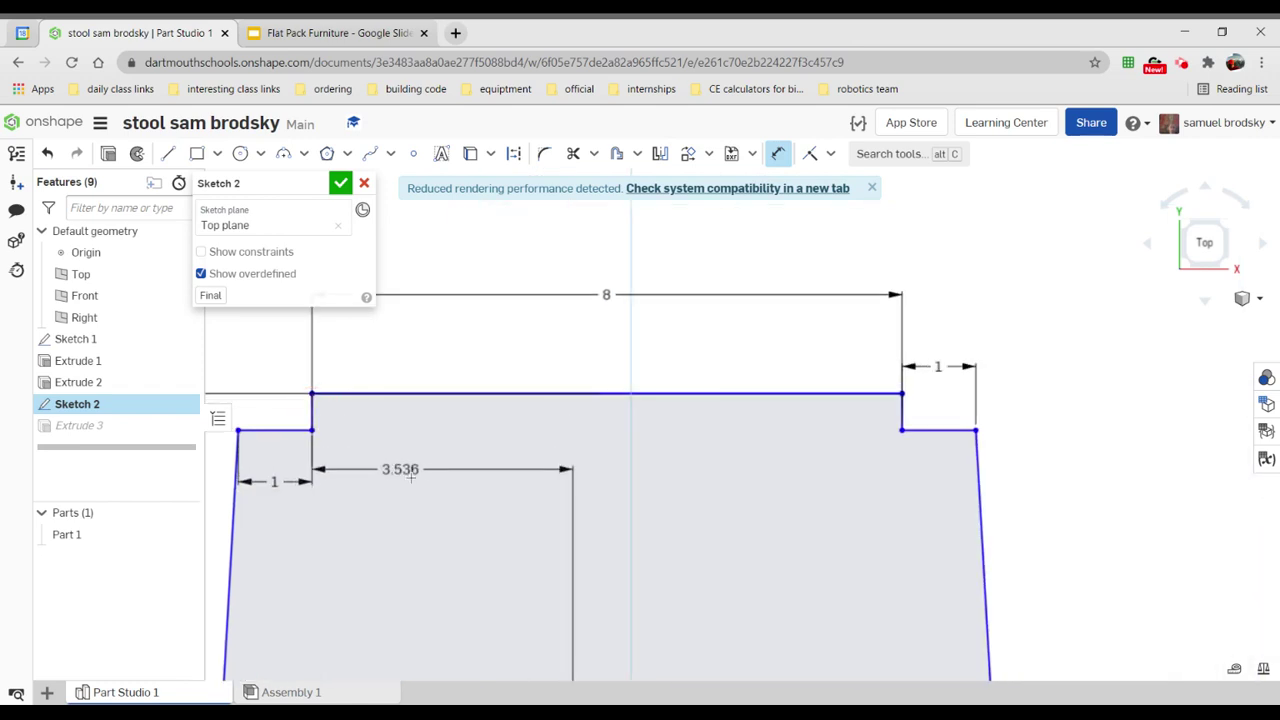
click(413, 480)
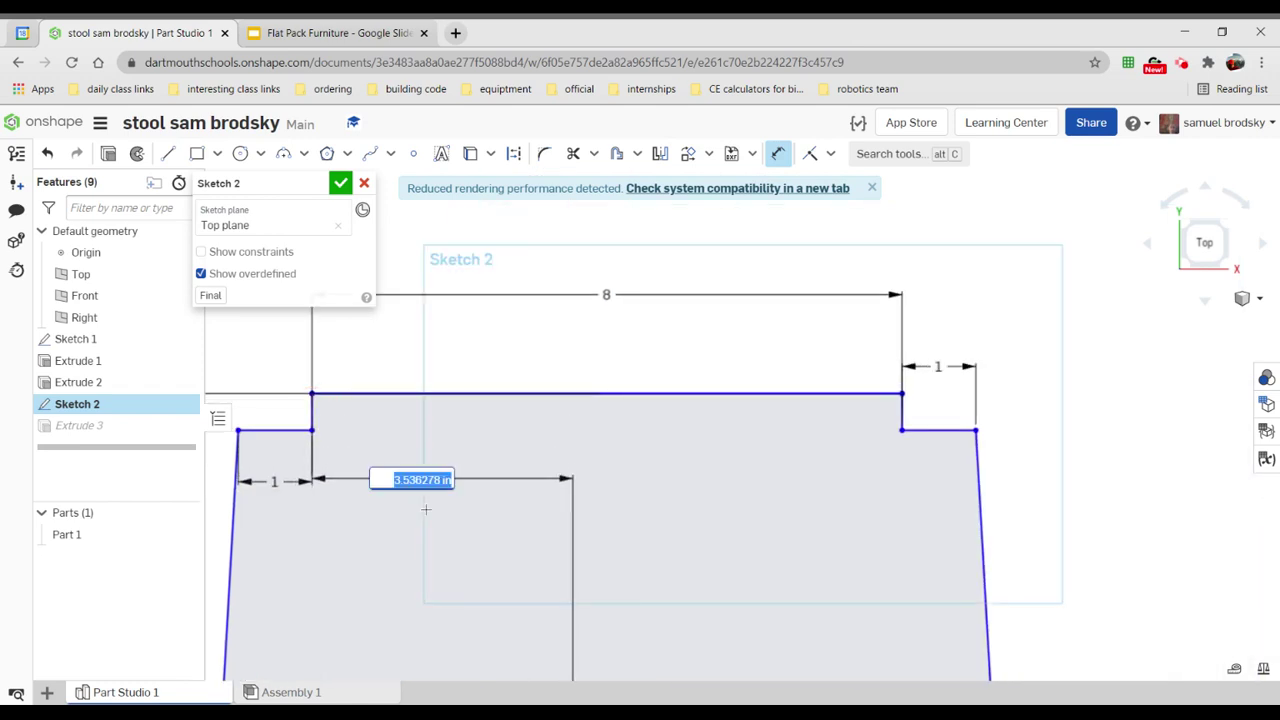
text(3.6)
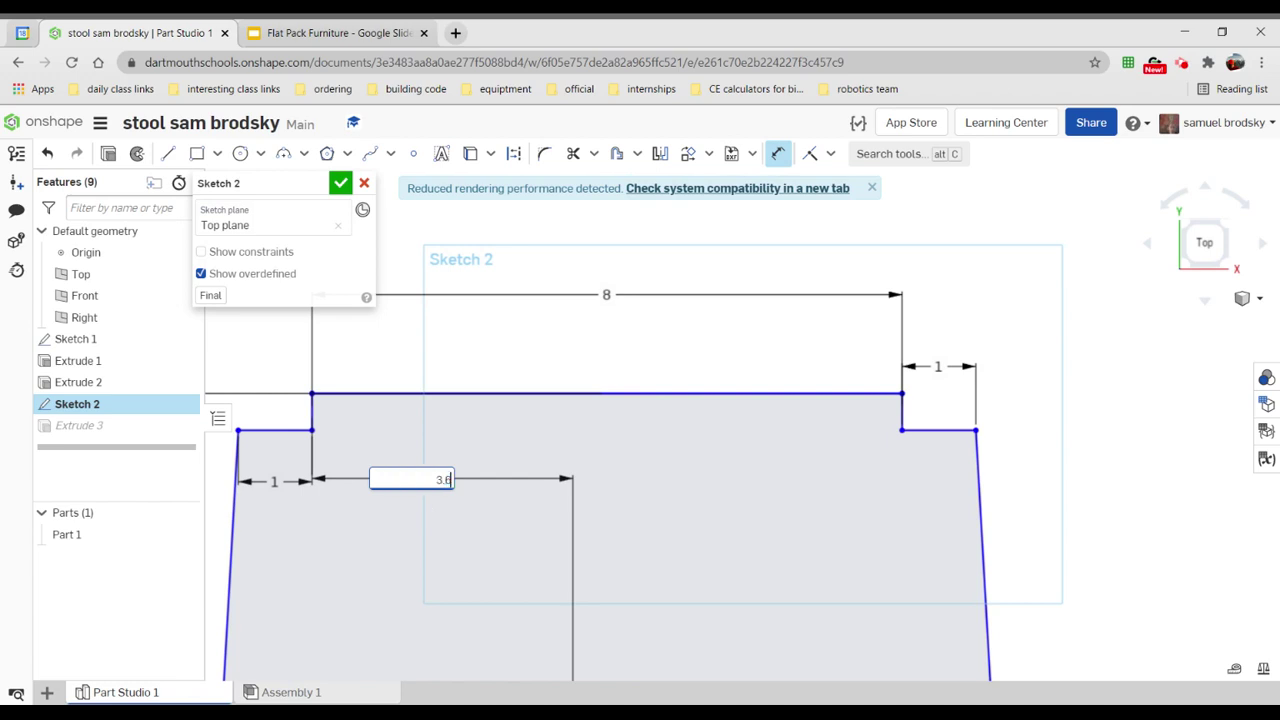
scroll(600, 507, down, 3)
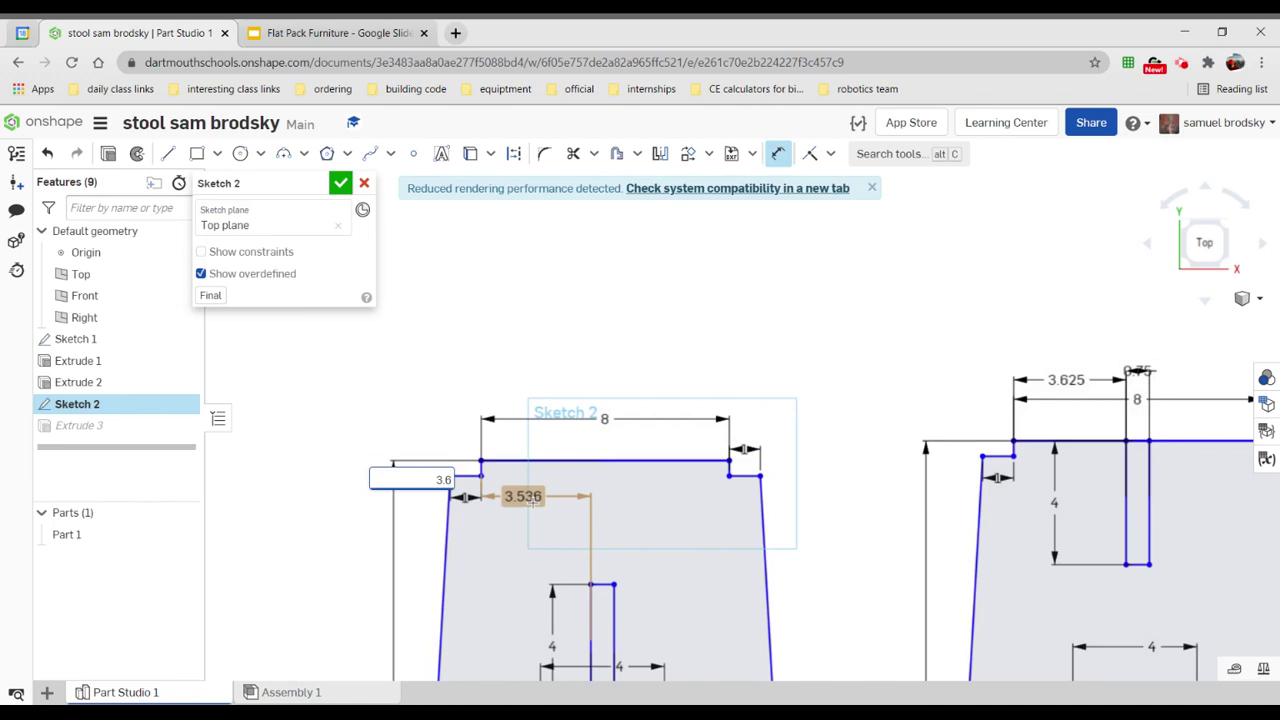
key(Return)
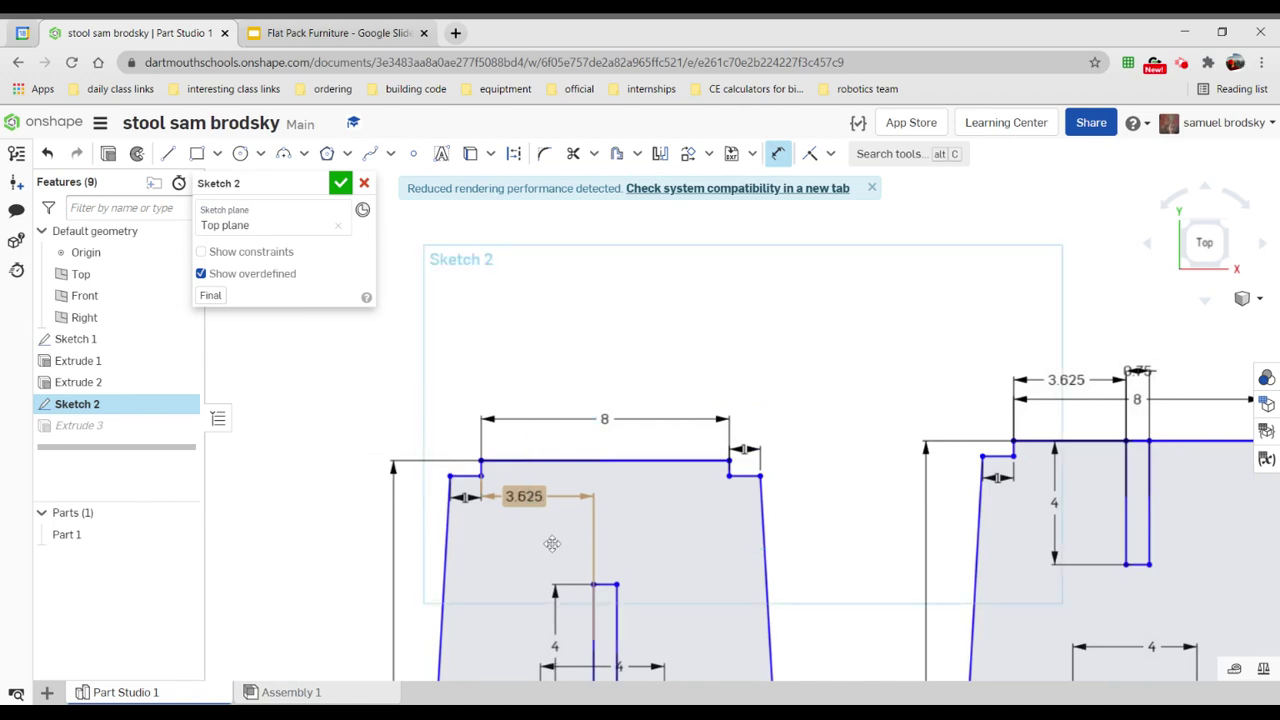
- Trim the top edge segments across the copied leg's slot so the slot opens upward, and dismiss the rendering performance notice
scroll(620, 551, down, 3)
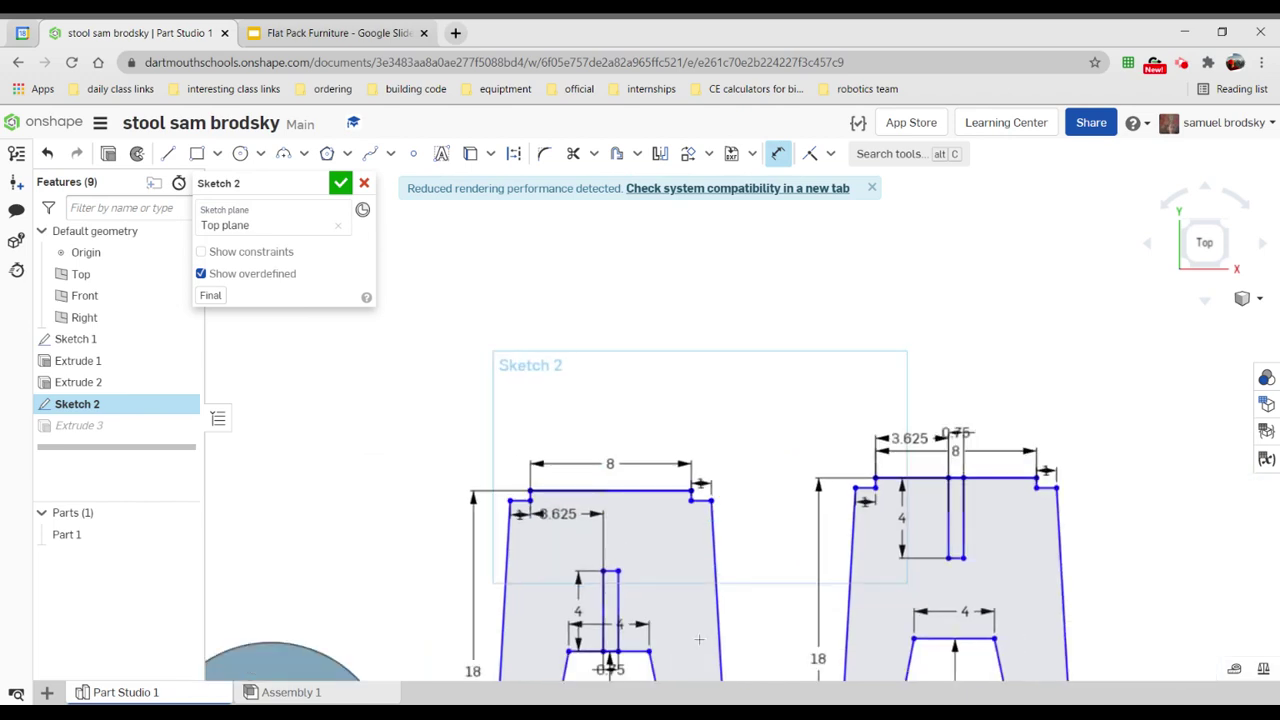
click(573, 153)
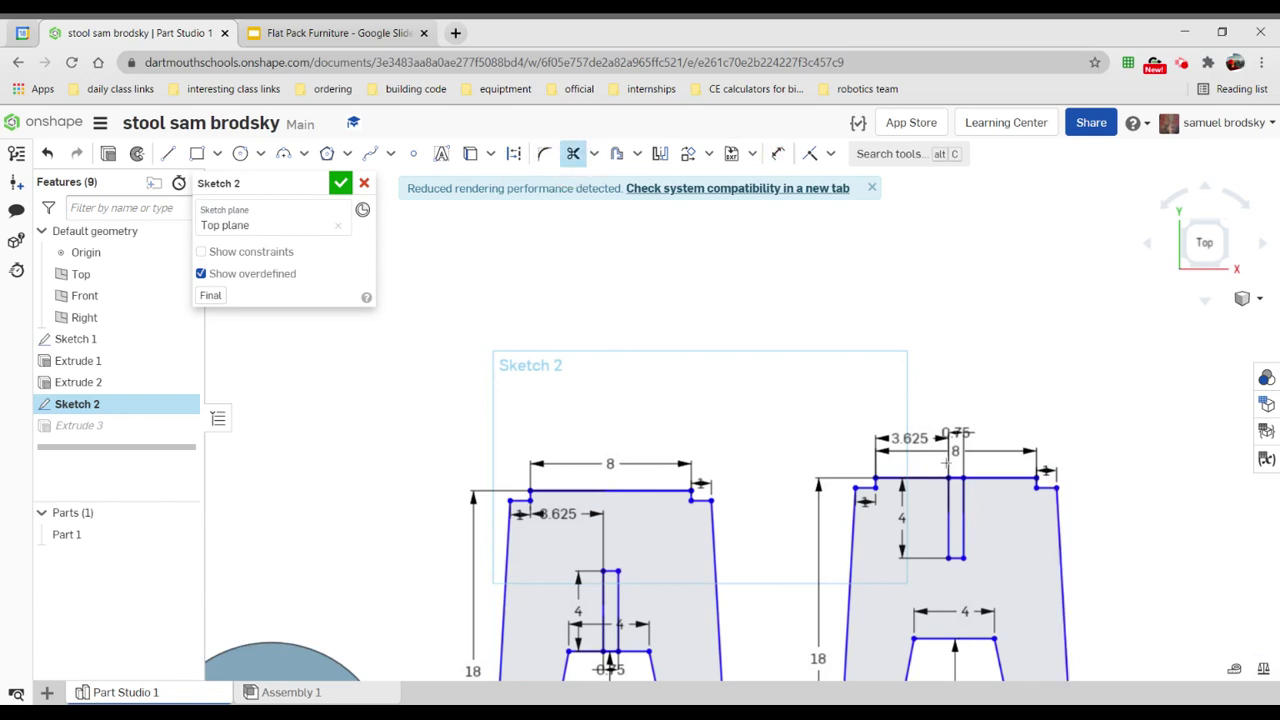
scroll(957, 478, up, 5)
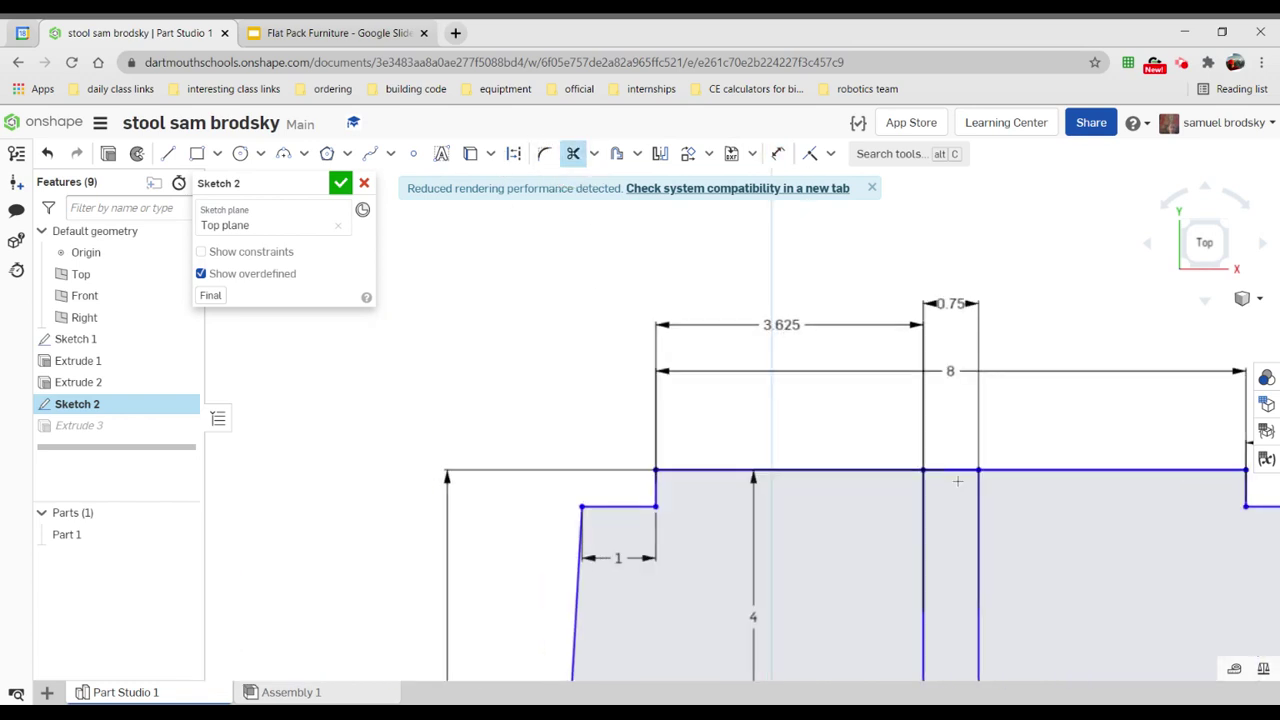
click(958, 470)
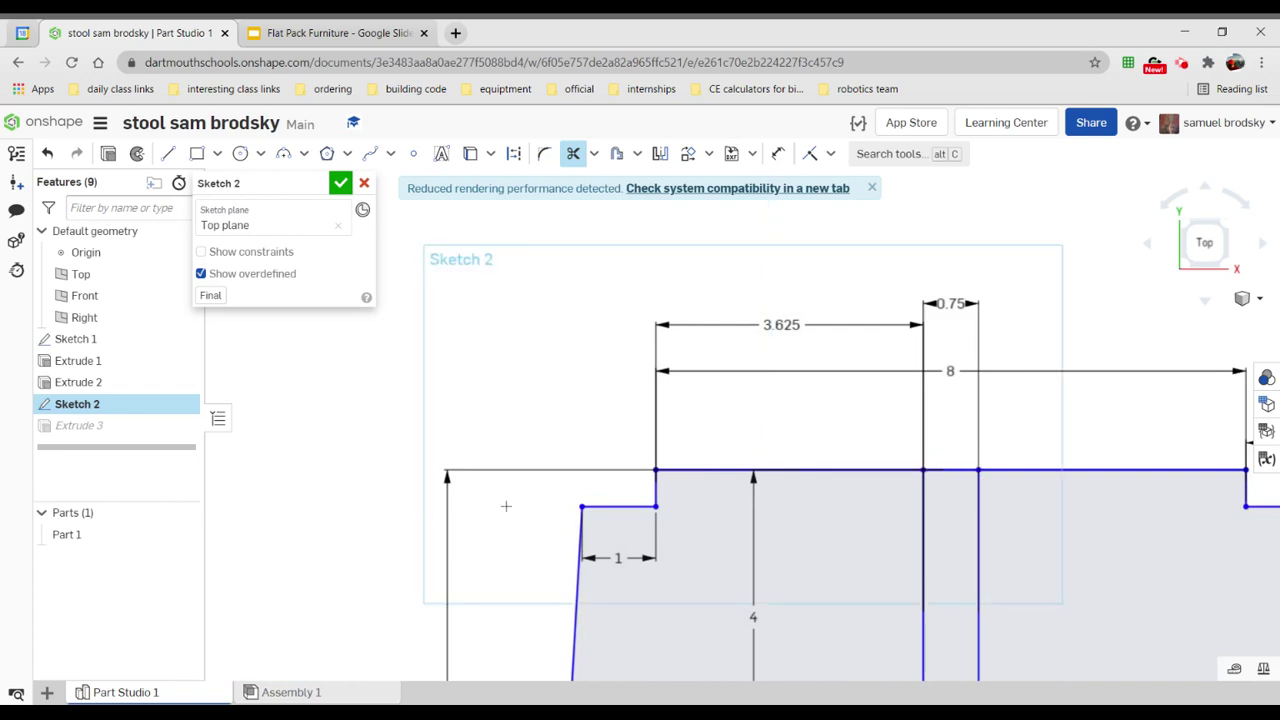
scroll(694, 456, down, 4)
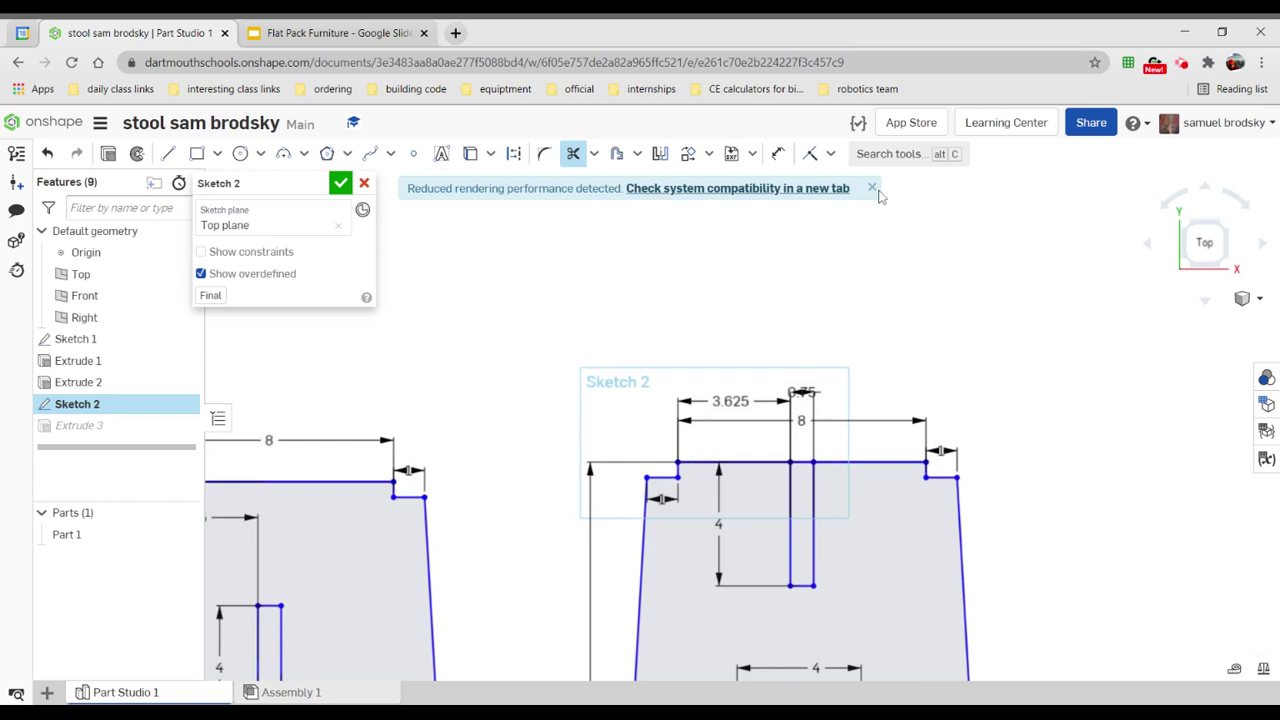
click(872, 189)
scroll(800, 486, up, 6)
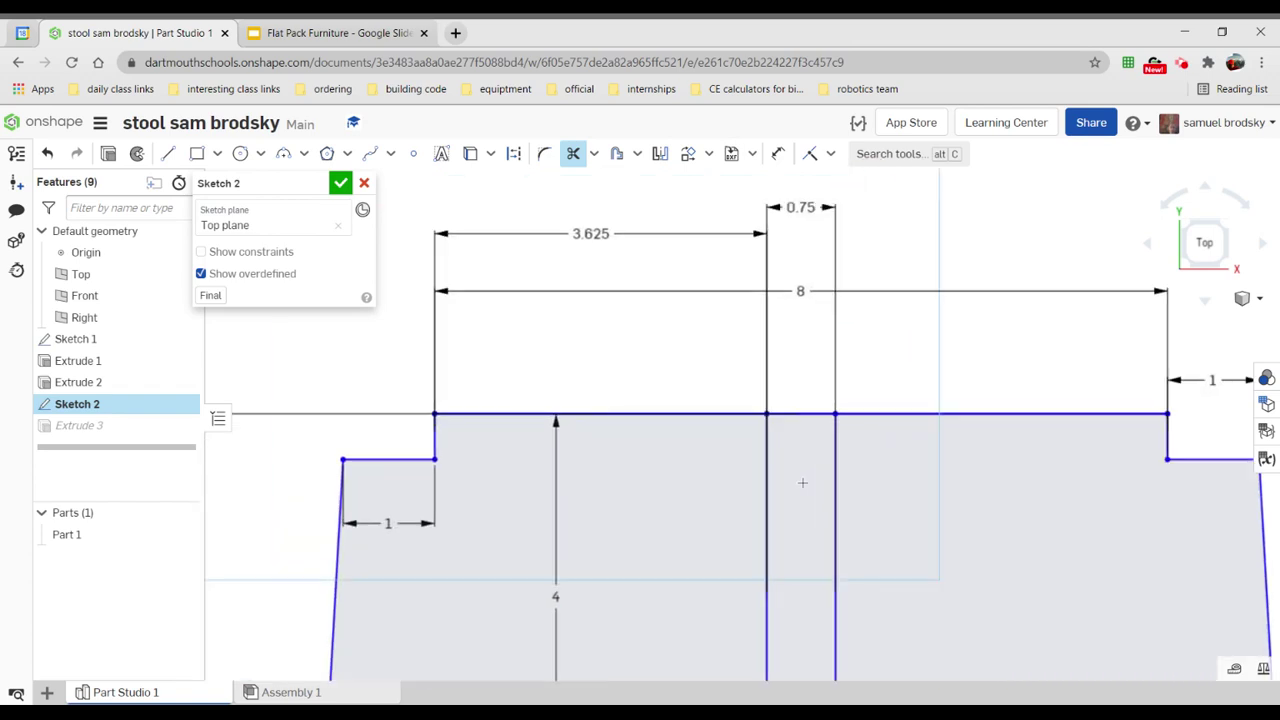
click(789, 350)
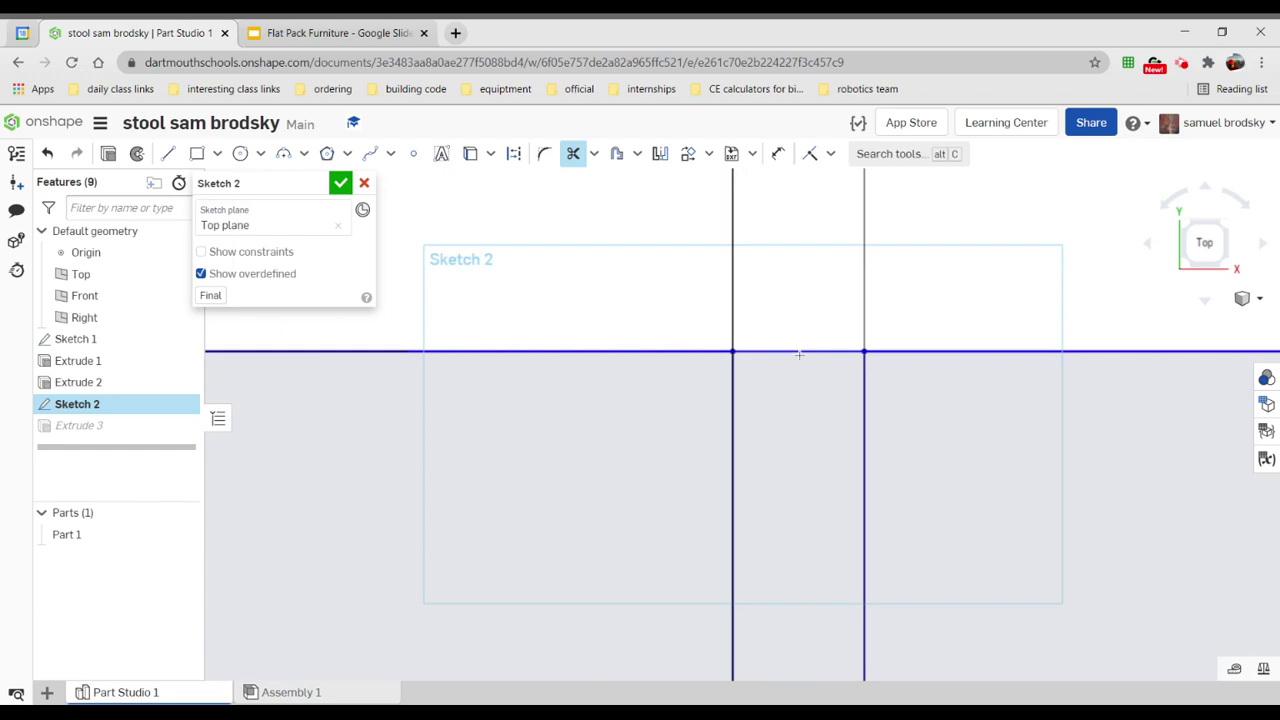
click(798, 351)
scroll(757, 371, down, 5)
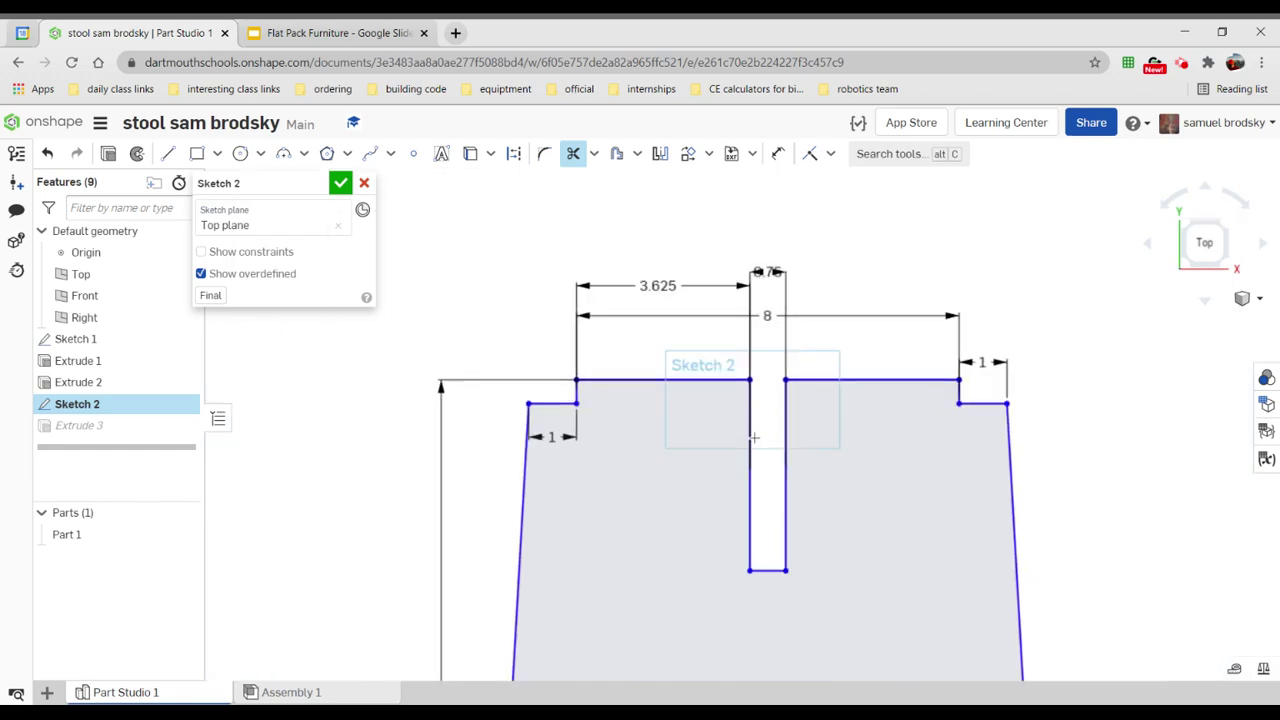
- Trim the overlapping edge segments across the bottom of the original leg's slot so it opens into the lower cutout
scroll(754, 437, down, 5)
scroll(418, 587, up, 5)
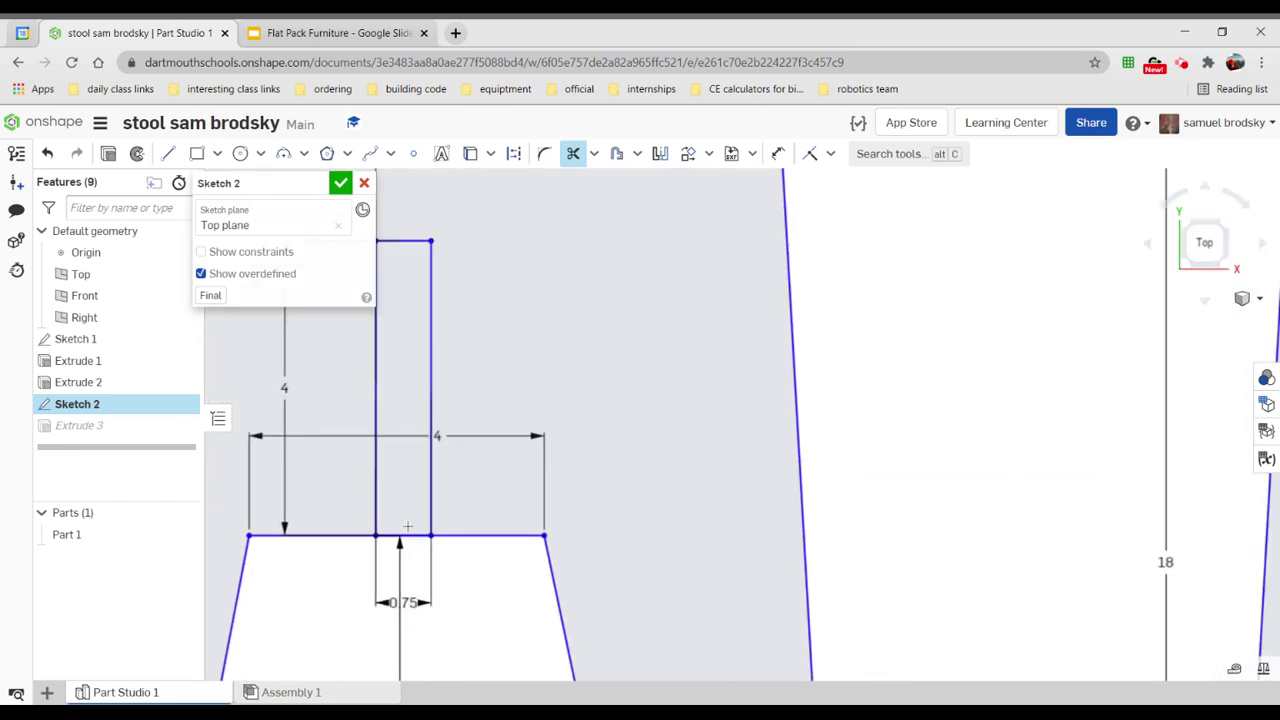
click(403, 536)
key(Delete)
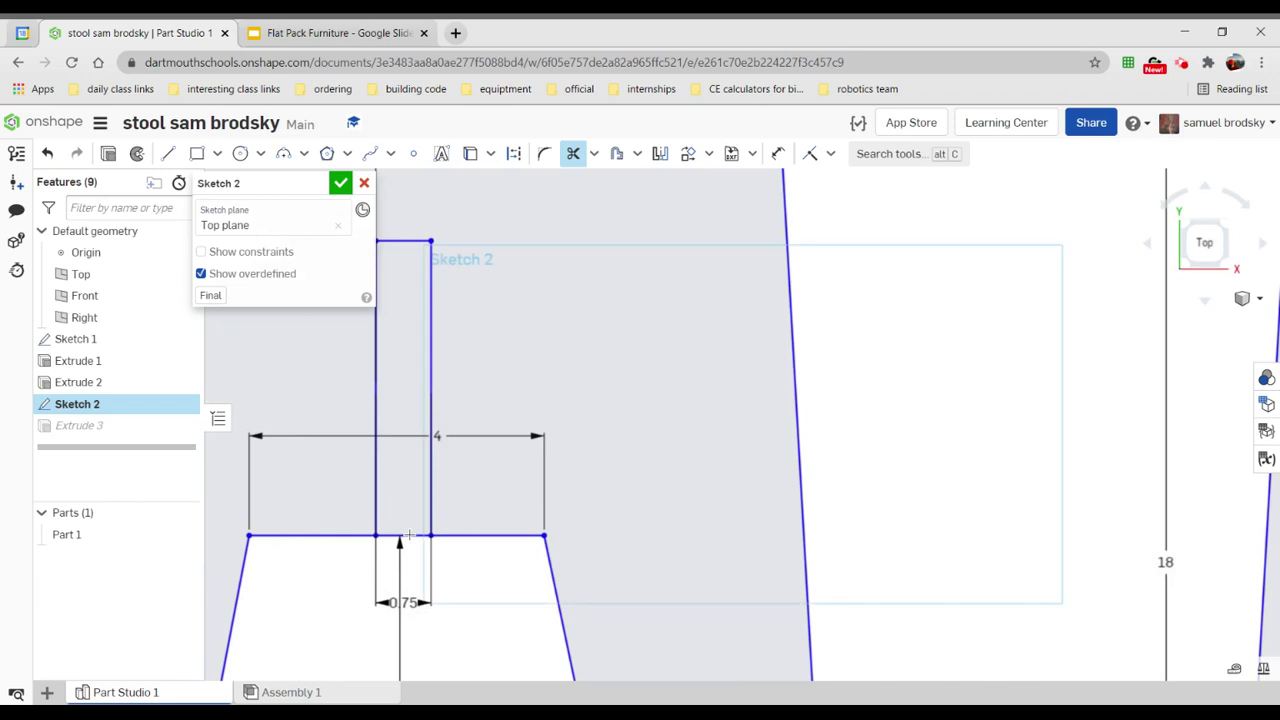
click(414, 536)
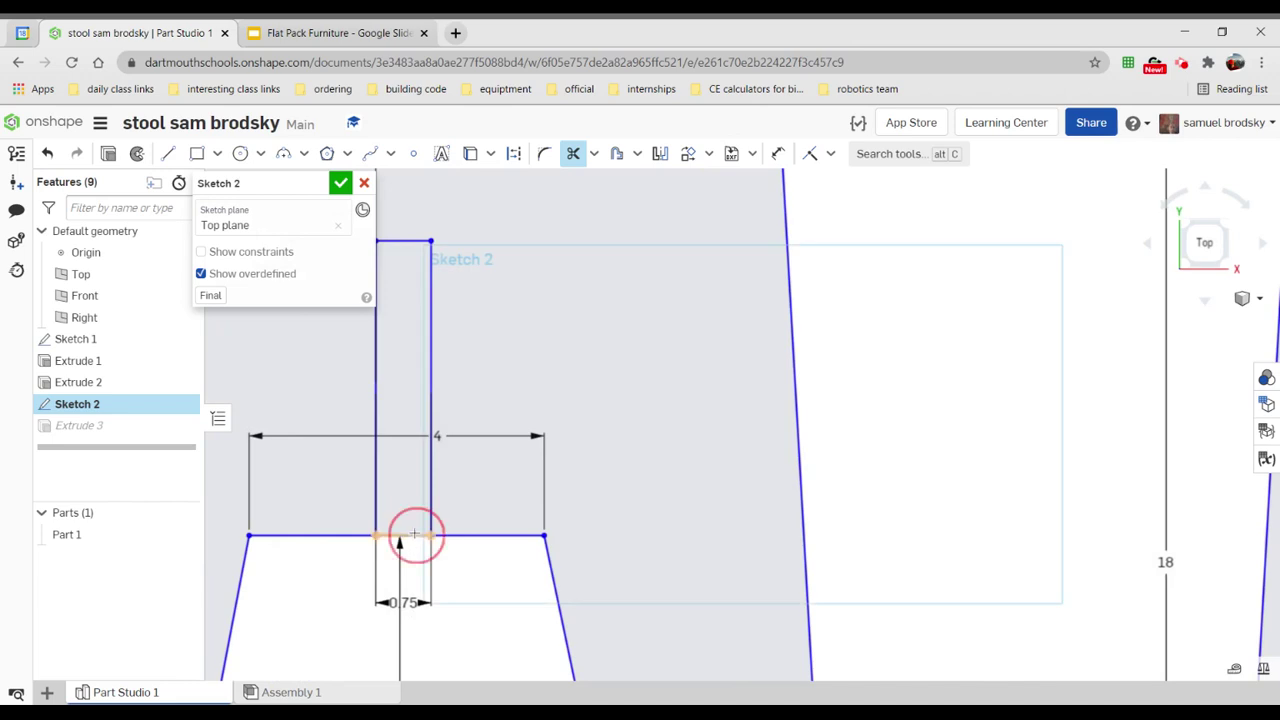
- Trim the remaining bottom segment across the original leg's slot so it opens into the lower cutout, and finish Sketch 2
click(404, 535)
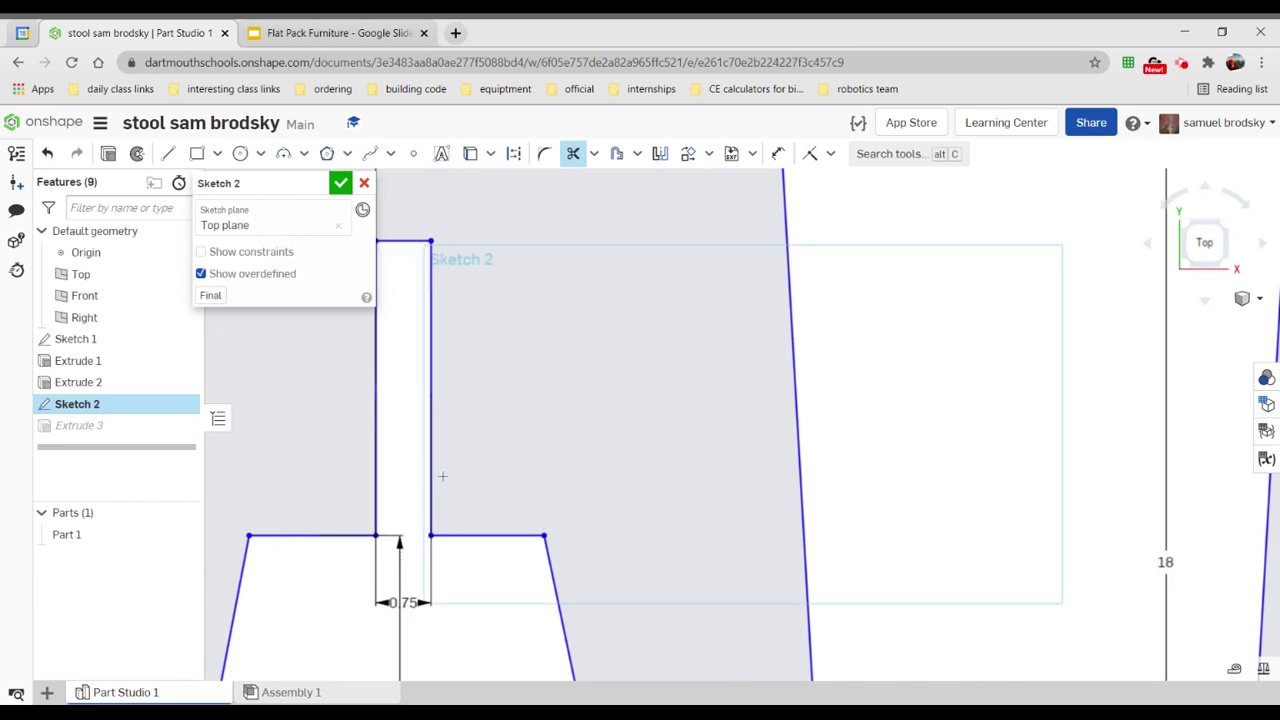
scroll(442, 476, down, 5)
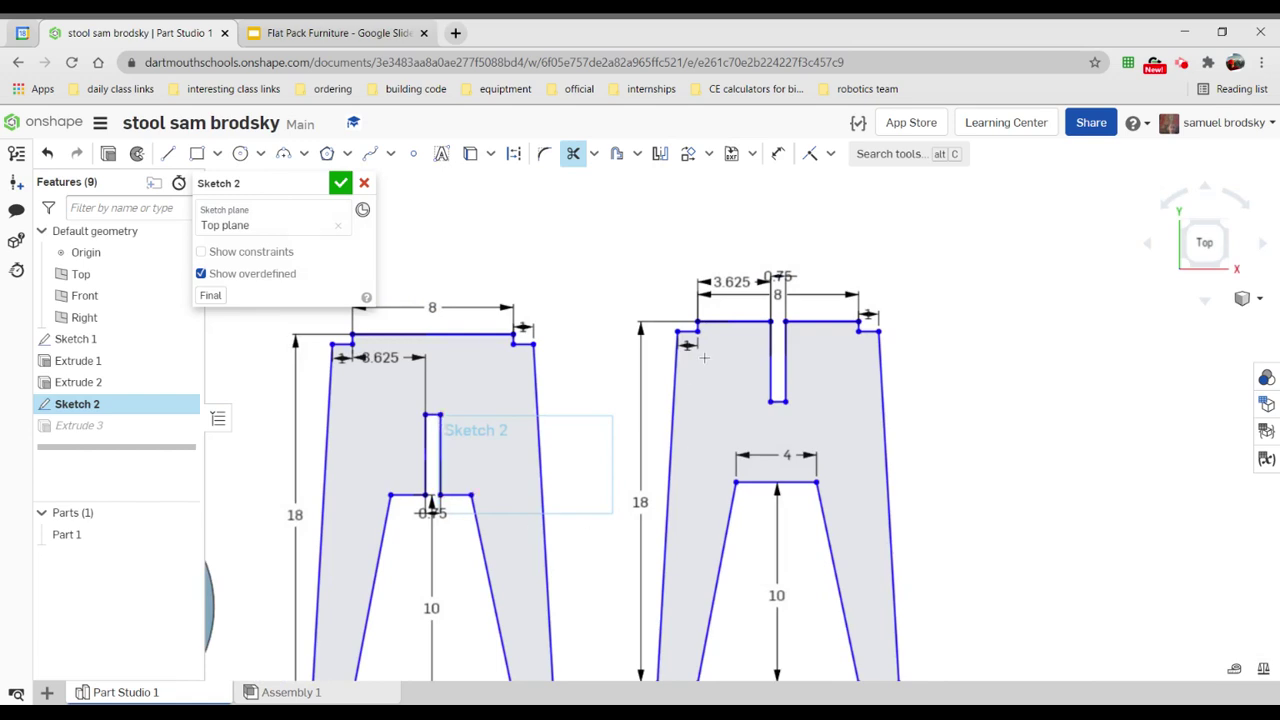
click(341, 183)
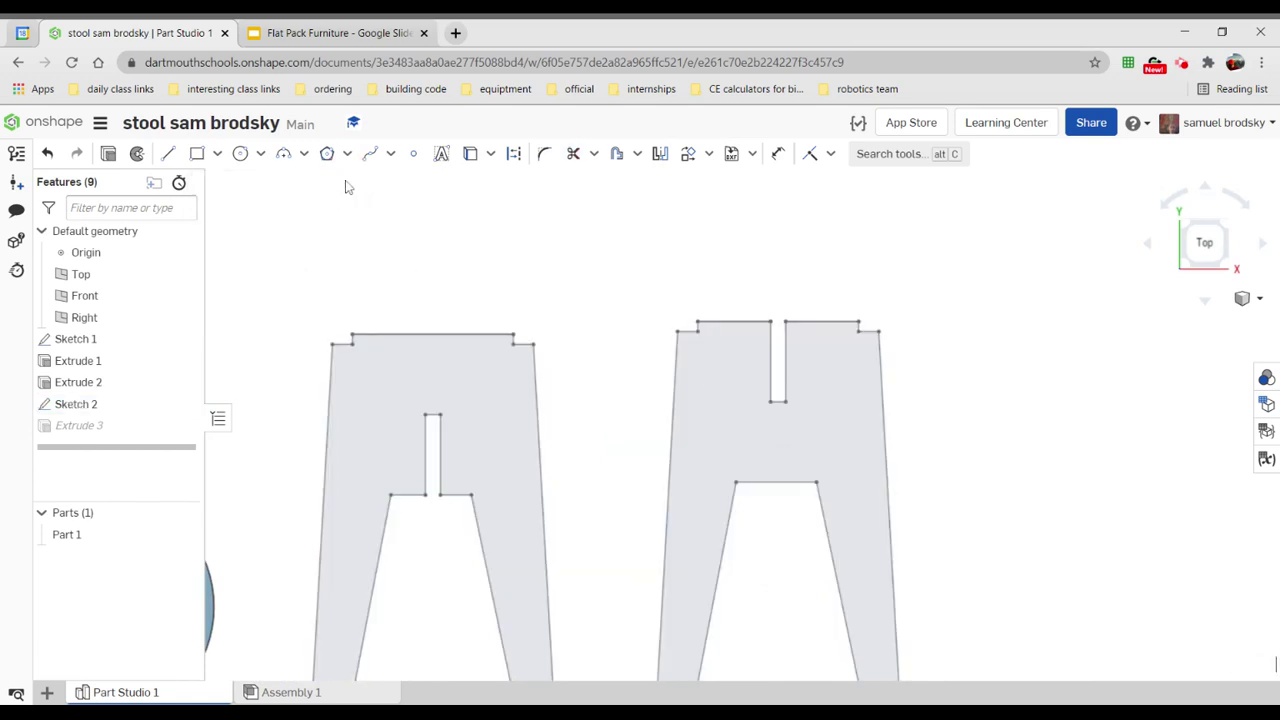
scroll(666, 306, down, 3)
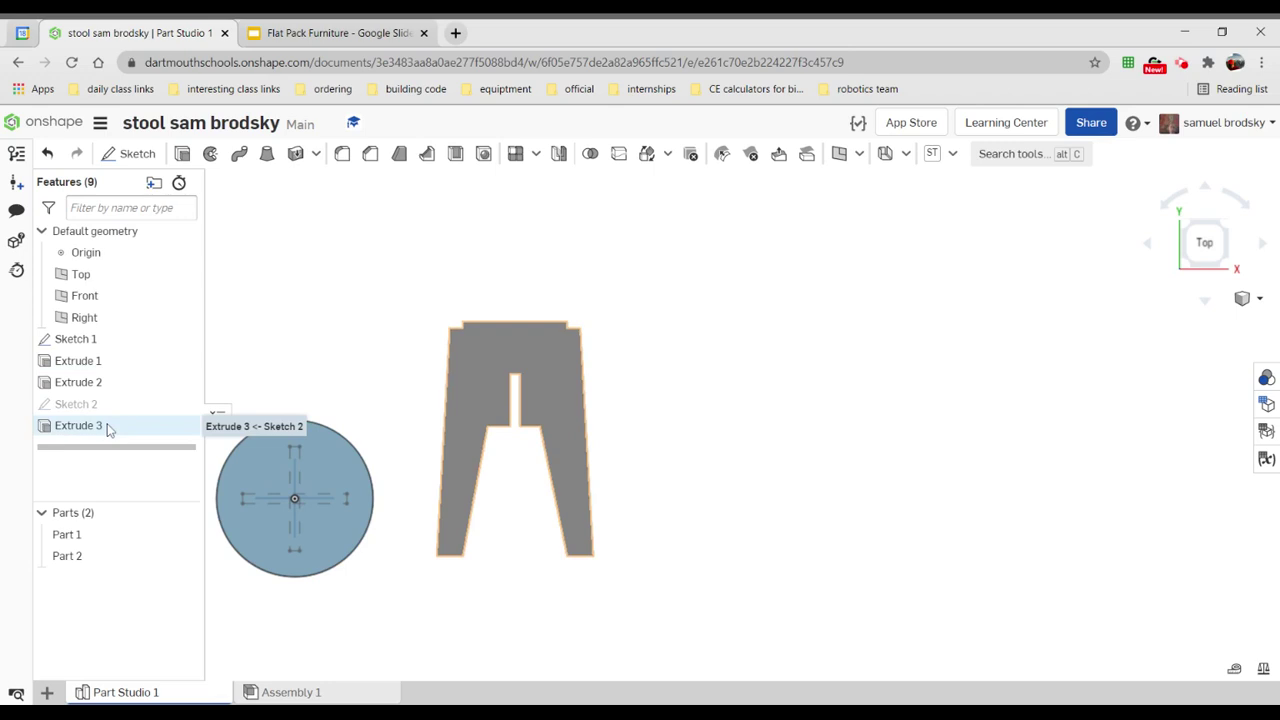
- Add the copied leg's profile to Extrude 3 as a second region, accept the feature, and switch to Assembly 1
double_click(194, 424)
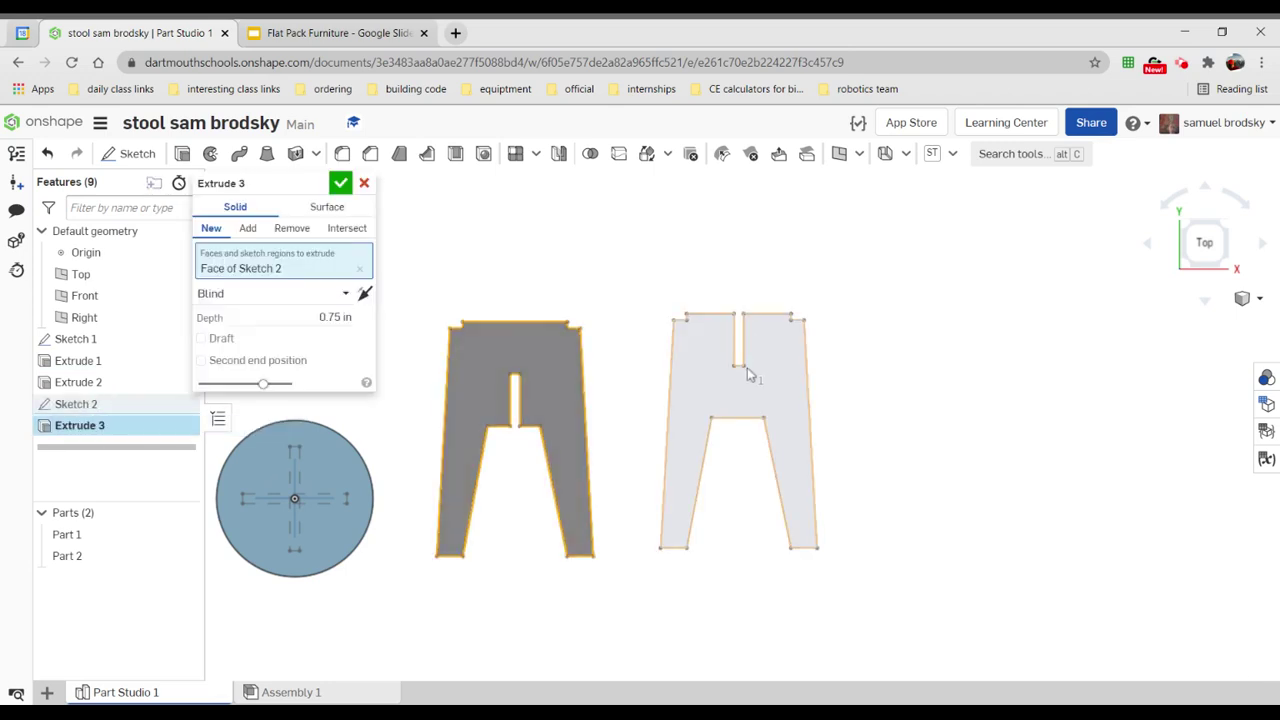
click(700, 391)
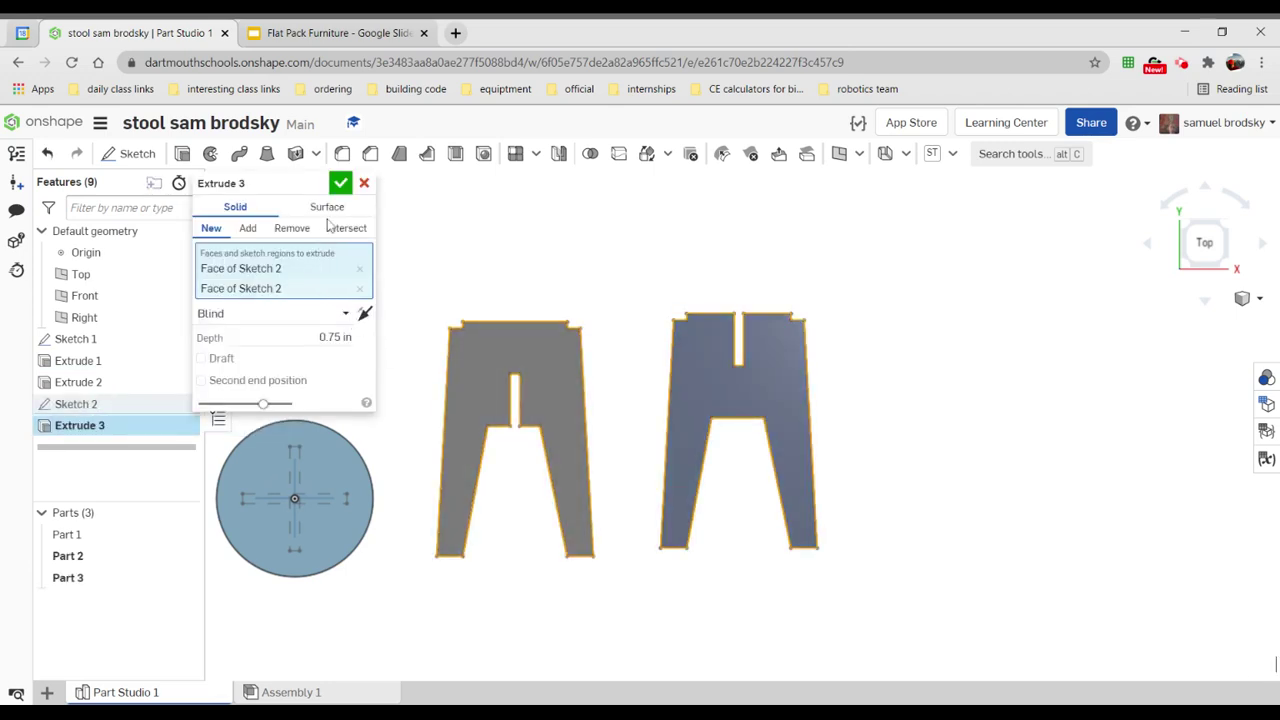
click(341, 186)
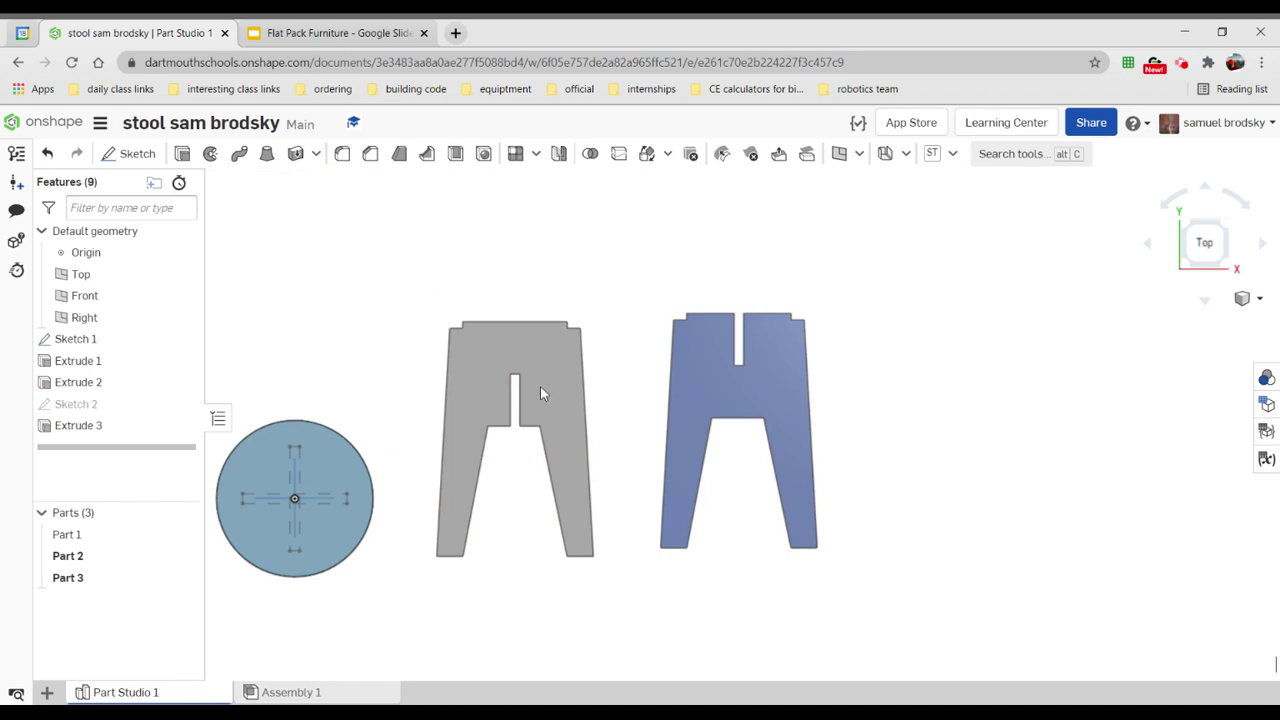
click(670, 399)
right_drag(670, 399, 670, 432)
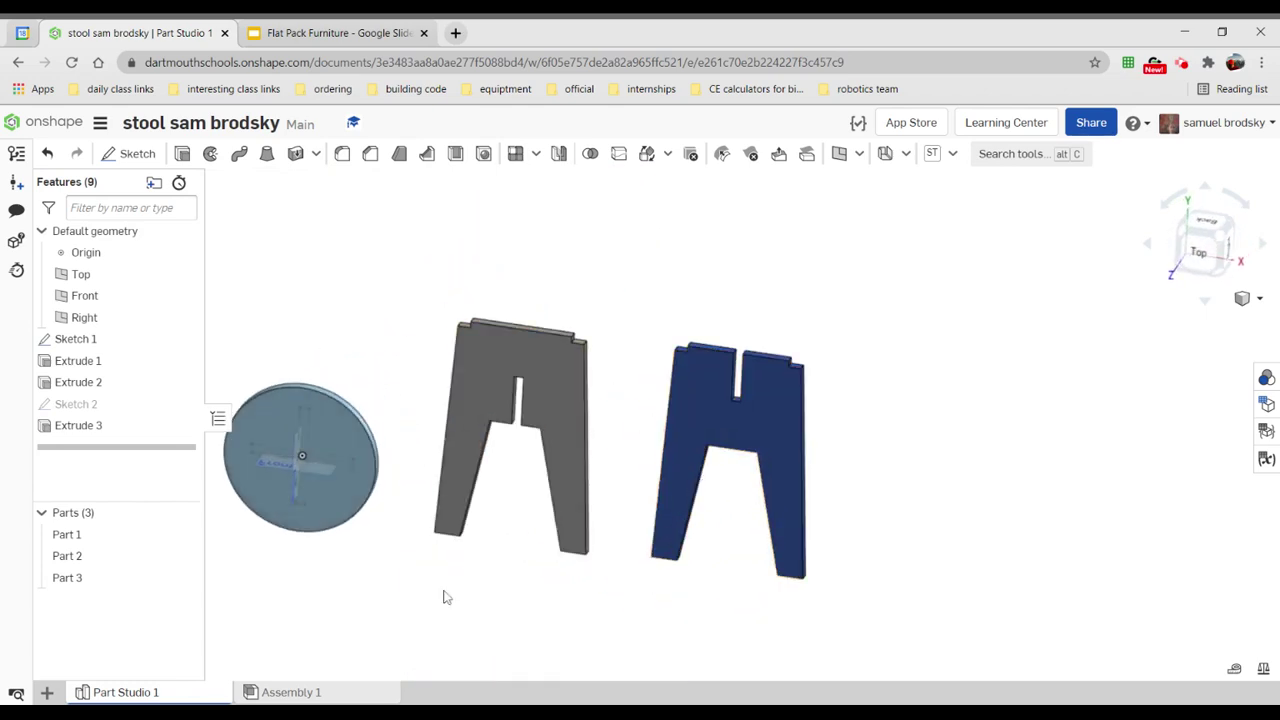
click(316, 693)
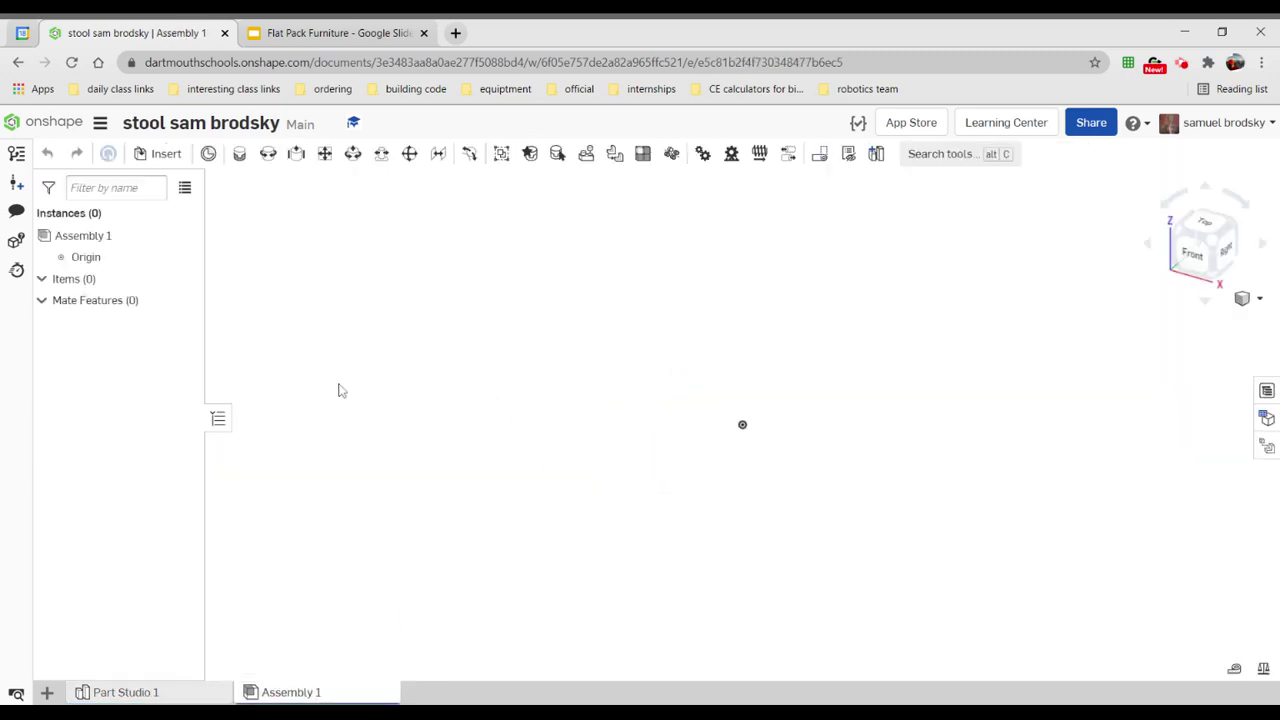
click(158, 154)
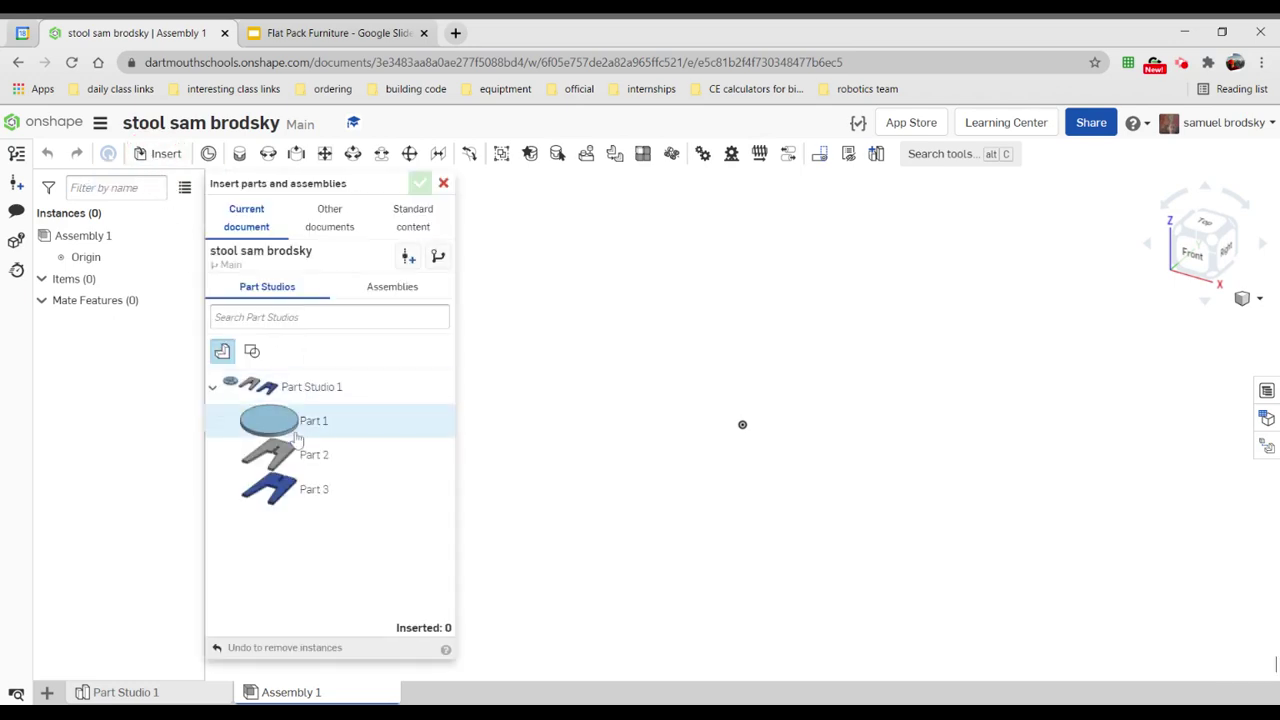
click(306, 426)
click(735, 442)
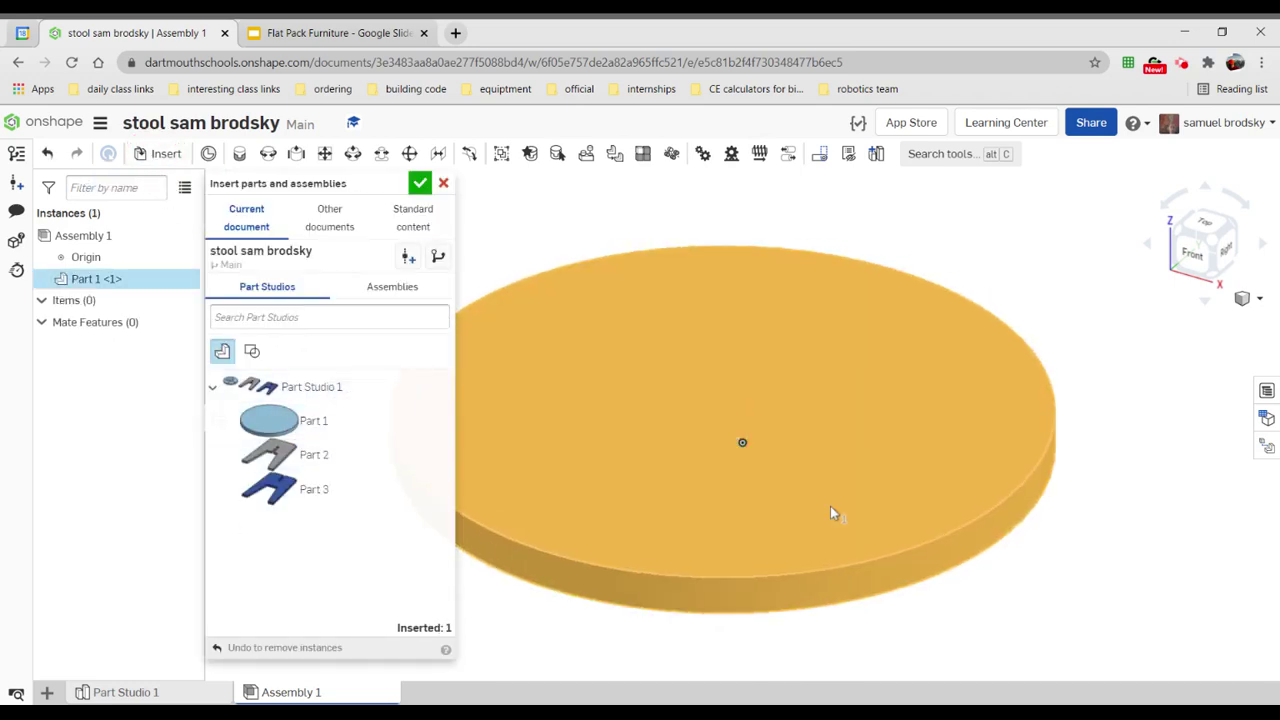
click(309, 455)
click(931, 537)
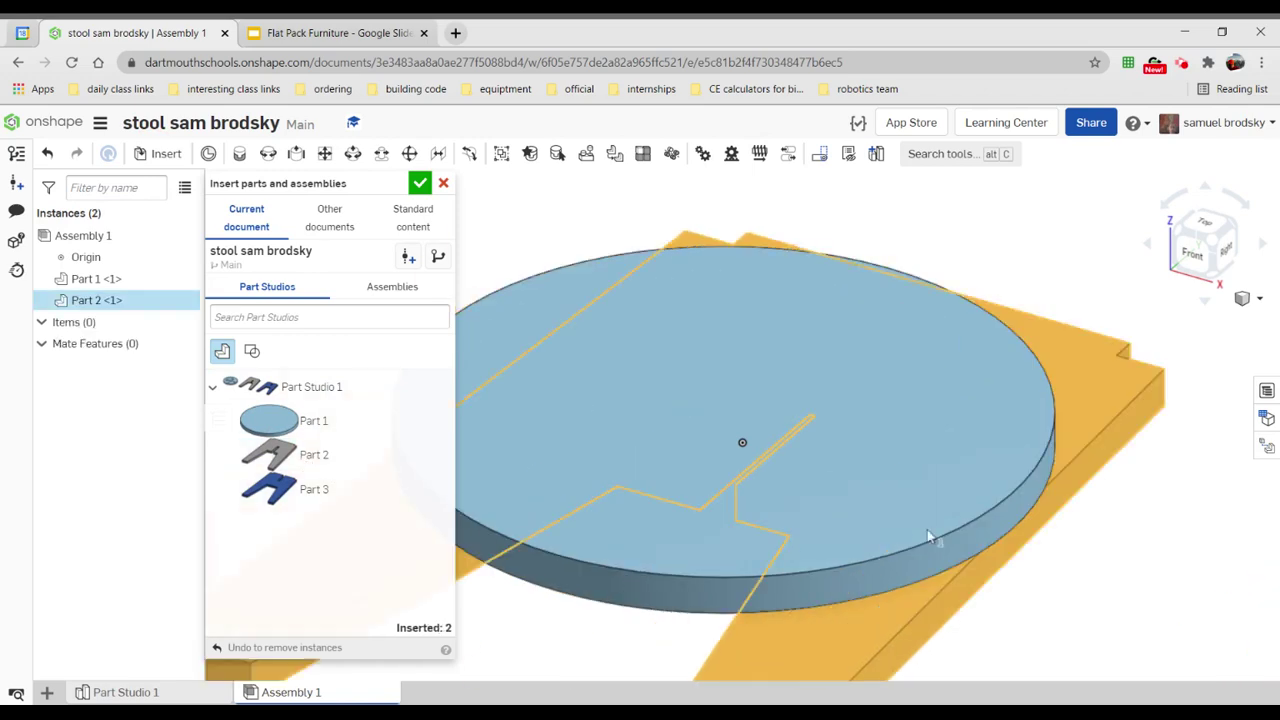
click(310, 489)
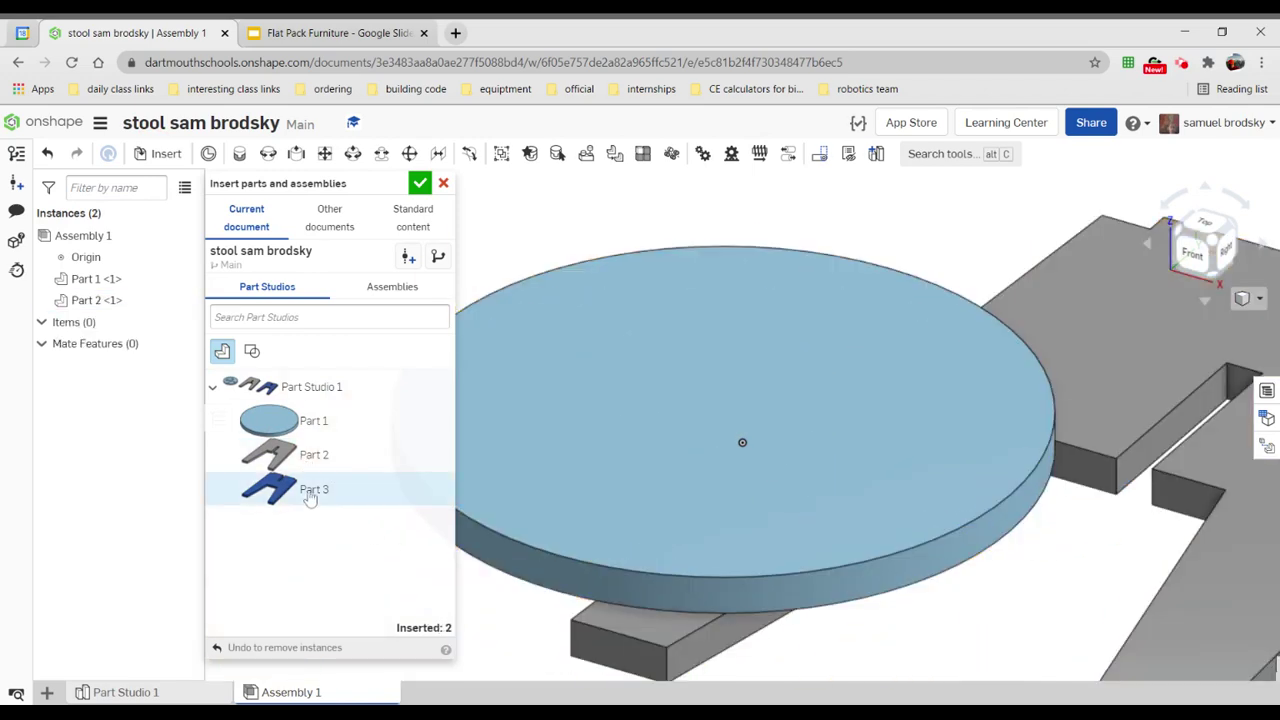
click(1030, 638)
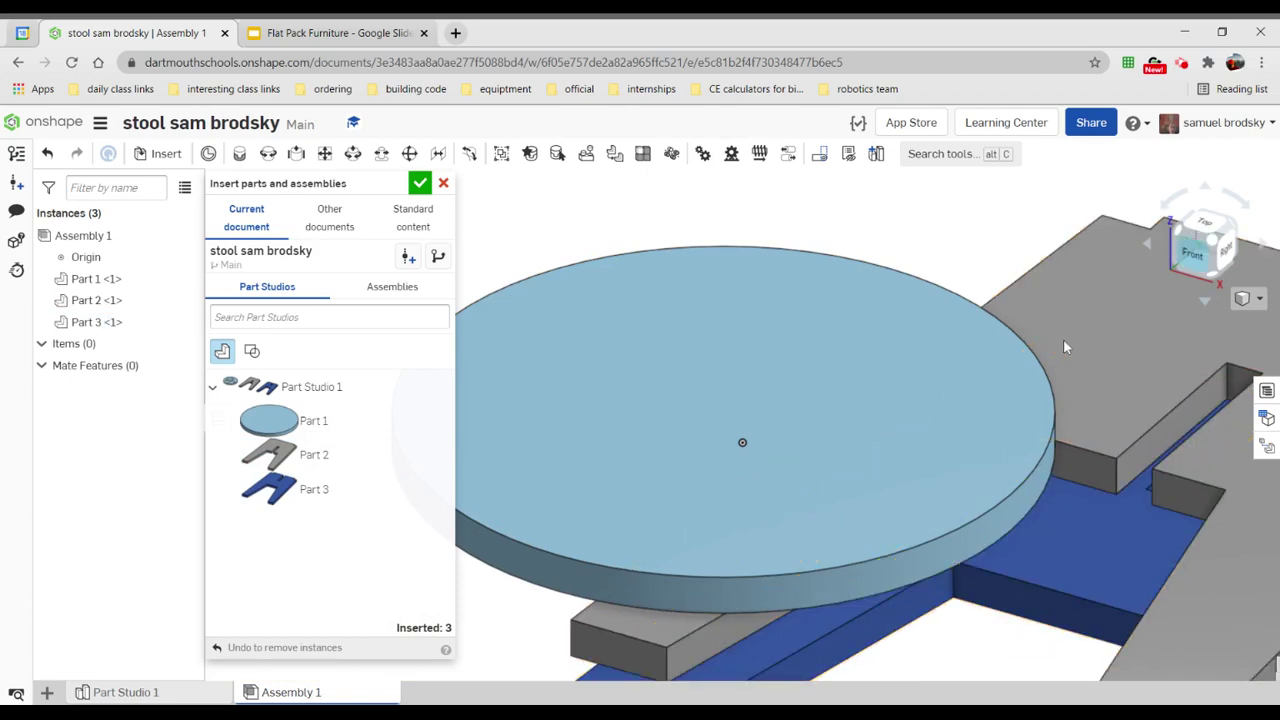
scroll(1058, 336, up, 3)
scroll(1050, 357, down, 5)
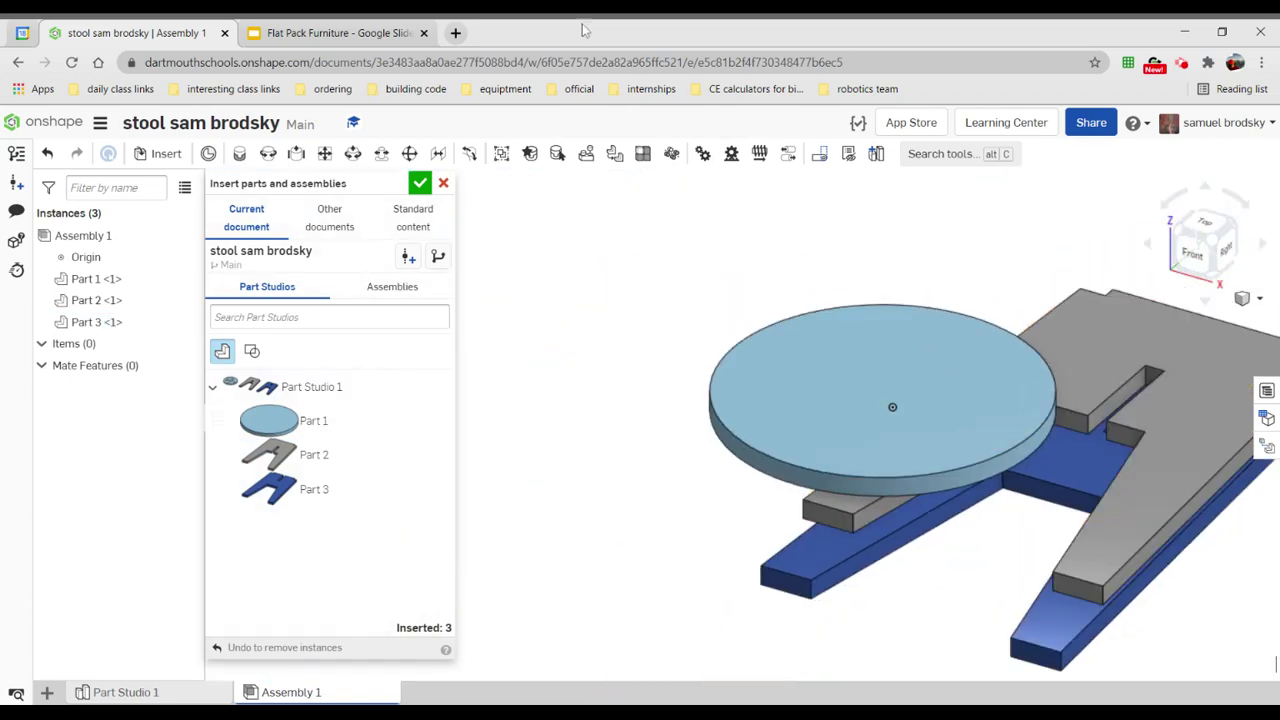
click(443, 183)
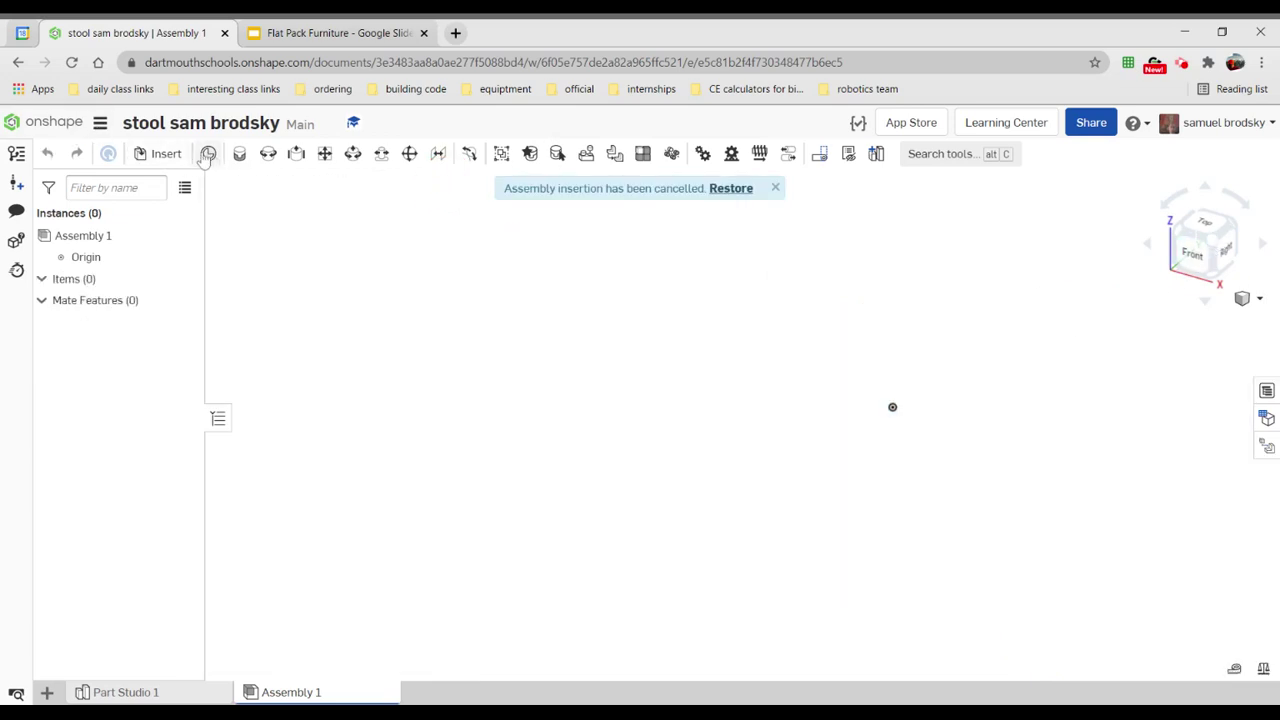
- Insert Part 1, Part 2 and Part 3 from Part Studio 1 into the assembly, placing each separately, and accept the insertion
click(160, 153)
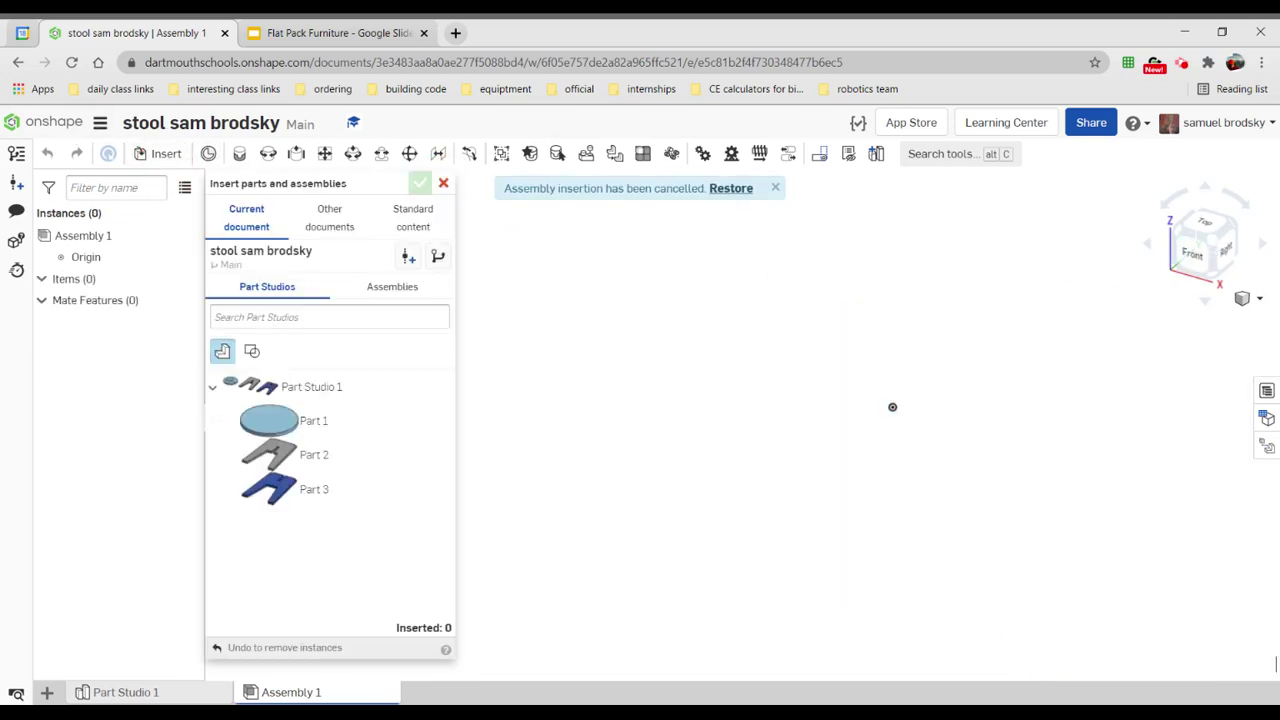
click(280, 422)
click(580, 290)
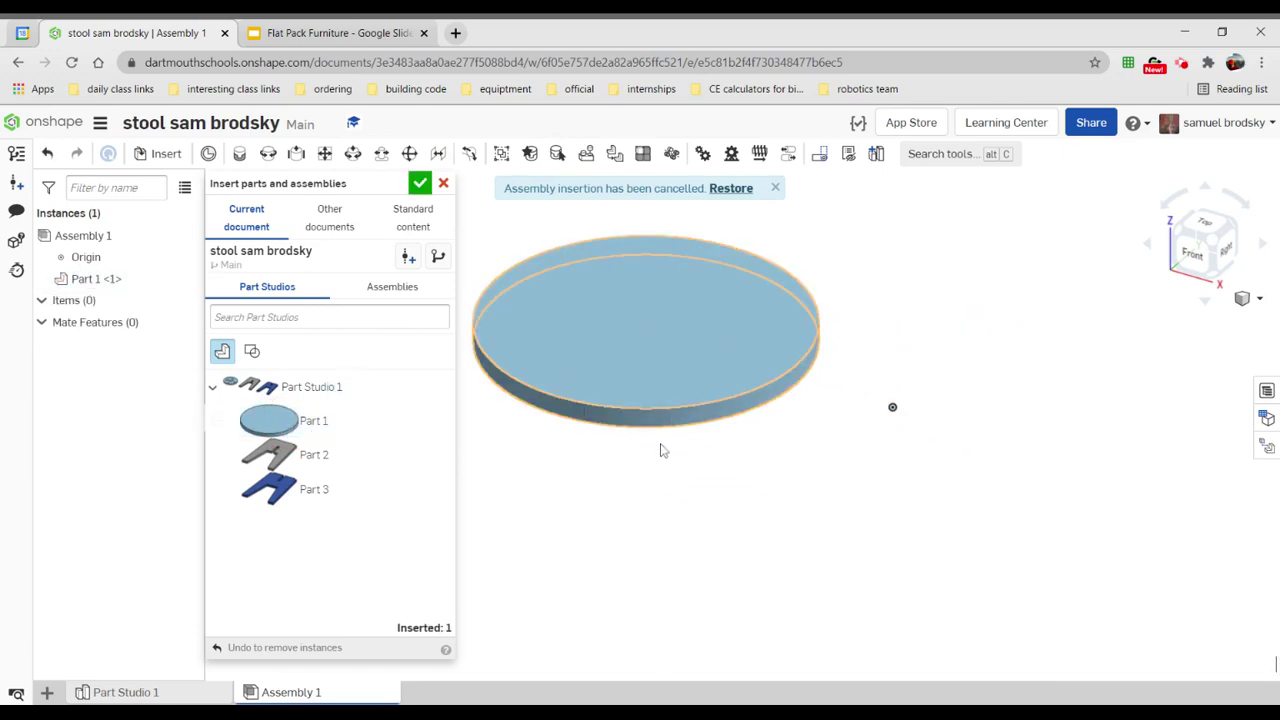
click(322, 452)
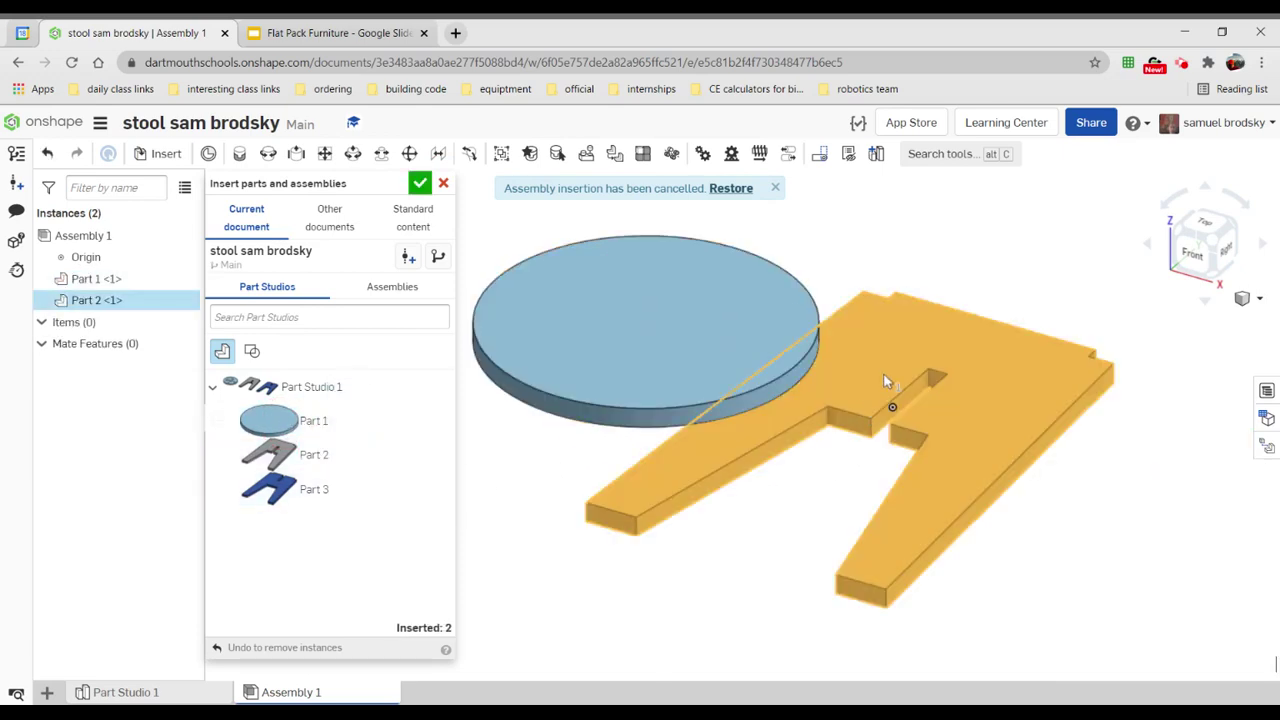
click(913, 388)
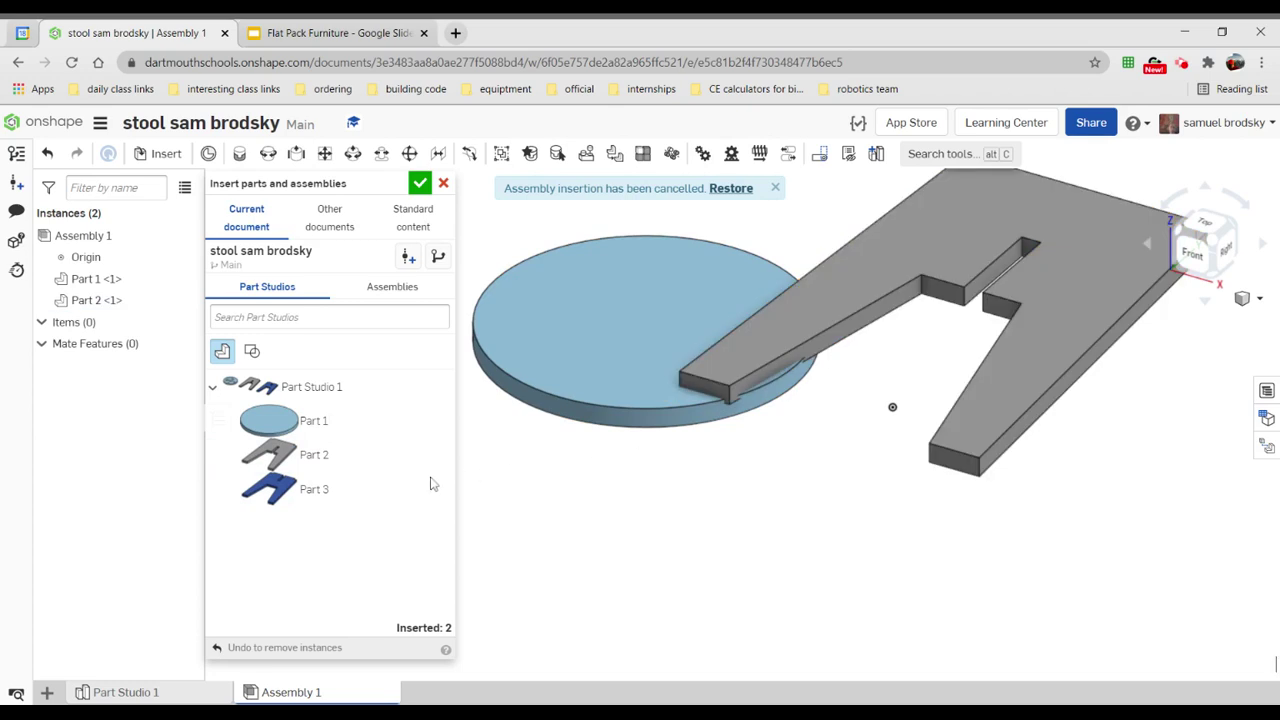
click(314, 489)
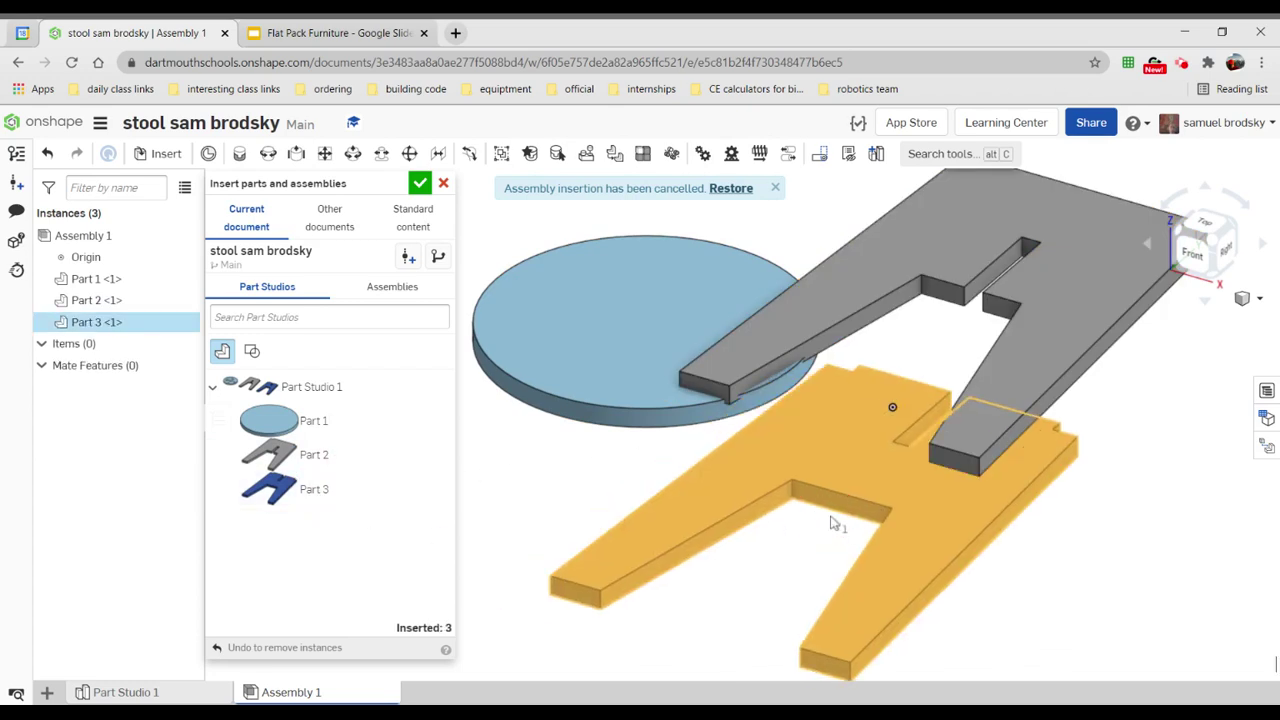
click(834, 523)
click(420, 186)
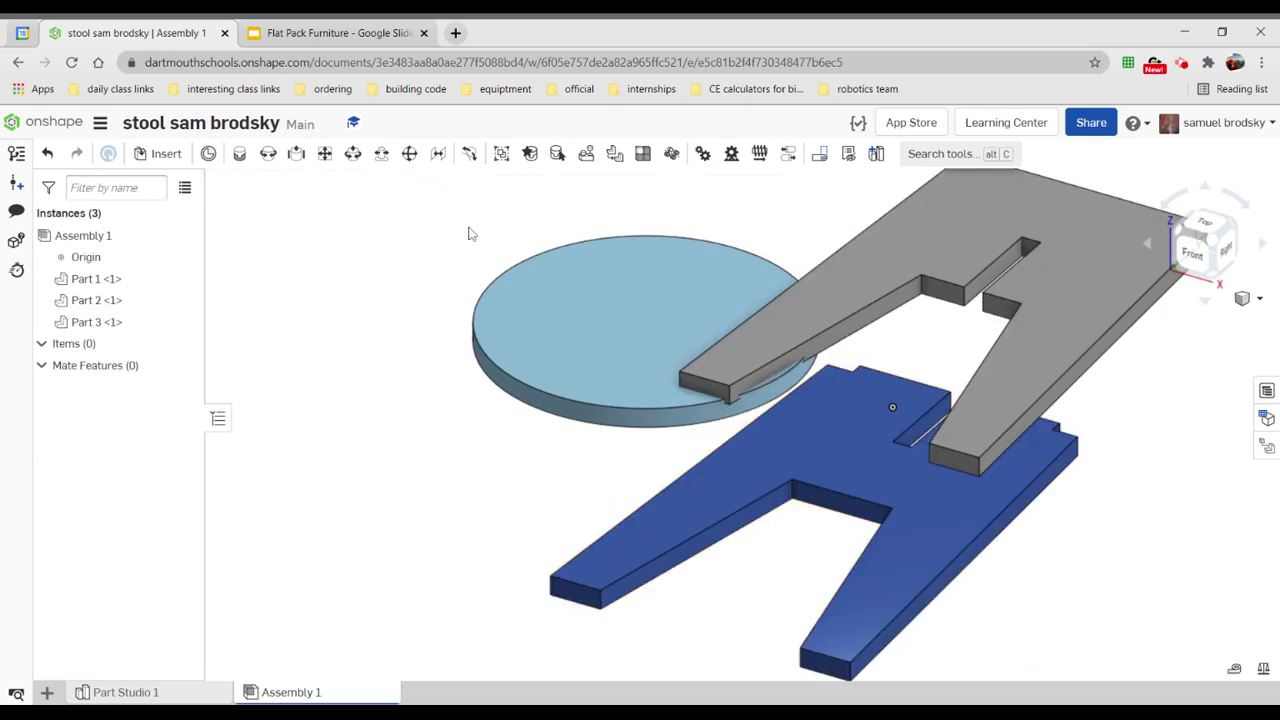
- Start a Fastened mate with the shoulder-side corner of Part 3's top tab end face as the first mate connector
click(1213, 240)
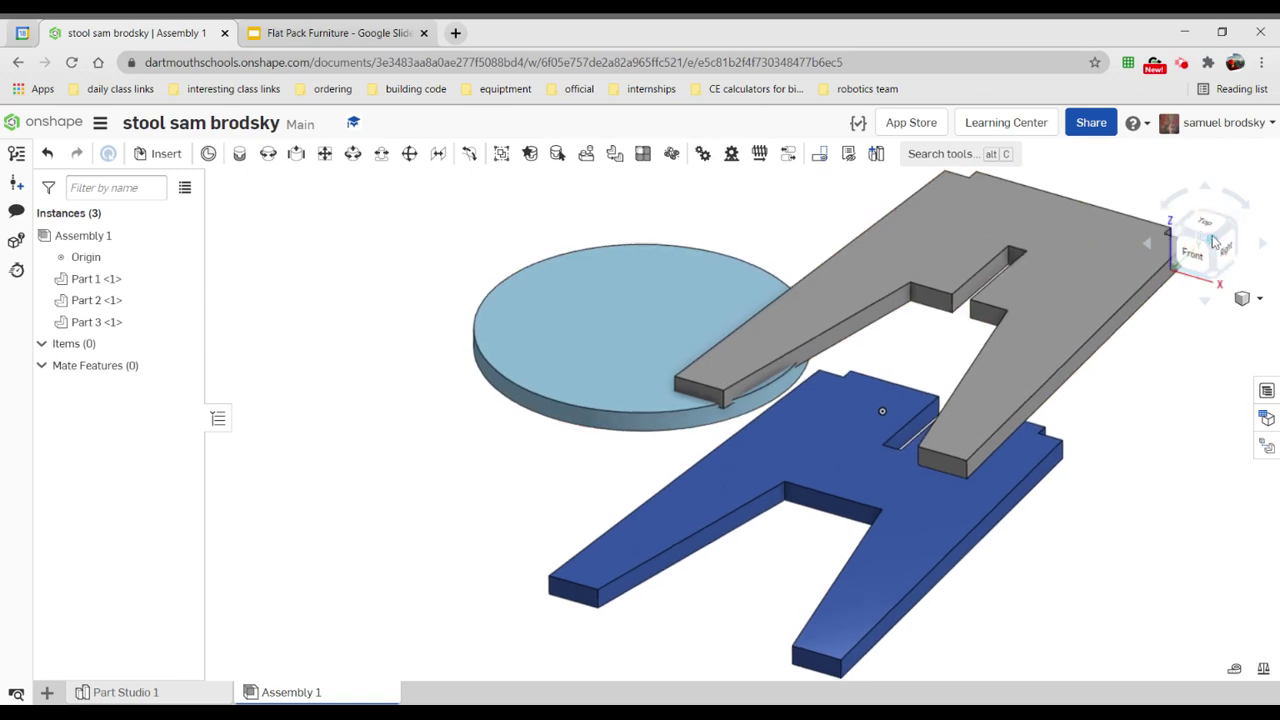
right_drag(695, 317, 718, 352)
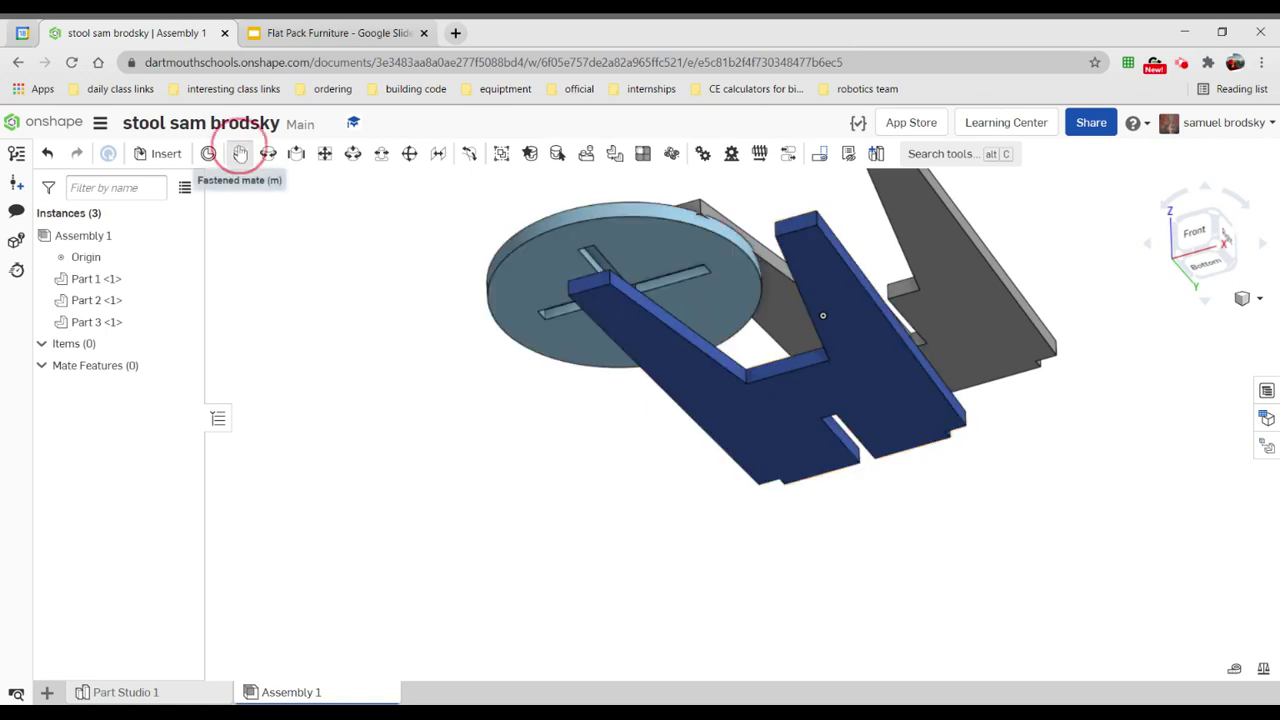
click(239, 153)
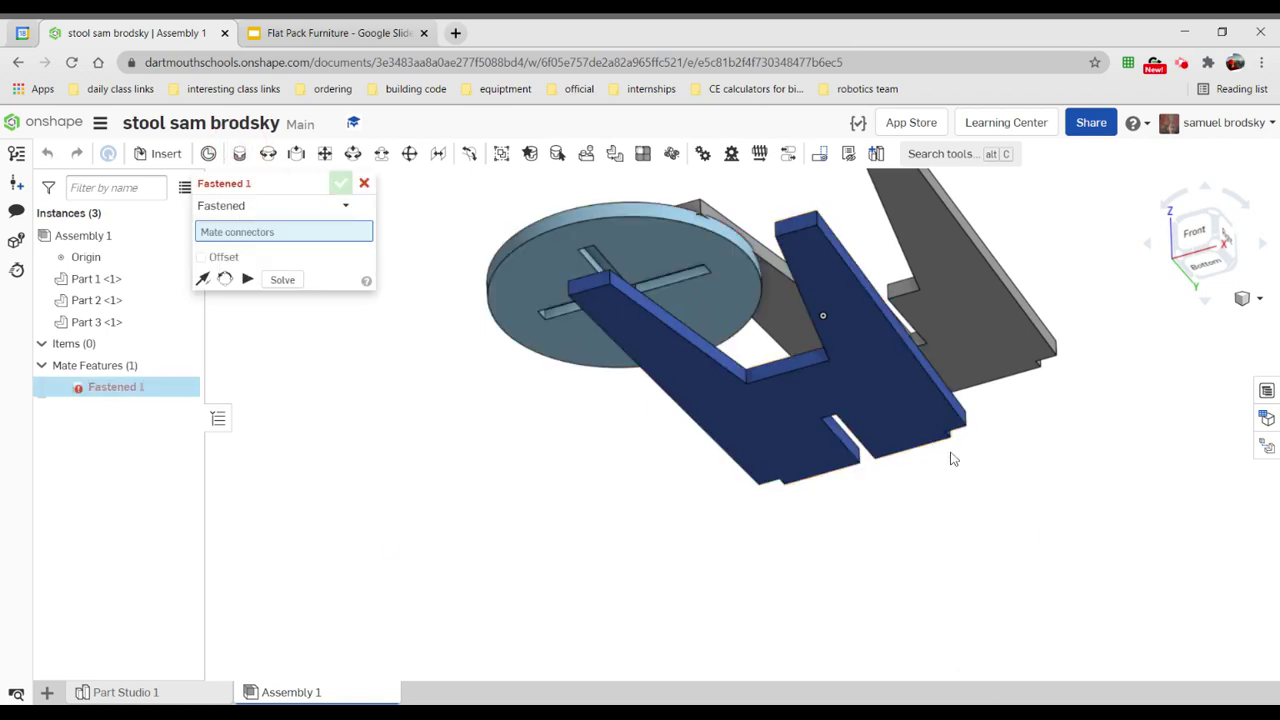
right_drag(1027, 543, 948, 379)
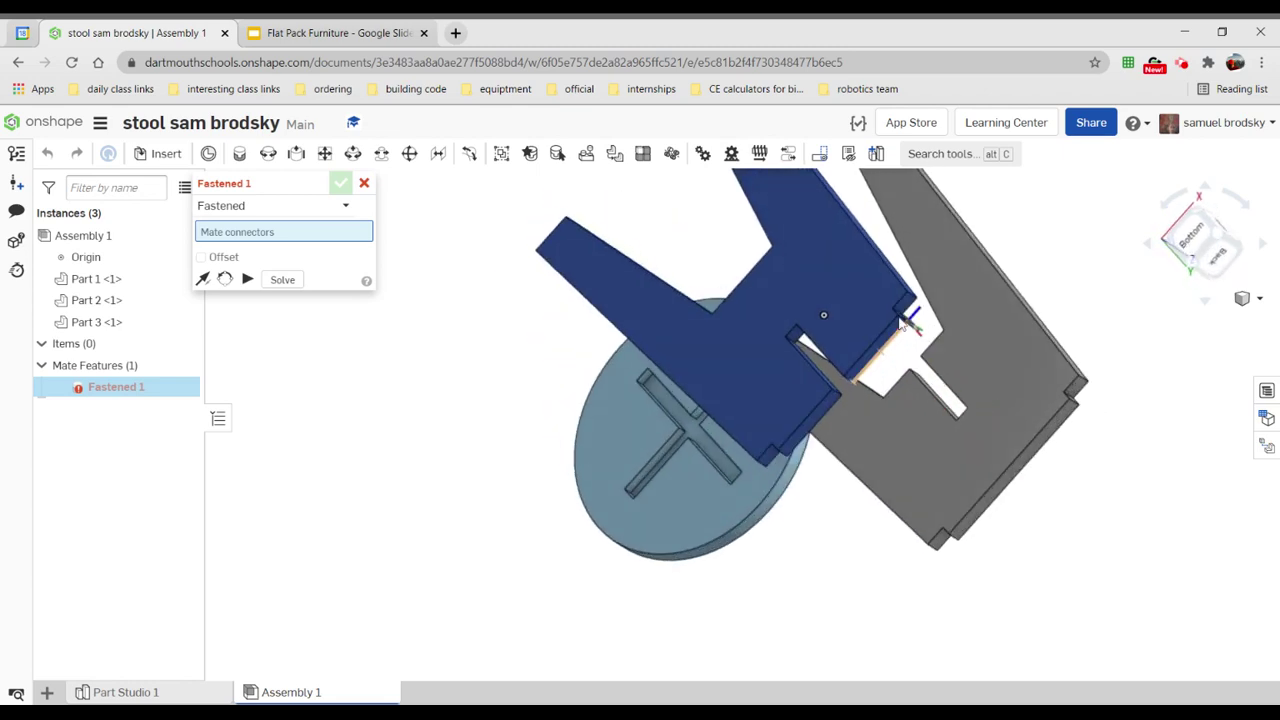
scroll(900, 336, up, 5)
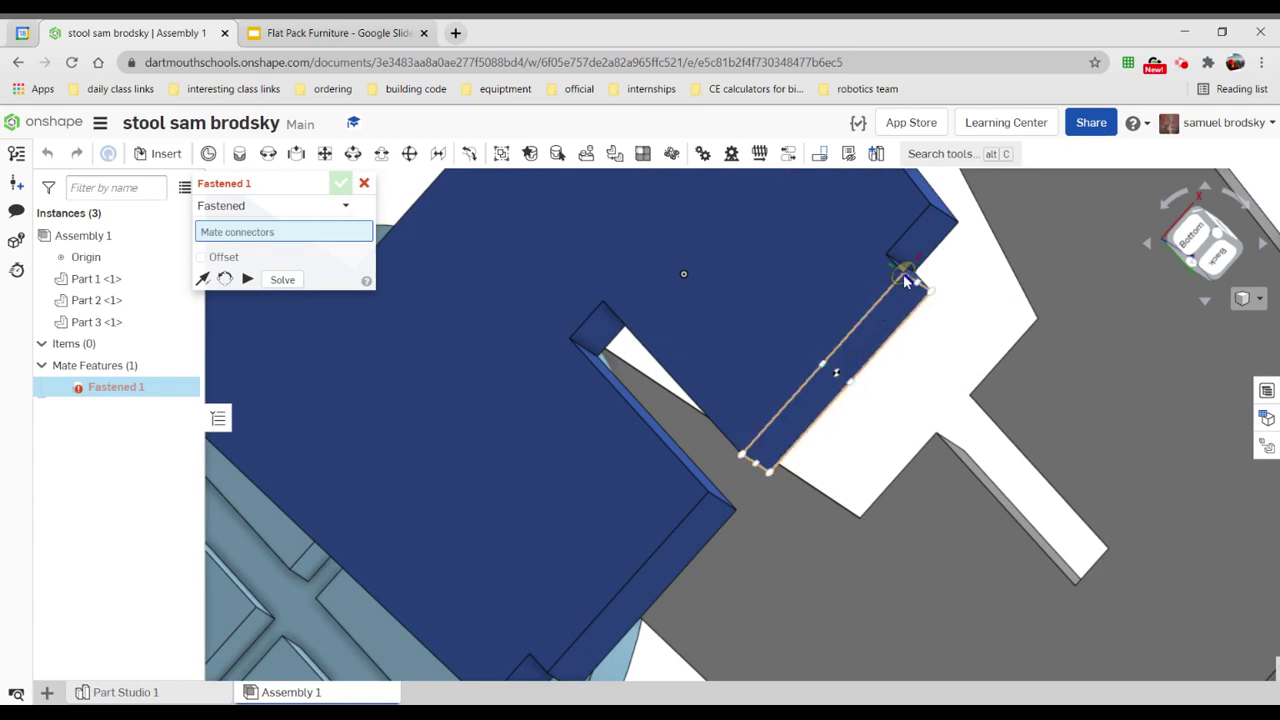
click(905, 282)
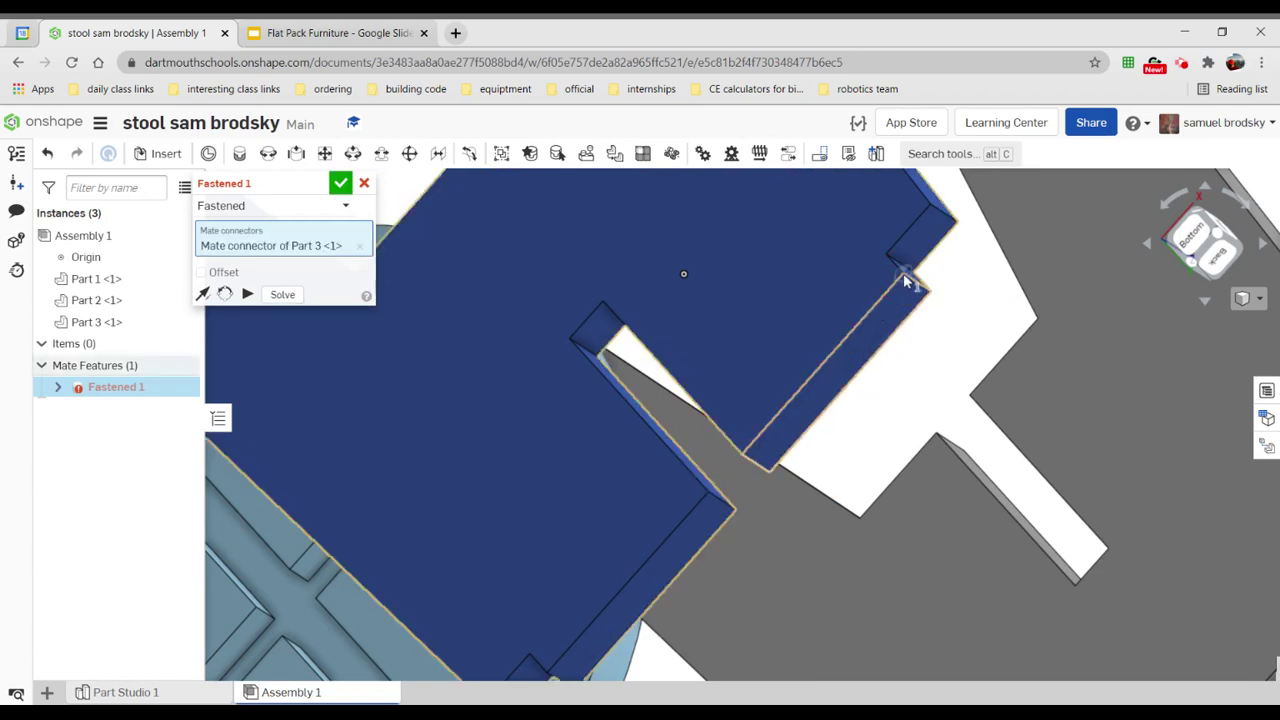
- Pick the outer end corner of one cross-slot arm's floor on Part 1 as the second connector of the Fastened mate
scroll(940, 414, down, 5)
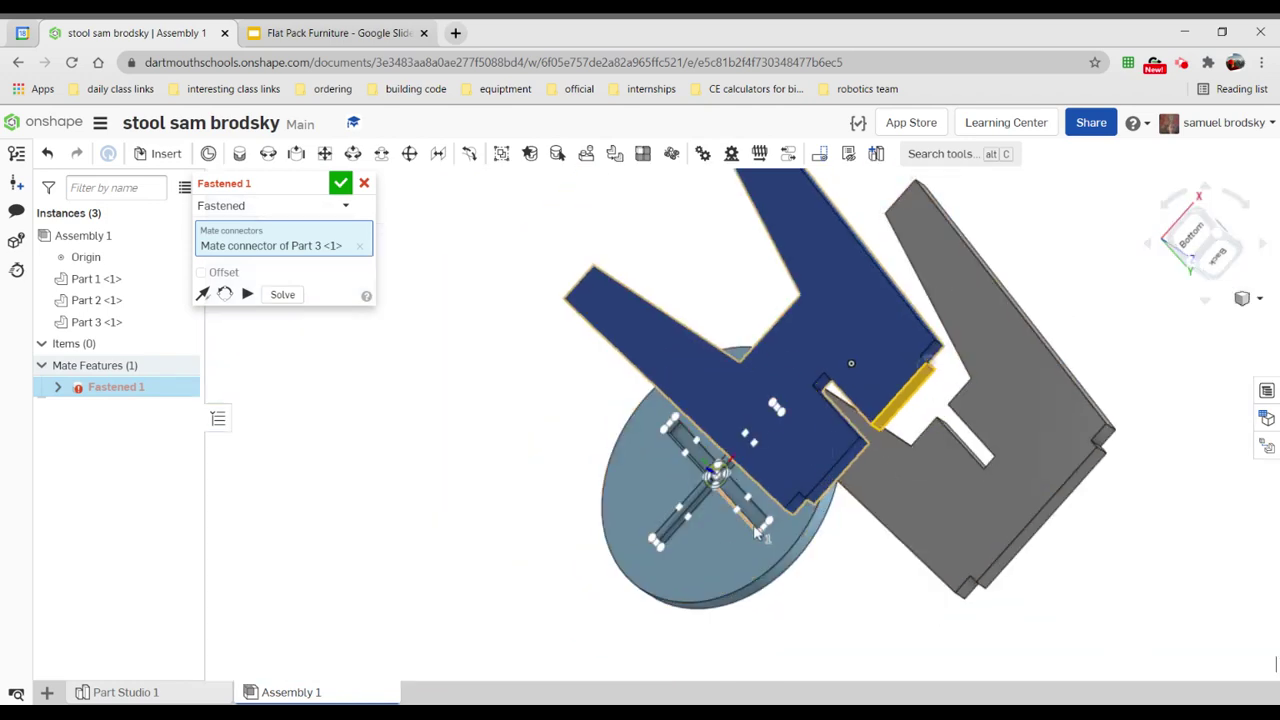
scroll(847, 657, up, 3)
scroll(850, 657, down, 2)
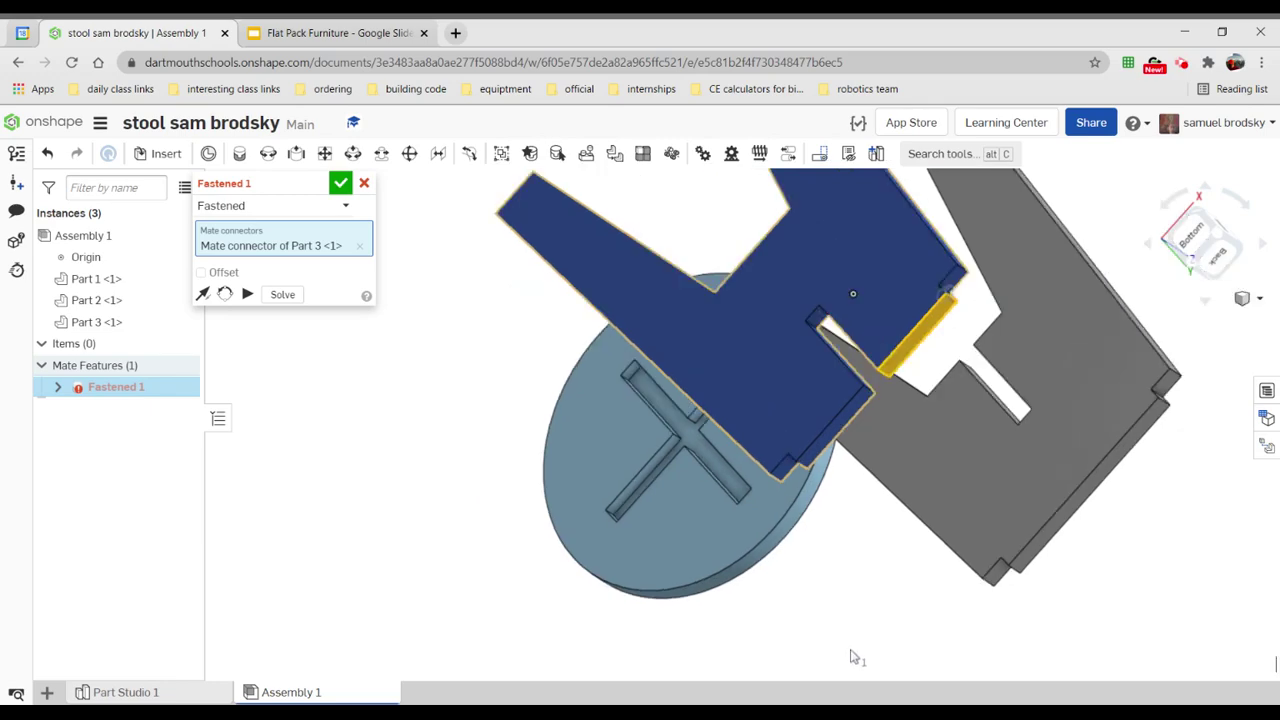
mouse_move(838, 591)
right_down()
mouse_move(860, 580)
mouse_move(883, 603)
mouse_move(838, 582)
right_up()
scroll(715, 467, up, 5)
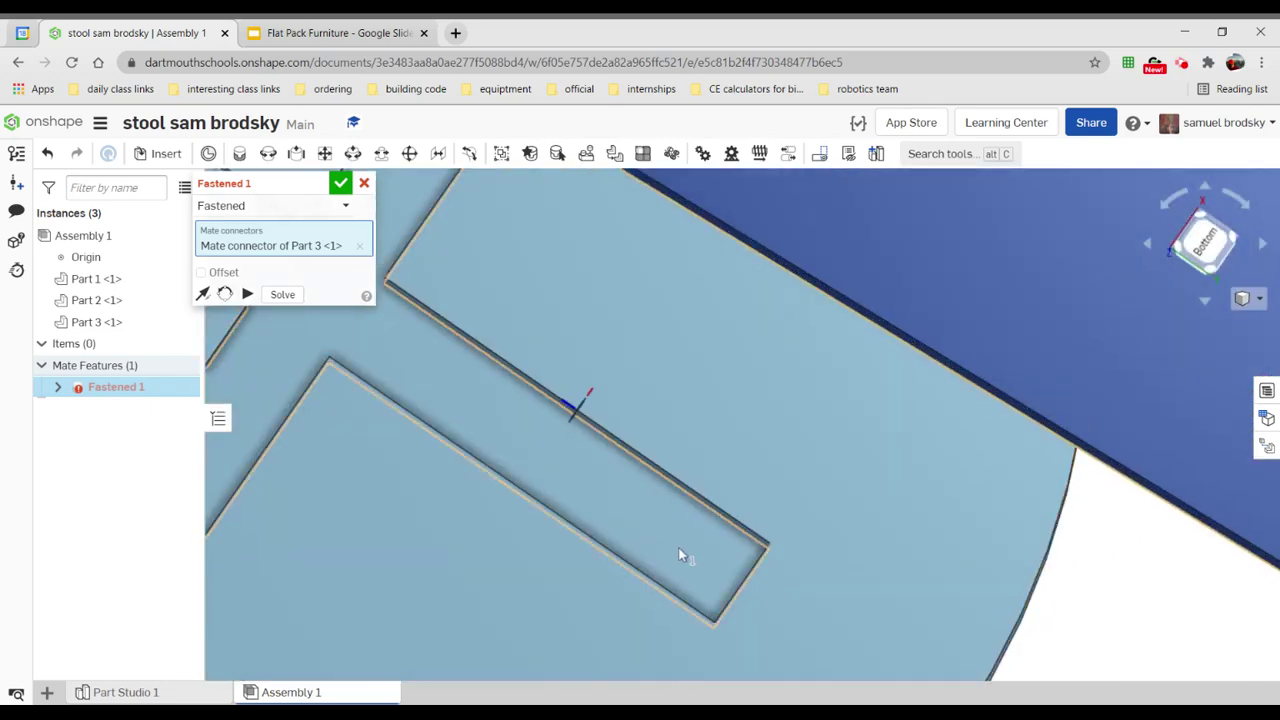
middle_drag(678, 546, 708, 603)
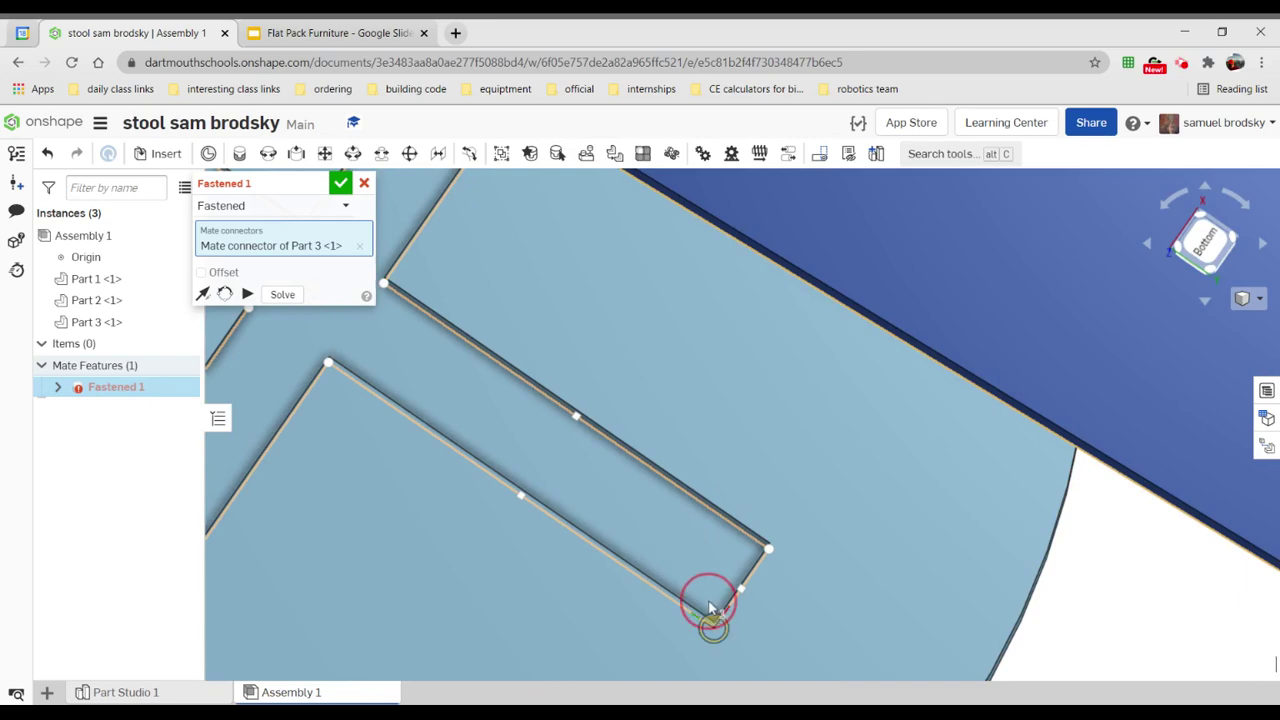
scroll(717, 626, down, 2)
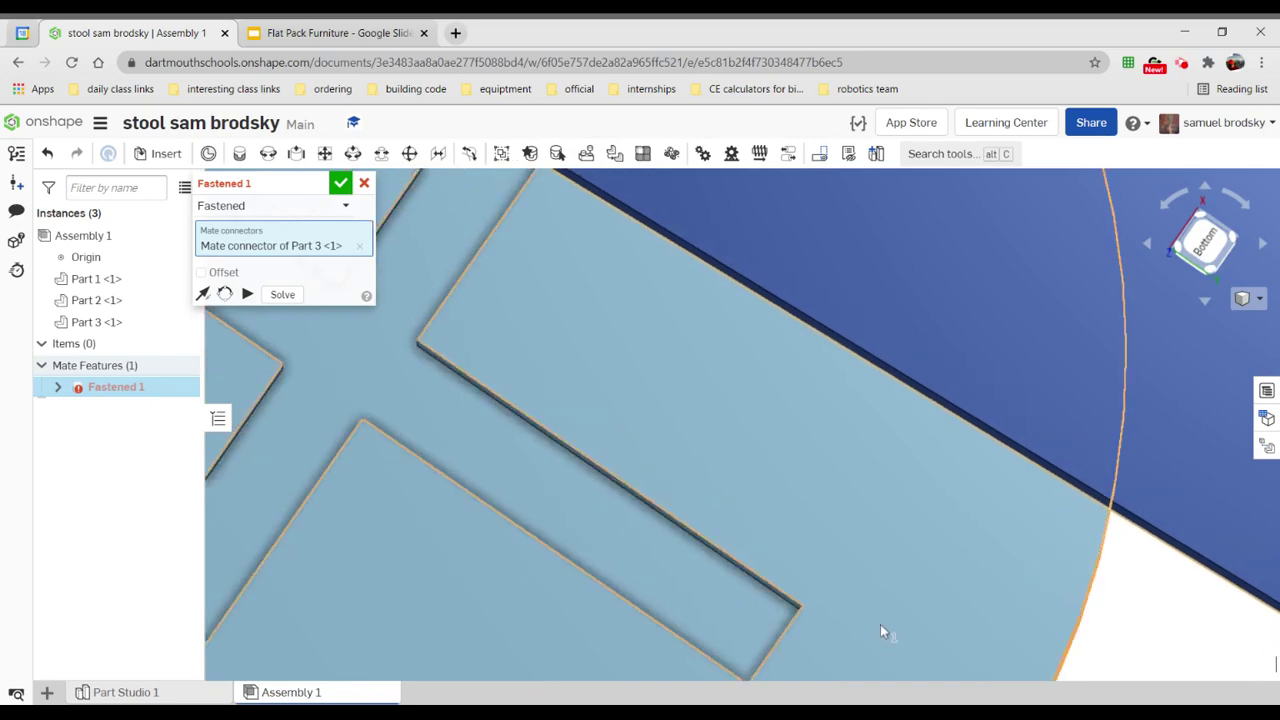
scroll(877, 621, down, 3)
right_drag(1016, 641, 1043, 643)
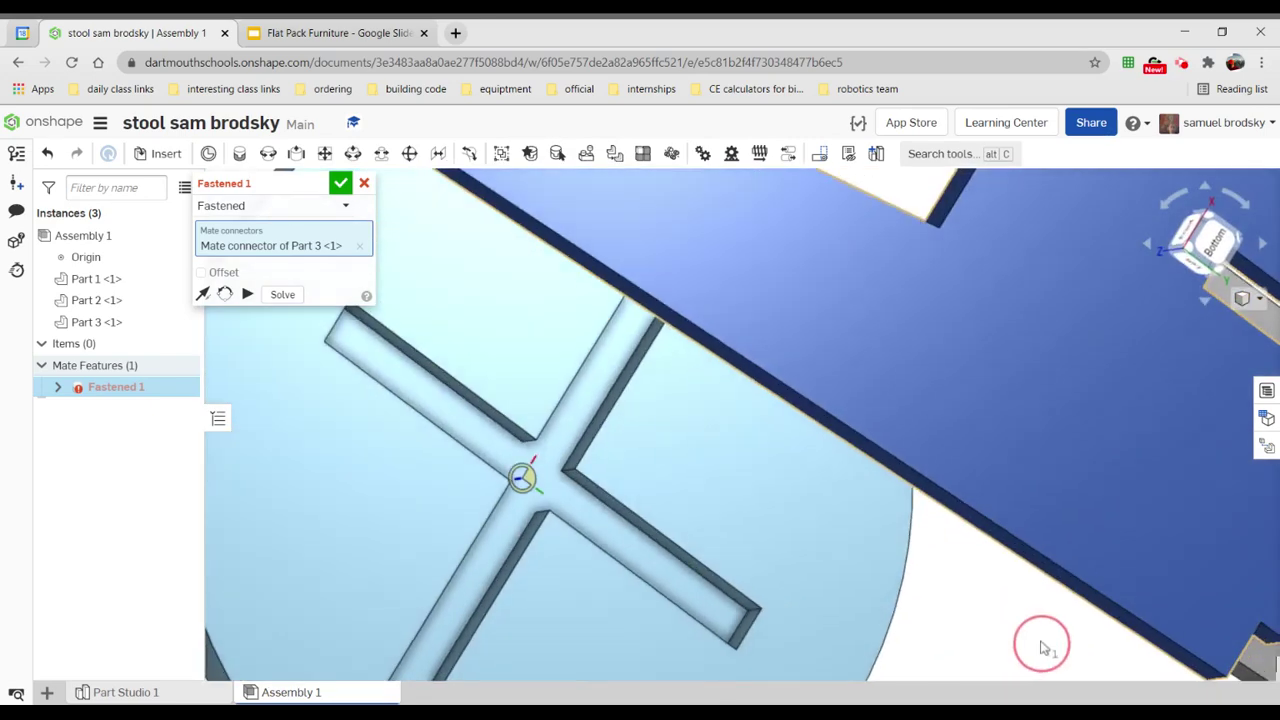
mouse_move(943, 631)
right_down()
mouse_move(929, 654)
mouse_move(777, 553)
right_up()
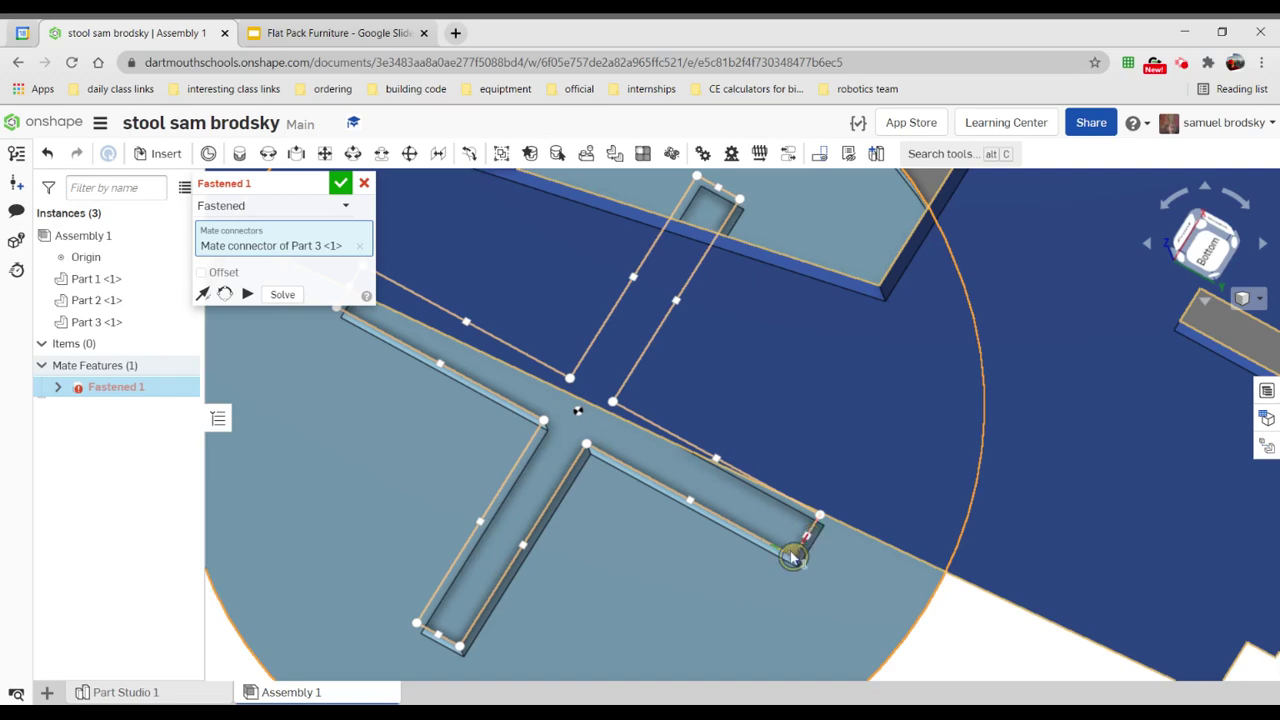
click(792, 556)
click(792, 558)
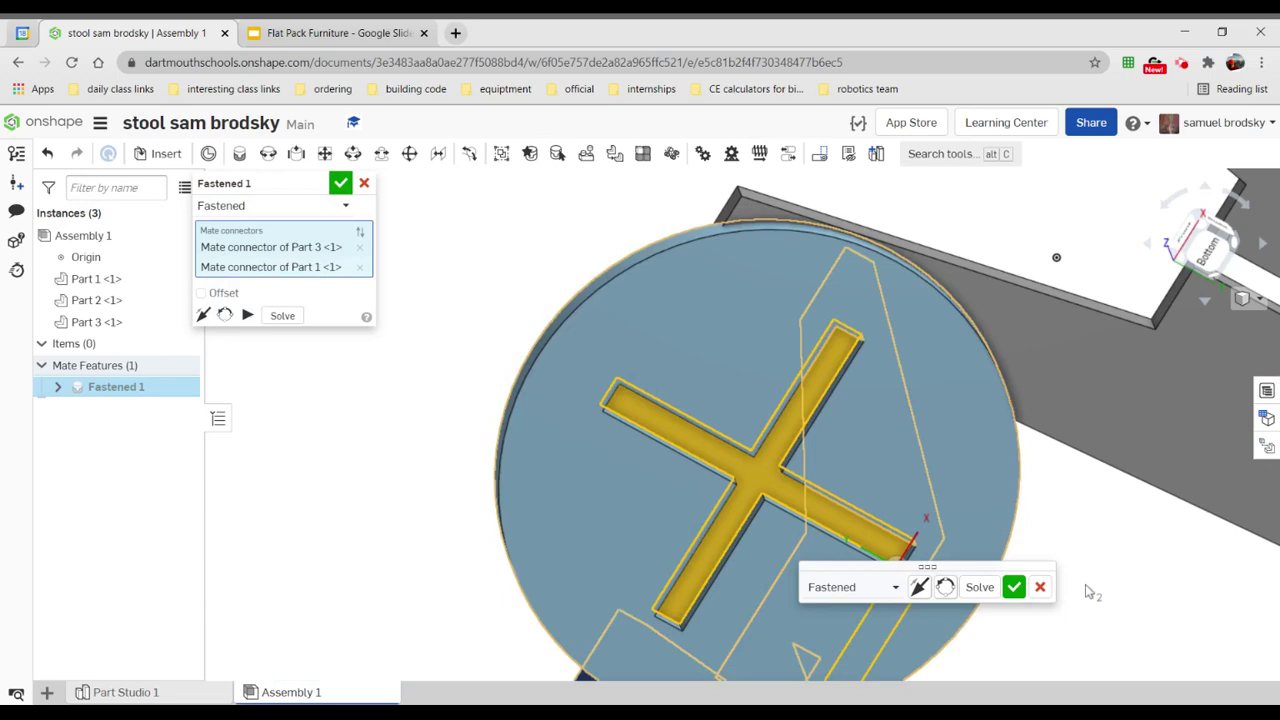
- Flip the mate's primary axis, reorient its secondary axis by two quarter turns so Part 3 stands in the slot, and accept the mate
click(1088, 590)
right_drag(1087, 587, 1046, 590)
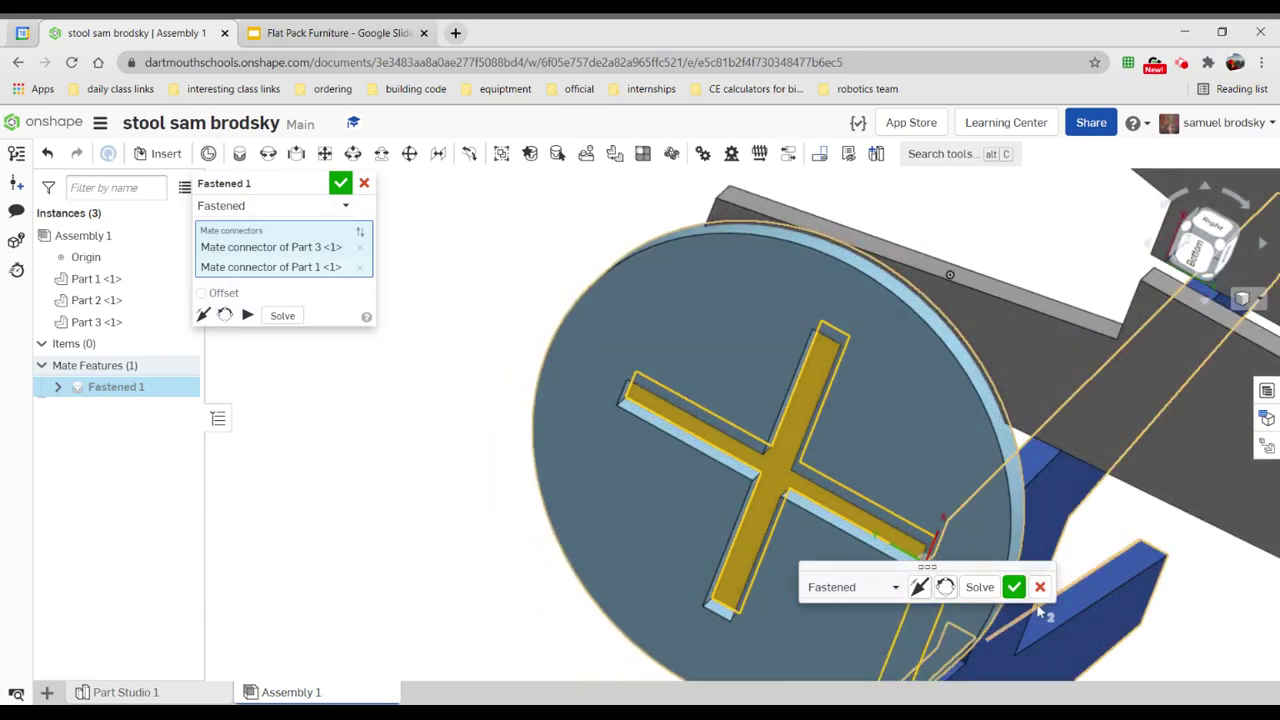
click(921, 588)
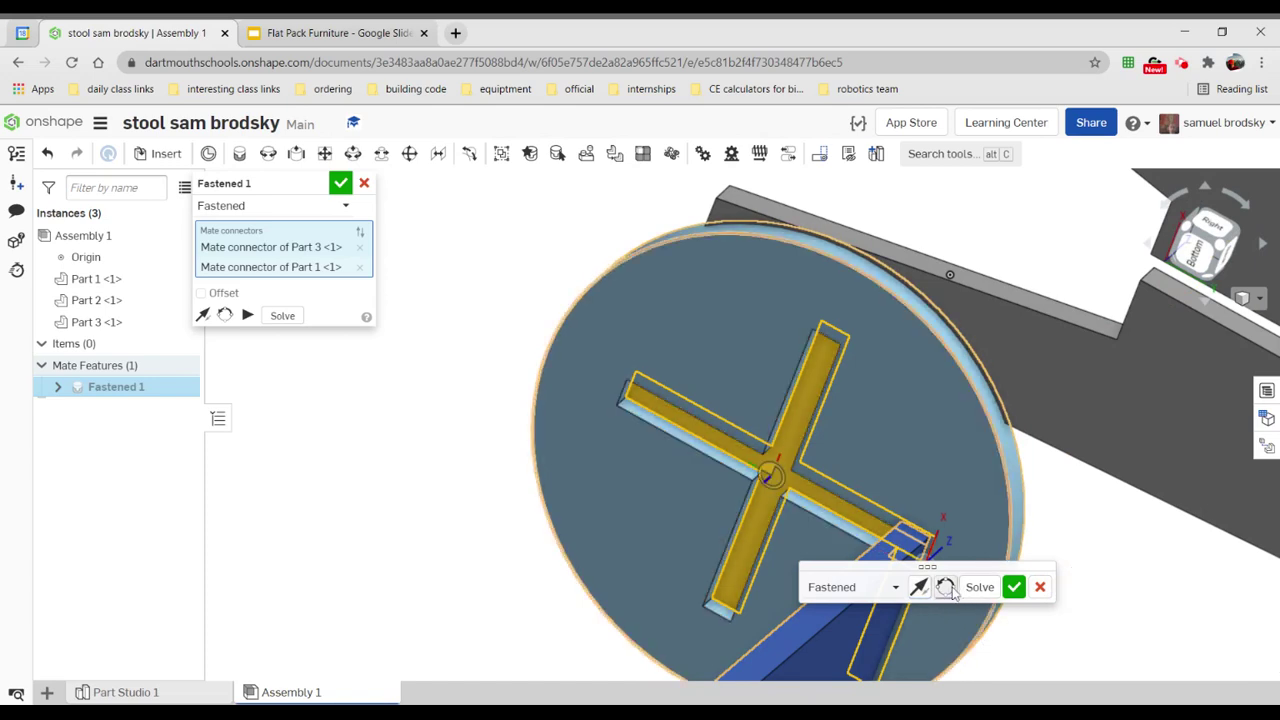
click(947, 588)
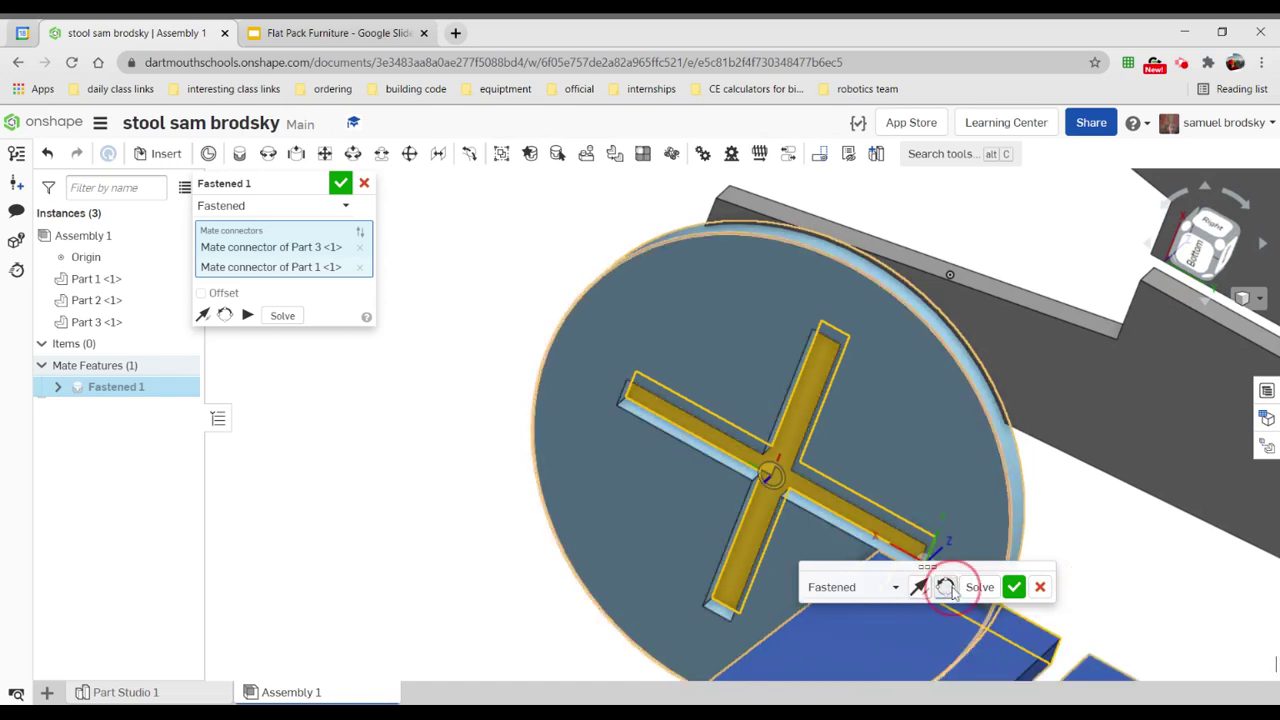
click(946, 588)
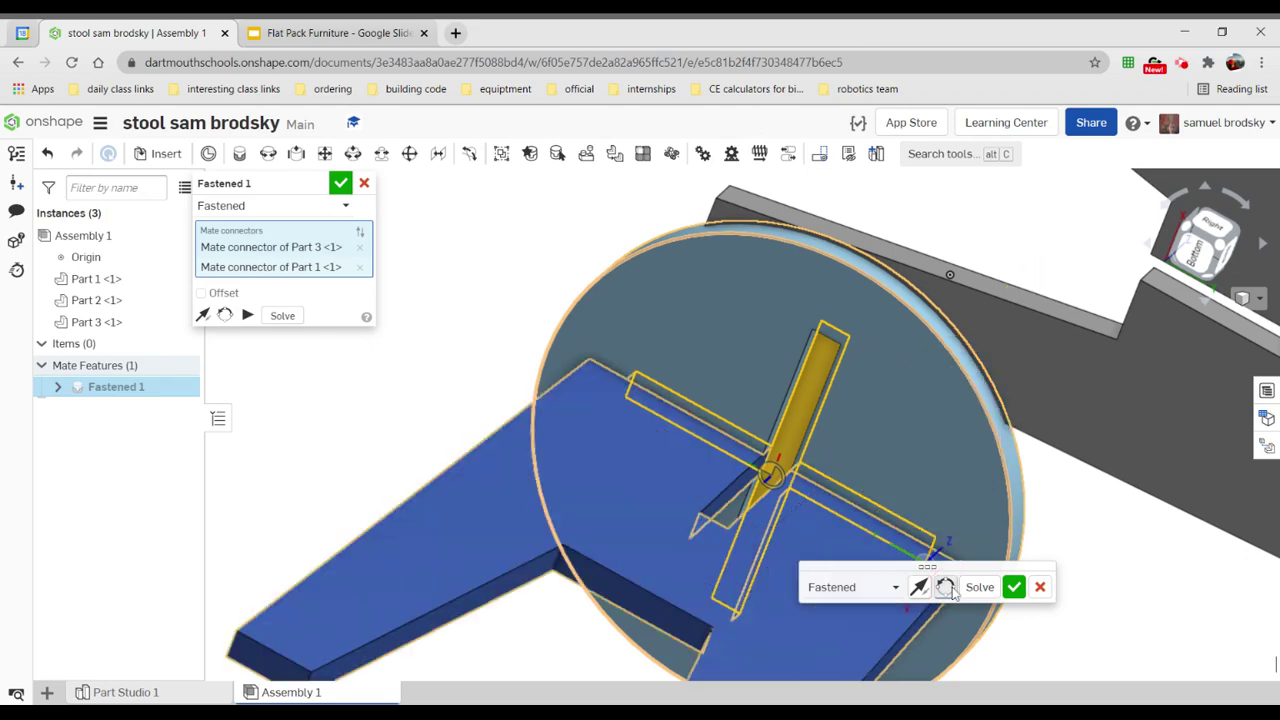
right_drag(1114, 634, 1108, 531)
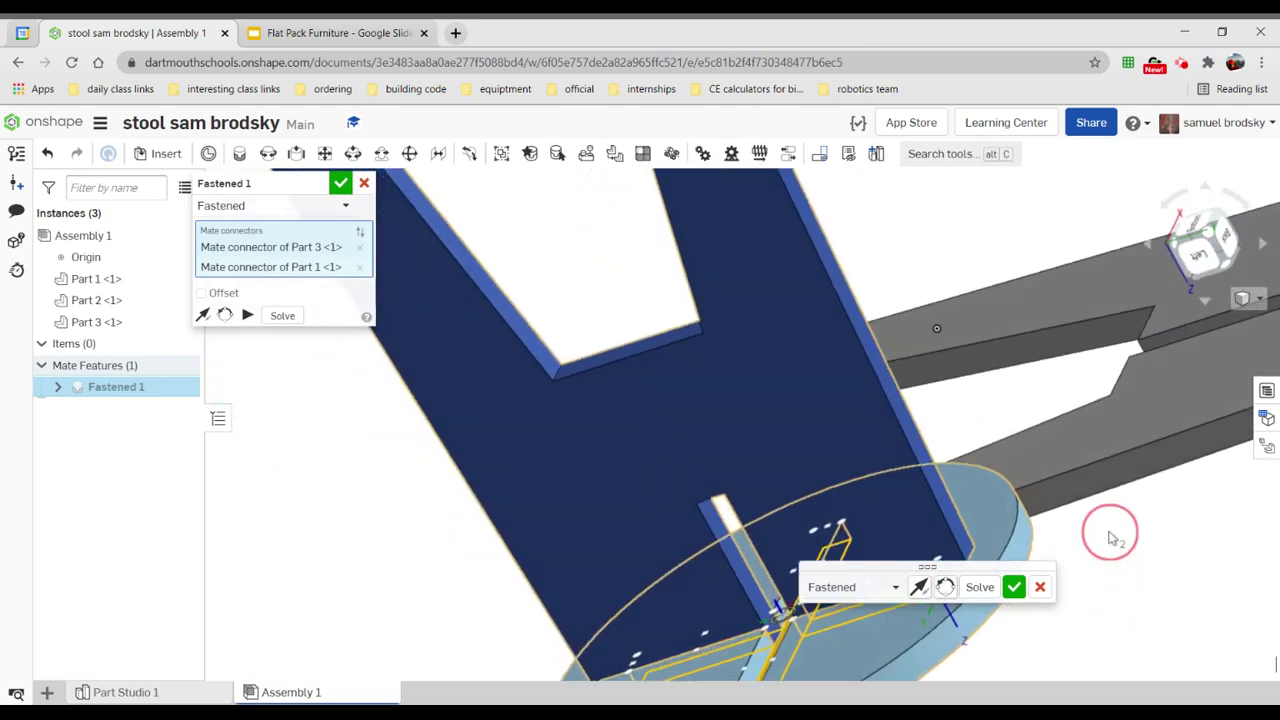
click(1014, 588)
- Start another Fastened mate with the shoulder-side corner of Part 2's top tab end face as the first mate connector
key(m)
right_drag(1112, 595, 1073, 620)
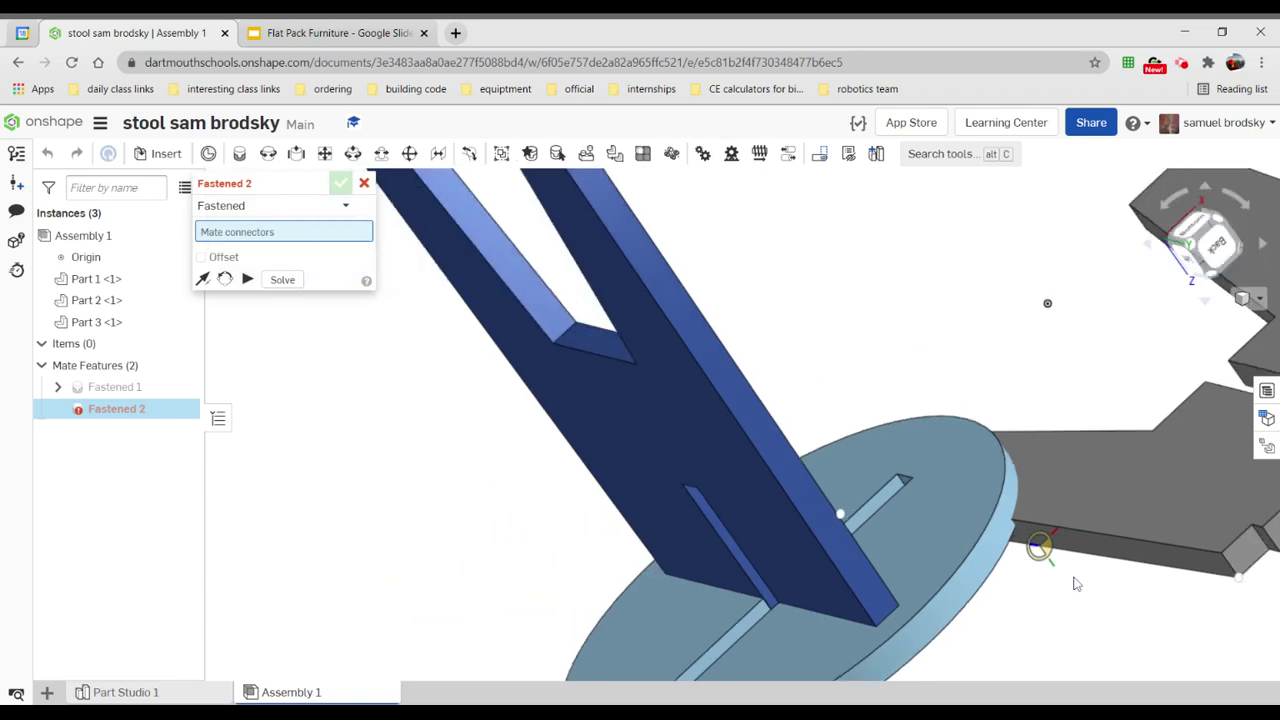
scroll(1076, 584, down, 2)
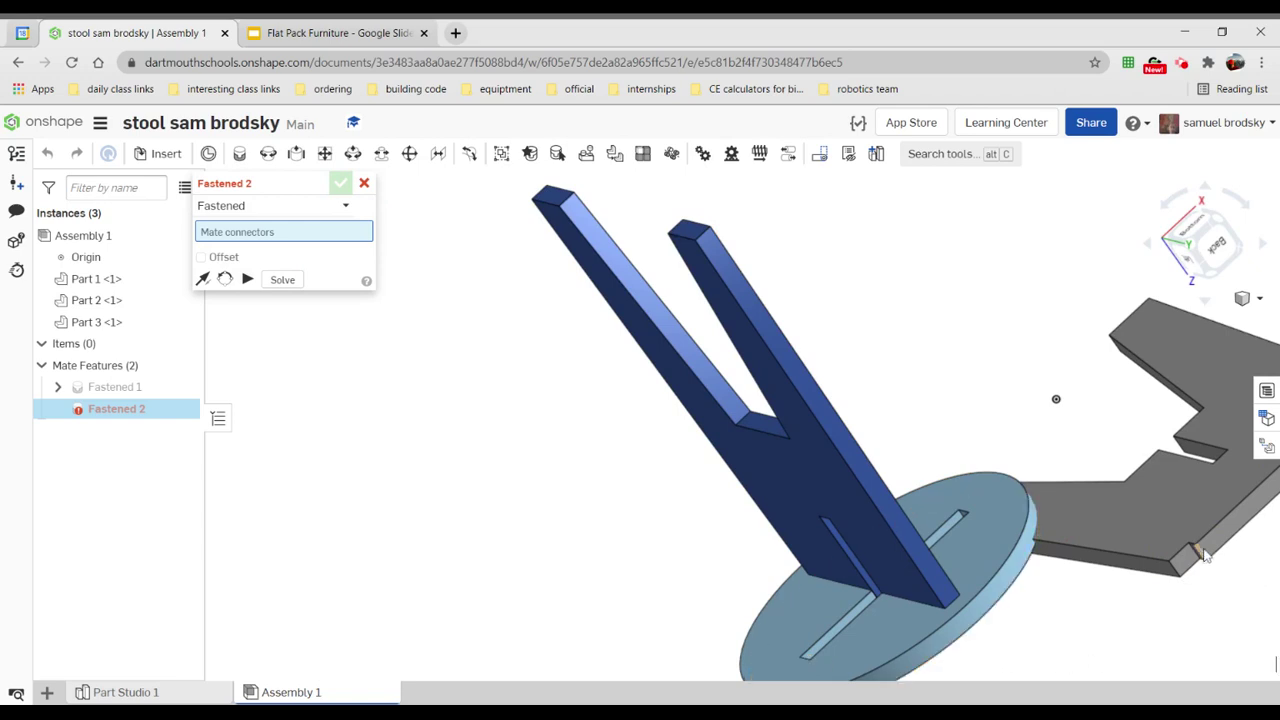
scroll(1207, 548, down, 5)
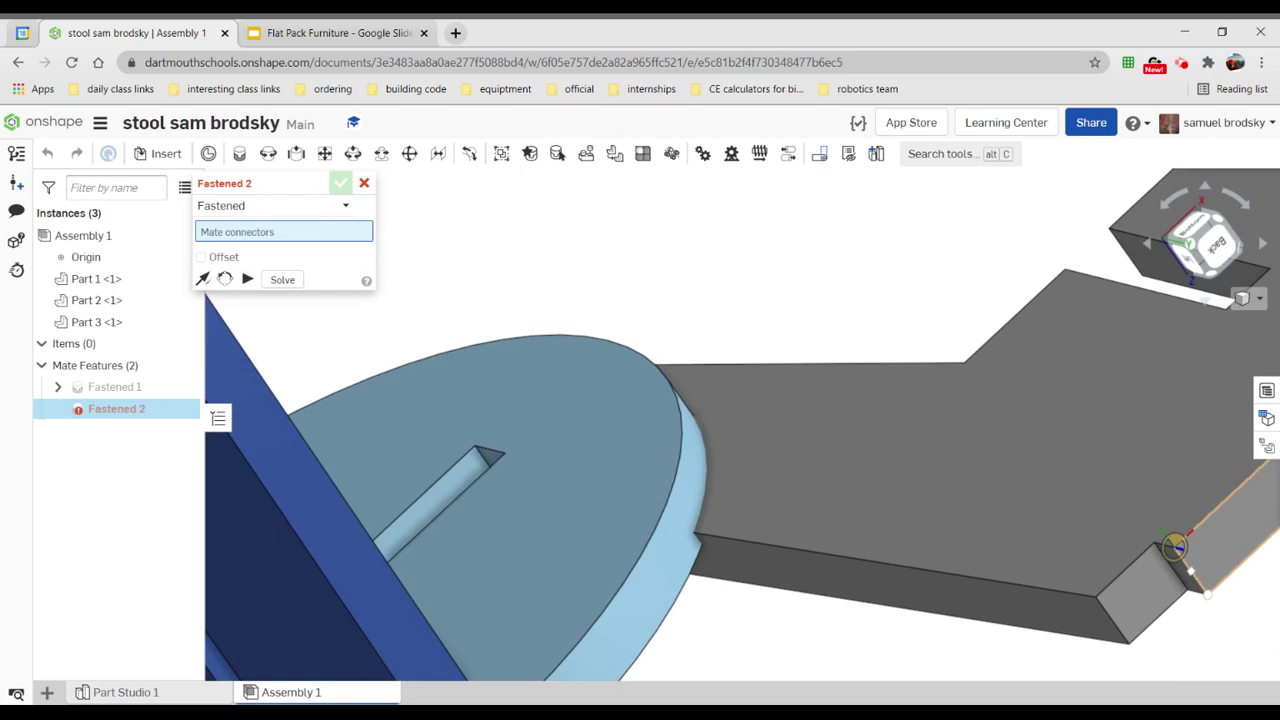
click(1178, 552)
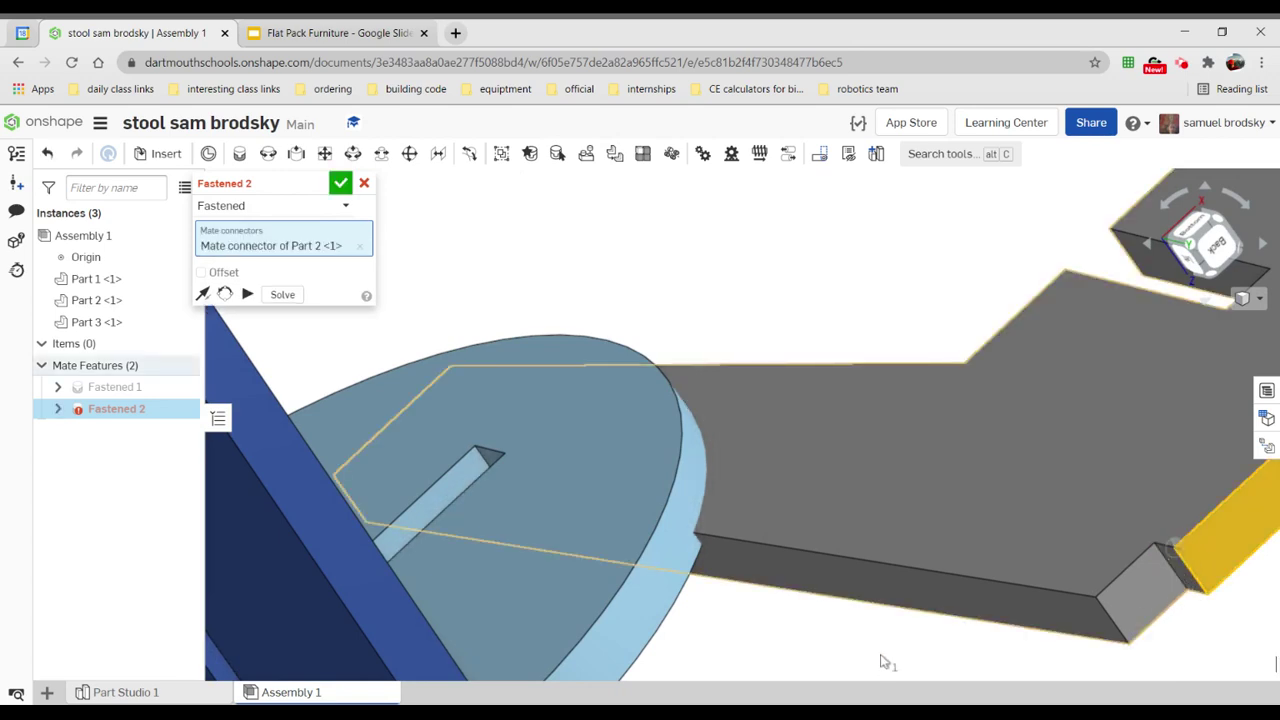
- Pick the outer end corner of the unoccupied crossing slot's floor on Part 1 as the second mate connector for Part 2
scroll(890, 650, down, 8)
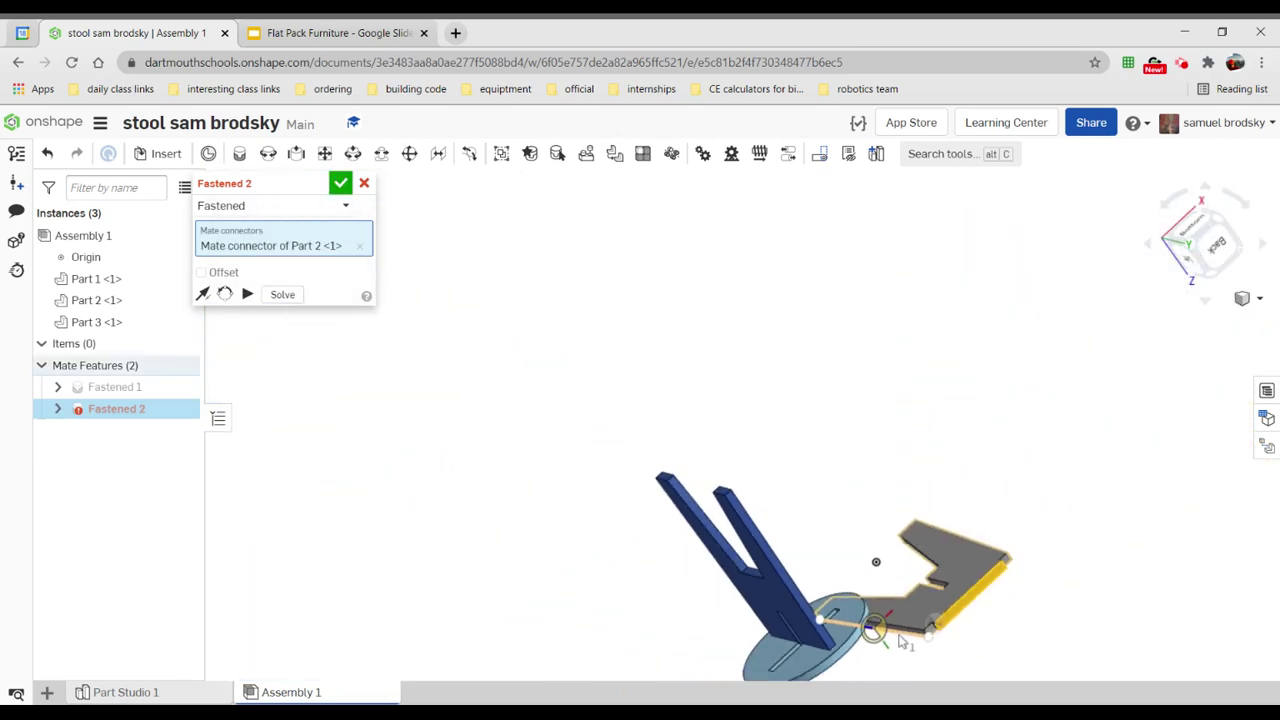
middle_drag(826, 657, 787, 497)
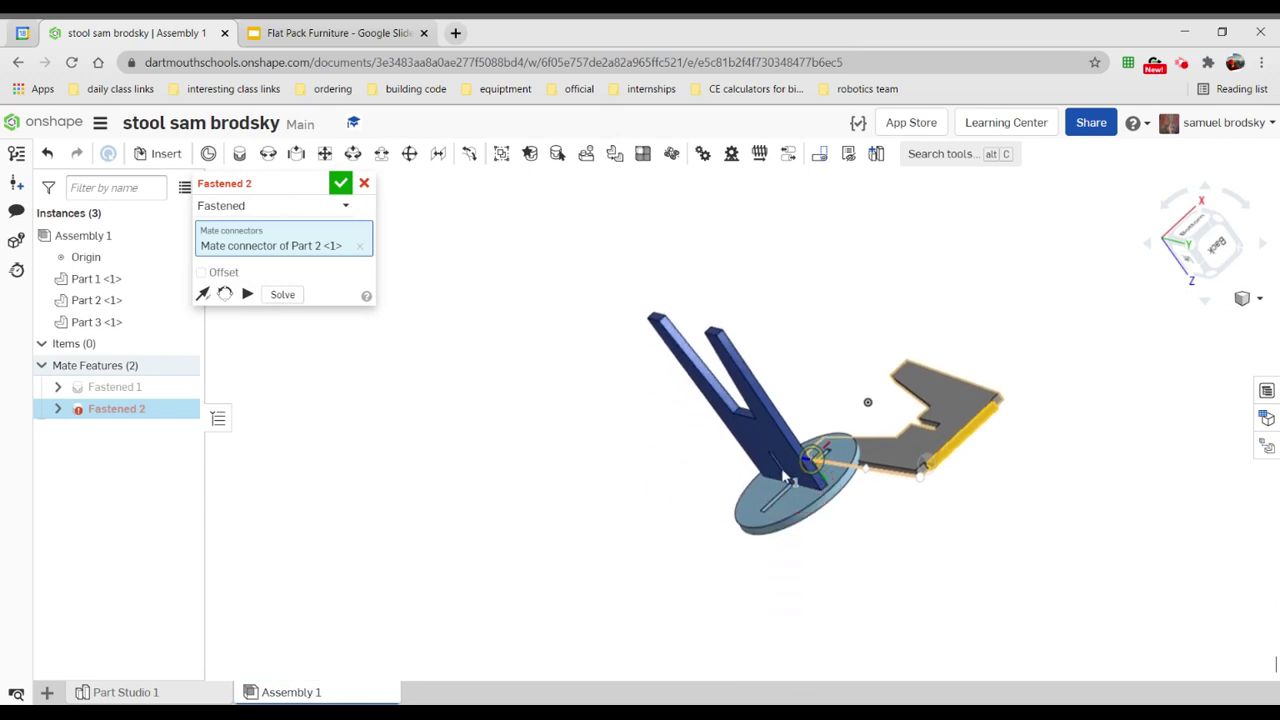
right_drag(787, 497, 818, 557)
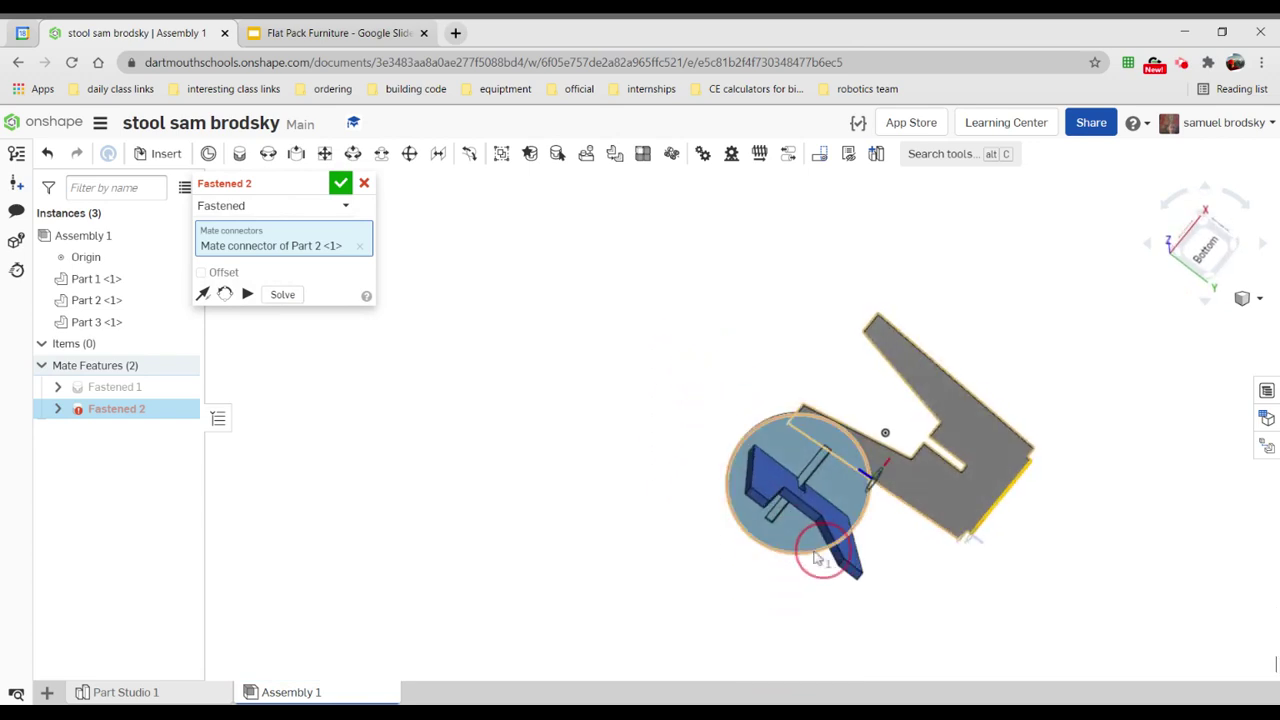
scroll(790, 541, up, 10)
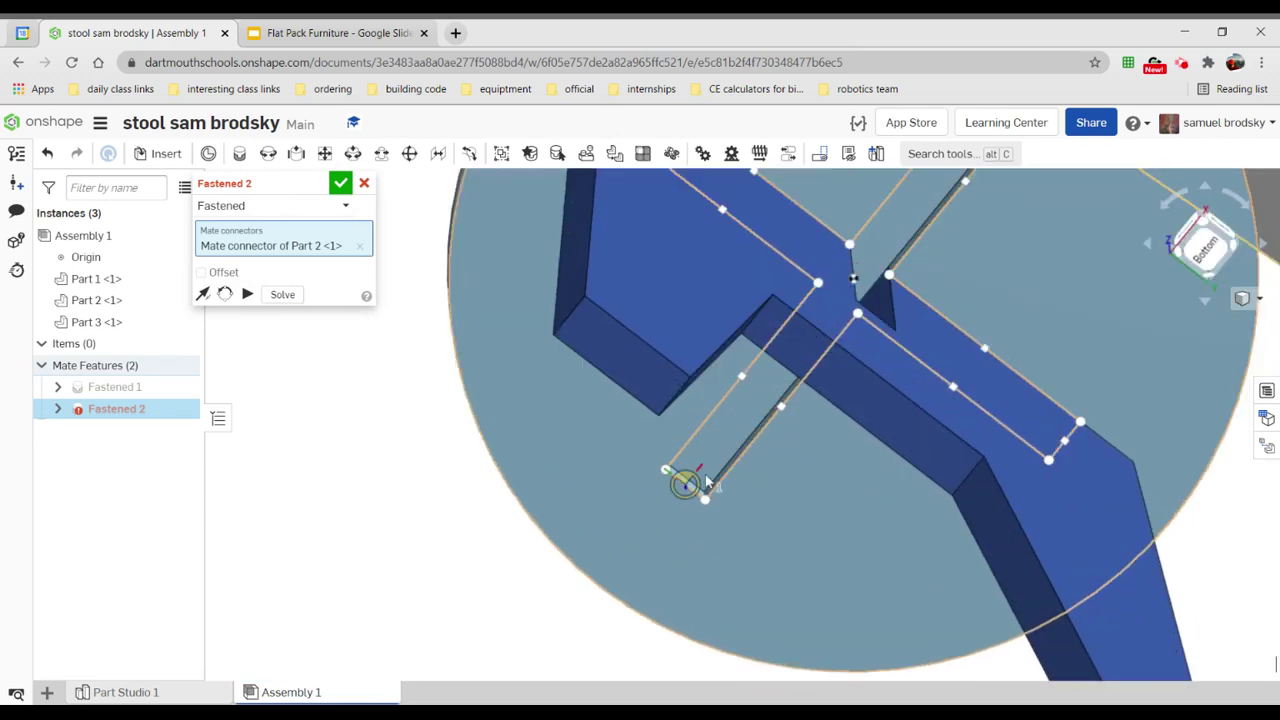
scroll(705, 485, up, 5)
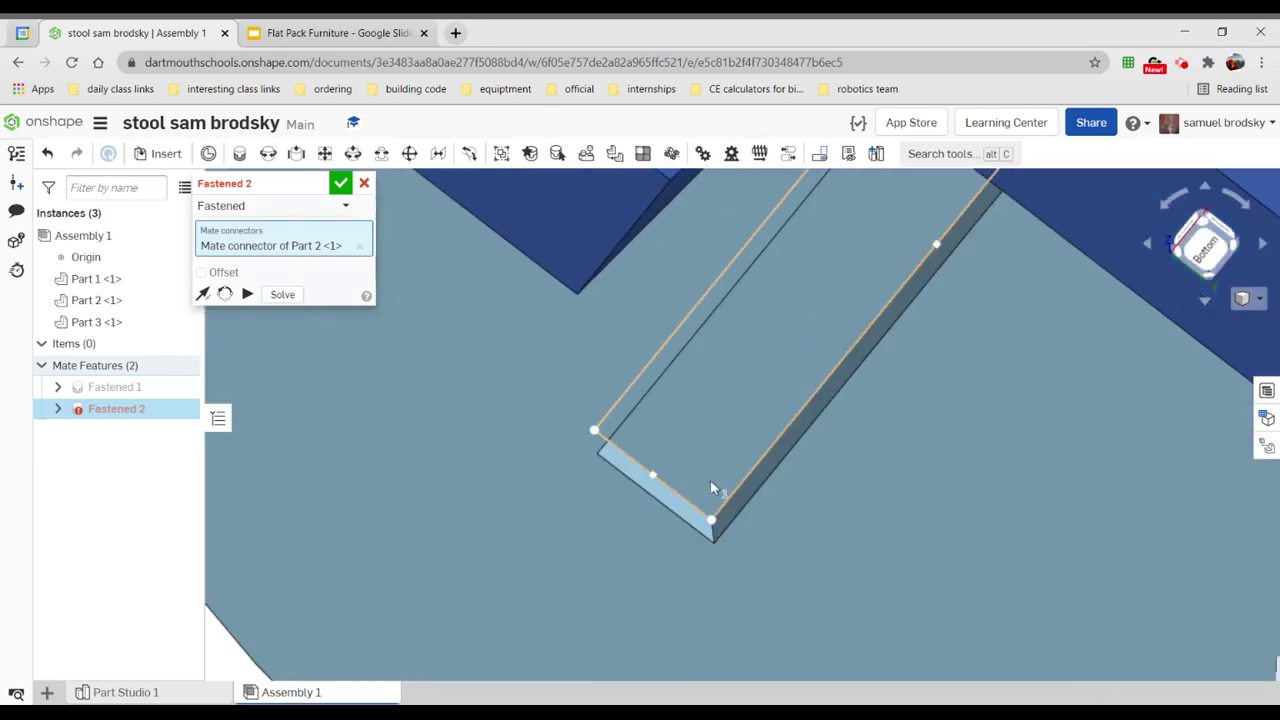
click(710, 519)
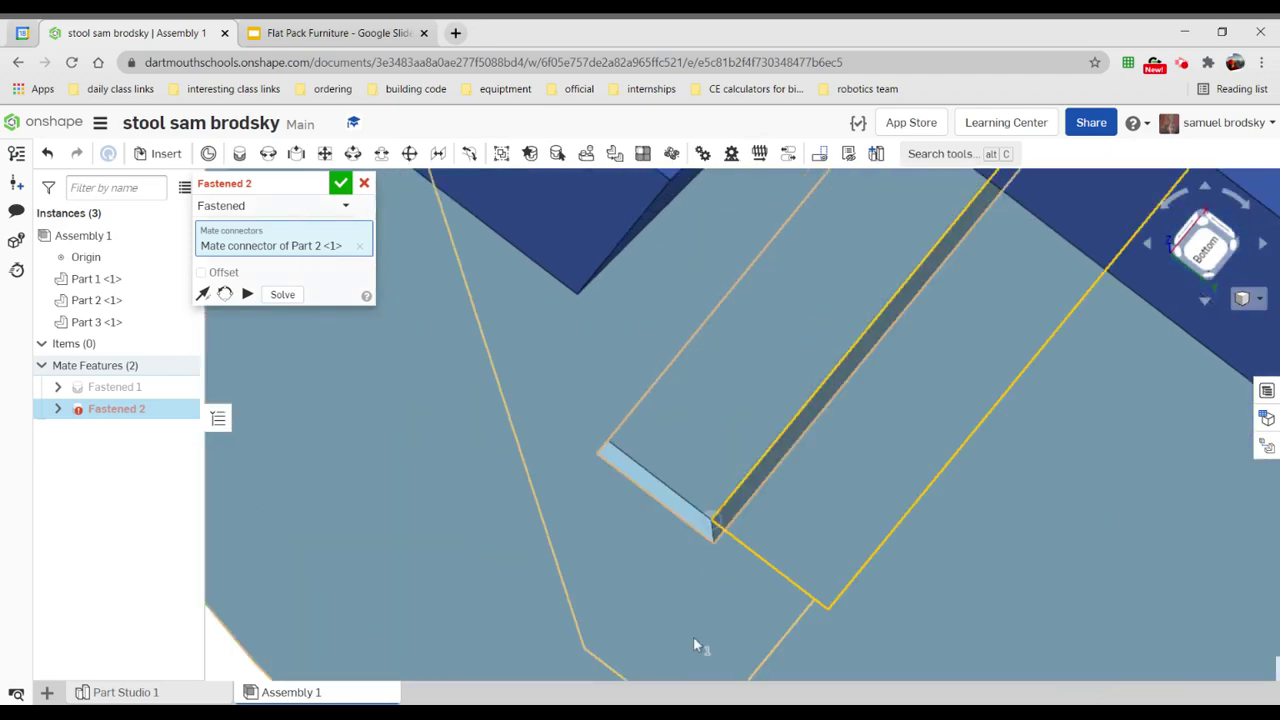
- Flip the primary axis of Part 2's mate so the leg interlocks with Part 3 beneath the seat, and accept the mate
scroll(678, 588, down, 5)
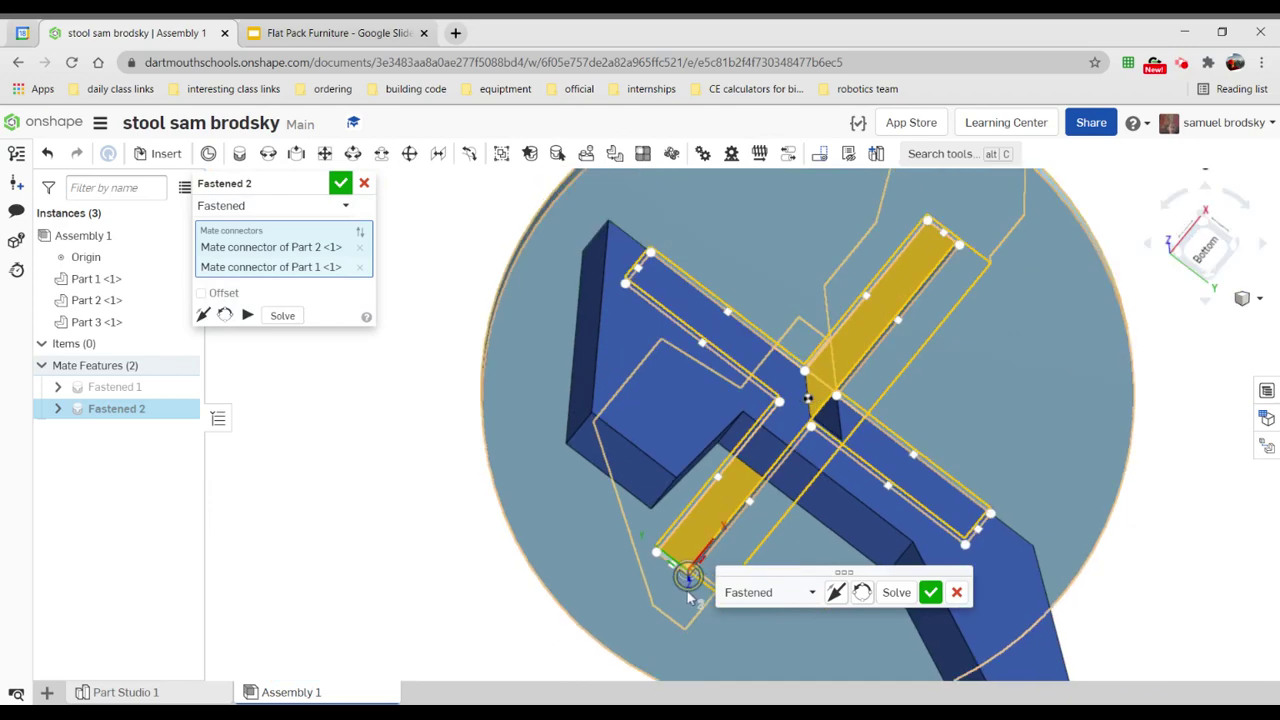
right_drag(1212, 510, 1140, 510)
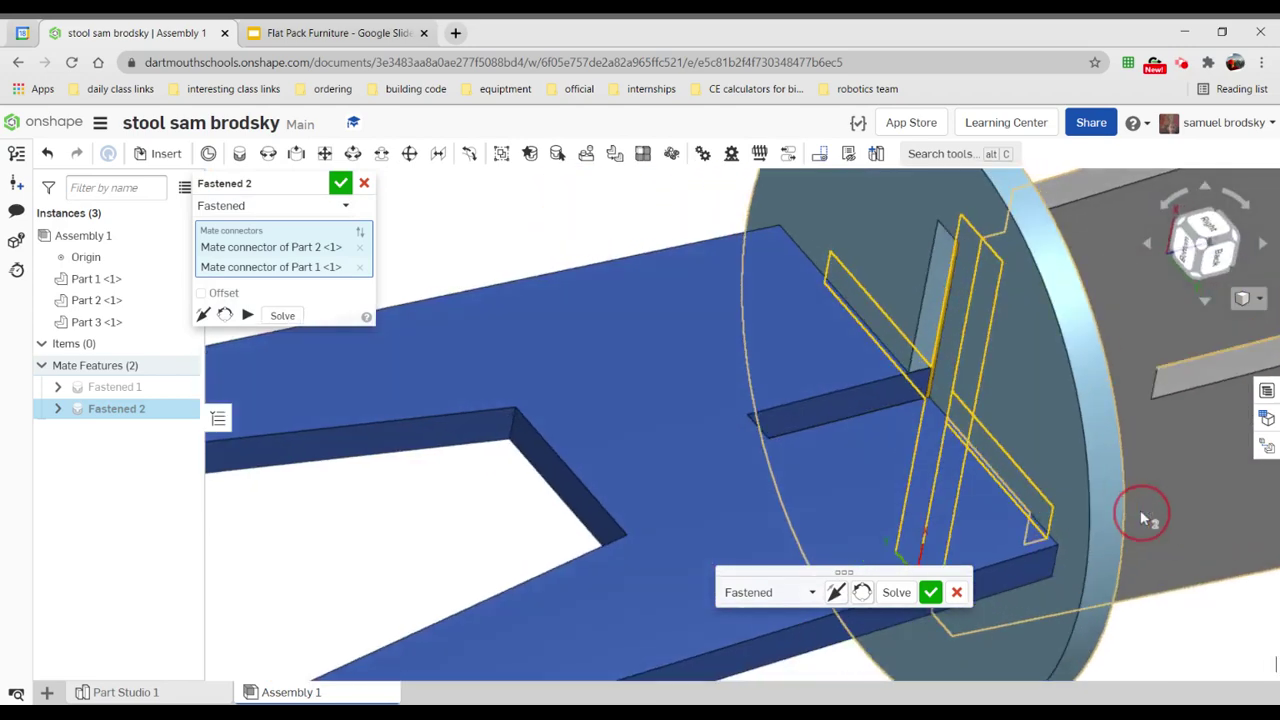
click(836, 592)
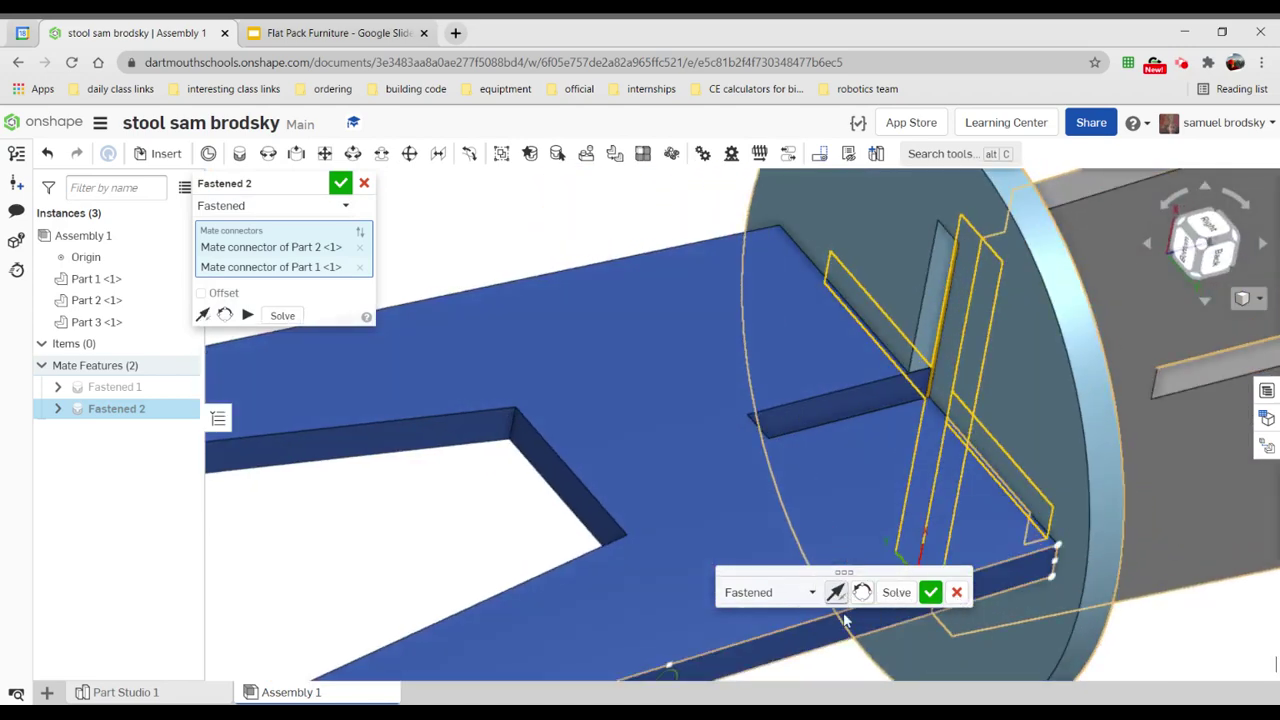
right_drag(1250, 556, 1232, 610)
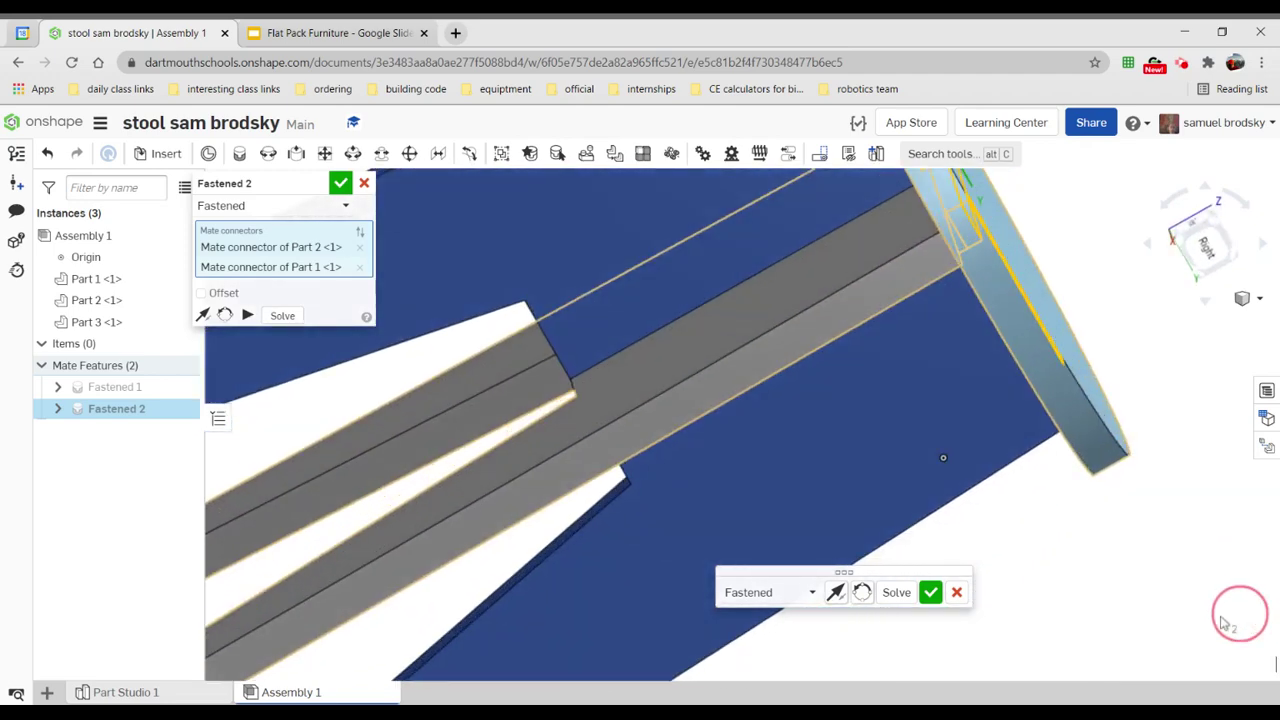
click(931, 593)
right_drag(1109, 491, 1024, 503)
scroll(1029, 499, up, 4)
scroll(1030, 503, down, 7)
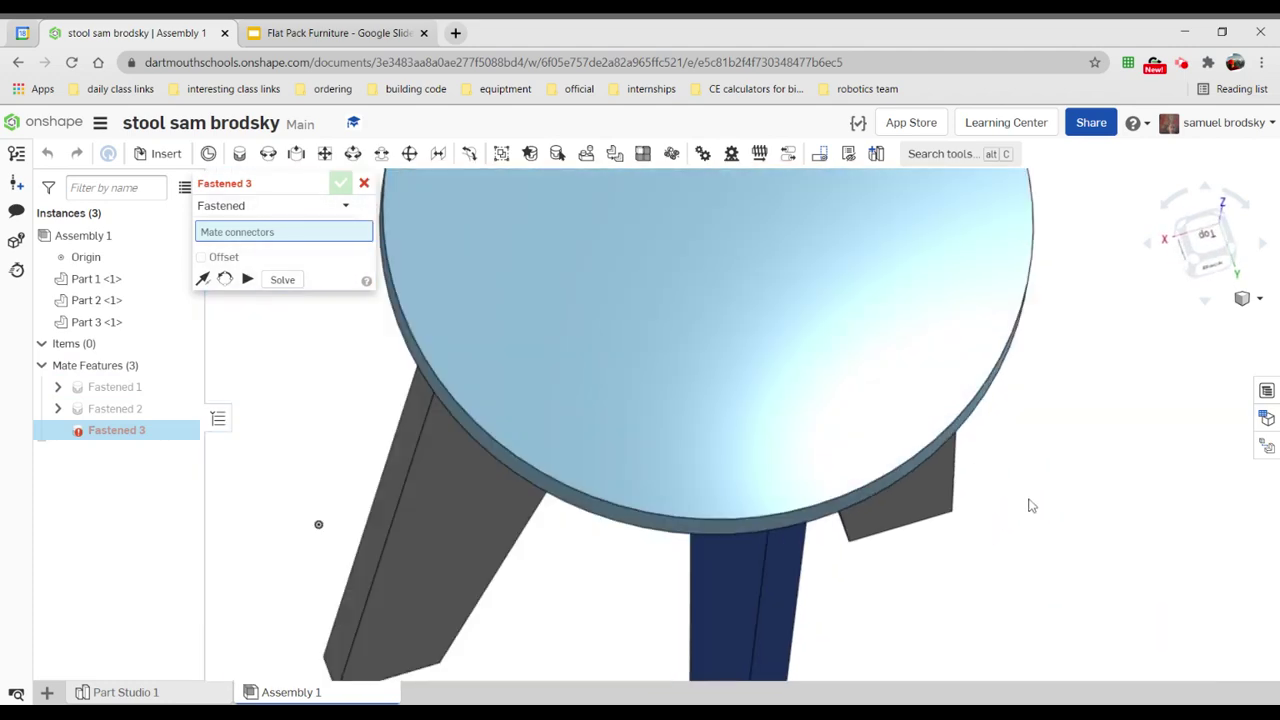